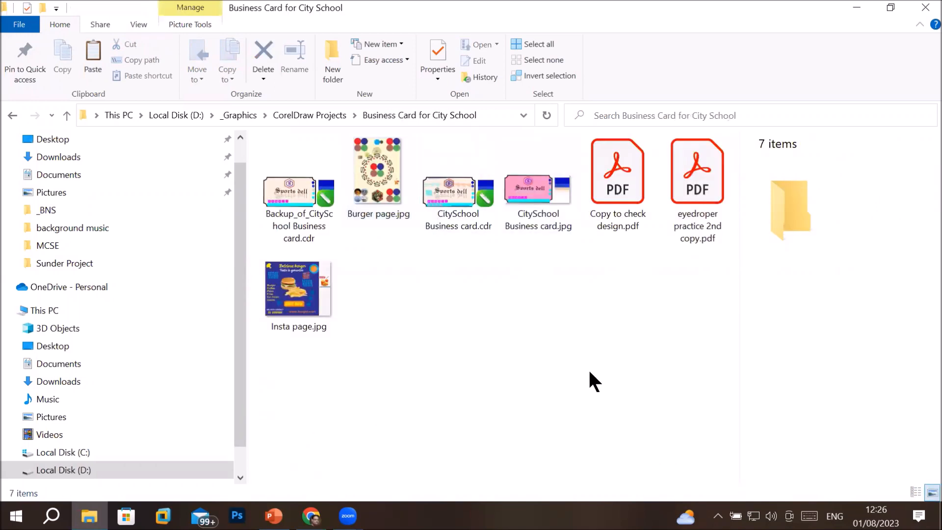
- Look through the contents of the School Info and My Client folders on the Desktop
{"action": "left_click", "coordinate": [104, 139]}
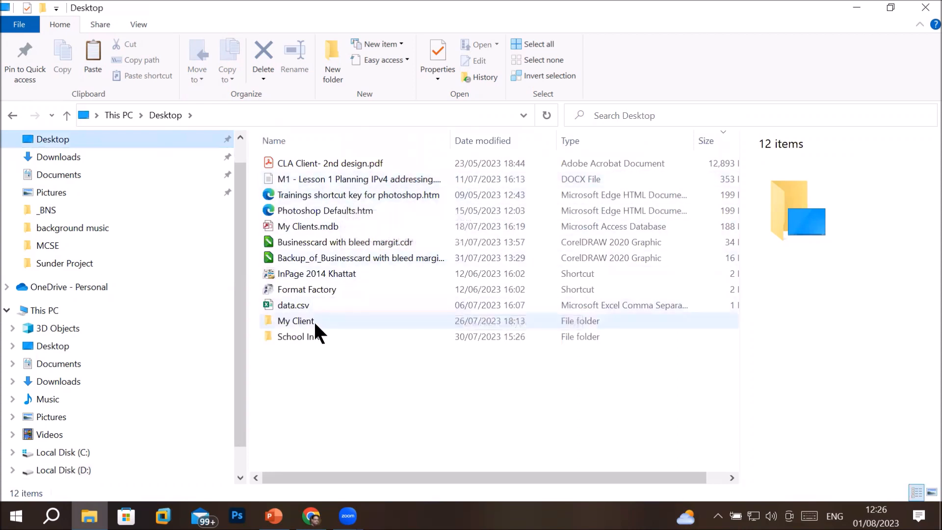
{"action": "double_click", "coordinate": [307, 334]}
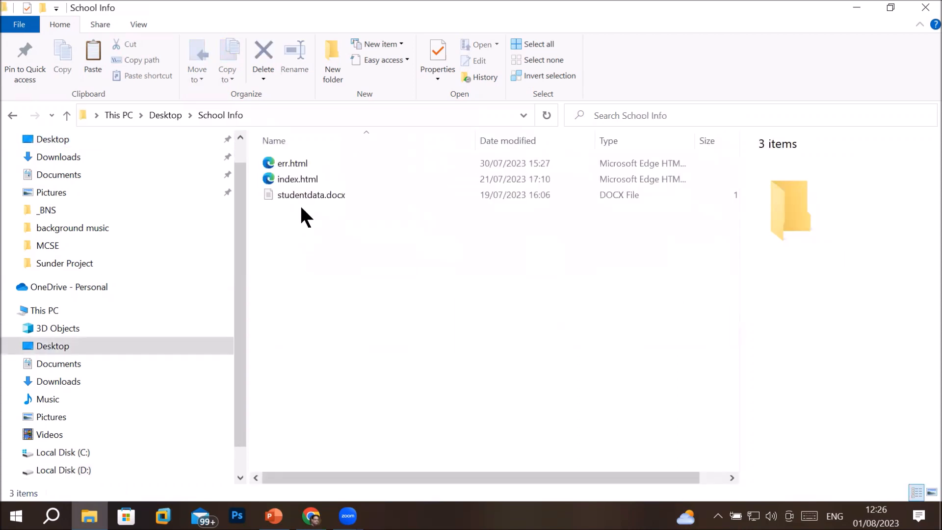
{"action": "left_click", "coordinate": [162, 117]}
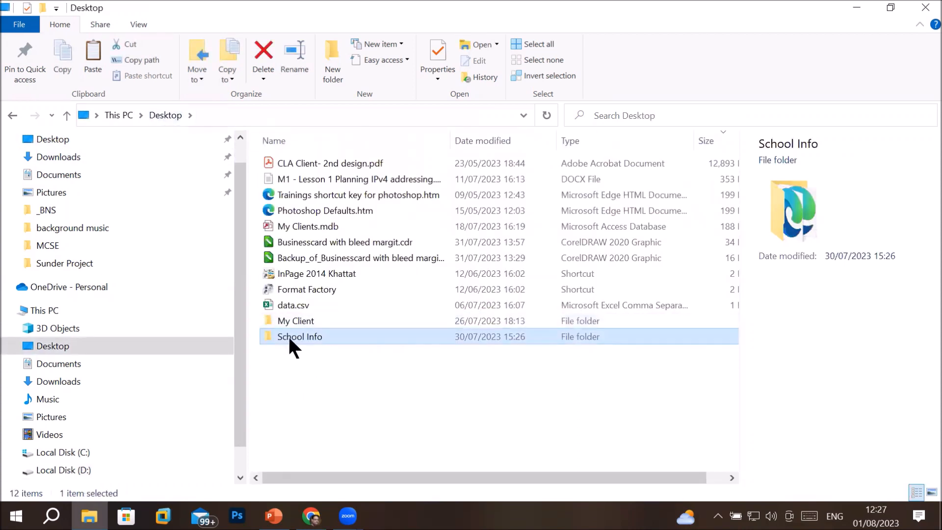
{"action": "double_click", "coordinate": [297, 321]}
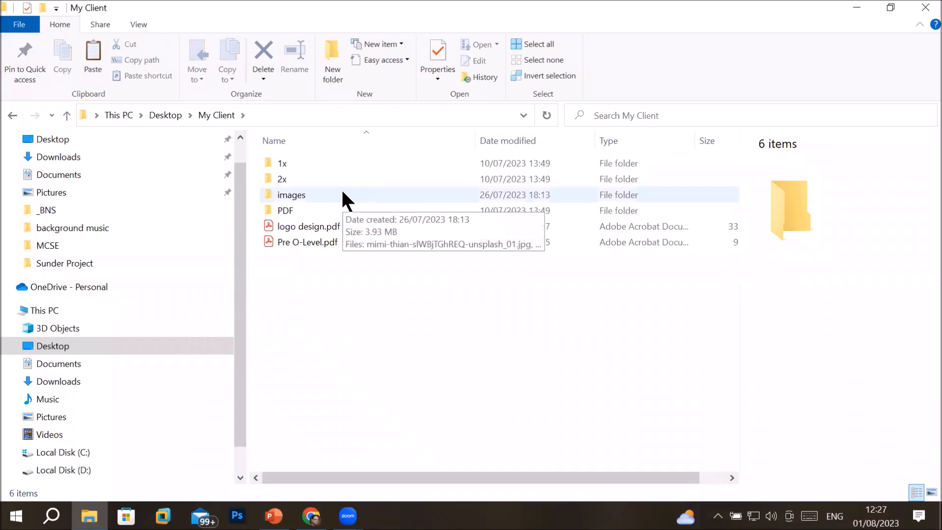
- Open CorelMAY.cdr from _Graphics\CorelDraw Projects on drive D in CorelDRAW, and close the drawing again
{"action": "left_click", "coordinate": [86, 470]}
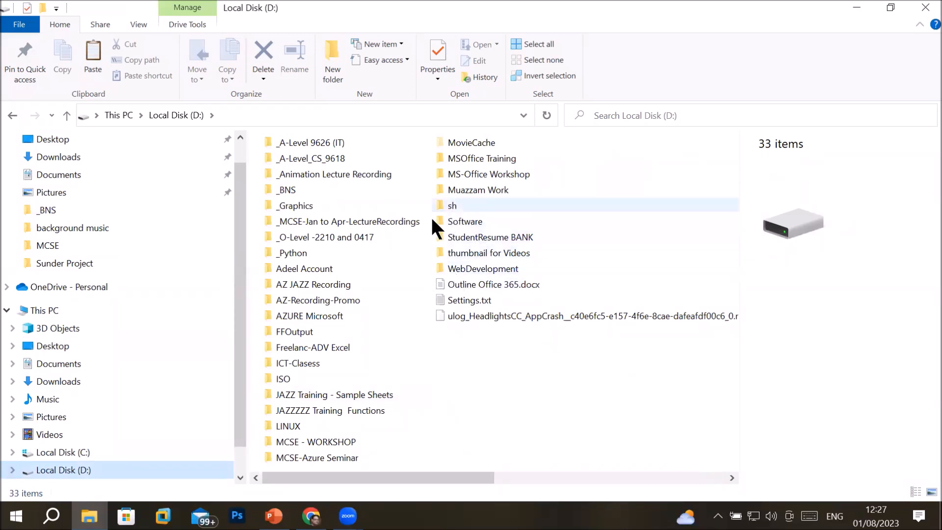
{"action": "double_click", "coordinate": [295, 204]}
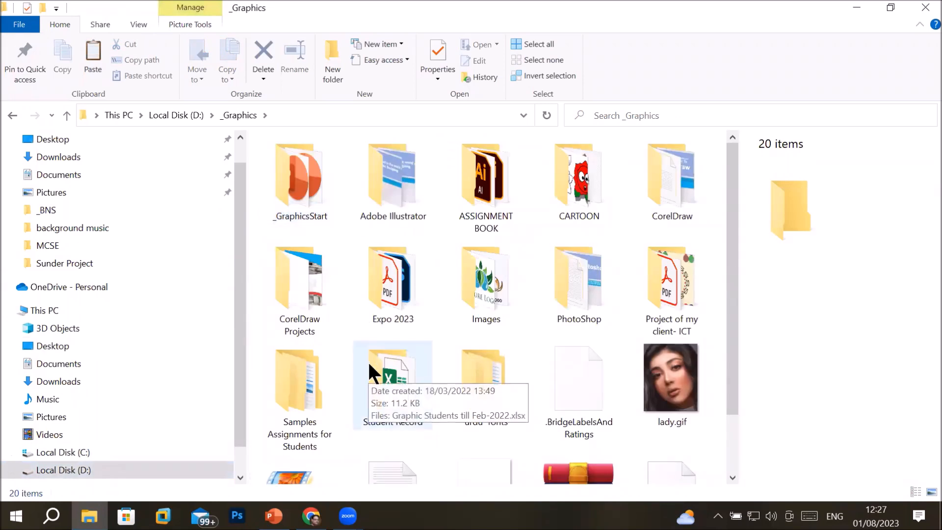
{"action": "double_click", "coordinate": [325, 299]}
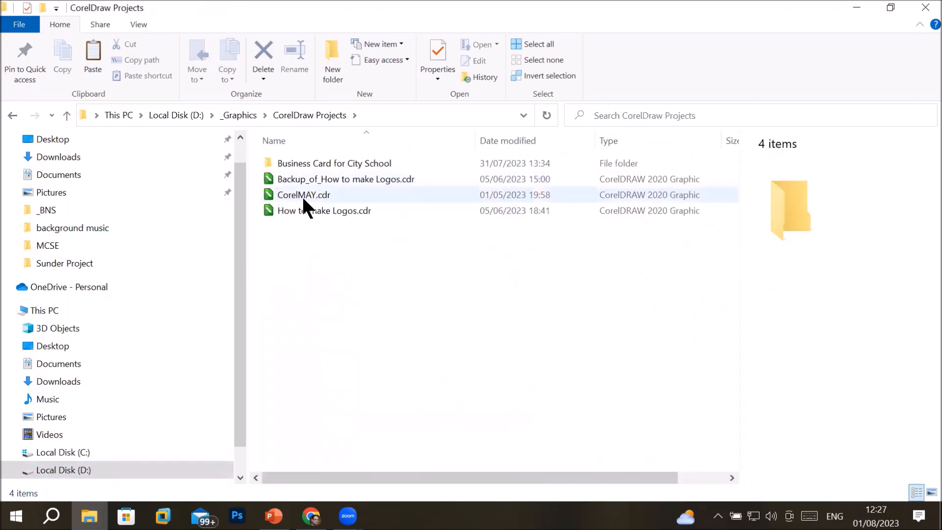
{"action": "mouse_move", "coordinate": [301, 195]}
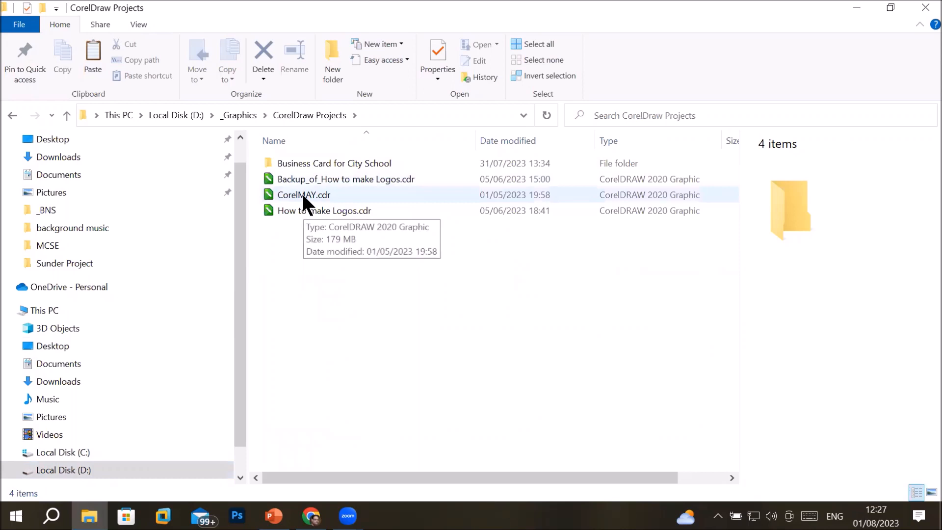
{"action": "double_click", "coordinate": [302, 194]}
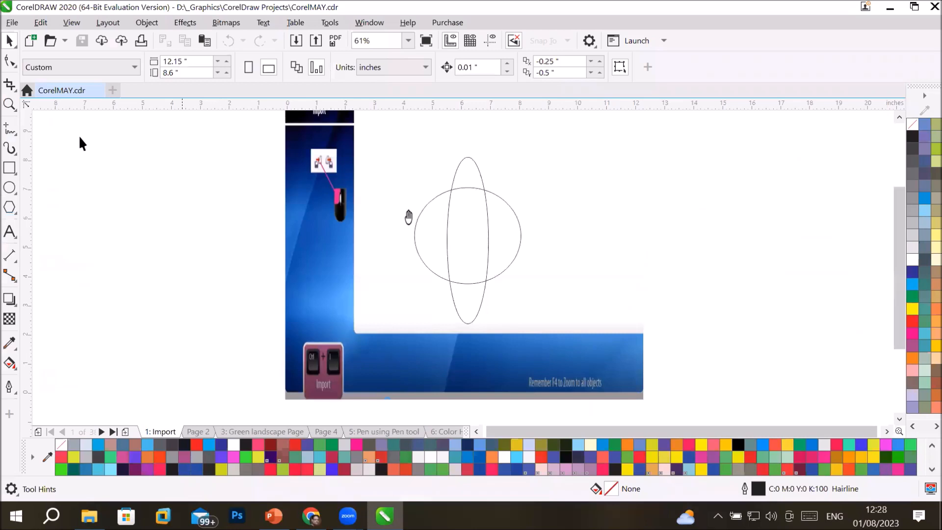
{"action": "left_click", "coordinate": [98, 90]}
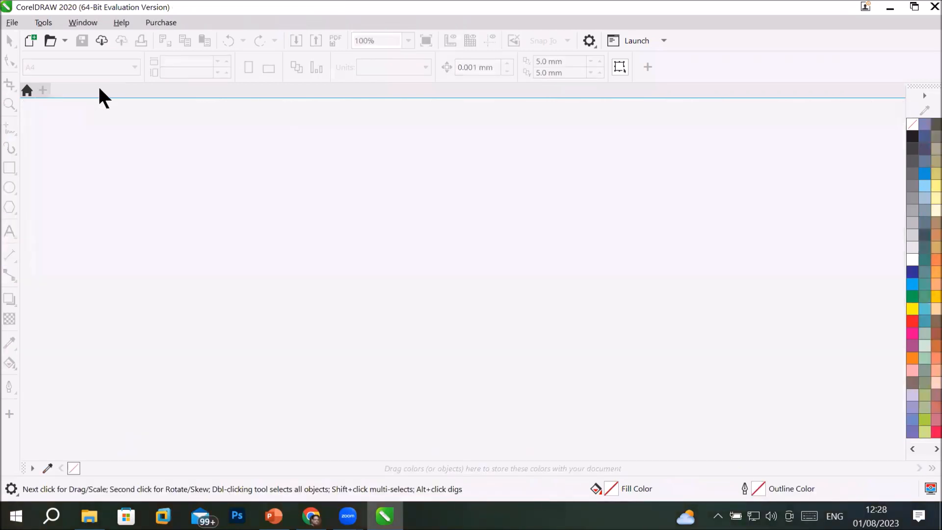
- Create a two-page CMYK document named FastFoodResturant in portrait orientation, 8.5 × 11 inches at 300 dpi
{"action": "left_click", "coordinate": [29, 41]}
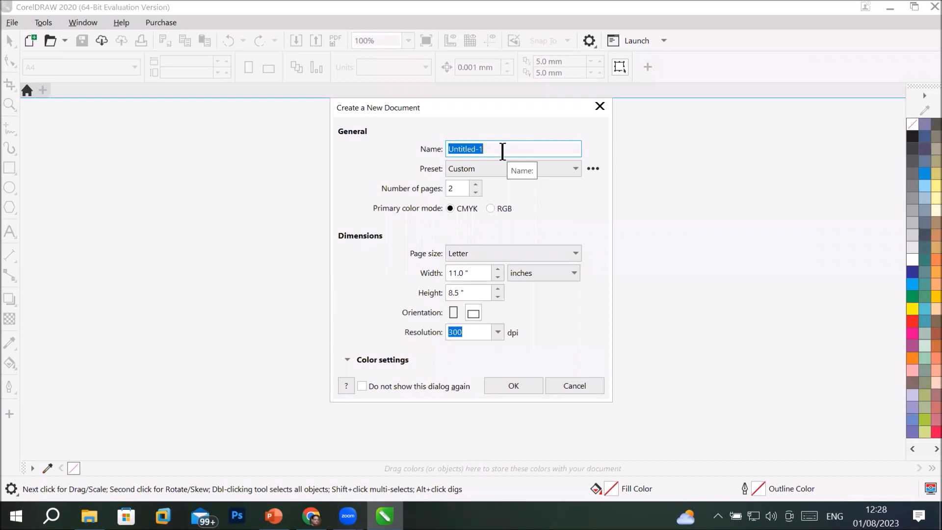
{"action": "type", "text": "FastFoodRes"}
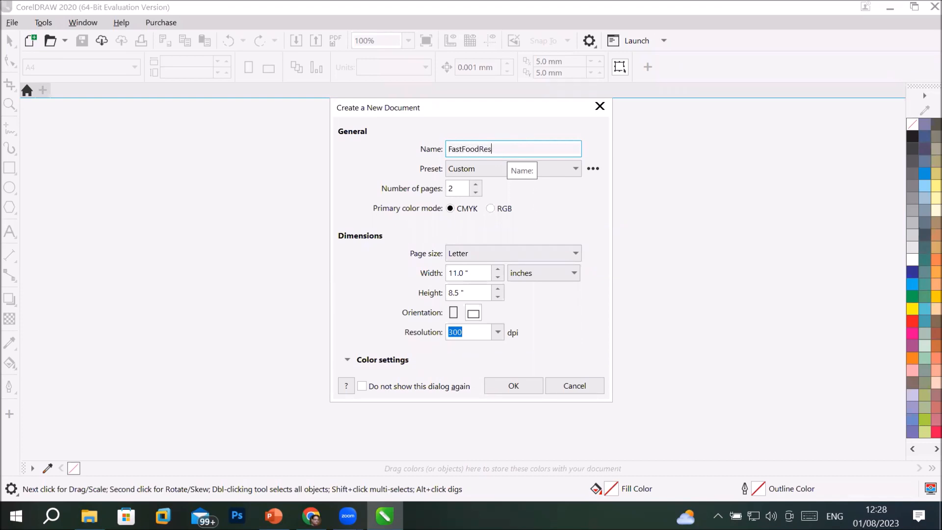
{"action": "type", "text": "turant"}
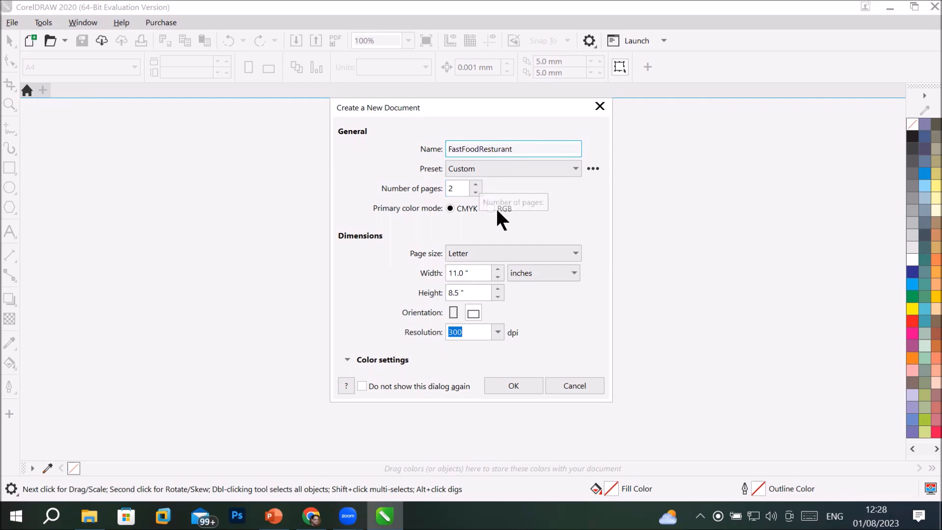
{"action": "left_click", "coordinate": [456, 207]}
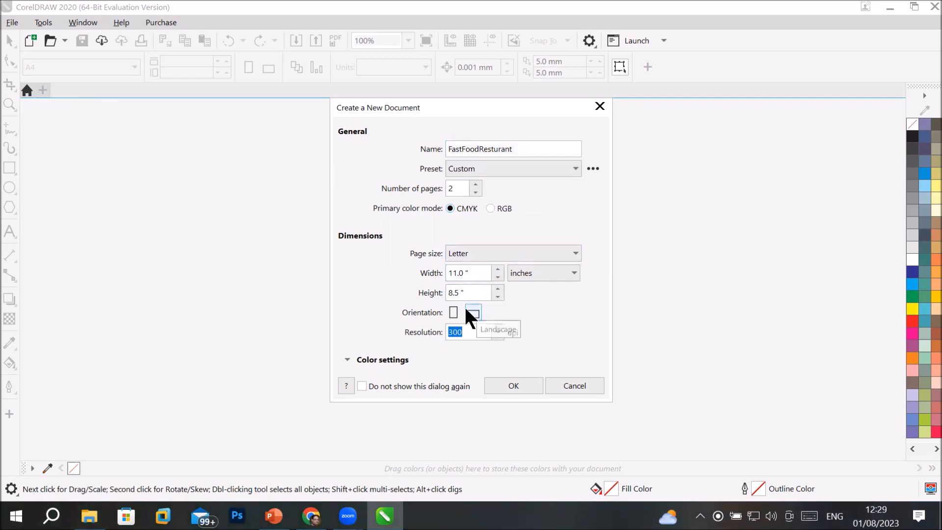
{"action": "left_click", "coordinate": [478, 312]}
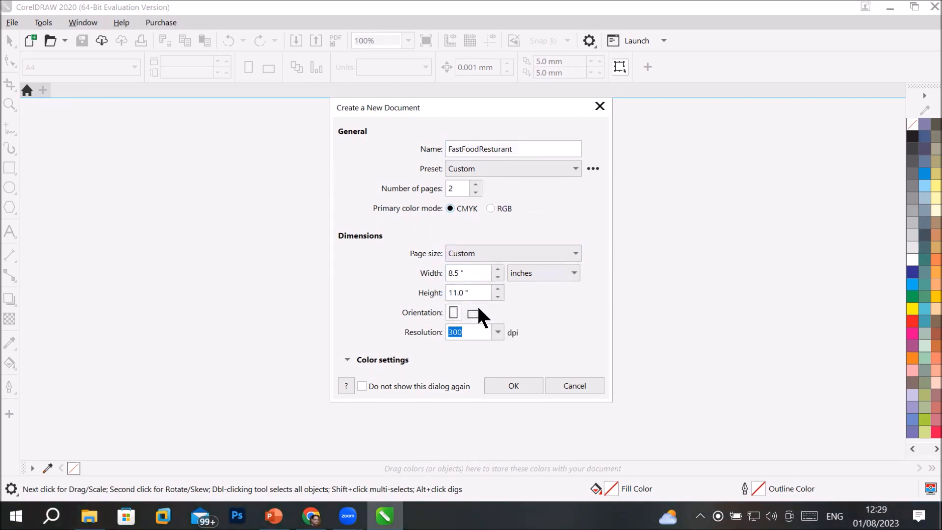
{"action": "left_click", "coordinate": [452, 313]}
{"action": "left_click", "coordinate": [474, 315]}
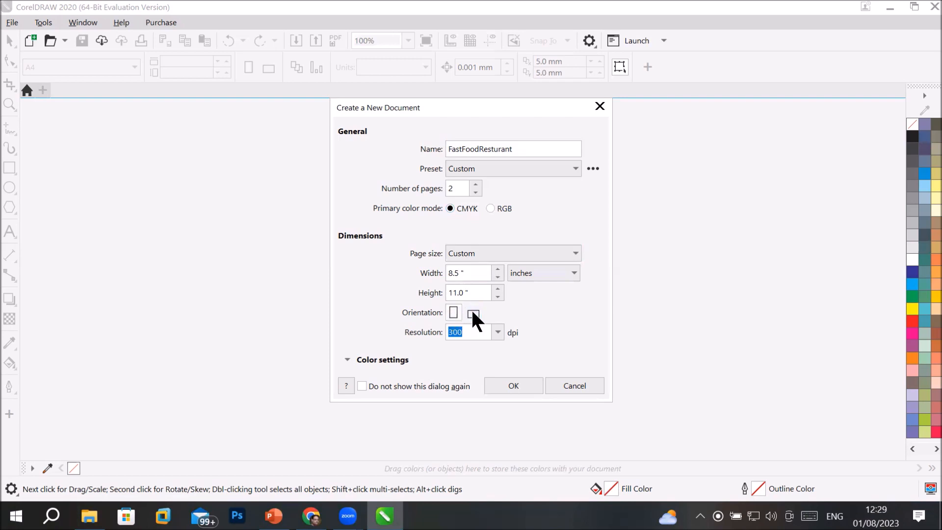
{"action": "left_click", "coordinate": [502, 386]}
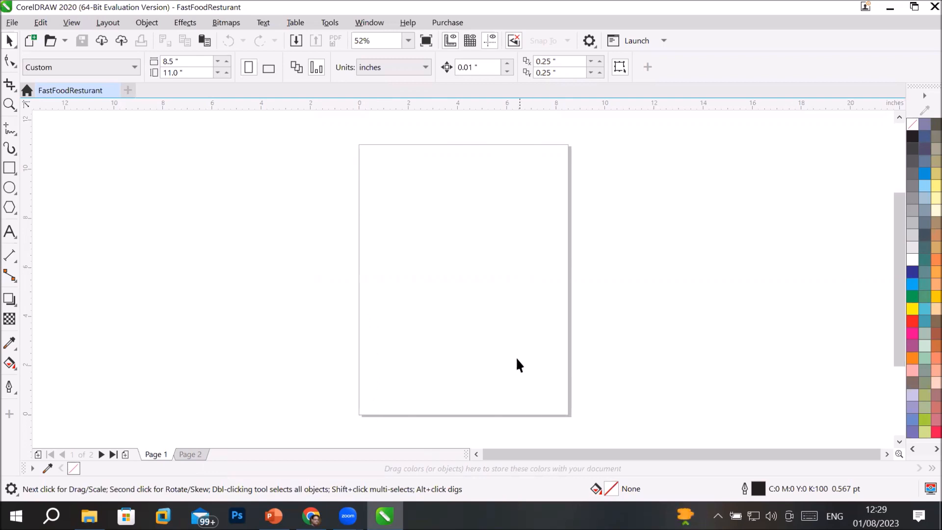
- Switch the page to landscape orientation and back to portrait
{"action": "scroll", "coordinate": [515, 344], "scroll_direction": "down", "scroll_amount": 4}
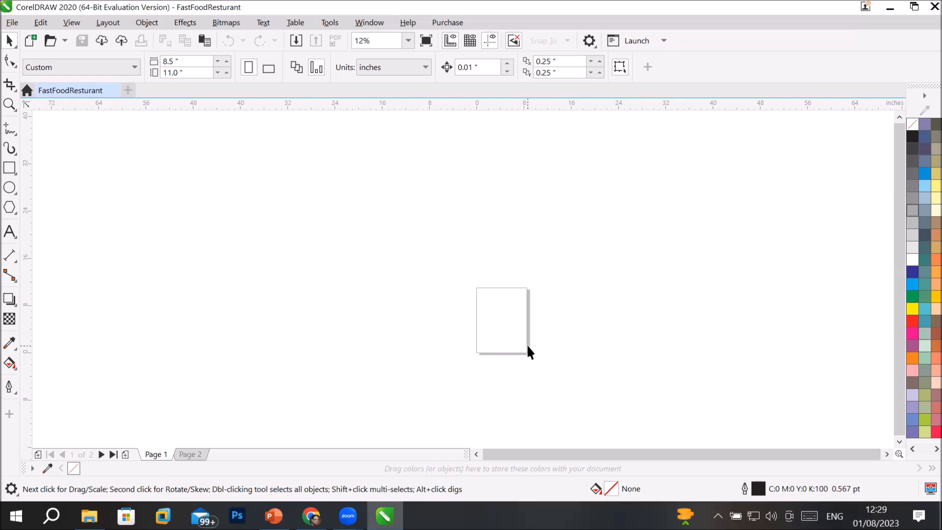
{"action": "scroll", "coordinate": [529, 351], "scroll_direction": "up", "scroll_amount": 4}
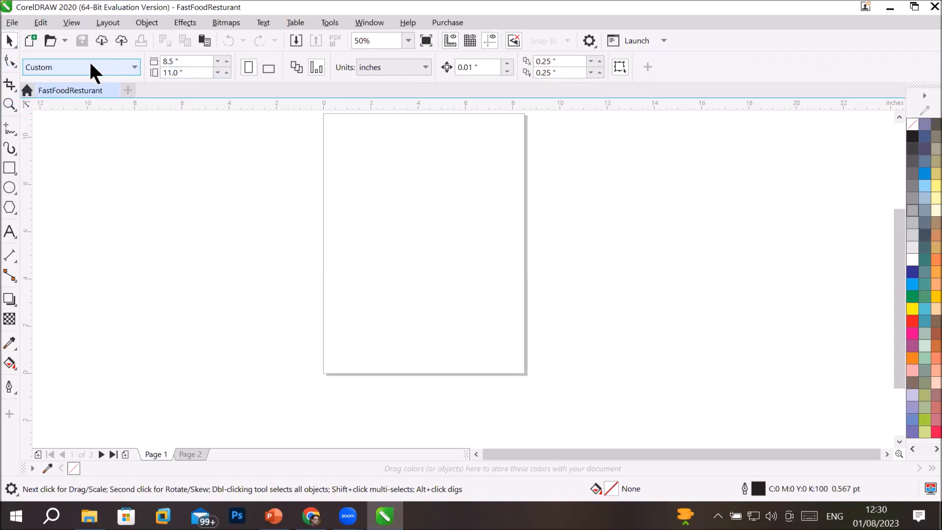
{"action": "left_click", "coordinate": [200, 61]}
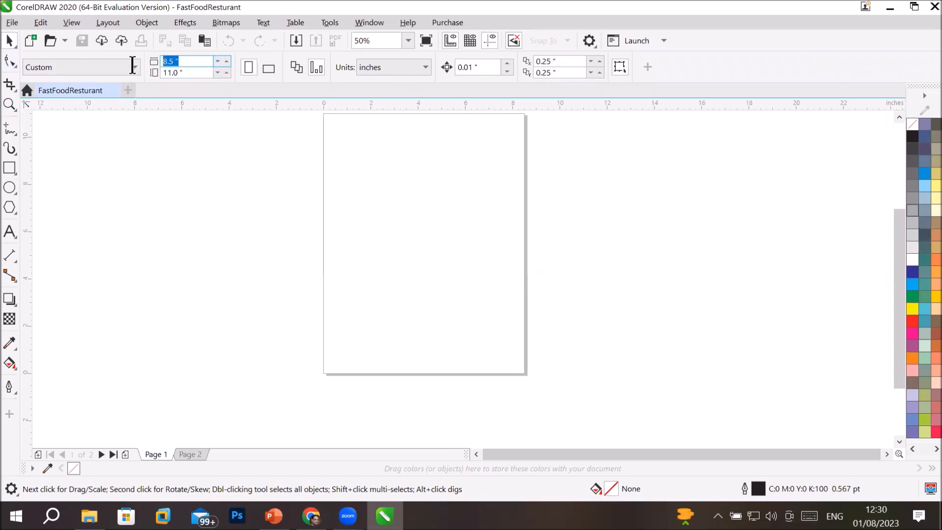
{"action": "left_click", "coordinate": [267, 69]}
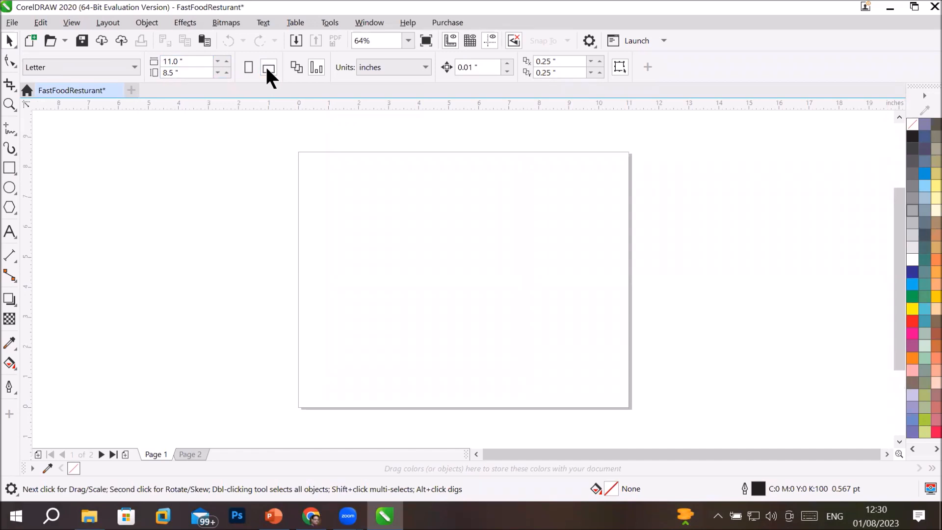
{"action": "left_click", "coordinate": [248, 68]}
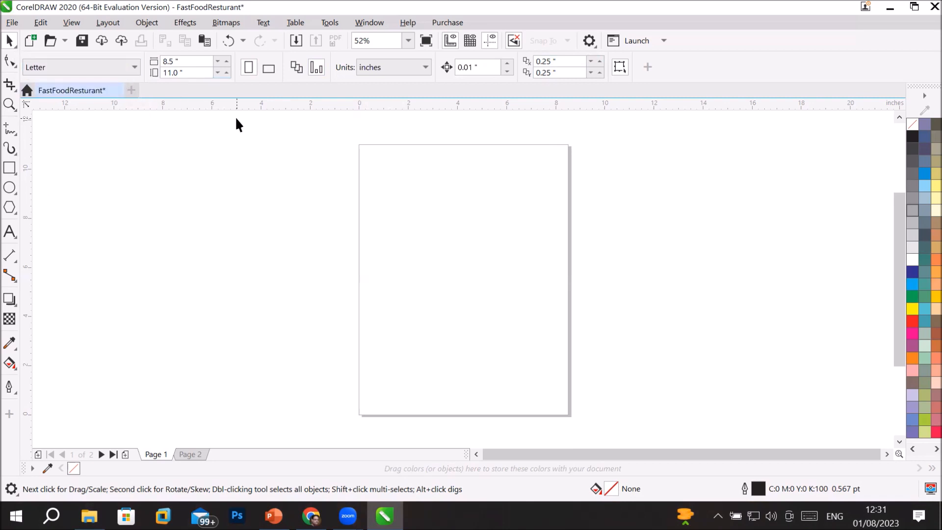
- Draw a rectangle about 8.56 × 5.93 inches across the upper half of the page and leave it deselected
{"action": "left_click", "coordinate": [10, 168]}
{"action": "left_click_drag", "start_coordinate": [362, 146], "coordinate": [572, 288]}
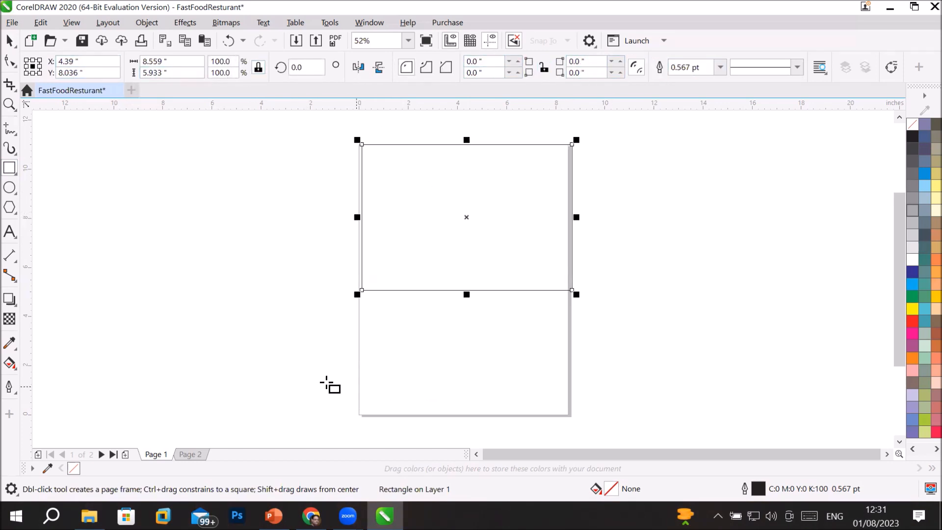
{"action": "left_click", "coordinate": [9, 44]}
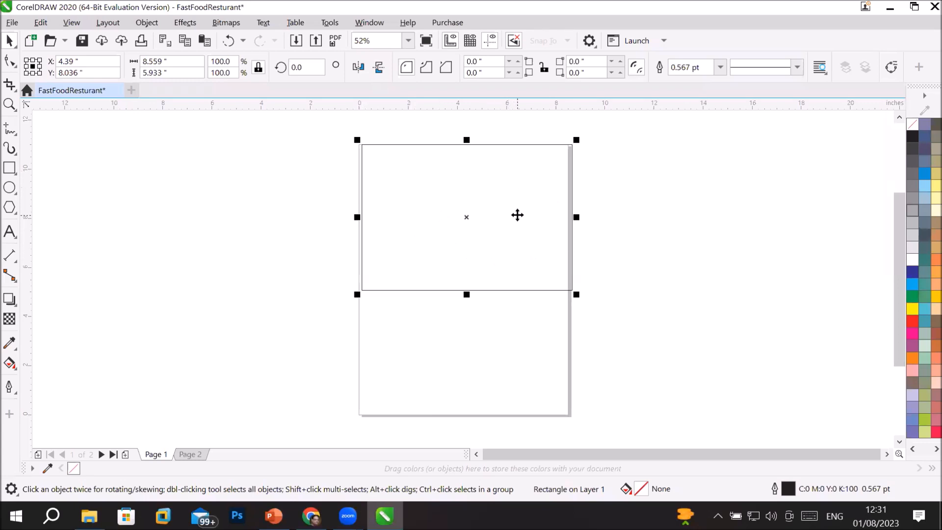
{"action": "left_click", "coordinate": [751, 217]}
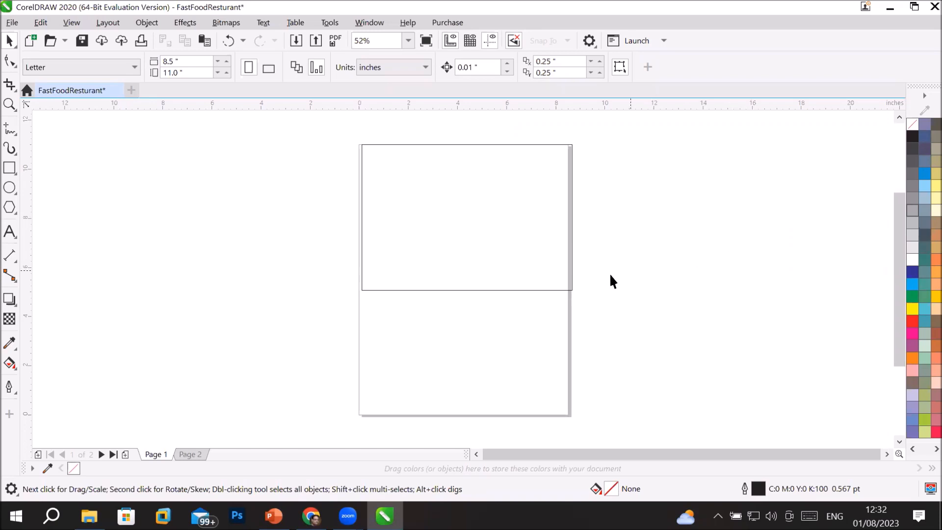
{"action": "left_click", "coordinate": [527, 289]}
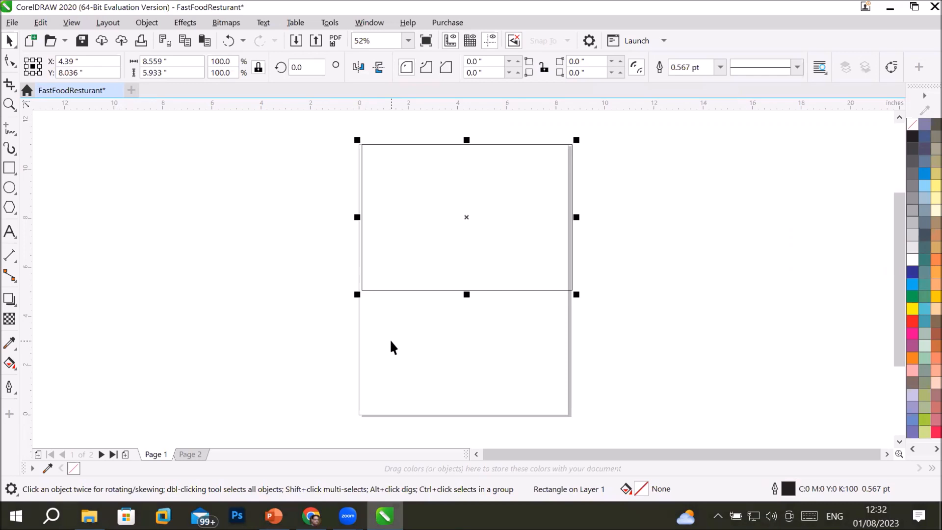
{"action": "left_click", "coordinate": [706, 199]}
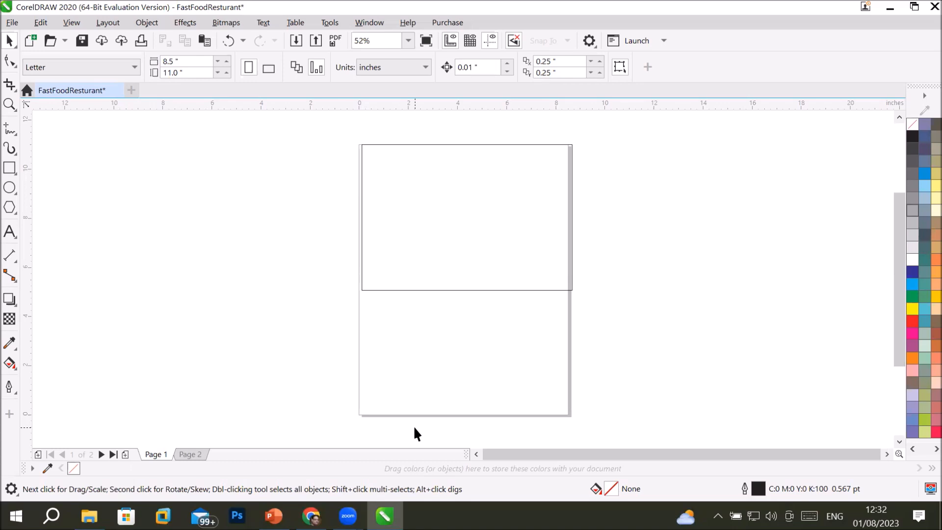
- Change the page size to the Legal preset
{"action": "left_click", "coordinate": [134, 68]}
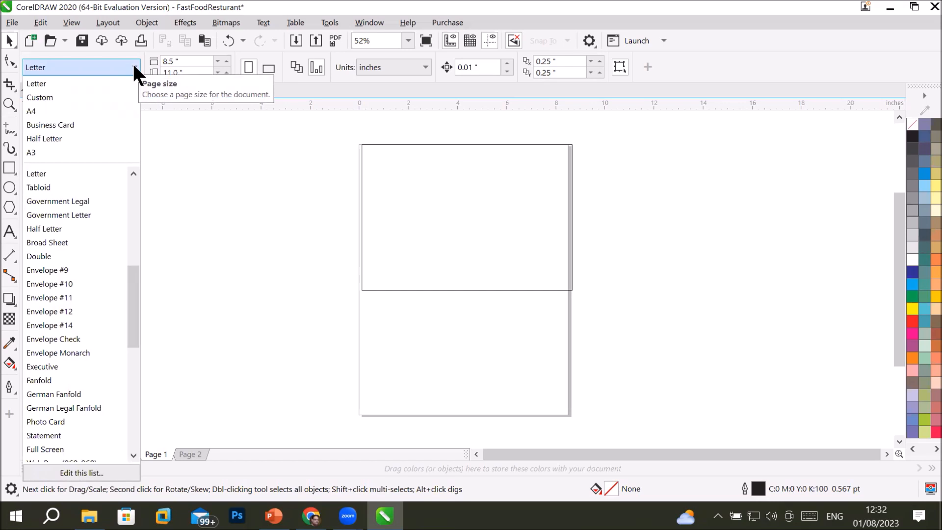
{"action": "mouse_move", "coordinate": [129, 283]}
{"action": "left_mouse_down"}
{"action": "mouse_move", "coordinate": [127, 366]}
{"action": "mouse_move", "coordinate": [130, 271]}
{"action": "left_mouse_up"}
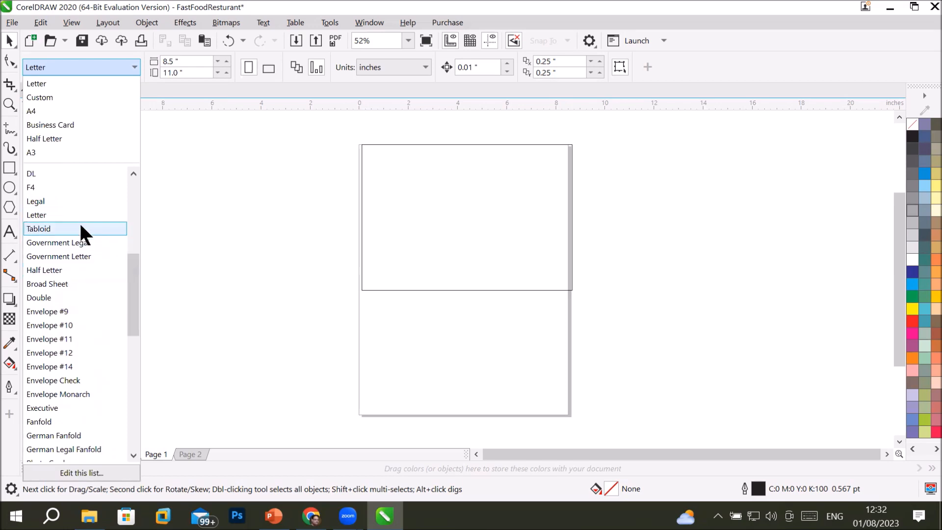
{"action": "left_click", "coordinate": [62, 201]}
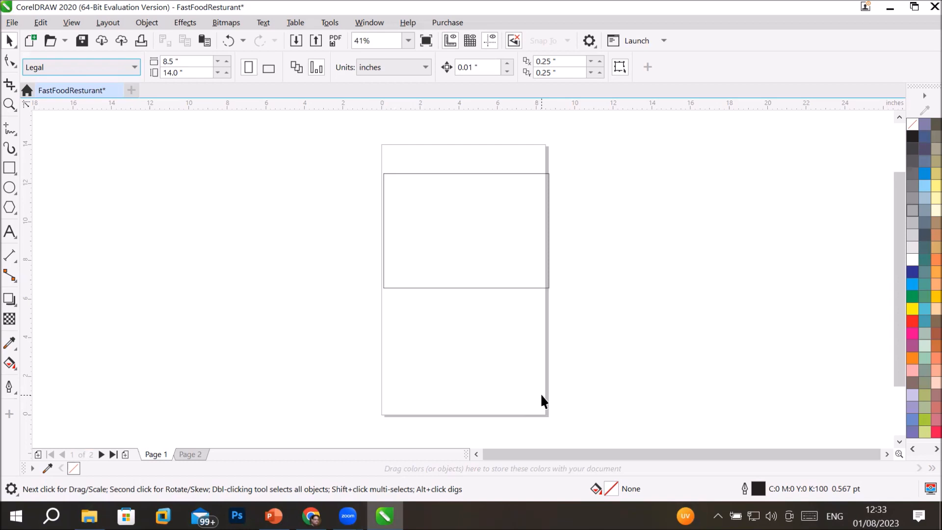
{"action": "left_click", "coordinate": [479, 275]}
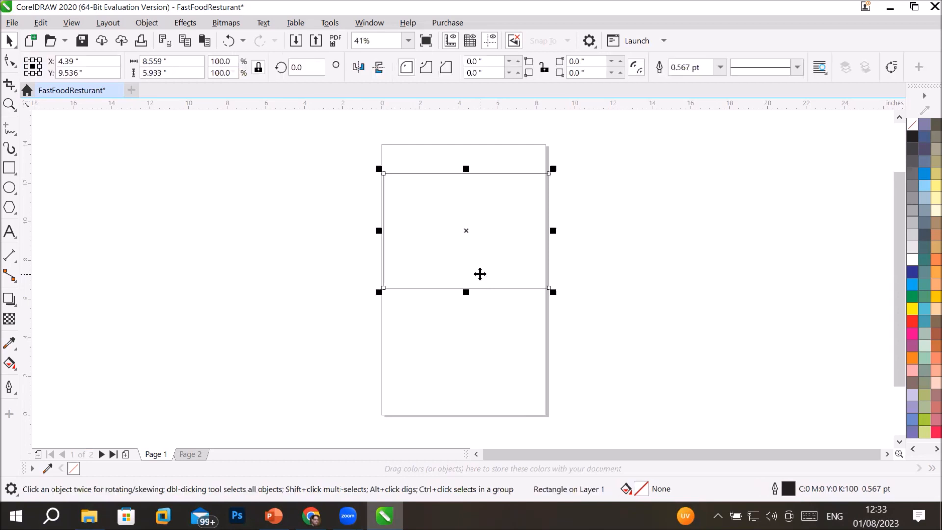
{"action": "left_click", "coordinate": [661, 216]}
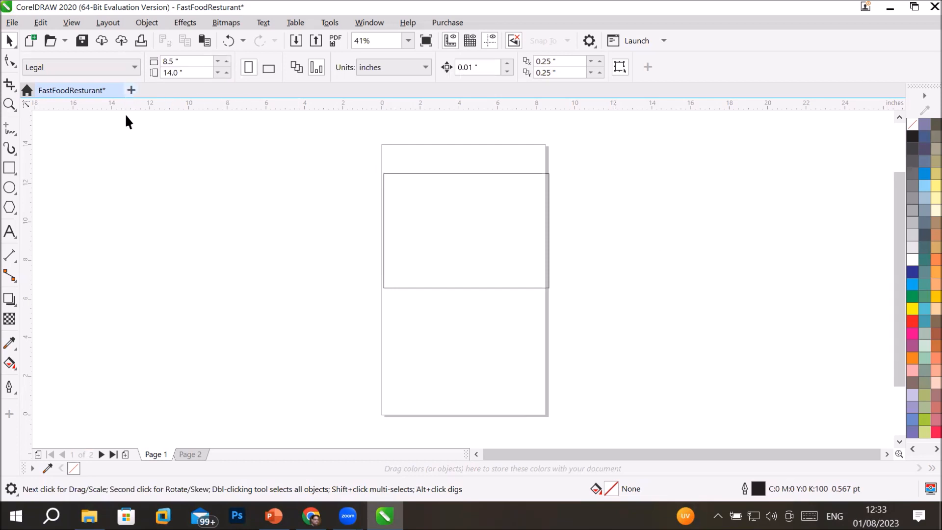
{"action": "left_click", "coordinate": [52, 67]}
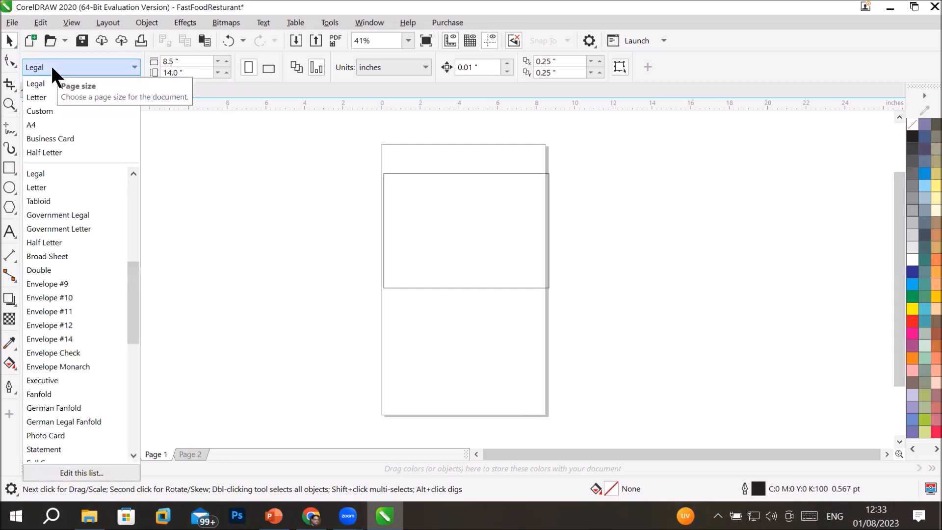
{"action": "left_click", "coordinate": [52, 68]}
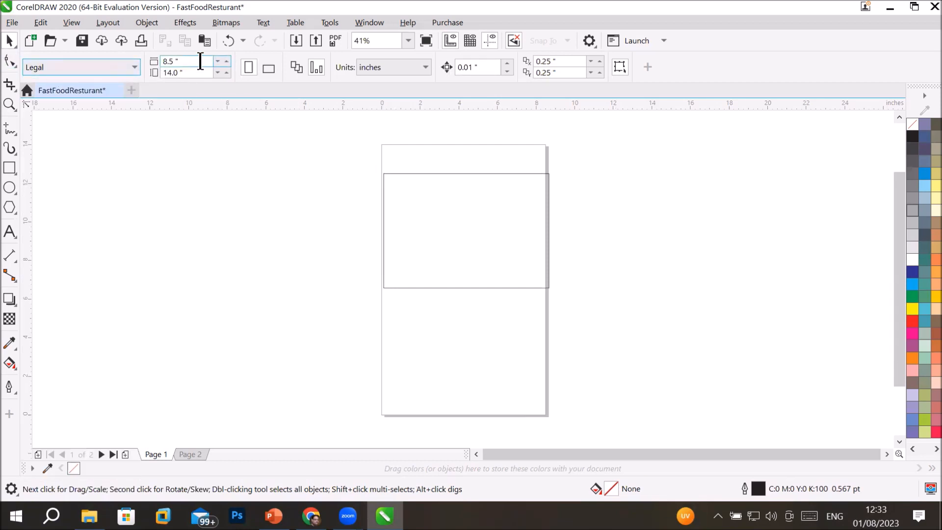
{"action": "left_click", "coordinate": [178, 63]}
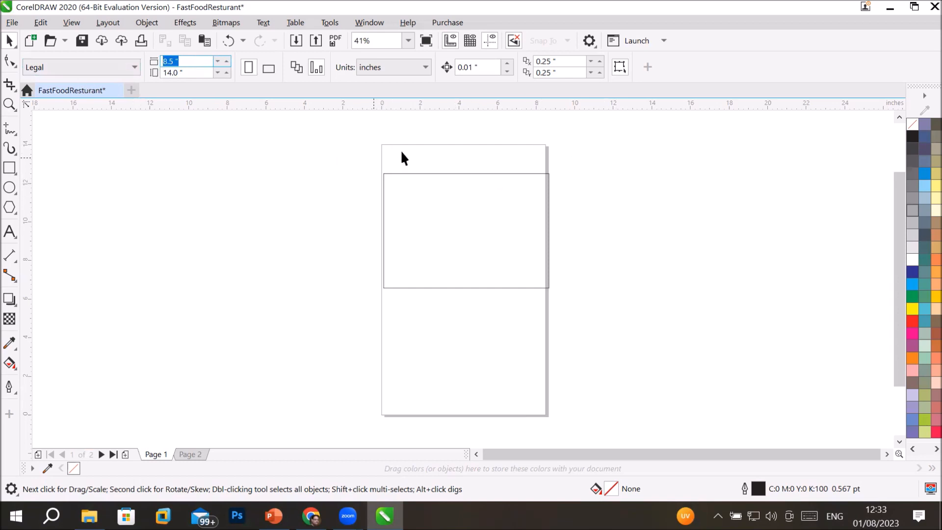
- Increase the page width to 9.5 inches
{"action": "left_click", "coordinate": [226, 61]}
{"action": "left_click", "coordinate": [227, 61]}
{"action": "left_click", "coordinate": [227, 61]}
{"action": "left_click", "coordinate": [227, 61]}
{"action": "left_click", "coordinate": [227, 60]}
{"action": "left_click", "coordinate": [227, 61]}
{"action": "left_click", "coordinate": [227, 60]}
{"action": "left_click", "coordinate": [227, 61]}
{"action": "left_click", "coordinate": [227, 61]}
{"action": "left_click", "coordinate": [227, 60]}
{"action": "left_click", "coordinate": [227, 60]}
{"action": "left_click", "coordinate": [227, 61]}
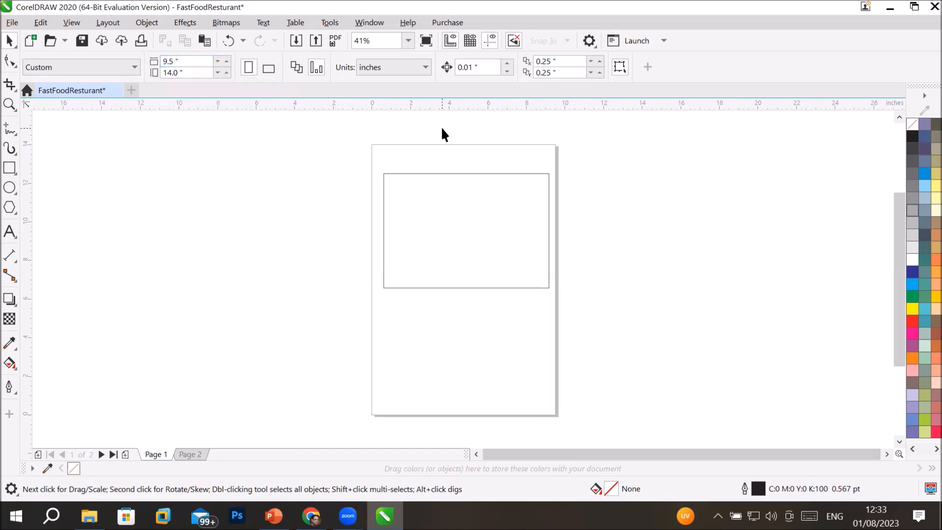
- Reduce the page height to 13.0 inches
{"action": "left_click", "coordinate": [217, 73]}
{"action": "left_click", "coordinate": [217, 72]}
{"action": "left_click", "coordinate": [217, 73]}
{"action": "left_click", "coordinate": [218, 73]}
{"action": "left_click", "coordinate": [217, 72]}
{"action": "left_click", "coordinate": [217, 73]}
{"action": "left_click", "coordinate": [217, 73]}
{"action": "left_click", "coordinate": [217, 73]}
{"action": "left_click", "coordinate": [217, 73]}
{"action": "left_click", "coordinate": [218, 73]}
{"action": "left_click", "coordinate": [217, 73]}
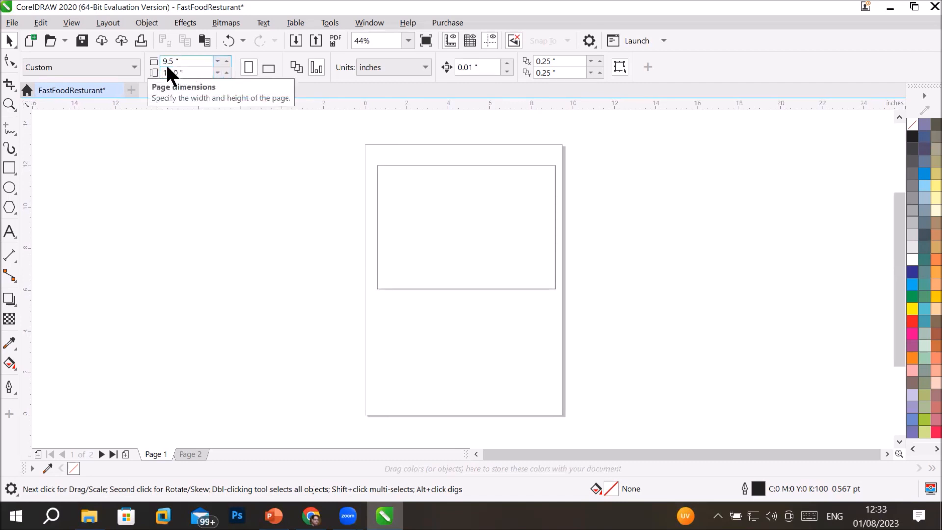
- Choose the Custom page size preset and apply the page size to the current page only
{"action": "left_click", "coordinate": [134, 69]}
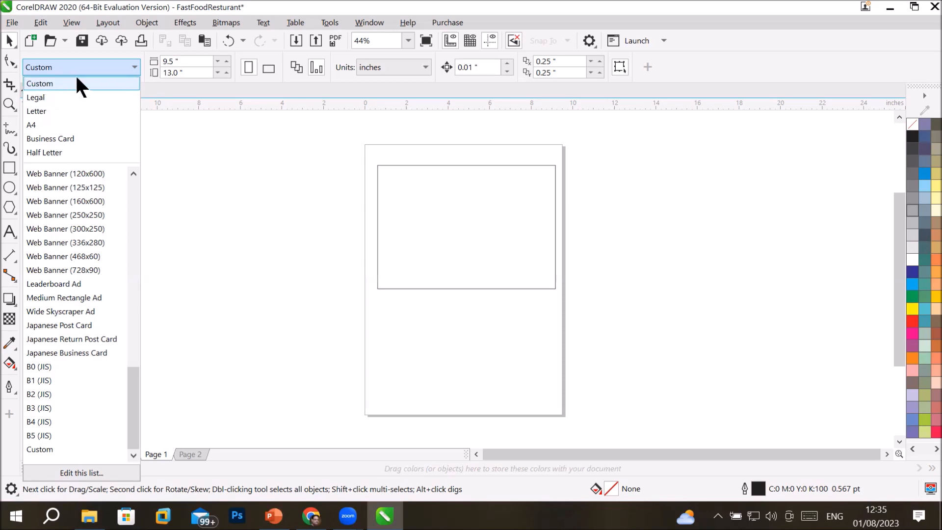
{"action": "left_click", "coordinate": [51, 85]}
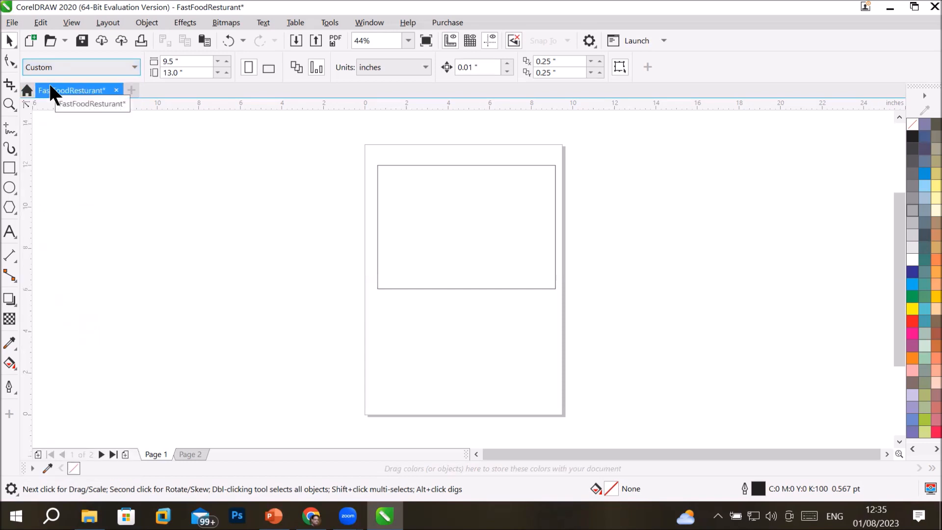
{"action": "left_click", "coordinate": [195, 56]}
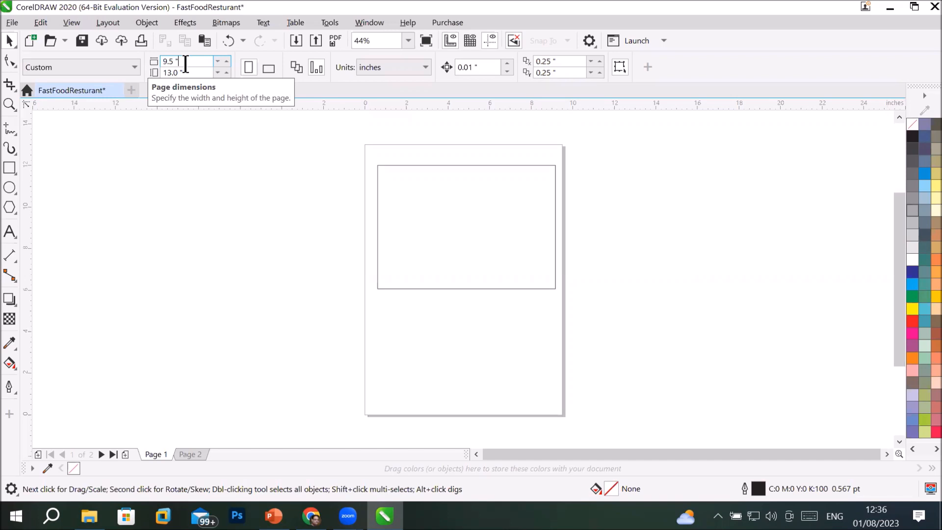
{"action": "left_click", "coordinate": [316, 67]}
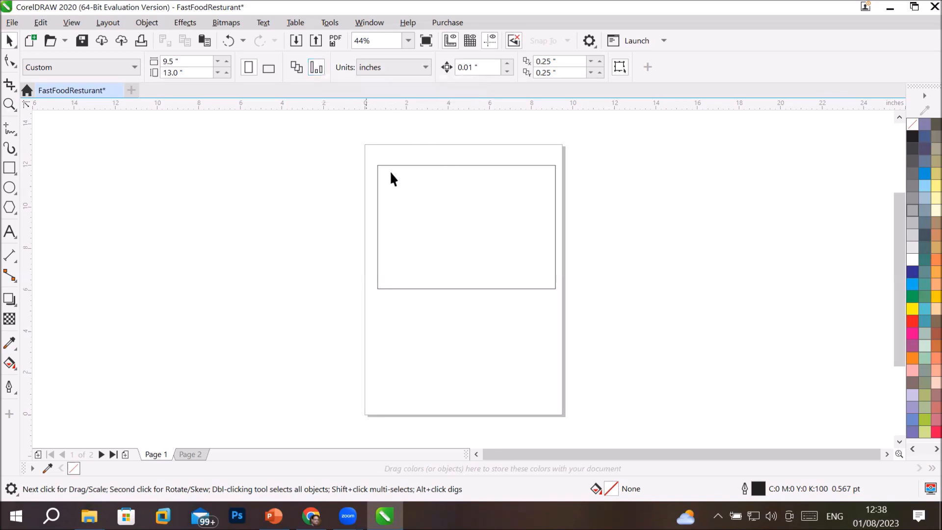
- Compare the width and height of Page 1 with those of Page 2, returning to Page 1
{"action": "left_click", "coordinate": [189, 61]}
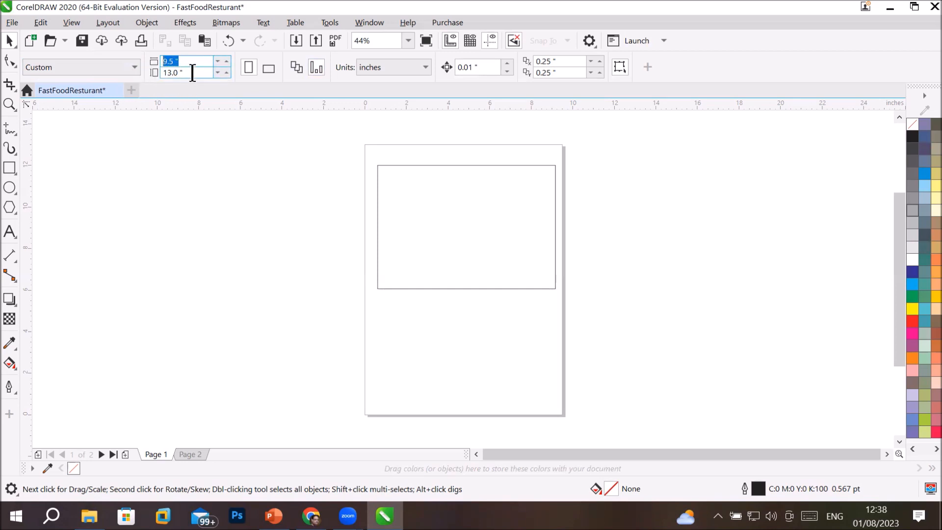
{"action": "key", "text": "Tab"}
{"action": "left_click", "coordinate": [193, 454]}
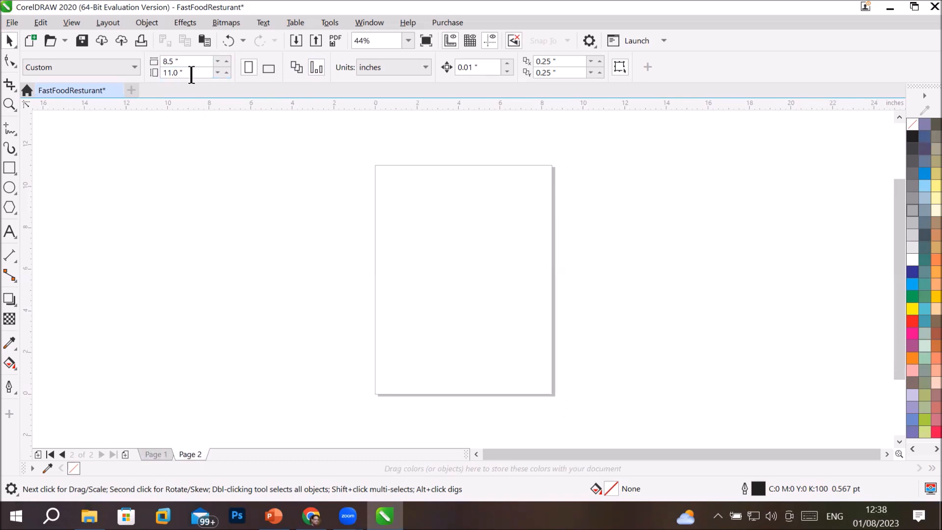
{"action": "left_click_drag", "start_coordinate": [191, 59], "coordinate": [103, 63]}
{"action": "left_click_drag", "start_coordinate": [197, 71], "coordinate": [137, 80]}
{"action": "left_click", "coordinate": [157, 454]}
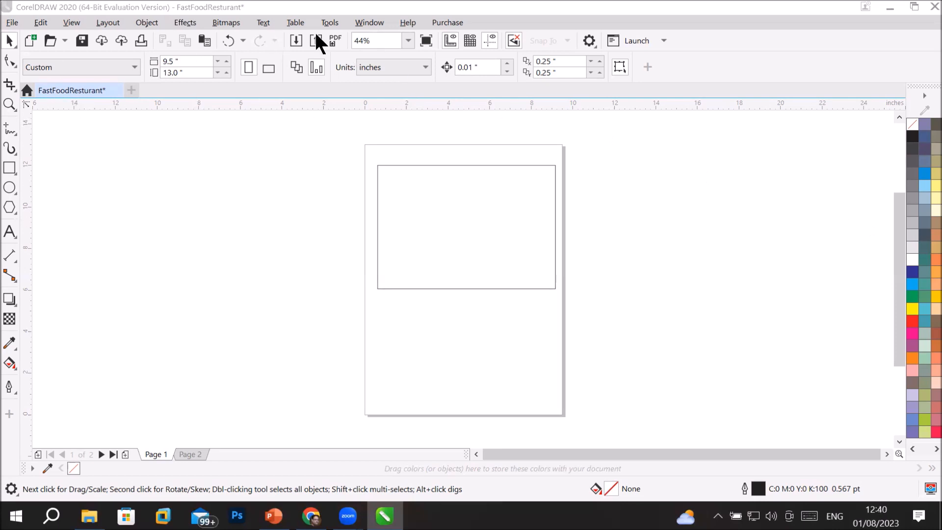
- Show the Properties docker as a floating panel beside the page
{"action": "left_click", "coordinate": [374, 23]}
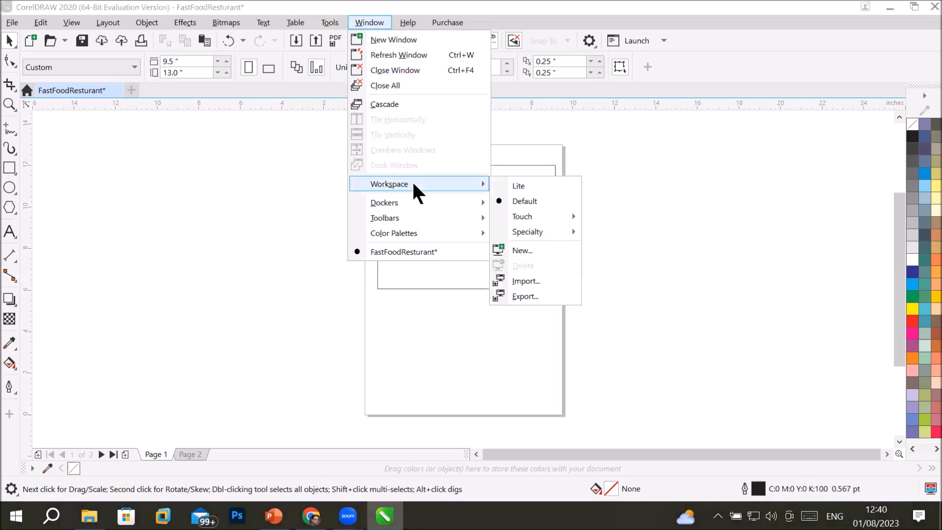
{"action": "mouse_move", "coordinate": [416, 197]}
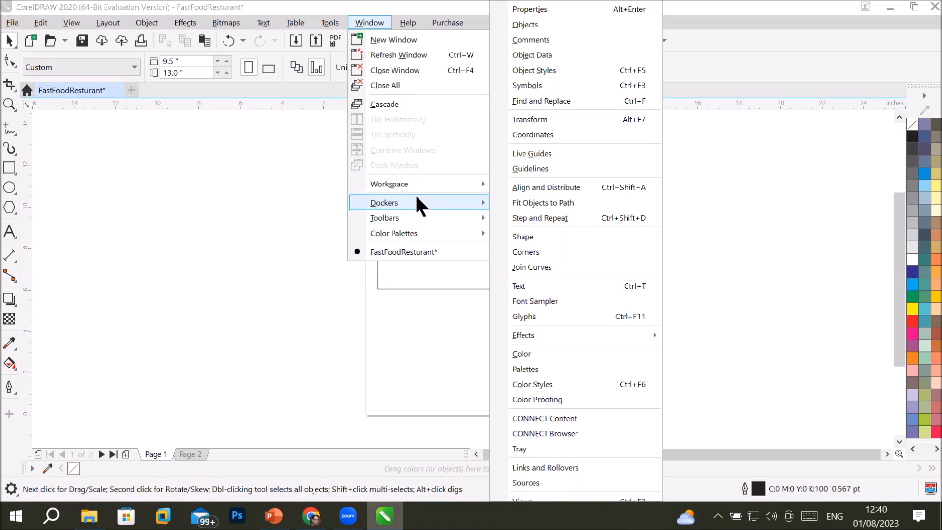
{"action": "left_click", "coordinate": [548, 4]}
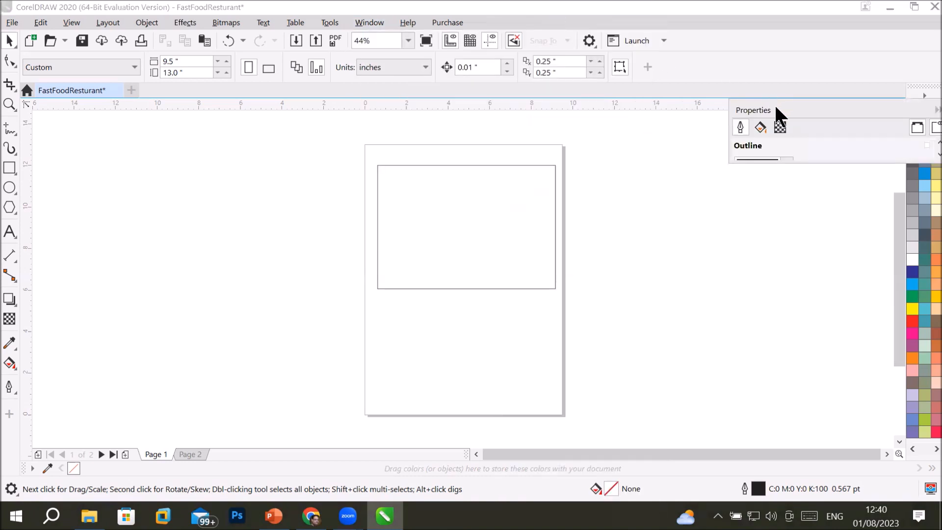
{"action": "double_click", "coordinate": [776, 109]}
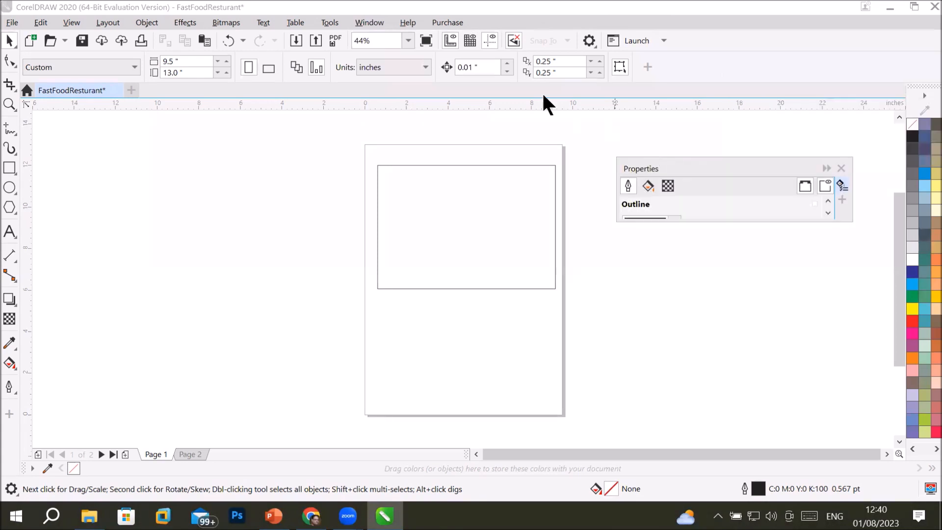
- Inspect Page 1's Layer 1 in the Objects docker placed below the Properties docker, and close both dockers
{"action": "left_click", "coordinate": [375, 22]}
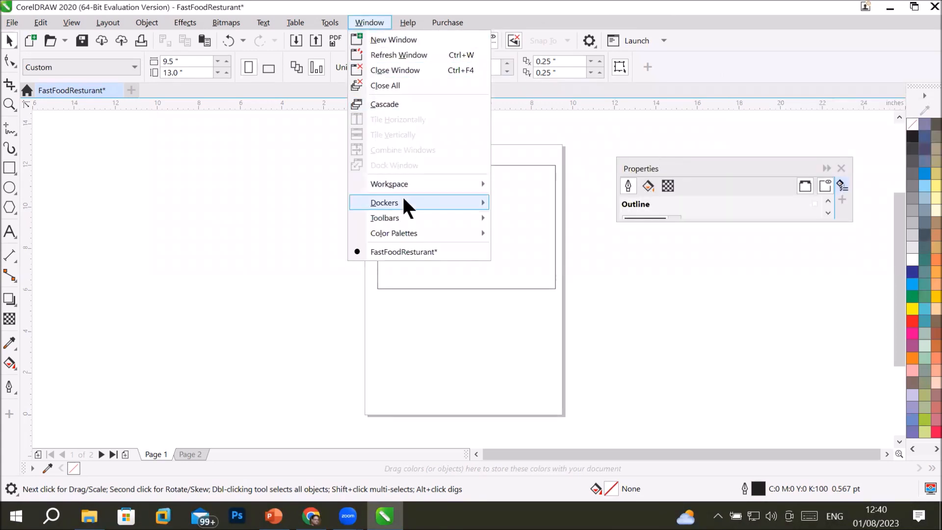
{"action": "mouse_move", "coordinate": [399, 216]}
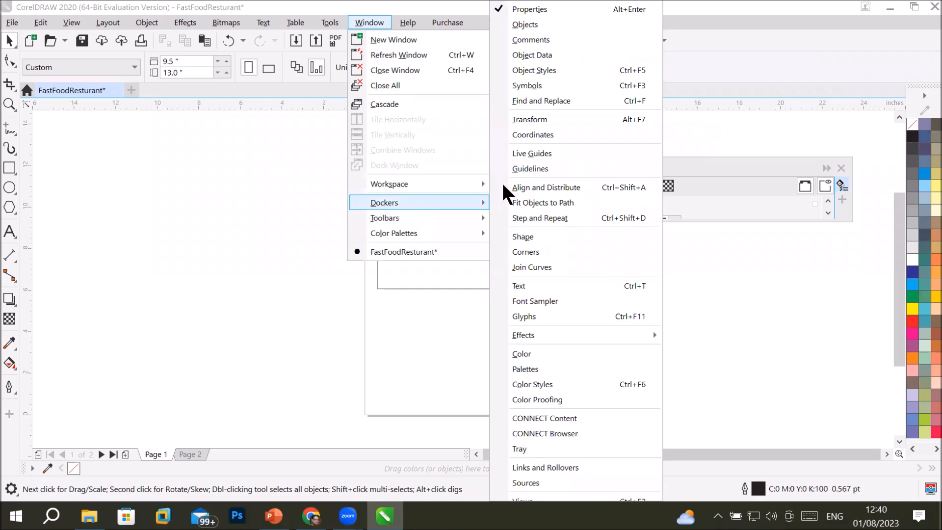
{"action": "left_click", "coordinate": [529, 24]}
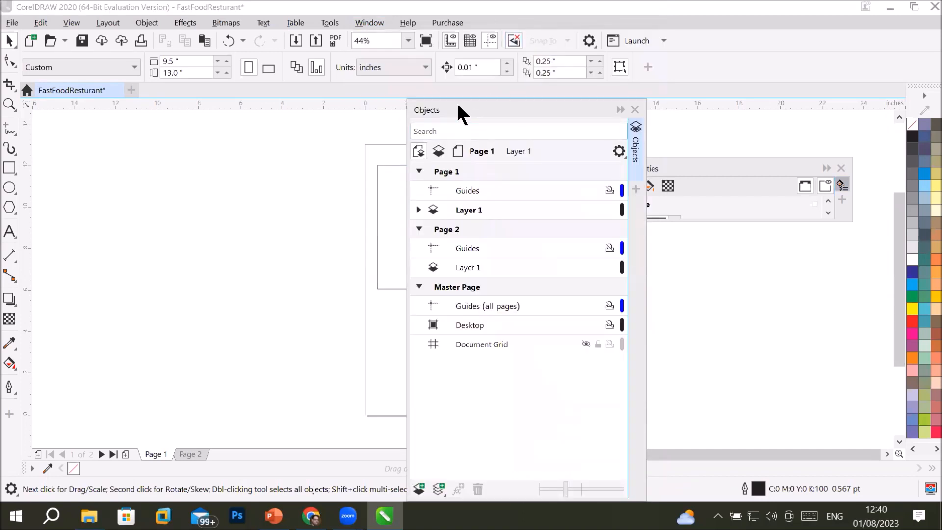
{"action": "left_click_drag", "start_coordinate": [456, 102], "coordinate": [673, 237]}
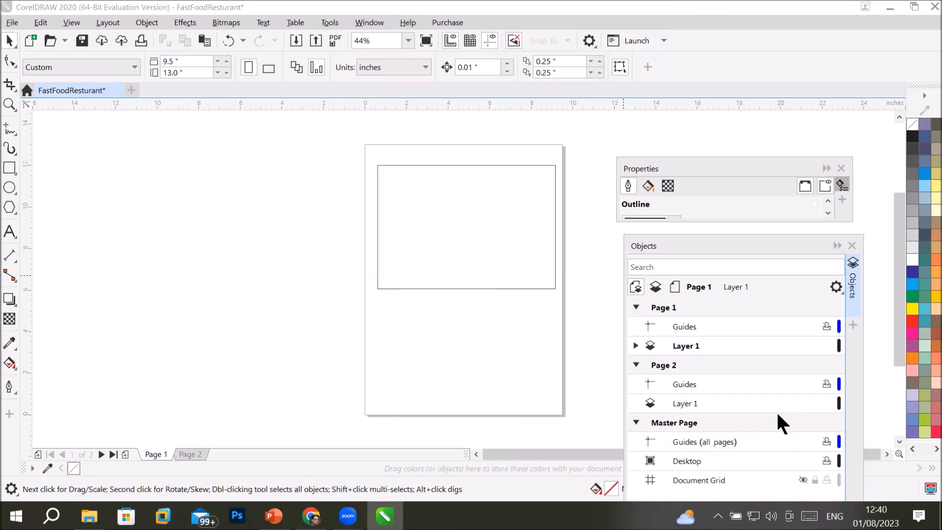
{"action": "left_click", "coordinate": [685, 346]}
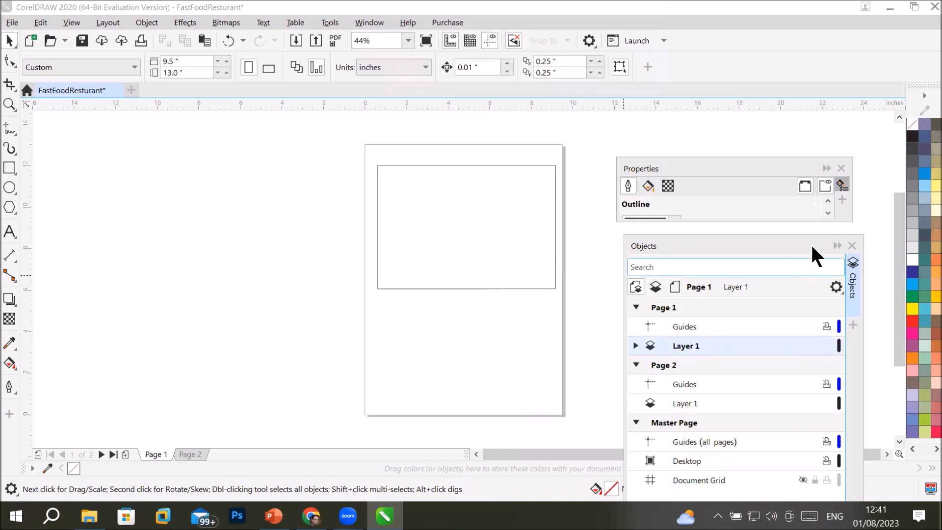
{"action": "left_click", "coordinate": [852, 245]}
{"action": "left_click", "coordinate": [841, 168]}
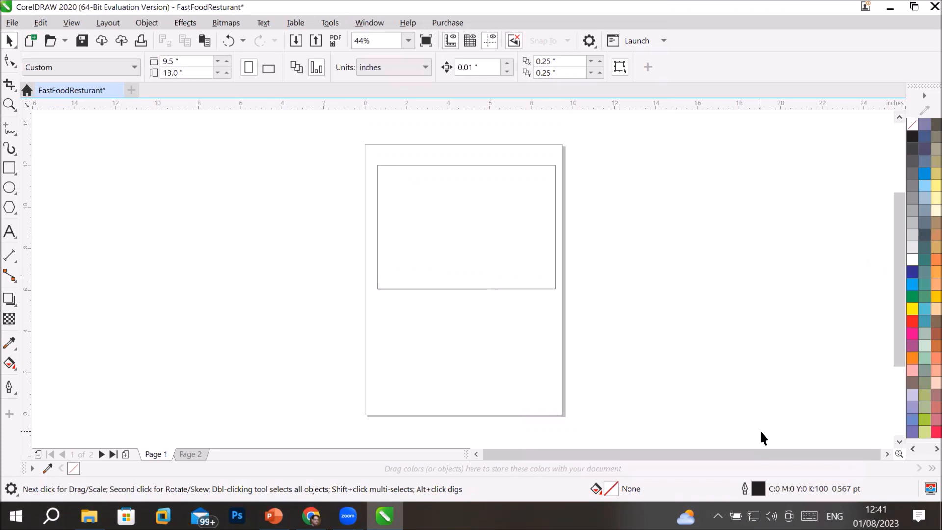
- Show the Zoom toolbar floating beside the page and close it again
{"action": "left_click", "coordinate": [370, 24]}
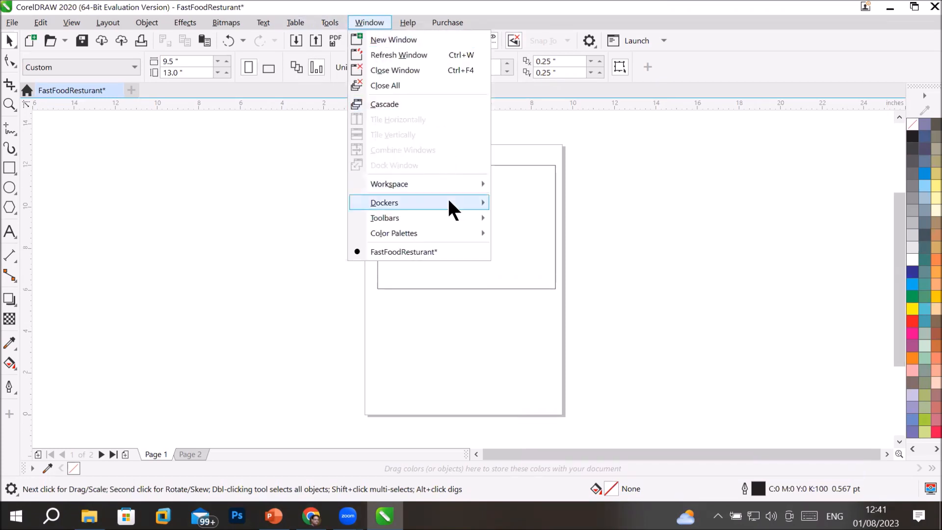
{"action": "mouse_move", "coordinate": [449, 216]}
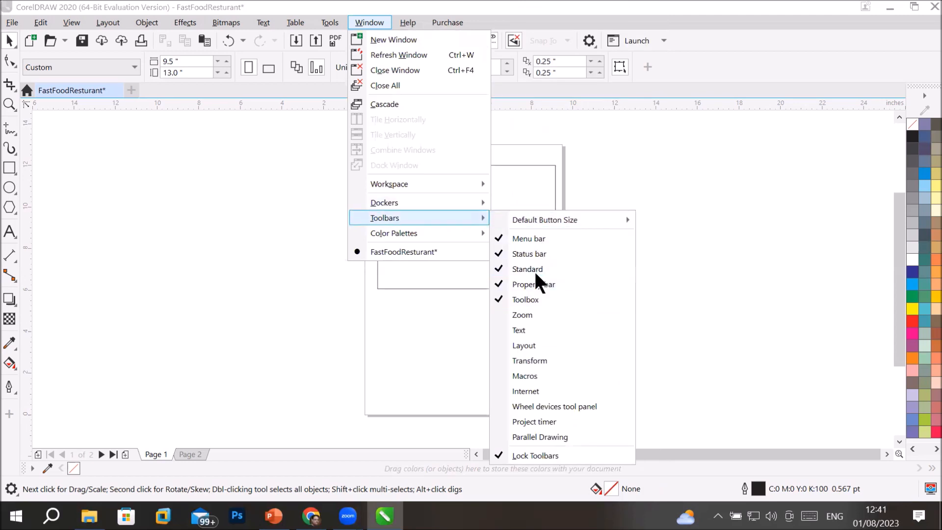
{"action": "left_click", "coordinate": [522, 315]}
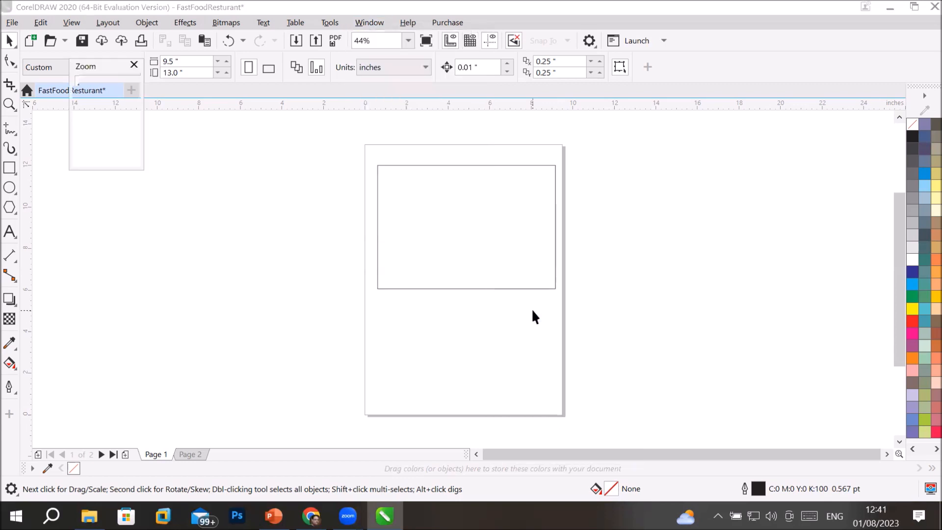
{"action": "left_click_drag", "start_coordinate": [103, 75], "coordinate": [245, 217]}
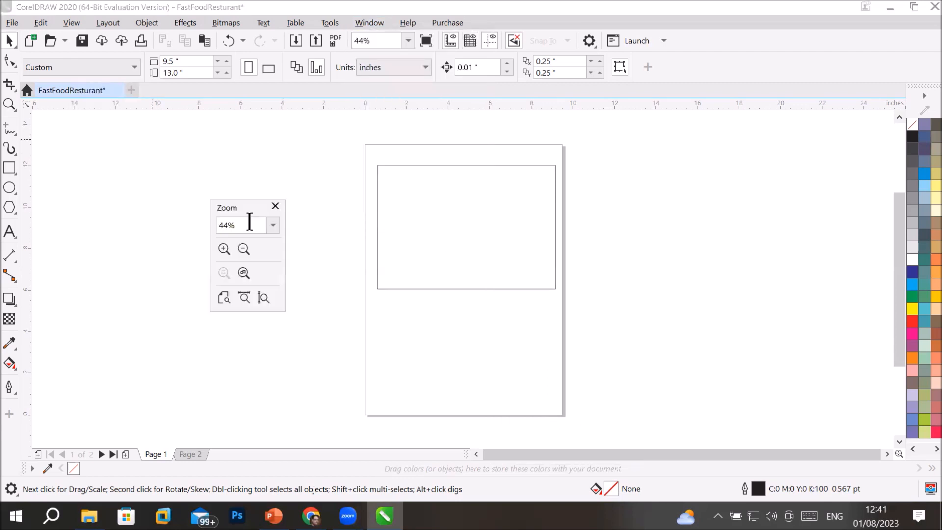
{"action": "left_click", "coordinate": [275, 206]}
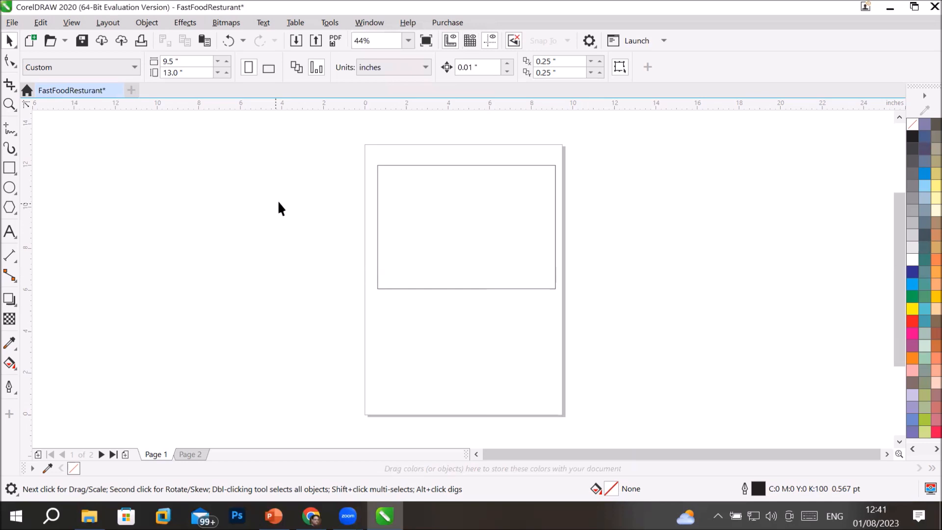
- Show the Text toolbar floating beside the page and close it again
{"action": "left_click", "coordinate": [375, 22]}
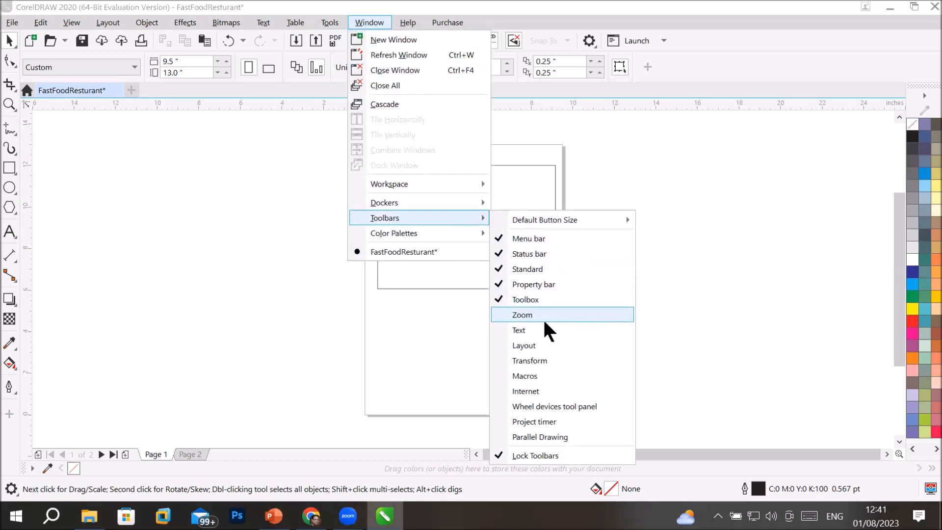
{"action": "left_click", "coordinate": [527, 332]}
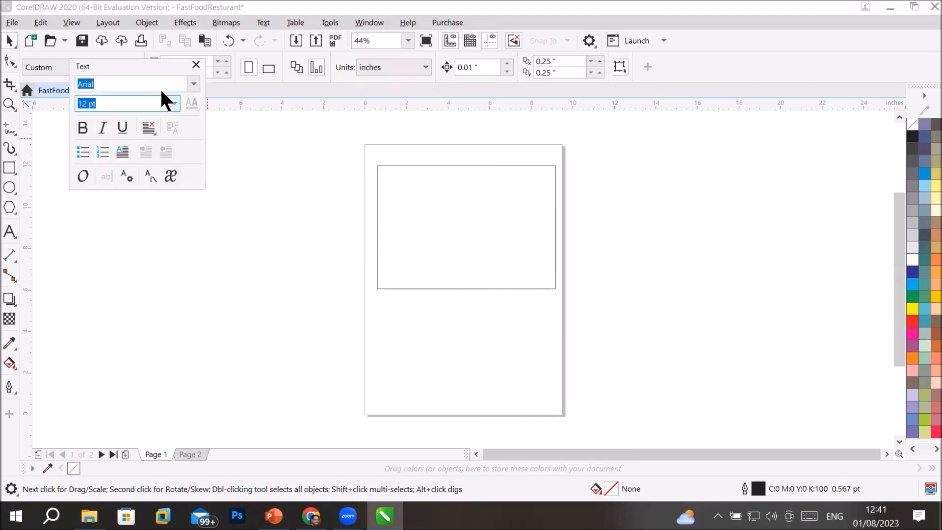
{"action": "left_click_drag", "start_coordinate": [146, 60], "coordinate": [266, 208]}
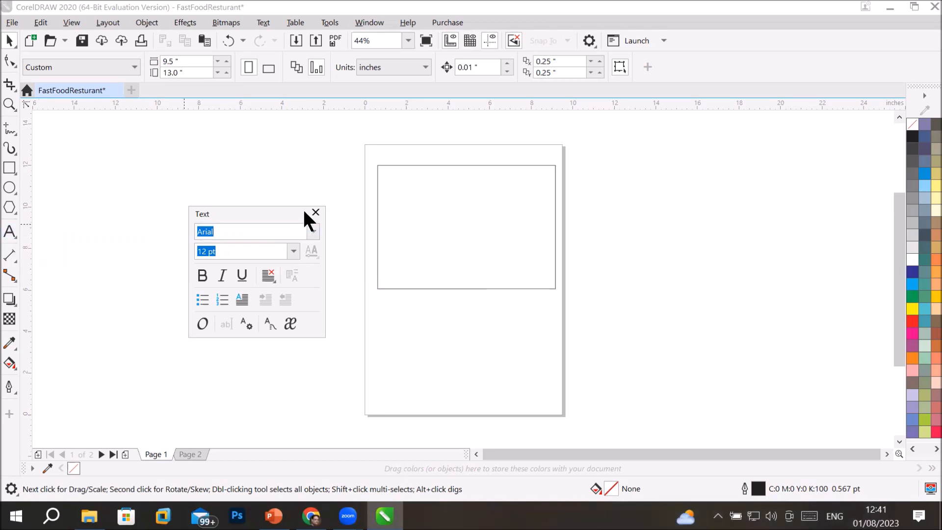
{"action": "left_click", "coordinate": [316, 212]}
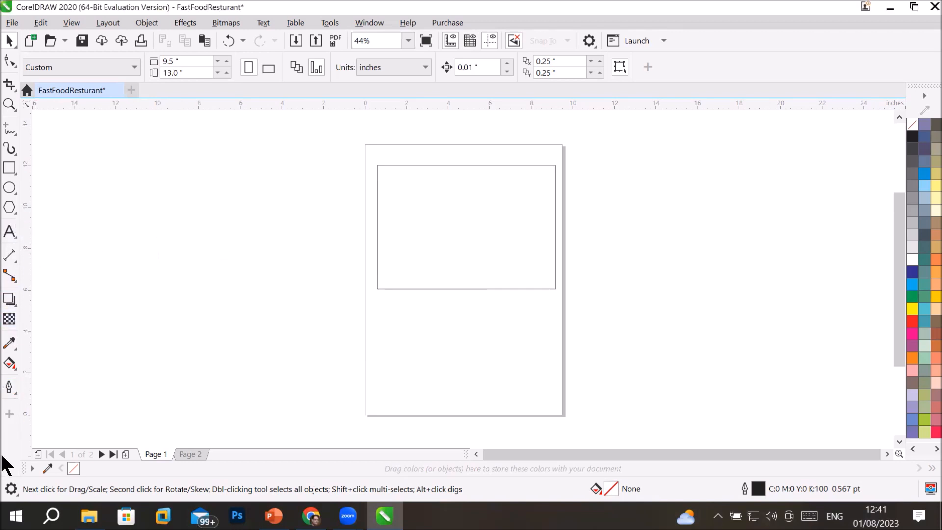
- Activate the Zoom tool, compare its property bar with the floating Zoom toolbar, and close that toolbar
{"action": "left_click", "coordinate": [8, 104]}
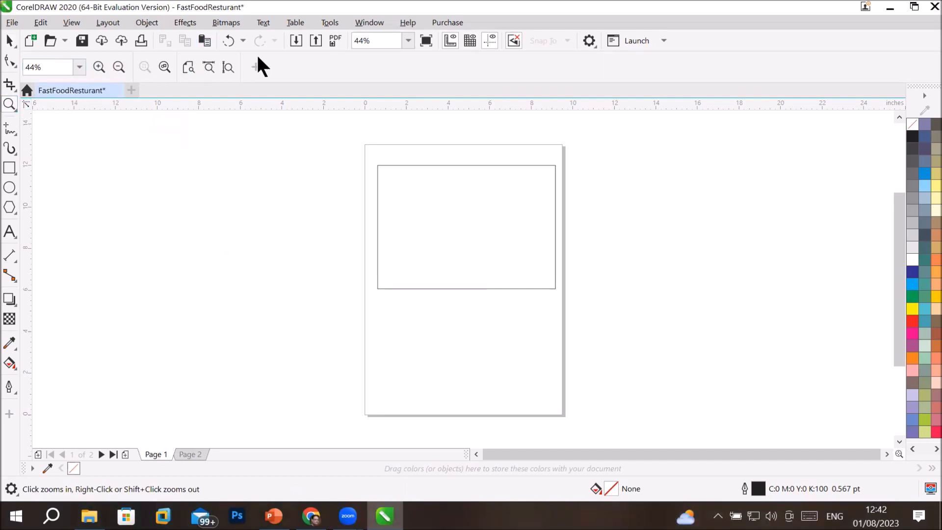
{"action": "left_click", "coordinate": [363, 23]}
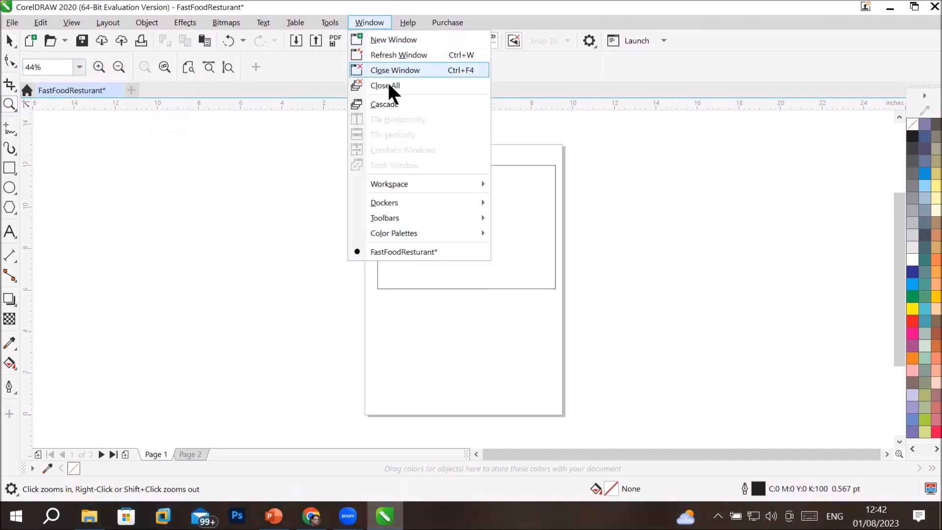
{"action": "mouse_move", "coordinate": [430, 203]}
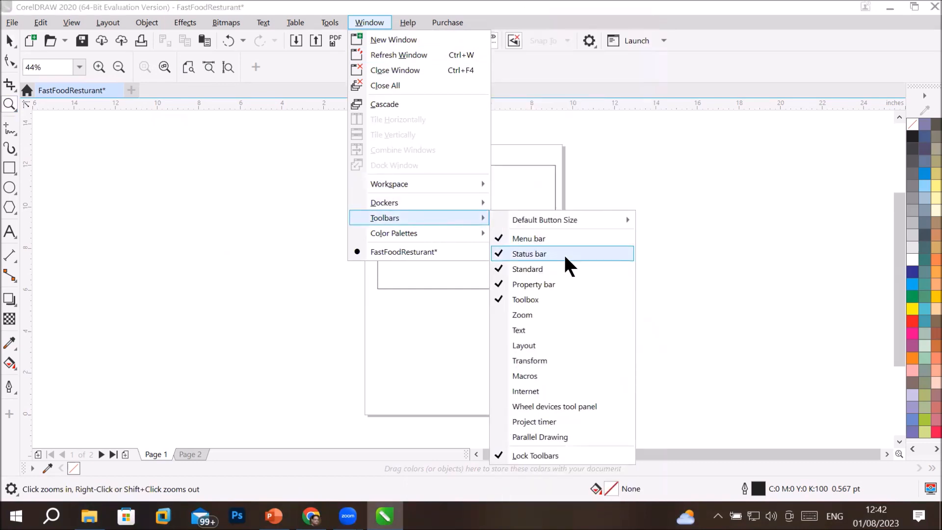
{"action": "left_click", "coordinate": [539, 310]}
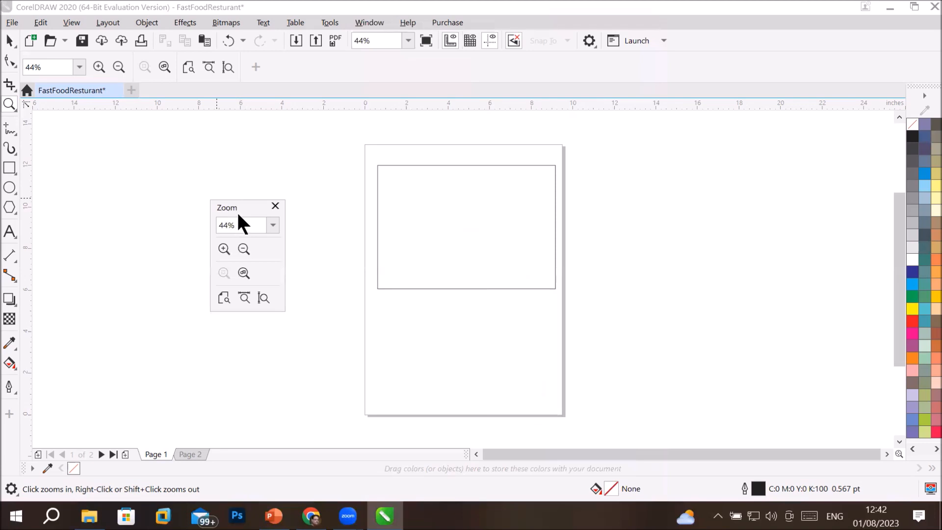
{"action": "left_click_drag", "start_coordinate": [241, 206], "coordinate": [185, 125]}
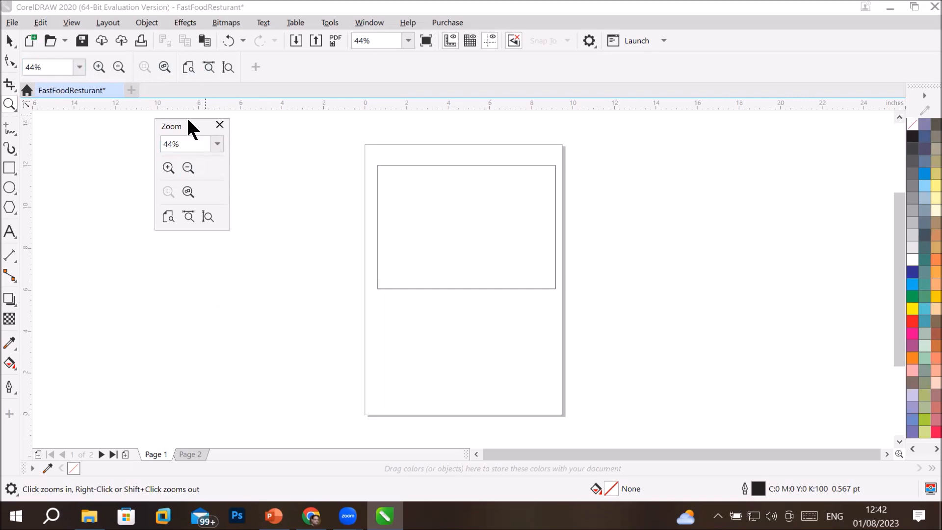
{"action": "left_click", "coordinate": [219, 125]}
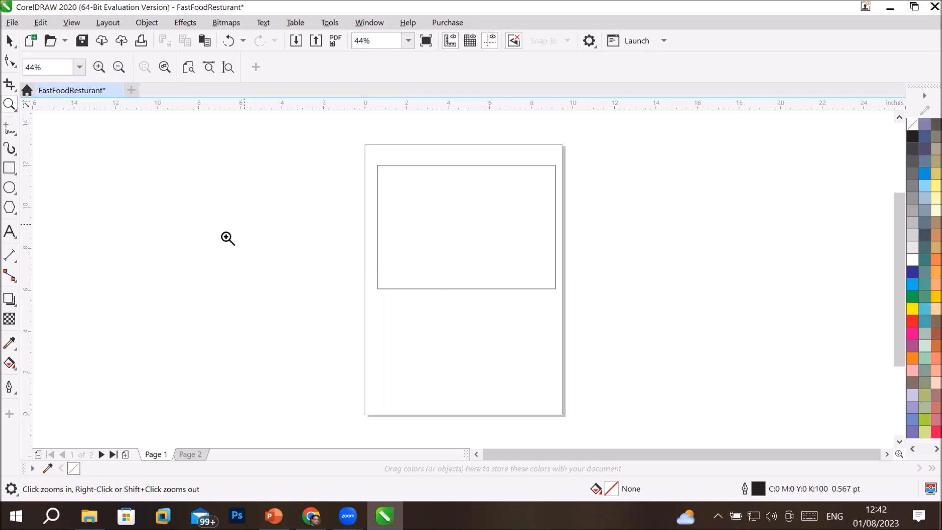
- Activate the Text tool, compare its property bar with the Text toolbar floating beside the page, and close that toolbar
{"action": "left_click", "coordinate": [9, 236]}
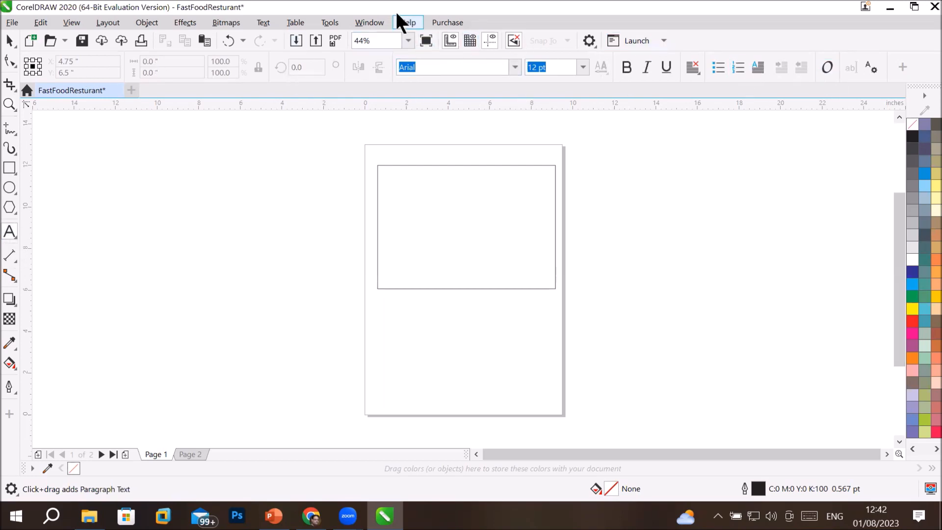
{"action": "left_click", "coordinate": [373, 17]}
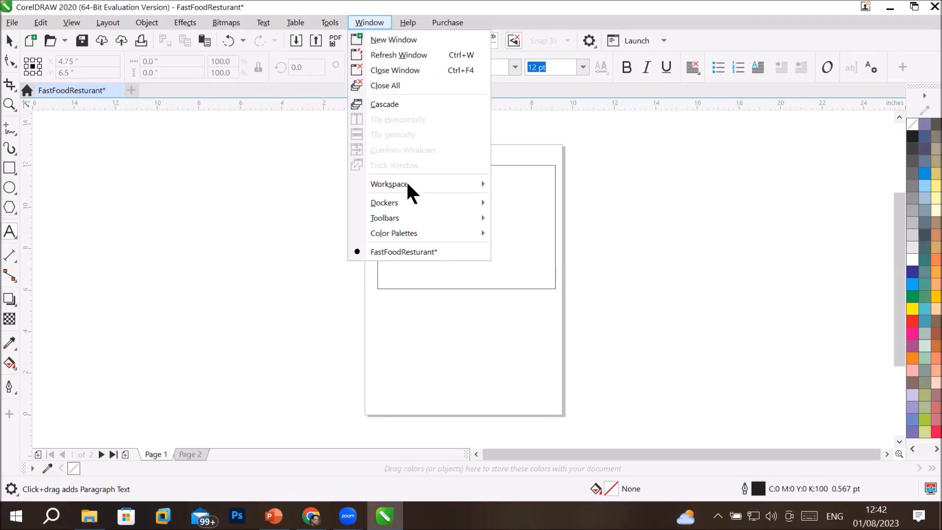
{"action": "mouse_move", "coordinate": [412, 200]}
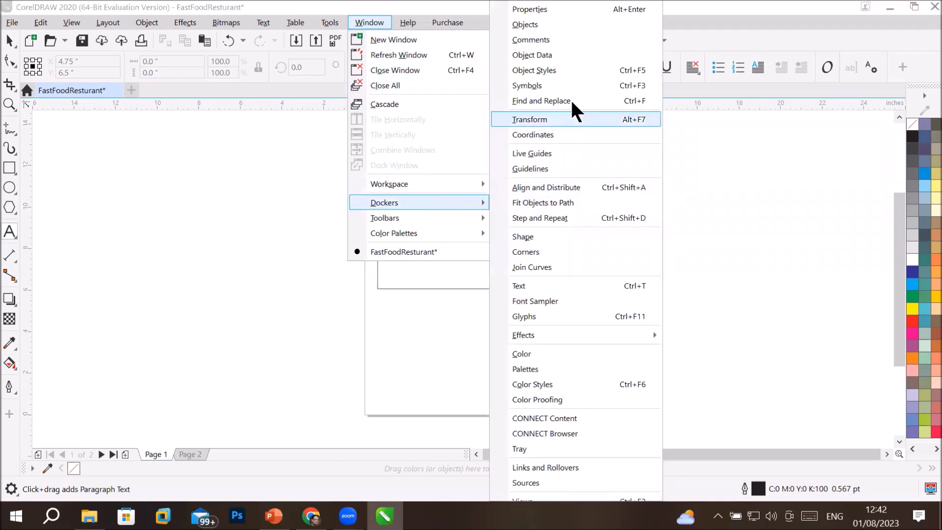
{"action": "mouse_move", "coordinate": [426, 222]}
{"action": "left_click", "coordinate": [530, 330]}
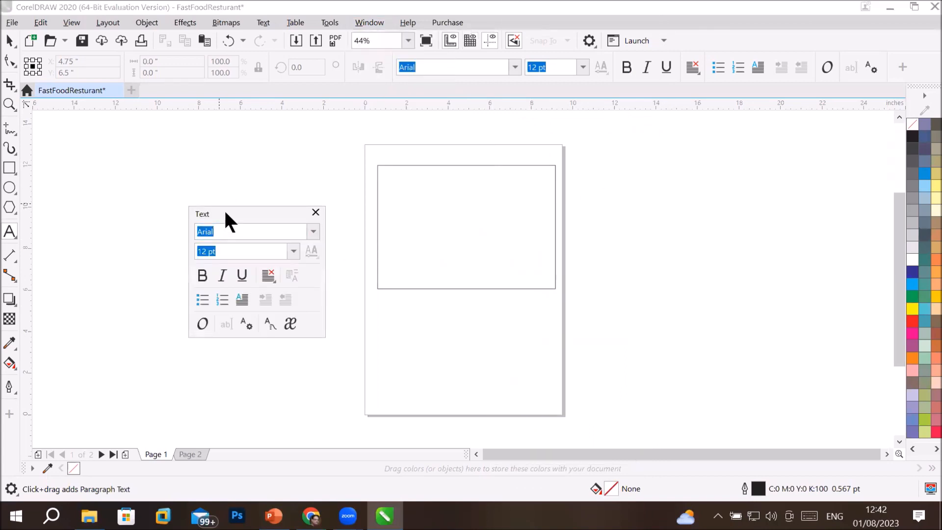
{"action": "left_click_drag", "start_coordinate": [225, 213], "coordinate": [707, 131]}
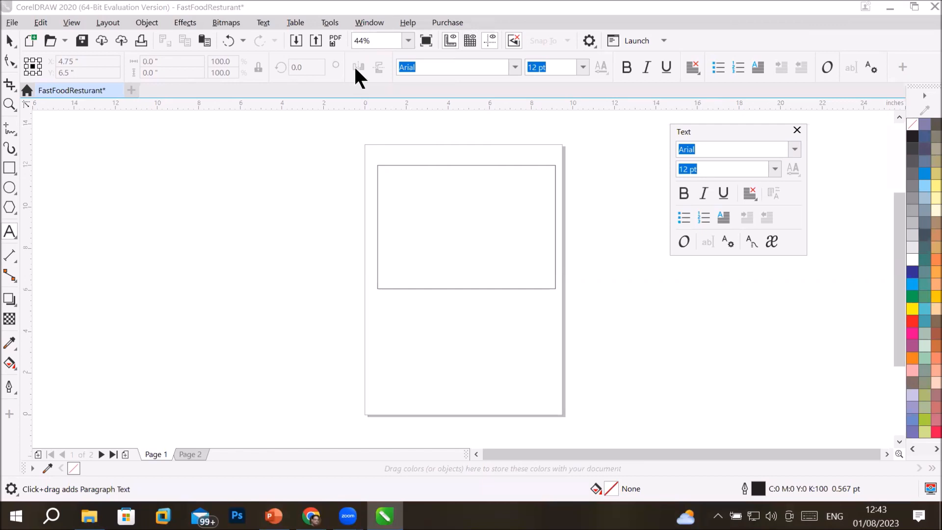
{"action": "left_click", "coordinate": [796, 129]}
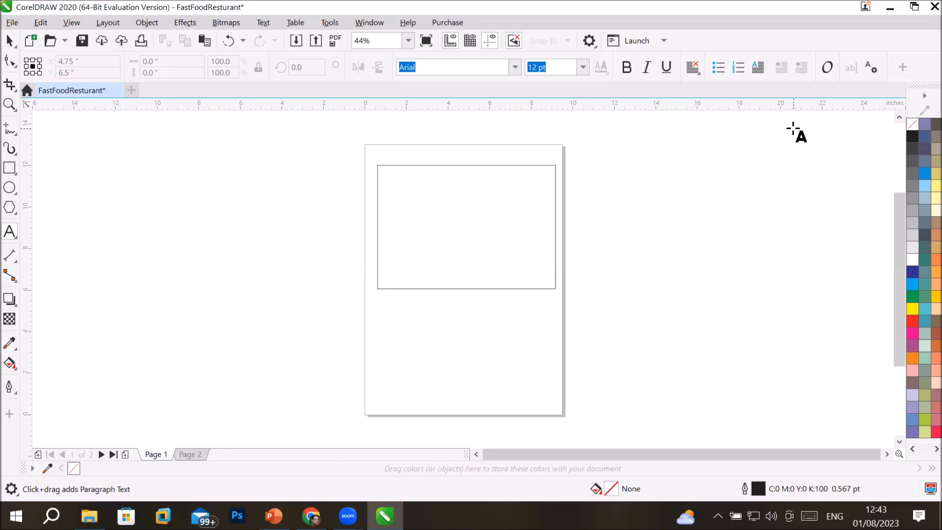
- Review the available workspace choices alongside the docker and toolbar options without changing any of them
{"action": "left_click", "coordinate": [329, 23]}
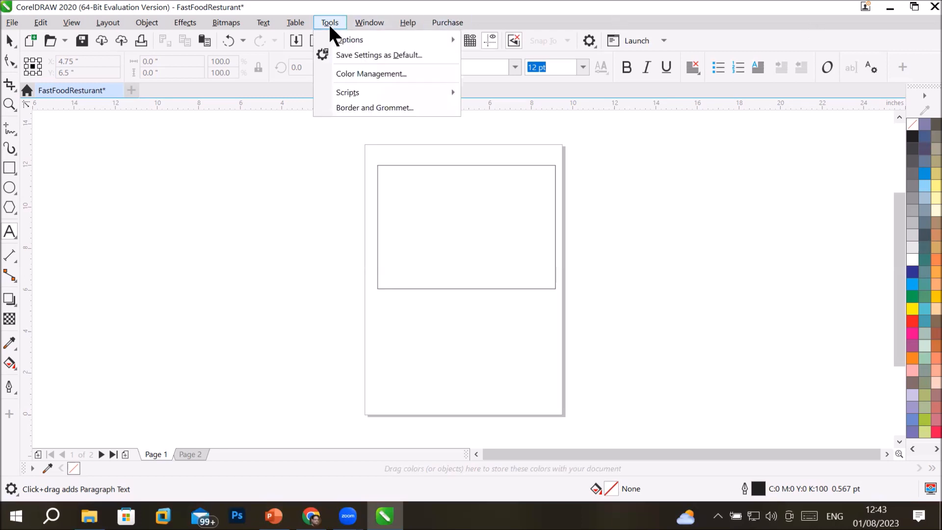
{"action": "mouse_move", "coordinate": [369, 23]}
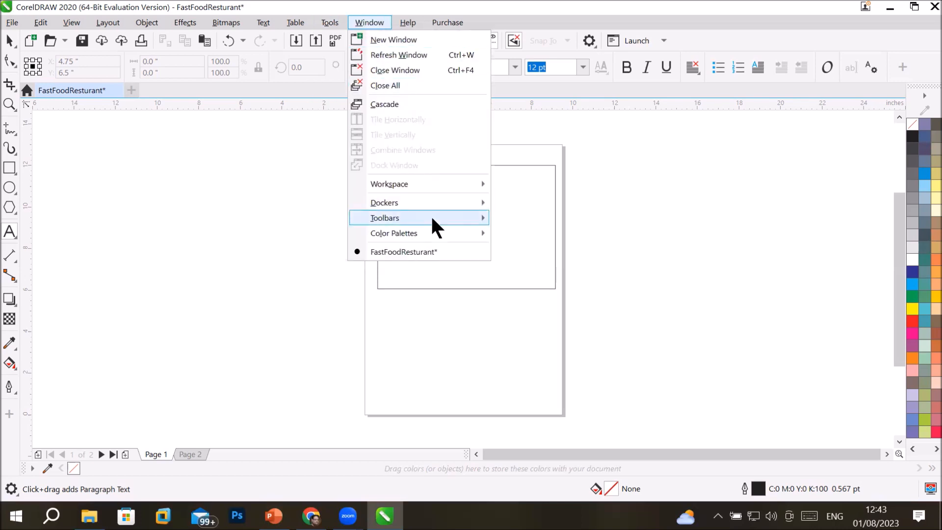
{"action": "mouse_move", "coordinate": [431, 215]}
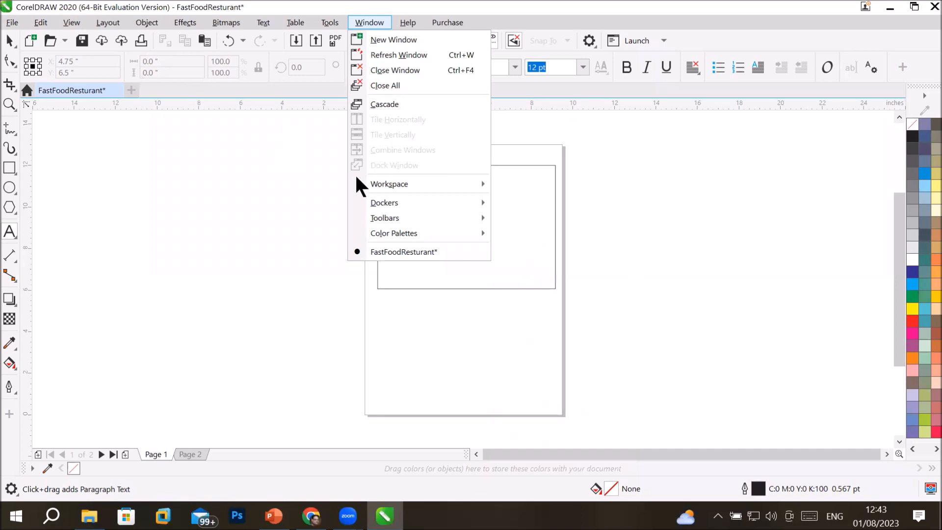
{"action": "mouse_move", "coordinate": [356, 181]}
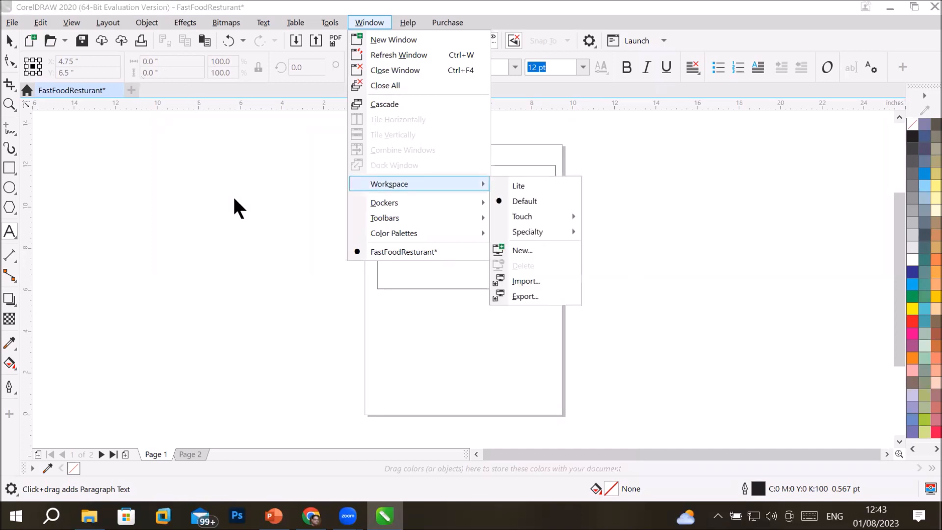
{"action": "left_click", "coordinate": [233, 198]}
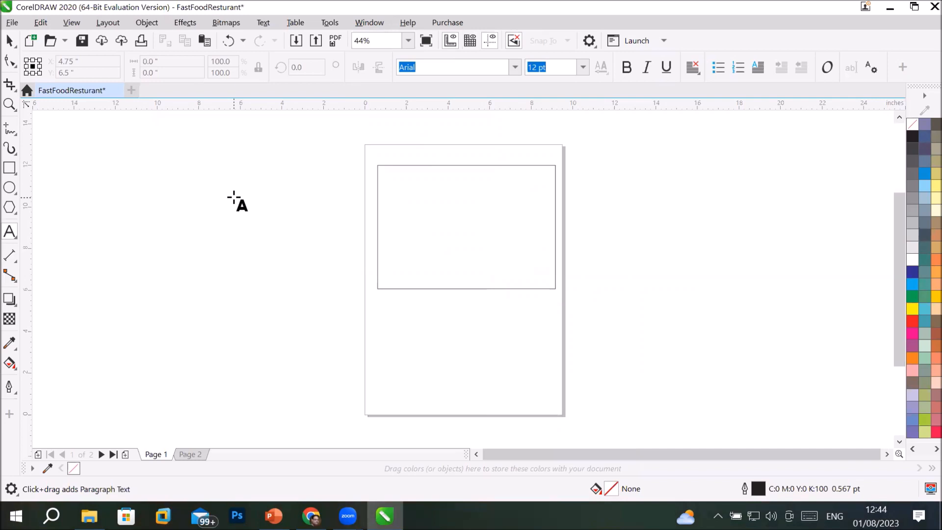
{"action": "left_click", "coordinate": [369, 24]}
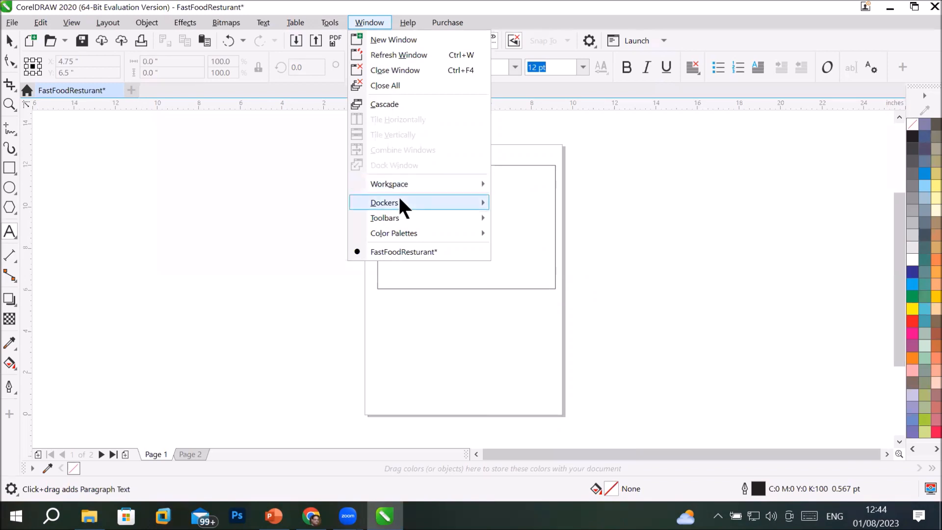
{"action": "mouse_move", "coordinate": [397, 220]}
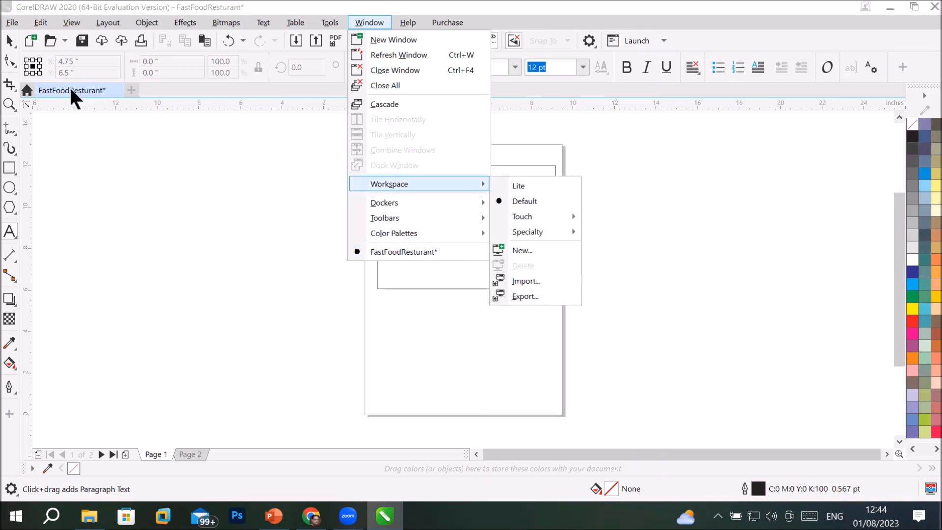
{"action": "left_click", "coordinate": [169, 86]}
- Open the drawing "Businesscard with bleed margit.cdr" from the Desktop
{"action": "left_click", "coordinate": [12, 23]}
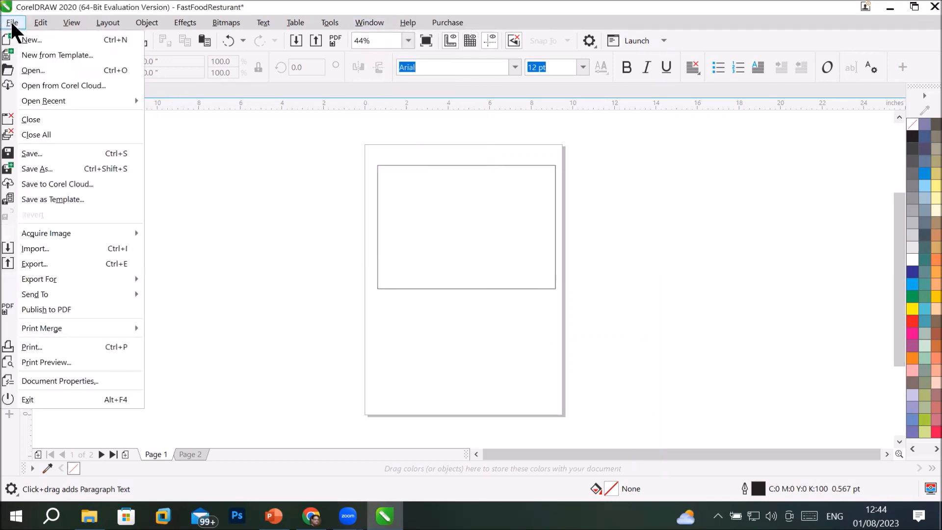
{"action": "left_click", "coordinate": [12, 23]}
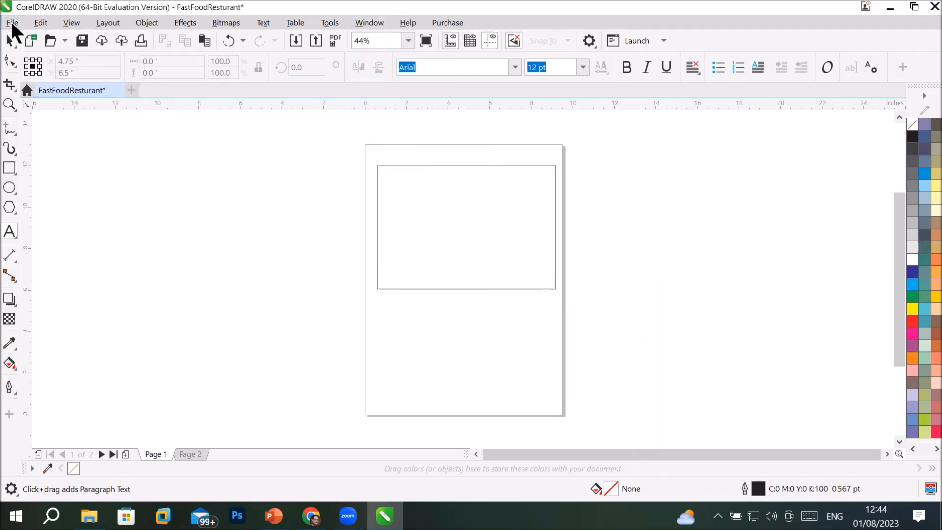
{"action": "left_click", "coordinate": [50, 41]}
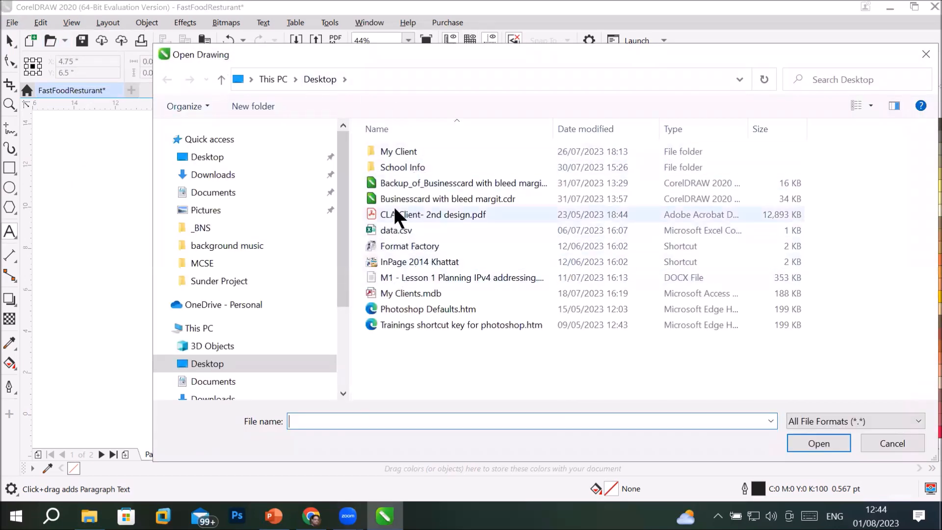
{"action": "double_click", "coordinate": [446, 199]}
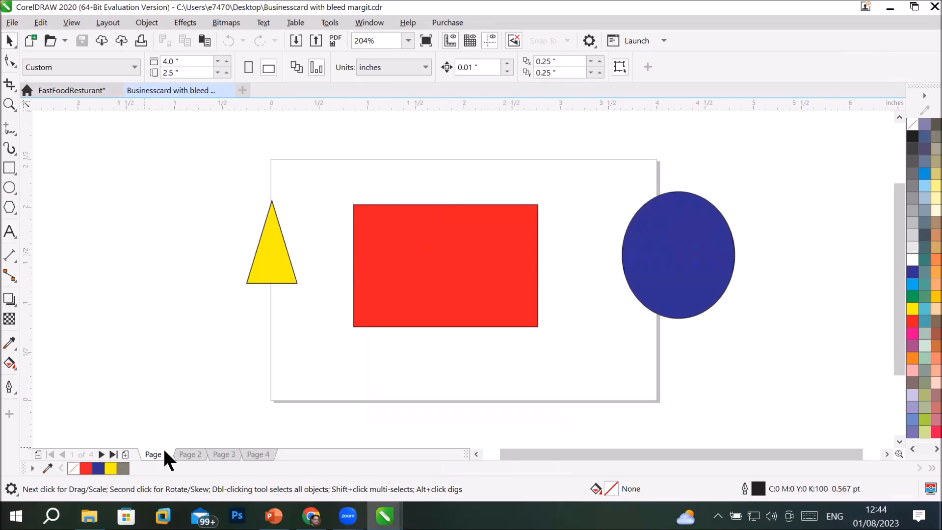
- View Page 2 and Page 3 of the business card document and return to Page 1
{"action": "left_click", "coordinate": [191, 455]}
{"action": "left_click", "coordinate": [224, 455]}
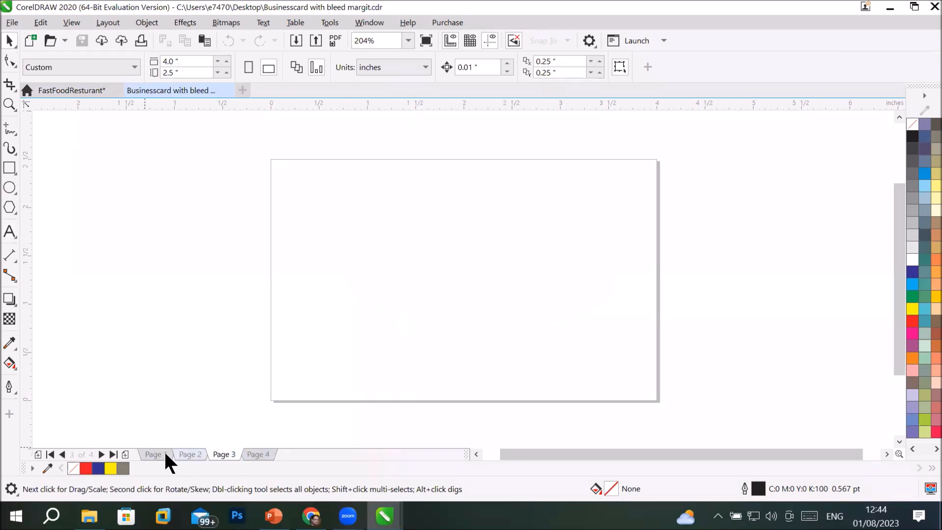
{"action": "left_click", "coordinate": [160, 455]}
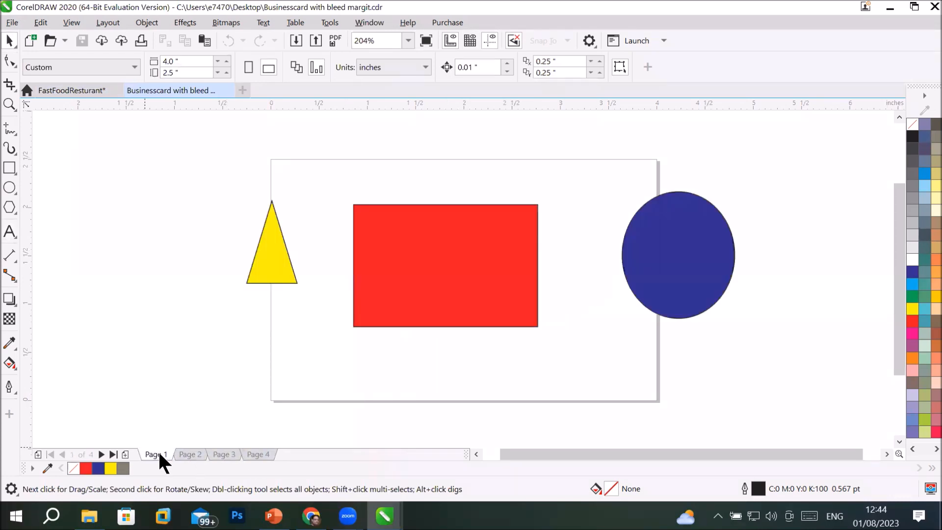
- Switch back and forth between the FastFoodResturant and business card document tabs, ending on FastFoodResturant
{"action": "left_click", "coordinate": [51, 89]}
{"action": "left_click", "coordinate": [184, 90]}
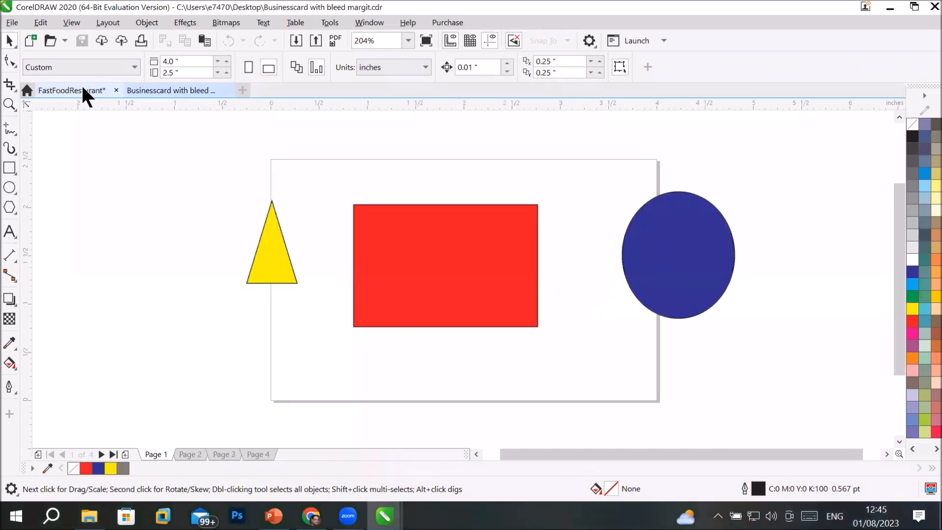
{"action": "left_click", "coordinate": [71, 91]}
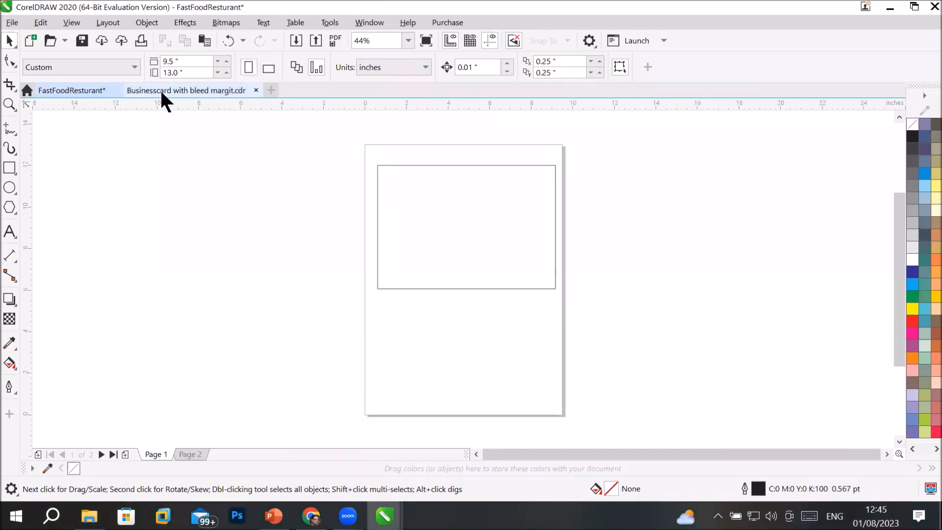
{"action": "left_click", "coordinate": [162, 91]}
{"action": "left_click", "coordinate": [64, 91]}
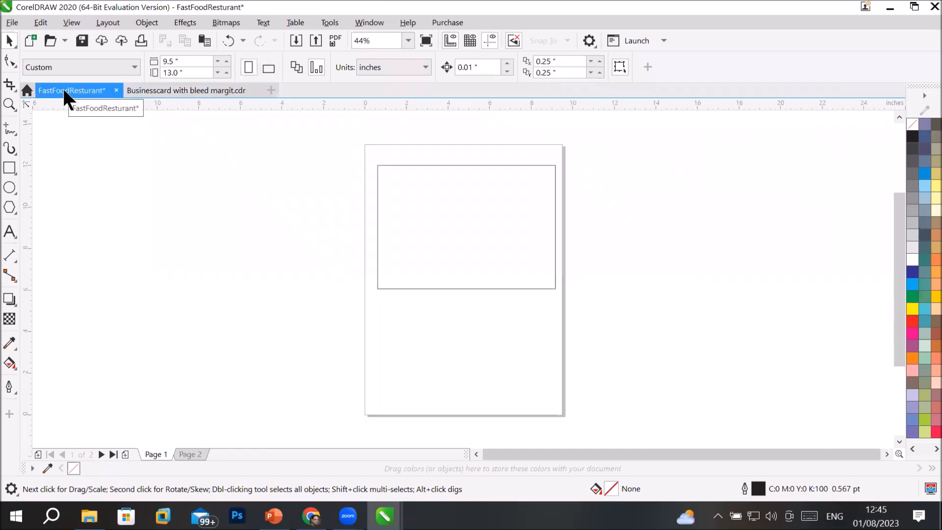
{"action": "left_click", "coordinate": [158, 90]}
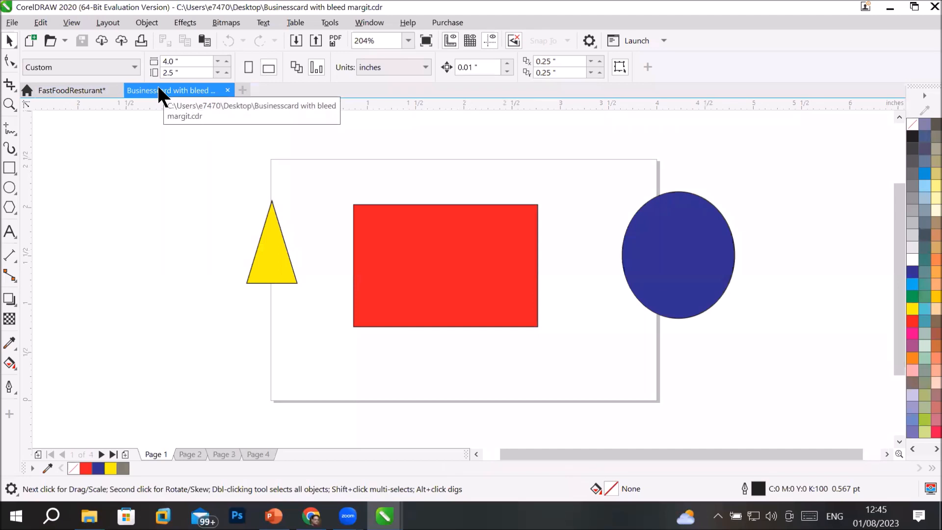
{"action": "left_click", "coordinate": [74, 89]}
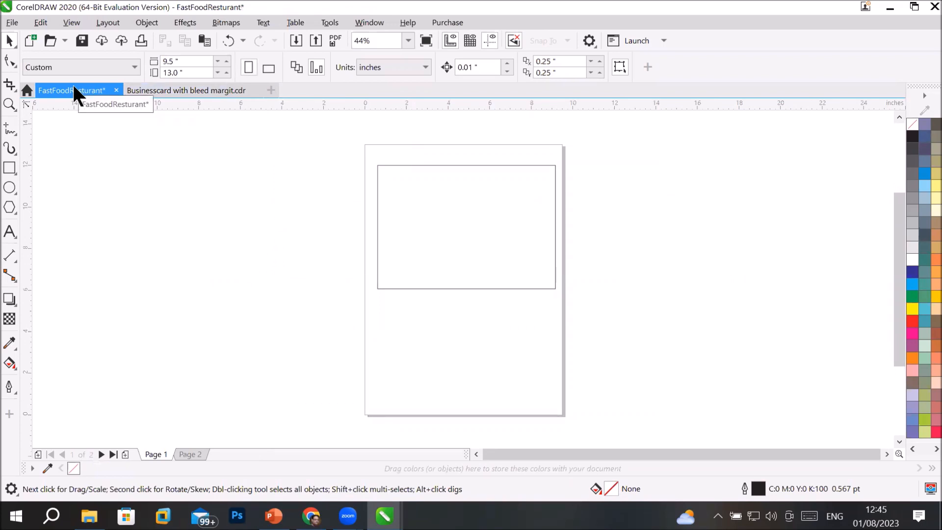
- Cycle repeatedly through the two open documents in sequence, finishing with FastFoodResturant active
{"action": "key", "text": "ctrl+Tab"}
{"action": "key", "text": "ctrl+Tab"}
{"action": "key", "text": "ctrl+Tab"}
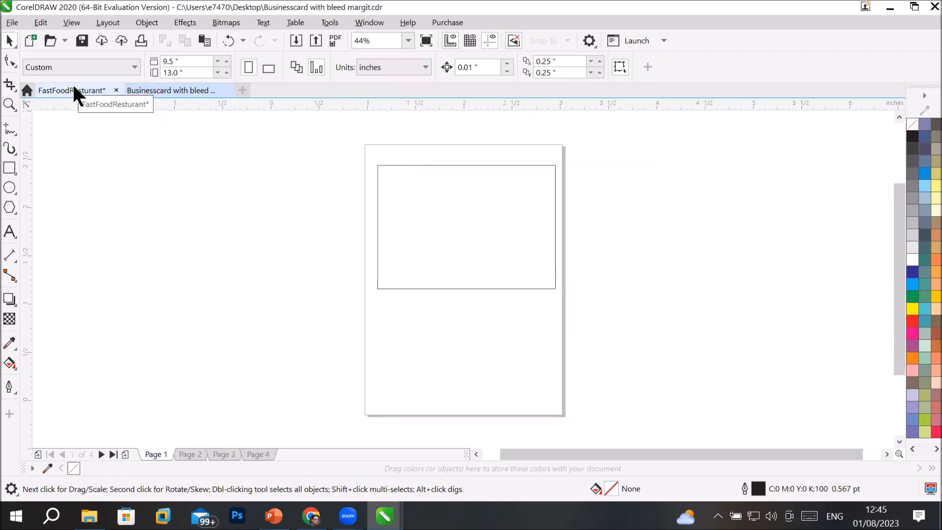
{"action": "key", "text": "ctrl+Tab"}
{"action": "key", "text": "ctrl+Tab"}
{"action": "key", "text": "ctrl+Tab"}
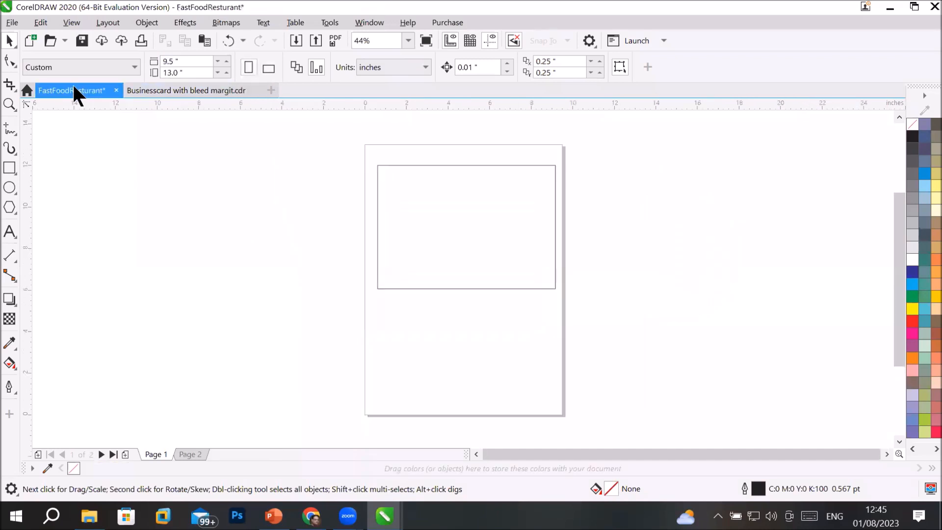
{"action": "key", "text": "ctrl+Tab"}
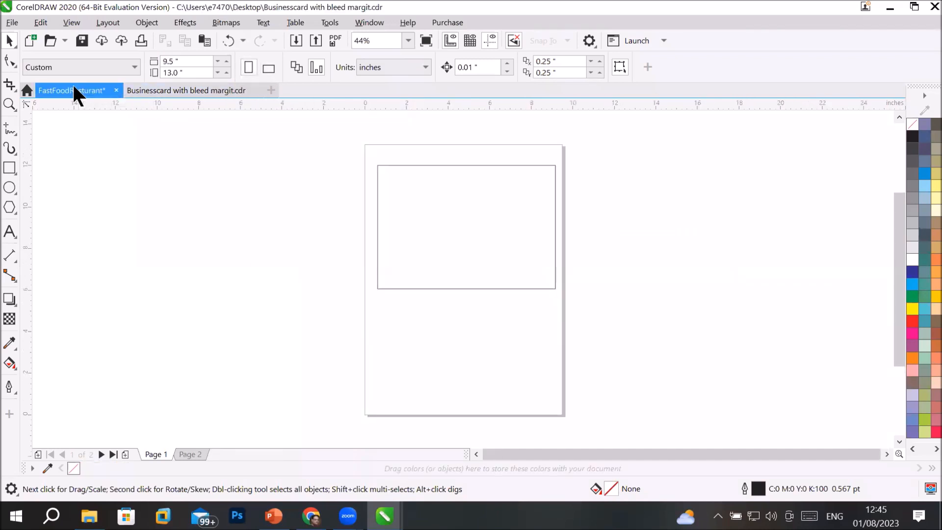
{"action": "key", "text": "ctrl+Tab"}
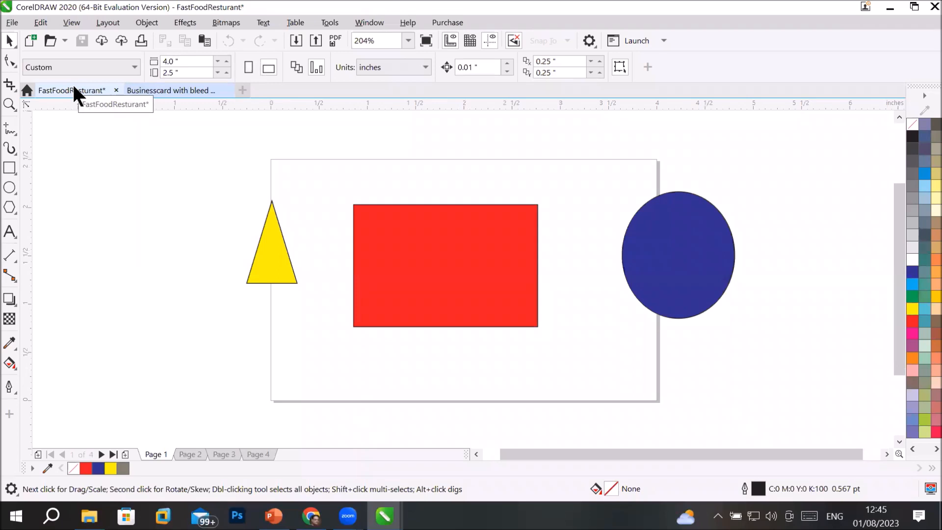
{"action": "key", "text": "ctrl+Tab"}
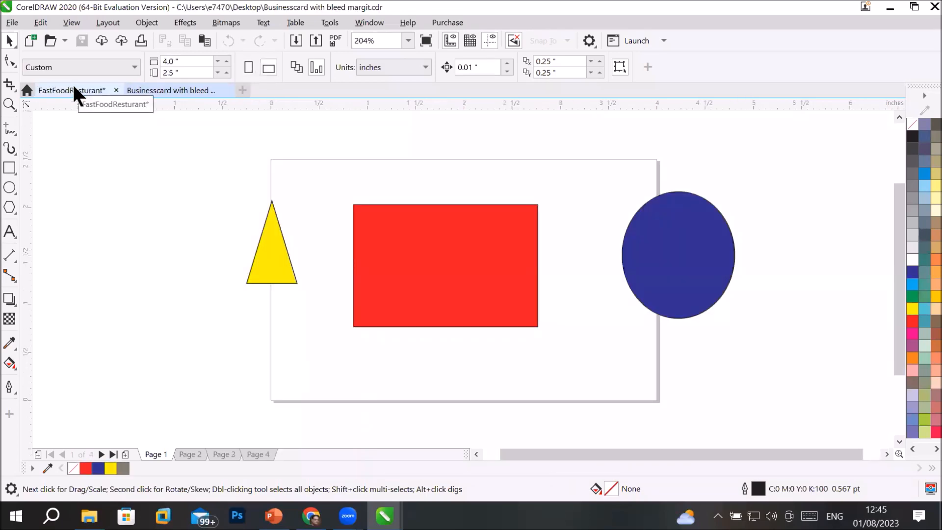
{"action": "key", "text": "ctrl+Tab"}
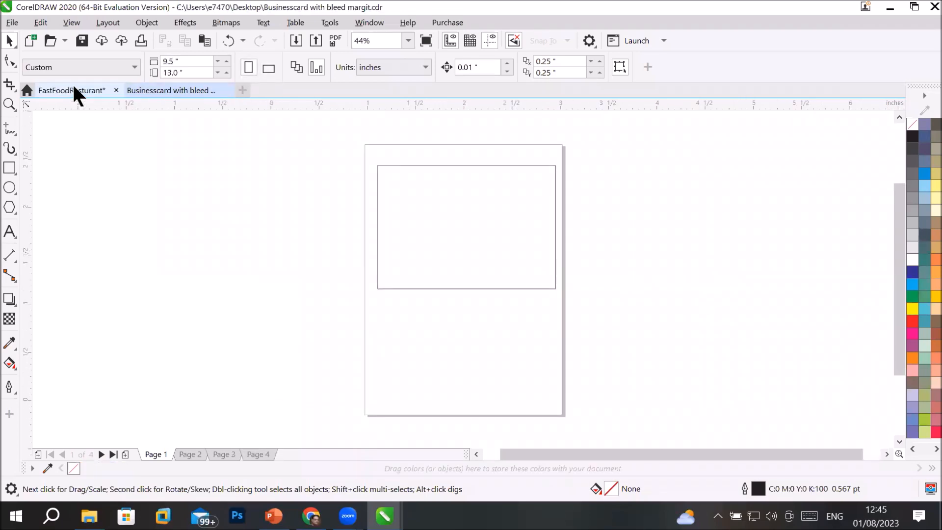
{"action": "key", "text": "ctrl+Tab"}
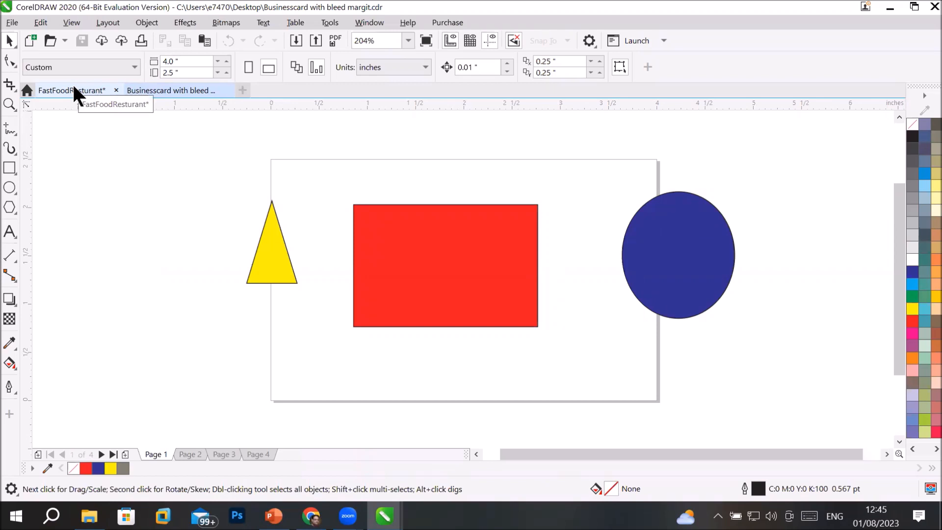
{"action": "left_click", "coordinate": [74, 89]}
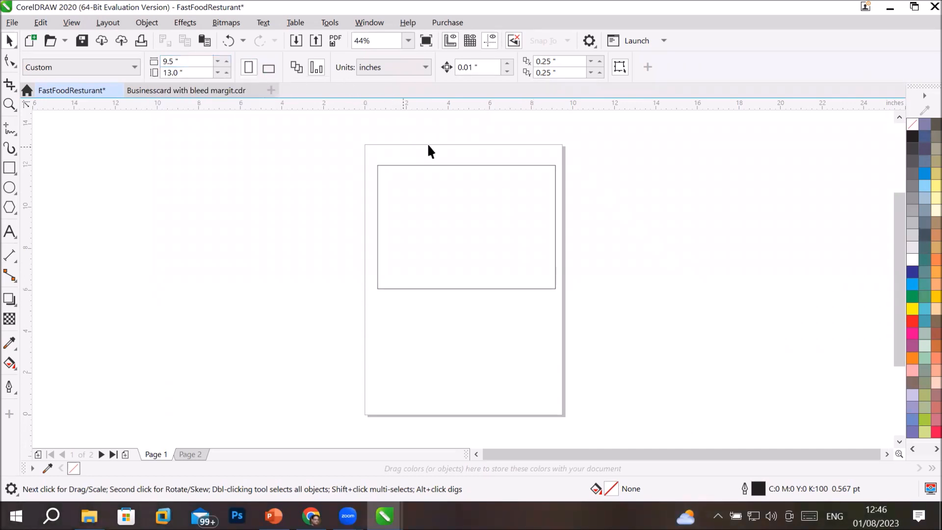
- Go to Page 2 of FastFoodResturant and add four more pages after it, up to Page 6
{"action": "left_click", "coordinate": [200, 451]}
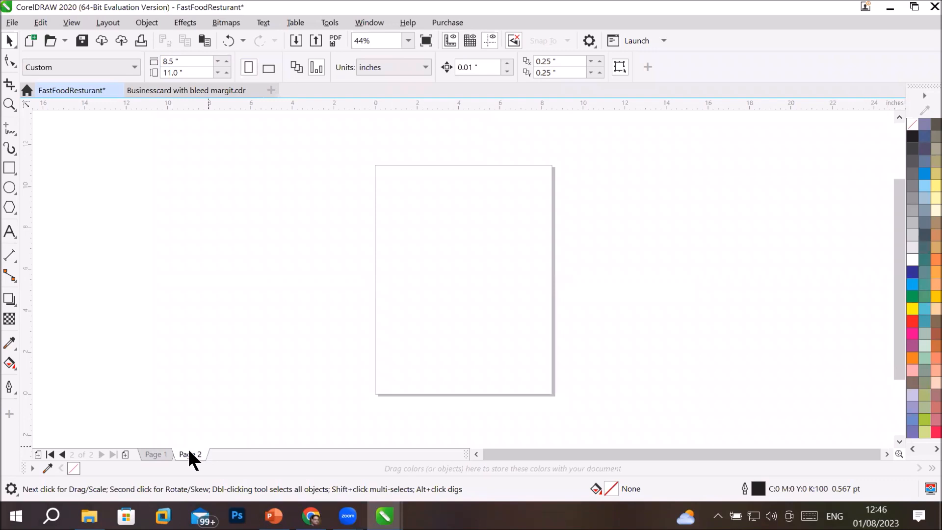
{"action": "left_click", "coordinate": [124, 454]}
{"action": "left_click", "coordinate": [125, 455]}
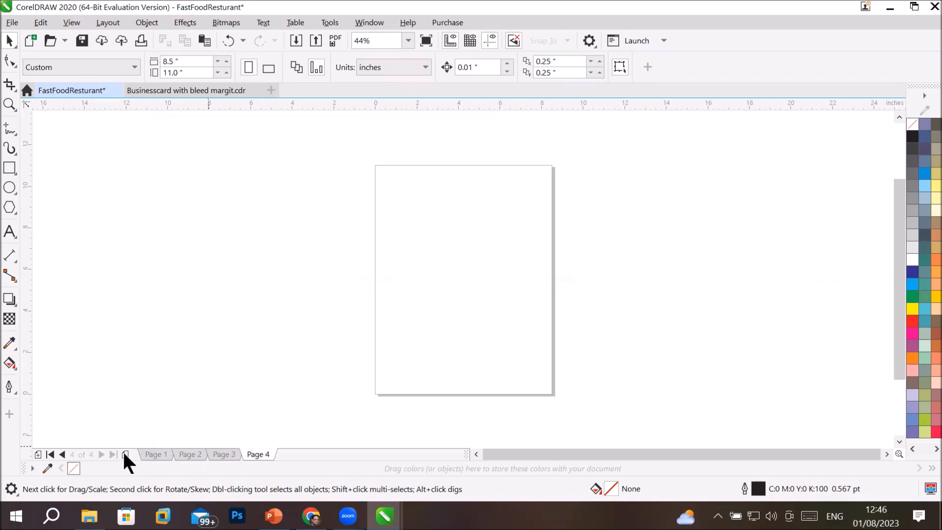
{"action": "left_click", "coordinate": [125, 454]}
{"action": "left_click", "coordinate": [124, 455]}
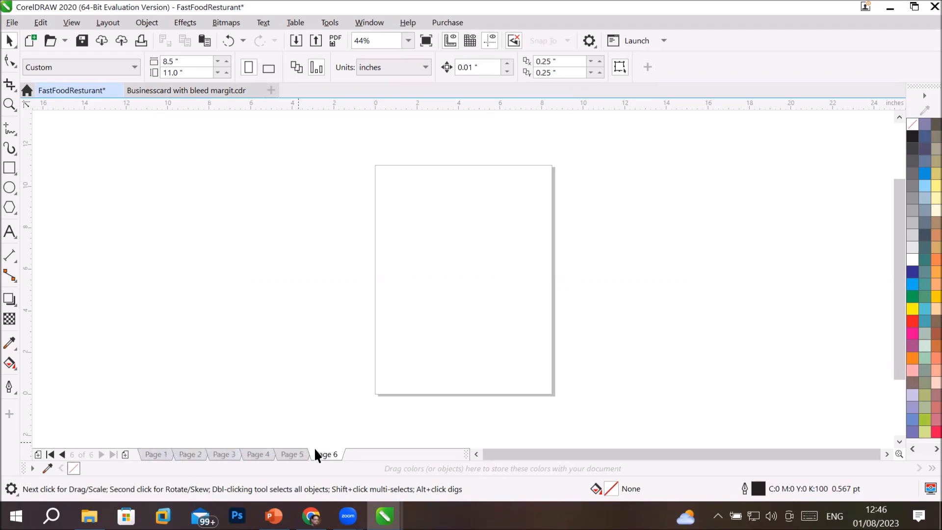
- Compare Page 1 with Page 3 and review the page commands available for Page 1 without applying any
{"action": "left_click", "coordinate": [152, 455]}
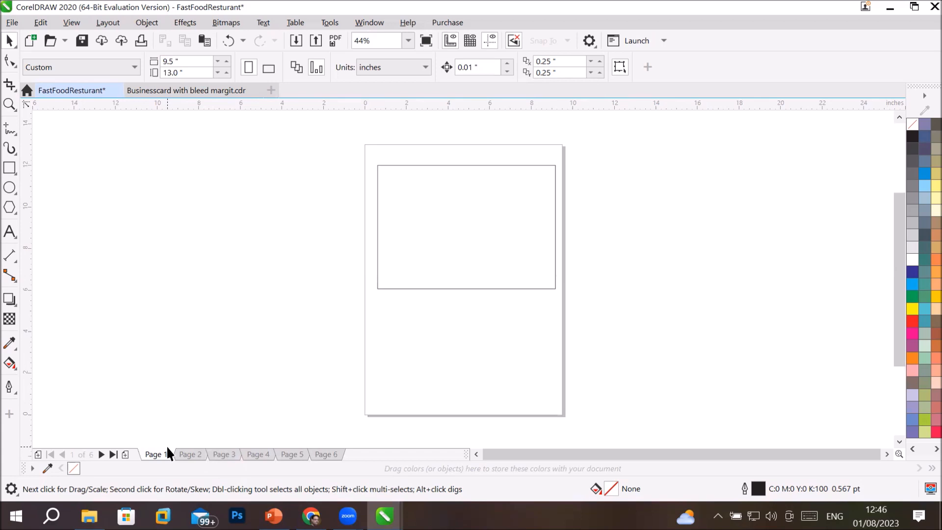
{"action": "left_click", "coordinate": [225, 455]}
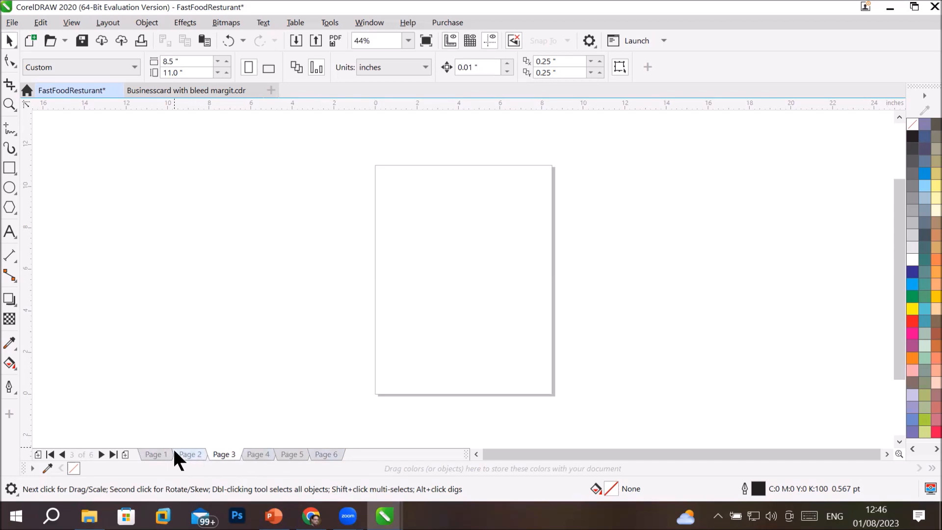
{"action": "left_click", "coordinate": [150, 456]}
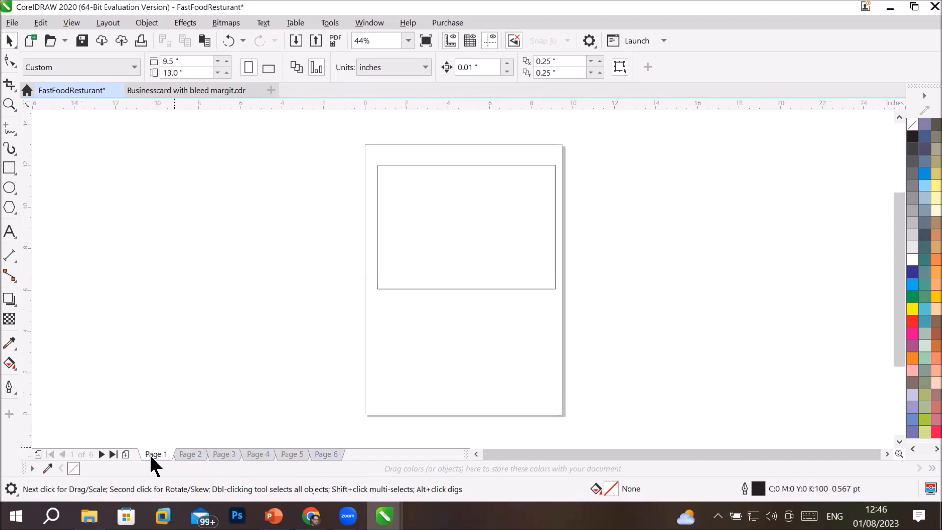
{"action": "right_click", "coordinate": [153, 455]}
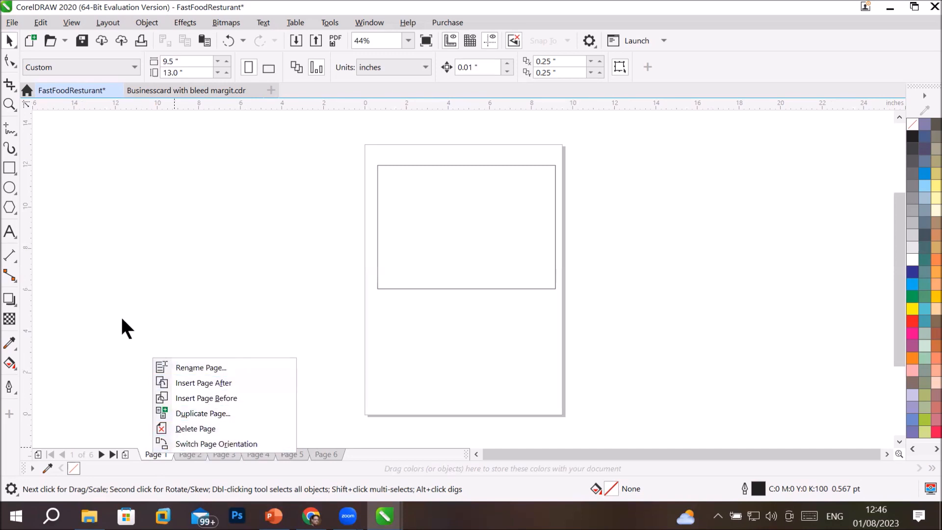
{"action": "left_click", "coordinate": [134, 332]}
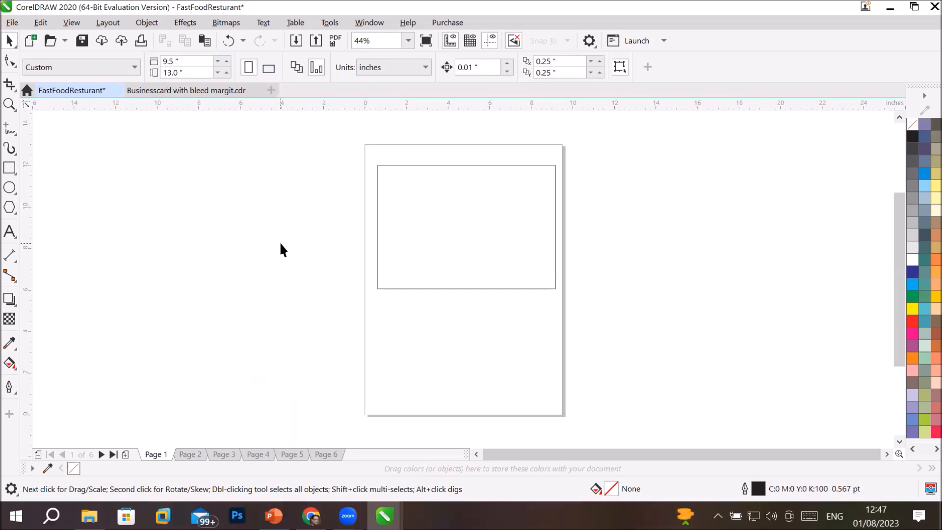
- View Pages 2, 4 and 5 and compare Page 5's width and height settings with those of Page 1
{"action": "left_click", "coordinate": [186, 454]}
{"action": "left_click", "coordinate": [259, 455]}
{"action": "left_click", "coordinate": [291, 456]}
{"action": "left_click", "coordinate": [189, 61]}
{"action": "left_click", "coordinate": [180, 73]}
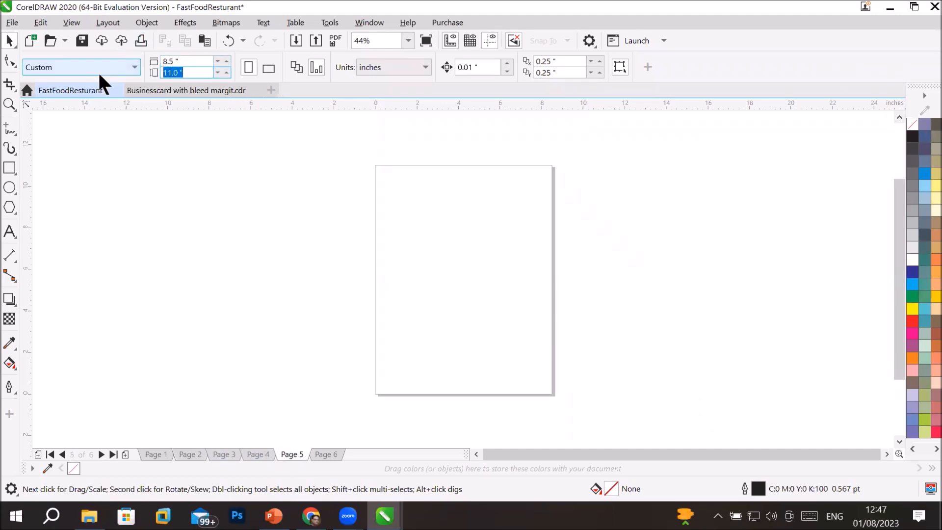
{"action": "left_click", "coordinate": [147, 456]}
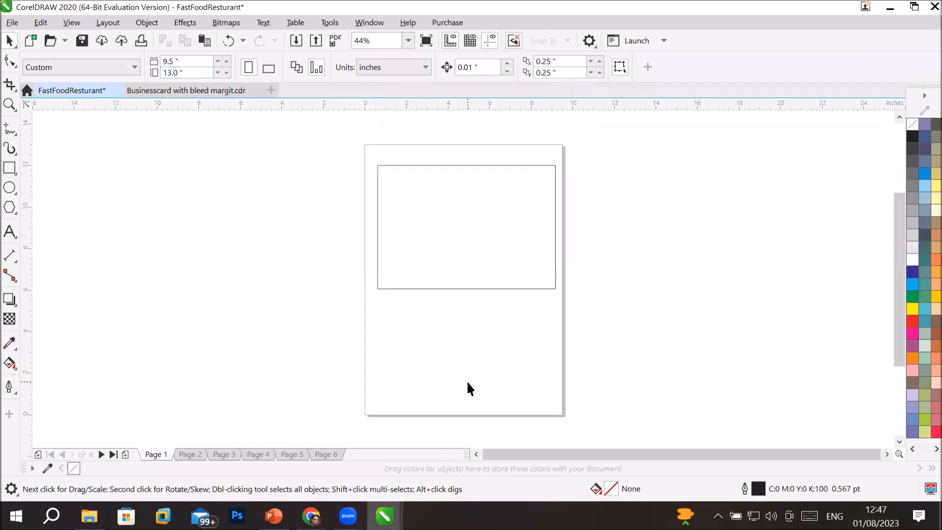
{"action": "left_click", "coordinate": [186, 63]}
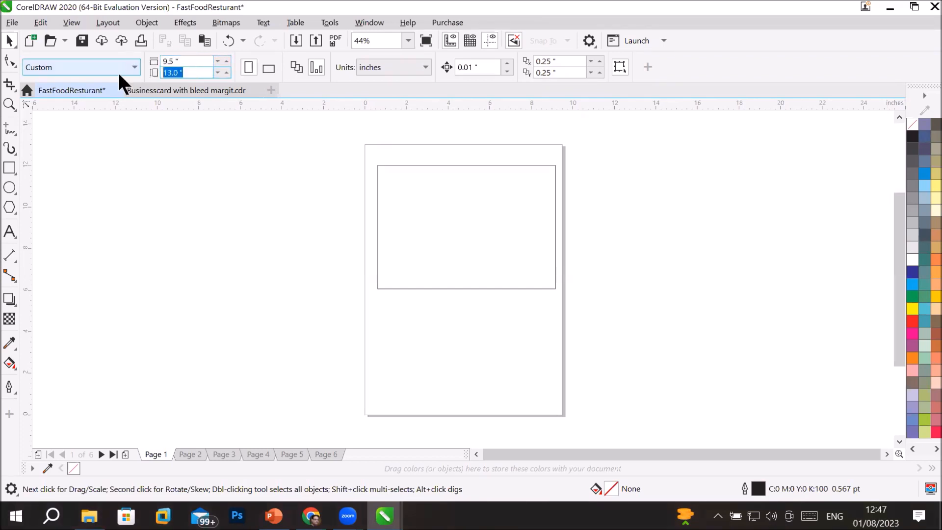
{"action": "left_click", "coordinate": [187, 72]}
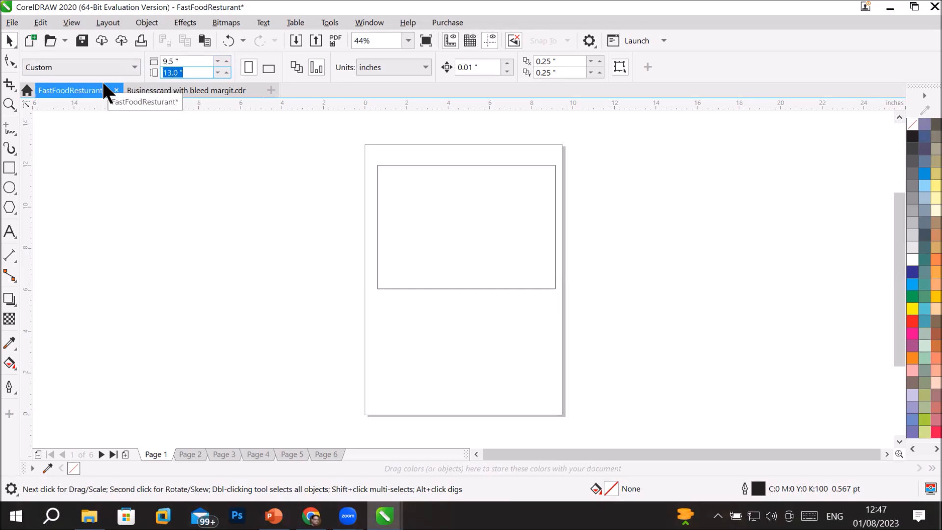
- Make the page size apply to all pages and set it to 10 inches wide by 14 inches high
{"action": "left_click", "coordinate": [296, 66]}
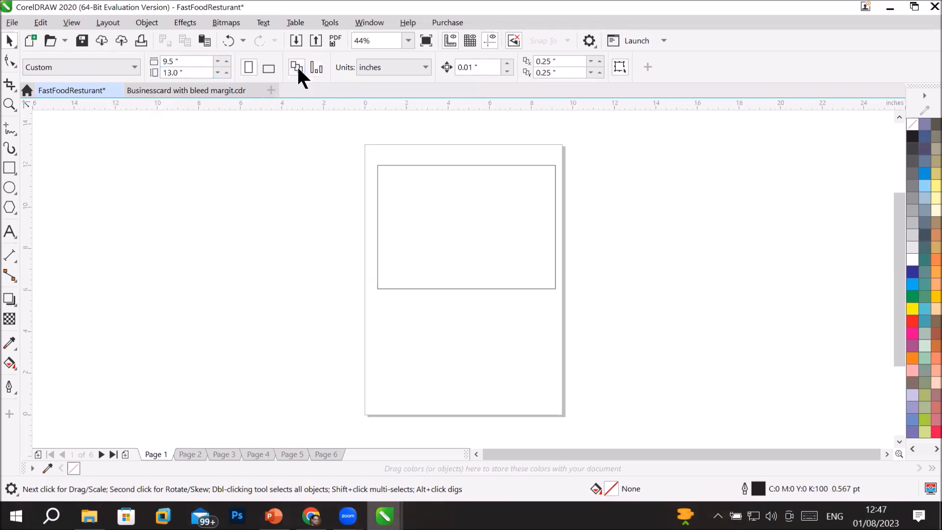
{"action": "left_click", "coordinate": [186, 61]}
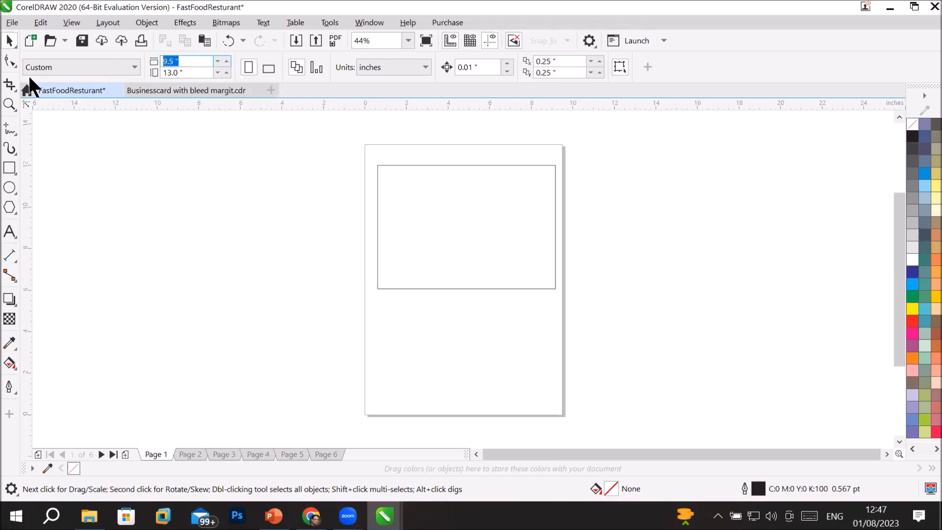
{"action": "type", "text": "10"}
{"action": "left_click", "coordinate": [189, 73]}
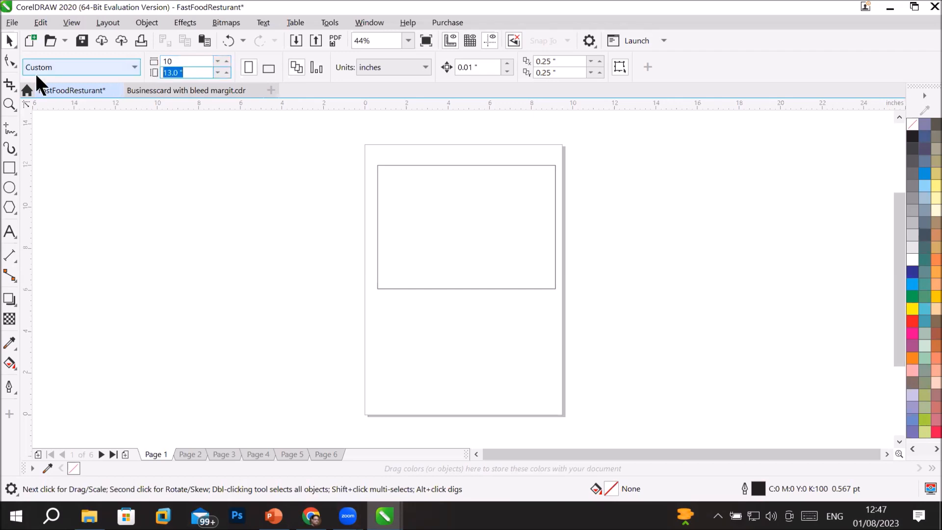
{"action": "type", "text": "14"}
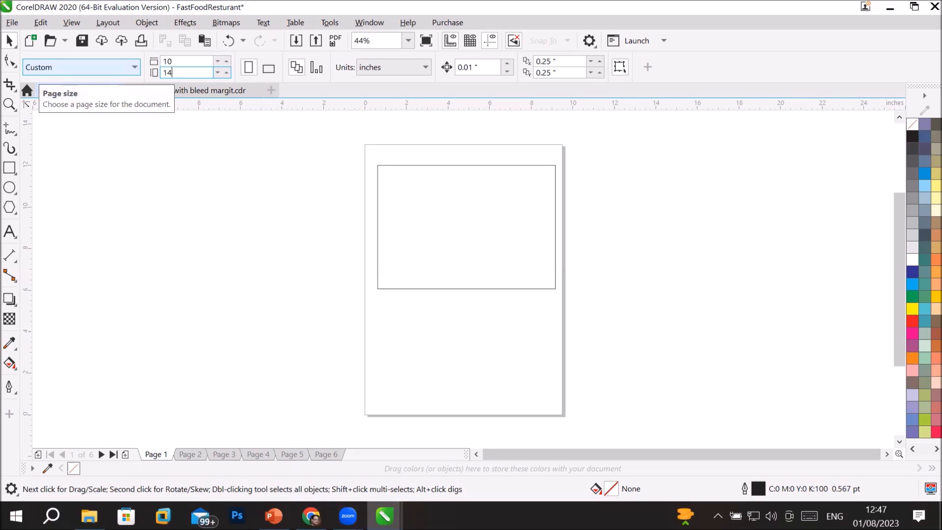
{"action": "key", "text": "Return"}
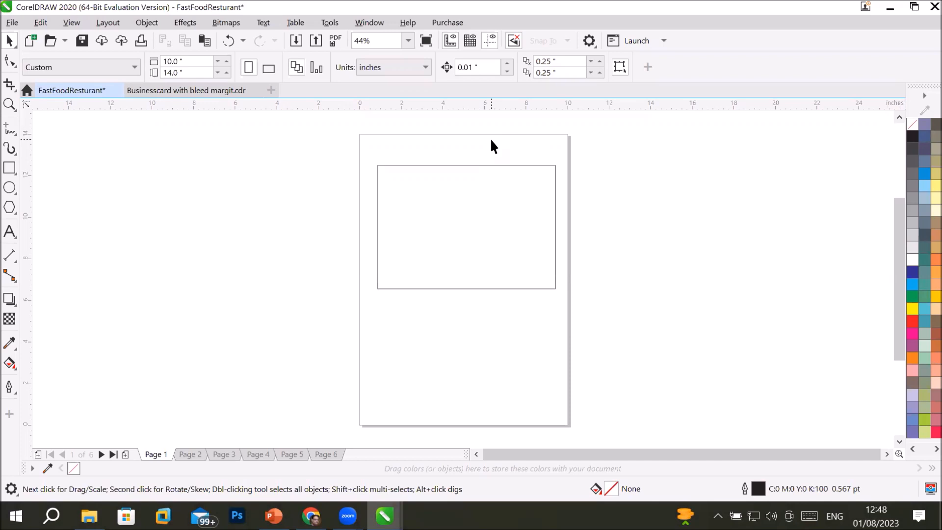
- Go through the document's pages to check their size against Page 1, ending on Page 3
{"action": "left_click", "coordinate": [188, 455]}
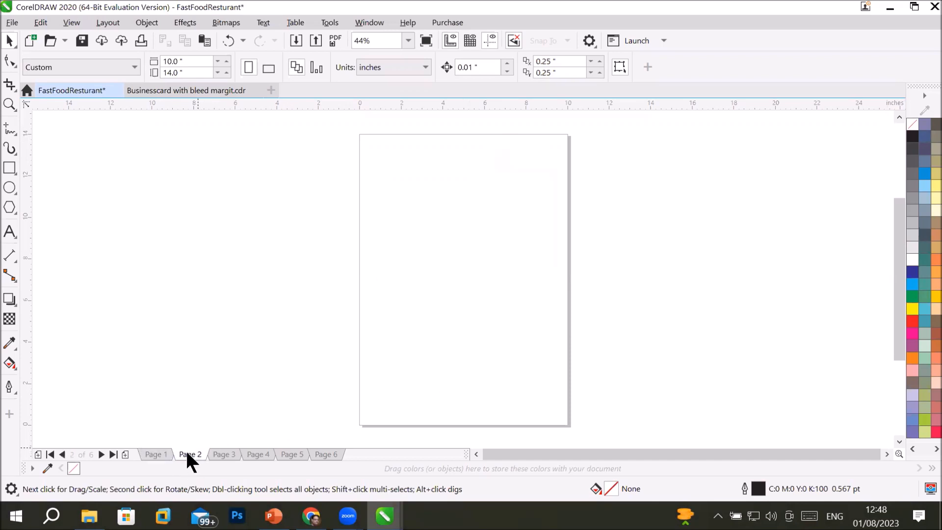
{"action": "left_click", "coordinate": [327, 455]}
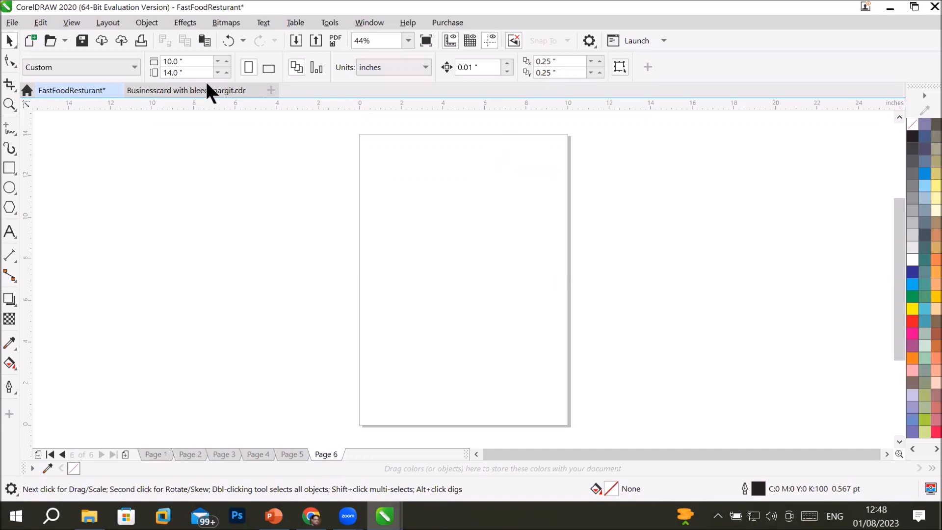
{"action": "left_click", "coordinate": [186, 72]}
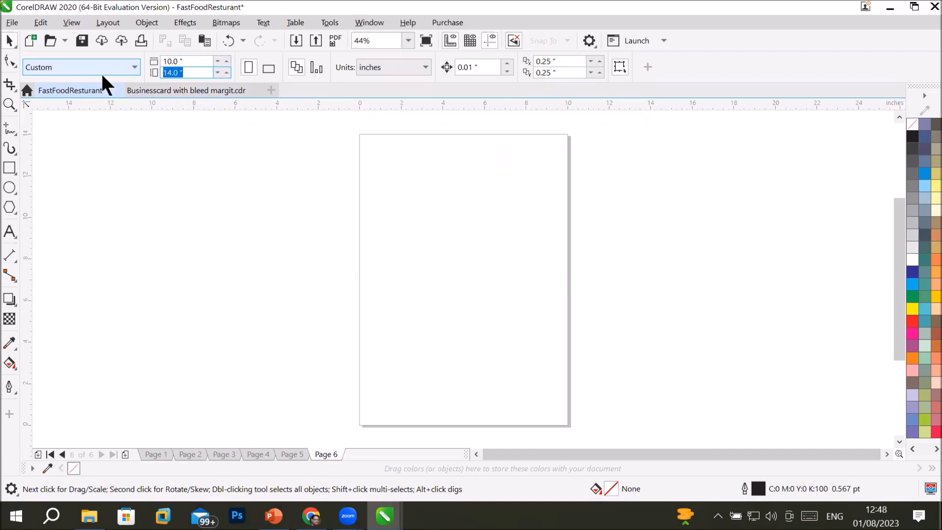
{"action": "left_click", "coordinate": [156, 454]}
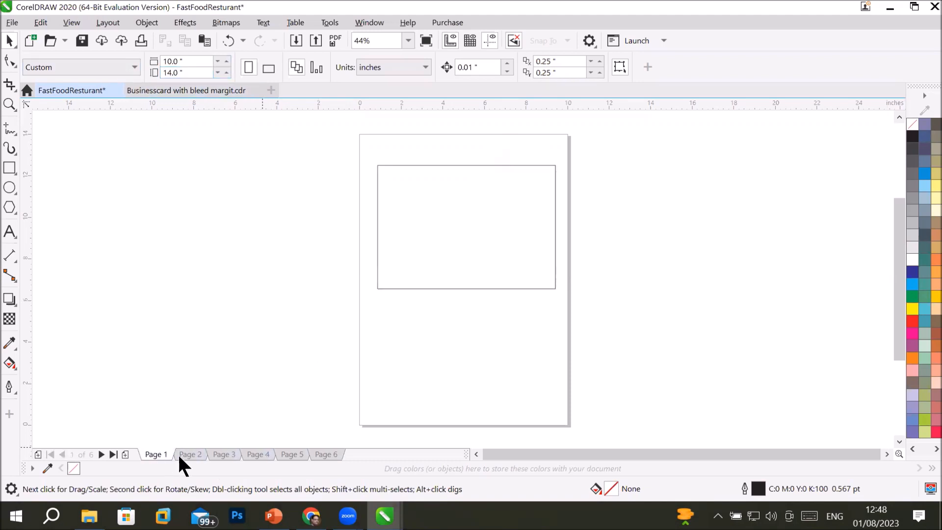
{"action": "left_click", "coordinate": [195, 454]}
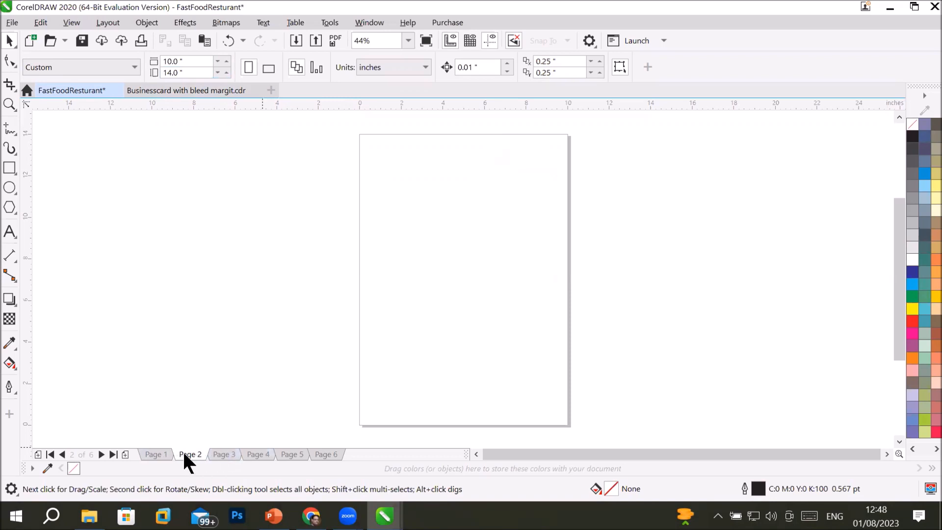
{"action": "left_click", "coordinate": [147, 454]}
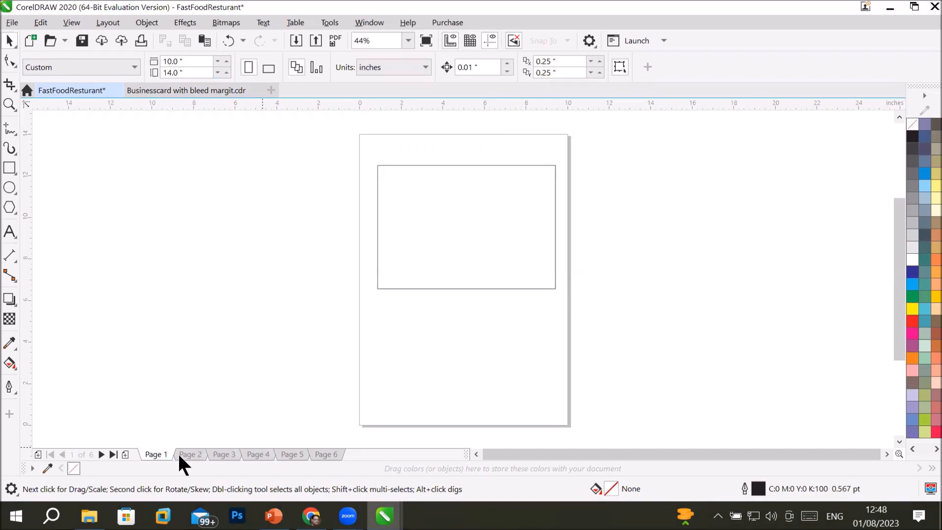
{"action": "left_click", "coordinate": [195, 454]}
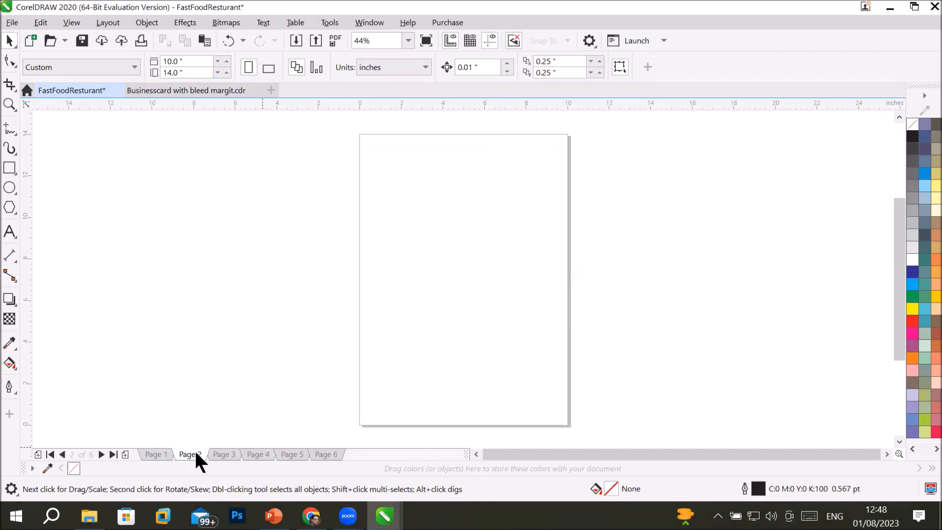
{"action": "left_click", "coordinate": [218, 454]}
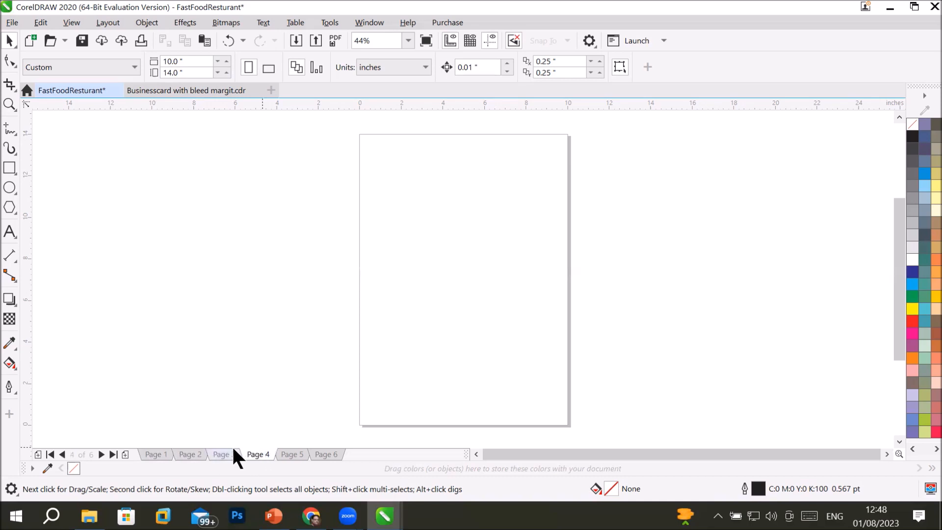
{"action": "left_click", "coordinate": [254, 452]}
{"action": "left_click", "coordinate": [218, 451]}
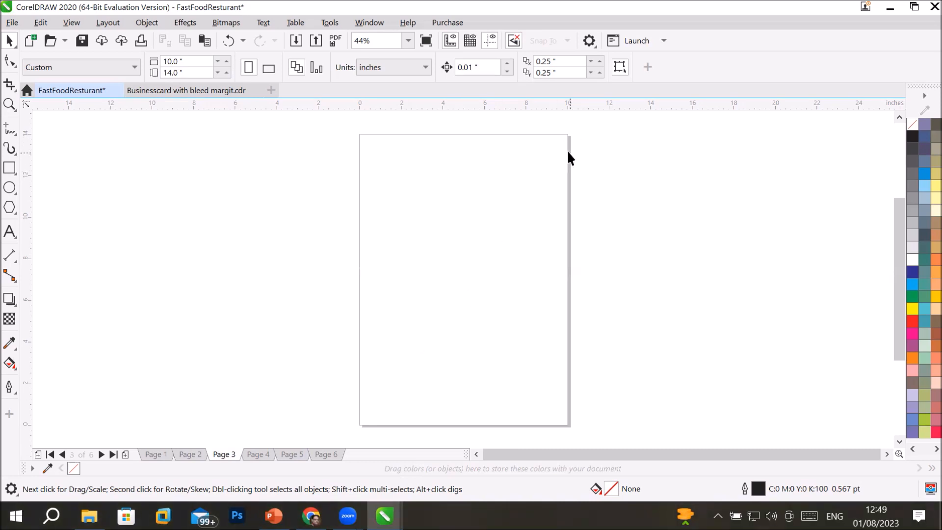
- In Page 3's page size options, apply the size to the current page only and set 3.5 by 2 inches, landscape
{"action": "double_click", "coordinate": [544, 131]}
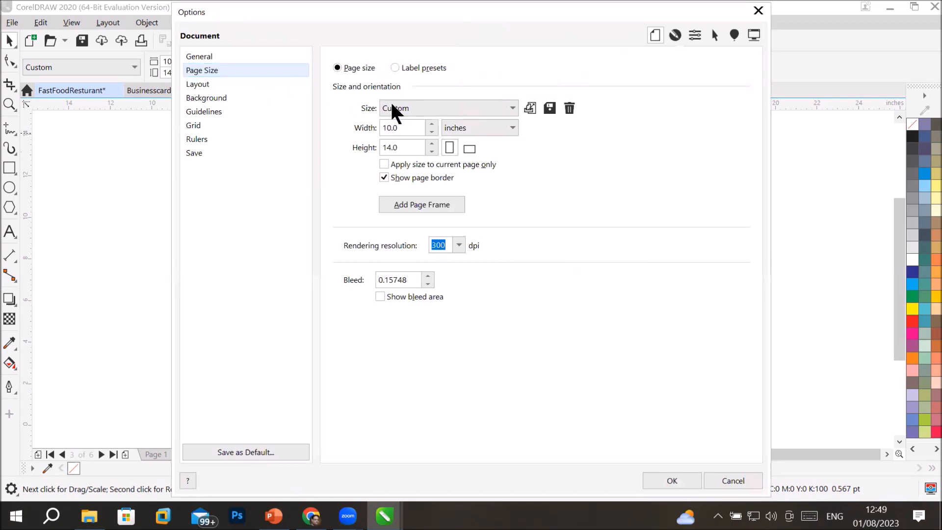
{"action": "left_click_drag", "start_coordinate": [419, 127], "coordinate": [378, 128]}
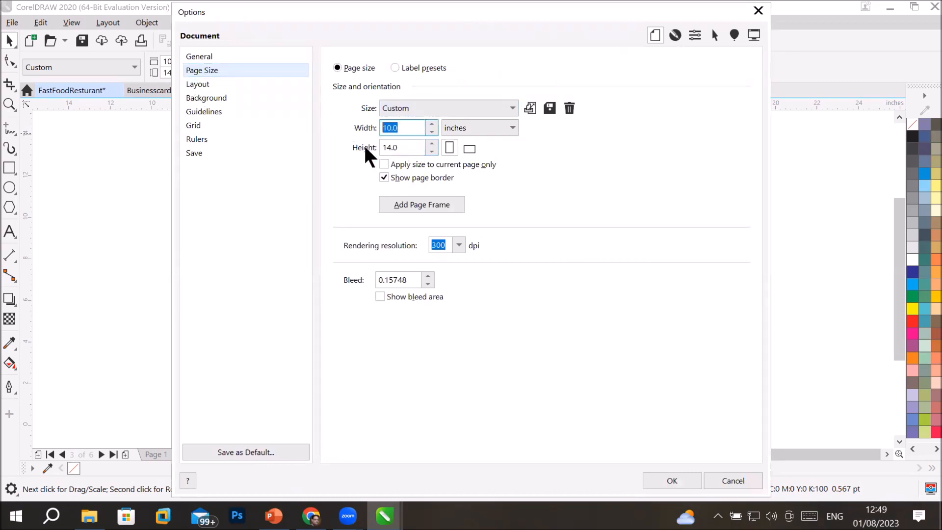
{"action": "left_click_drag", "start_coordinate": [411, 148], "coordinate": [361, 150]}
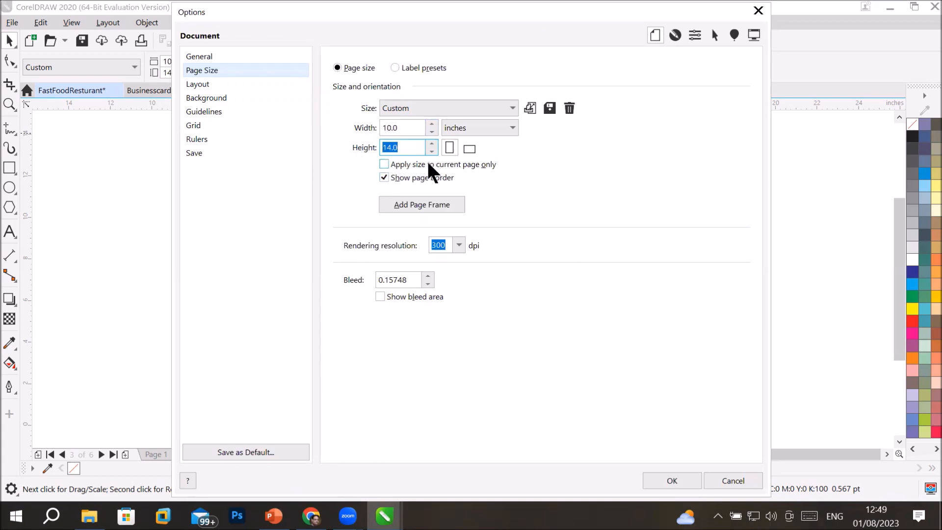
{"action": "left_click", "coordinate": [402, 166]}
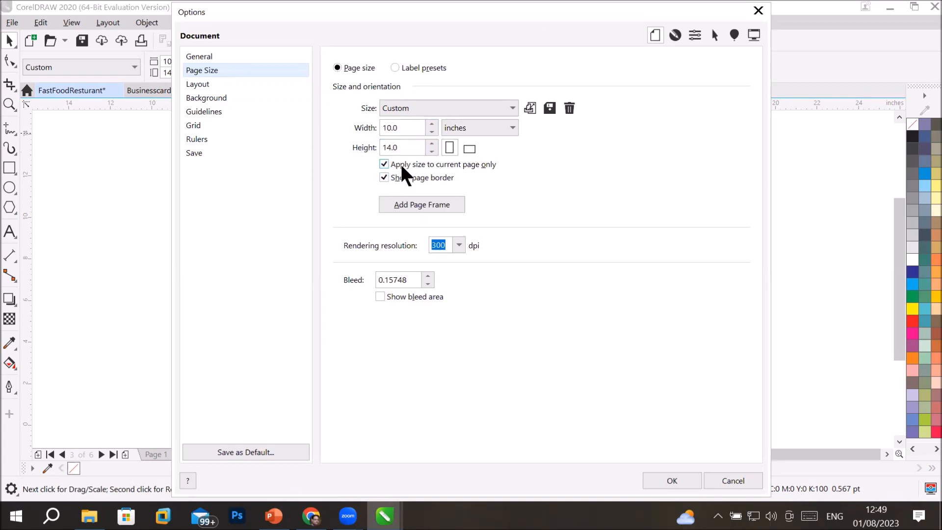
{"action": "left_click_drag", "start_coordinate": [413, 128], "coordinate": [288, 126]}
{"action": "type", "text": "3"}
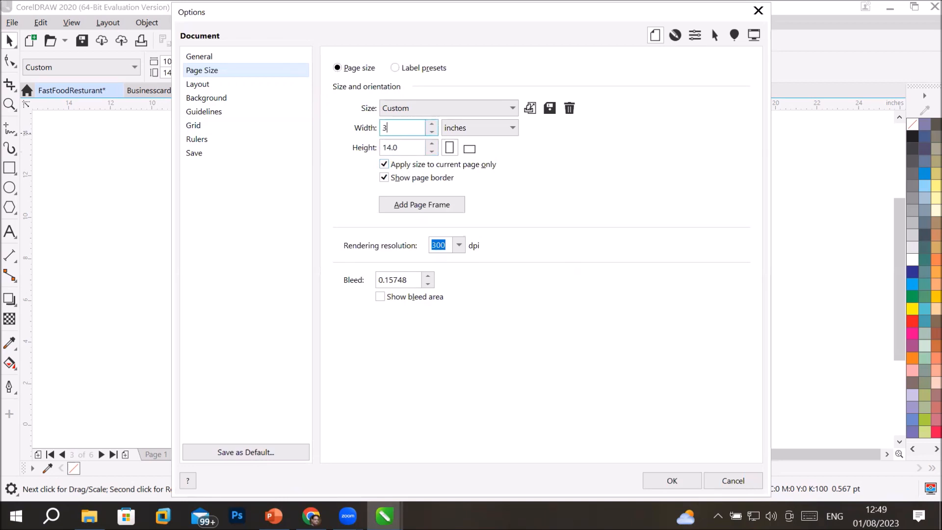
{"action": "type", "text": ".5"}
{"action": "left_click_drag", "start_coordinate": [412, 147], "coordinate": [269, 174]}
{"action": "type", "text": "2"}
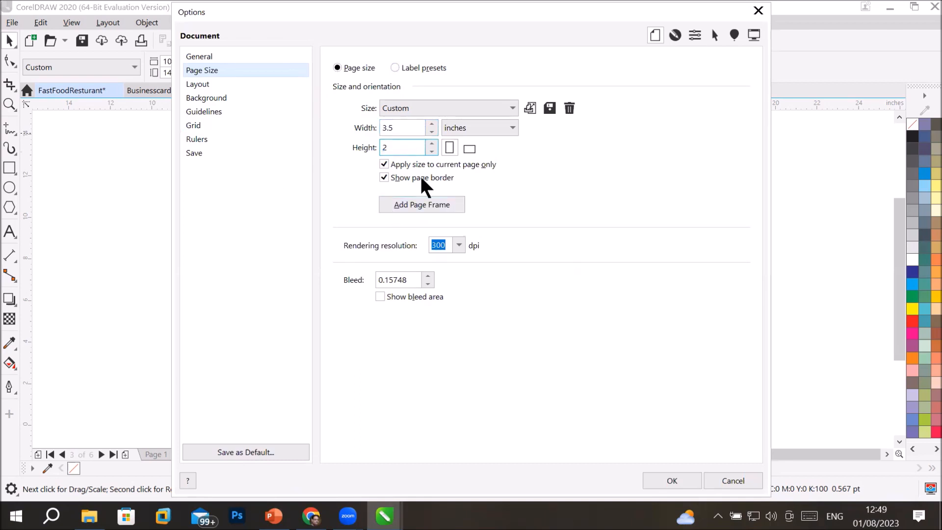
{"action": "left_click", "coordinate": [470, 149]}
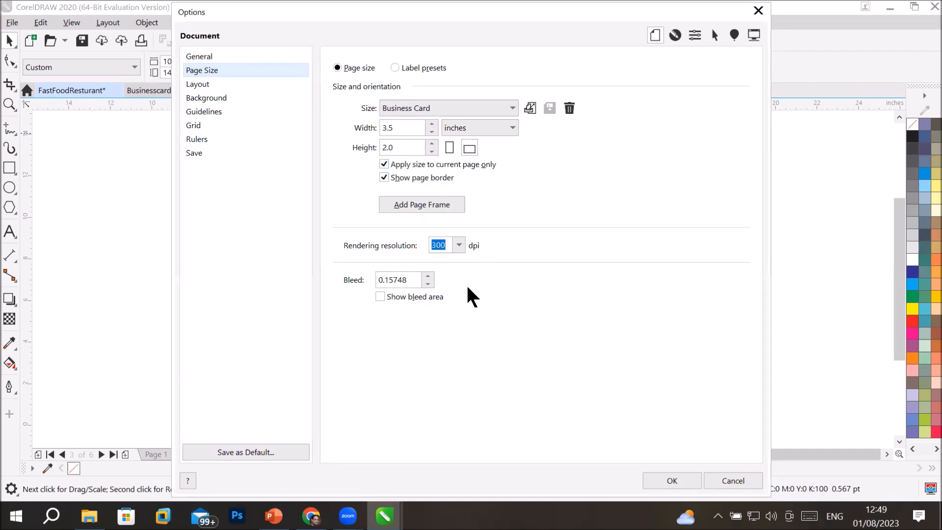
- Turn on the bleed area display, apply the page options and inspect the bleed margin around Page 3
{"action": "left_click_drag", "start_coordinate": [421, 280], "coordinate": [381, 288]}
{"action": "left_click", "coordinate": [427, 277]}
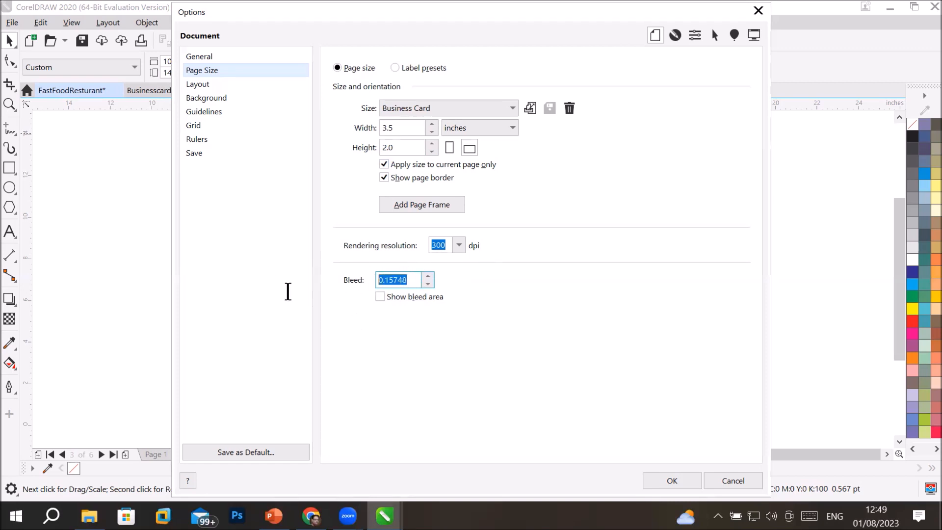
{"action": "left_click", "coordinate": [391, 298]}
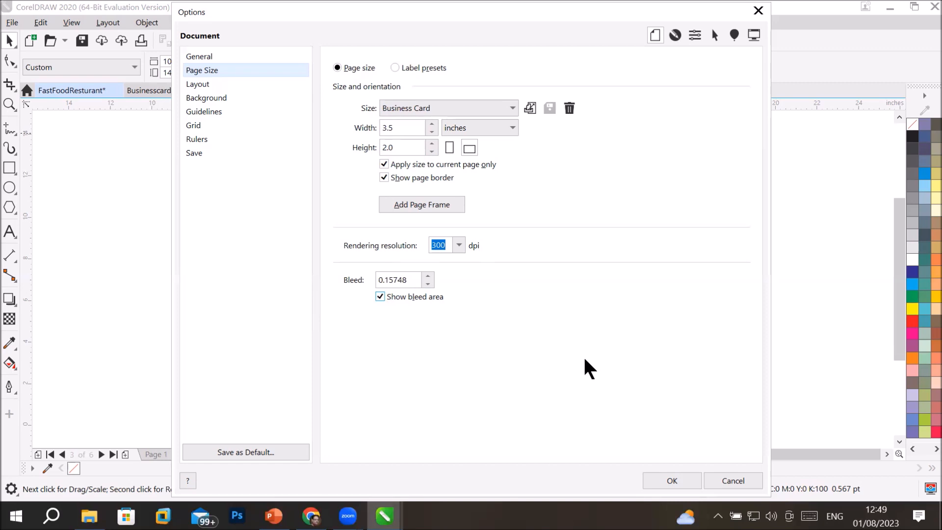
{"action": "left_click", "coordinate": [681, 480]}
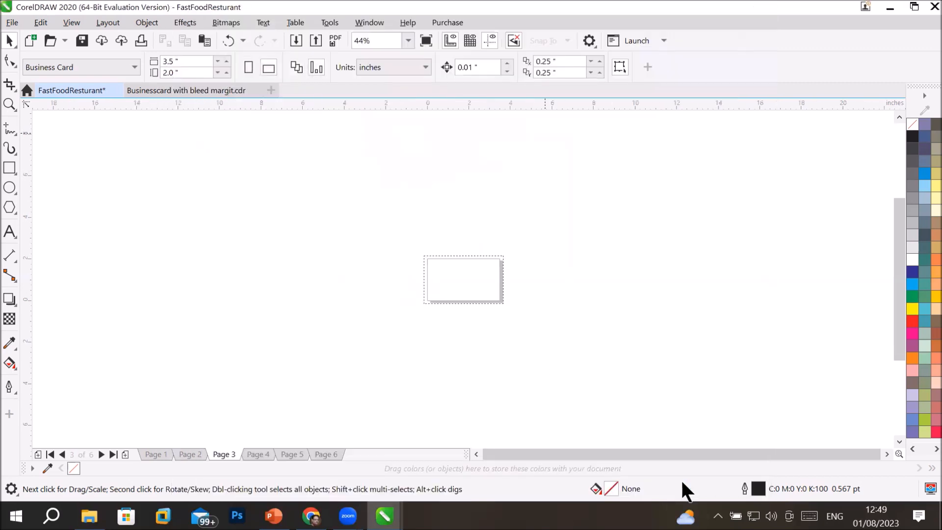
{"action": "scroll", "coordinate": [524, 294], "scroll_direction": "up", "scroll_amount": 2}
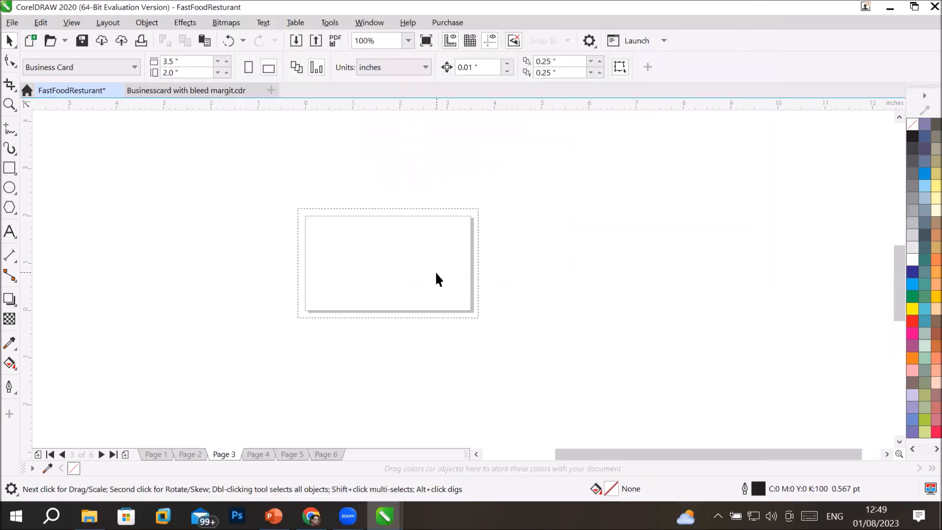
{"action": "scroll", "coordinate": [436, 274], "scroll_direction": "up", "scroll_amount": 2}
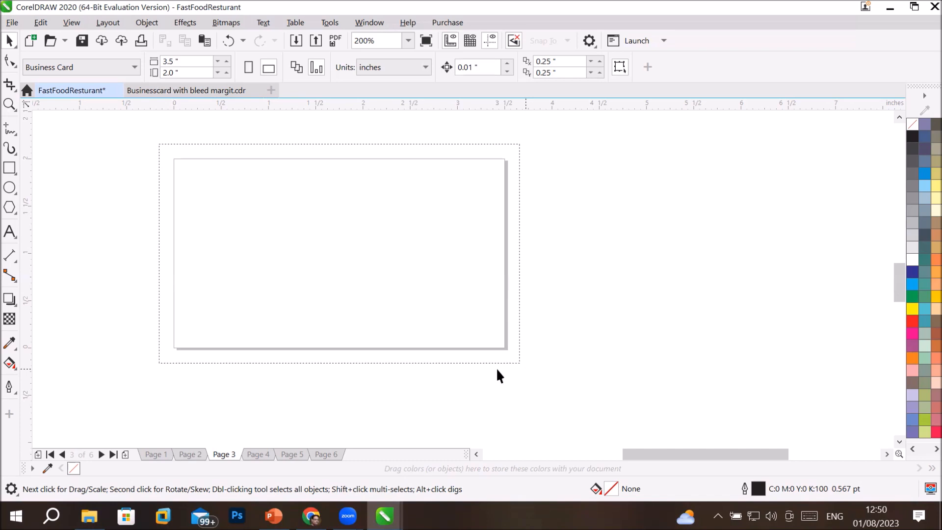
- Set Page 4's size to 3.5 inches wide by 2 inches high, applied to the current page only
{"action": "left_click", "coordinate": [247, 454]}
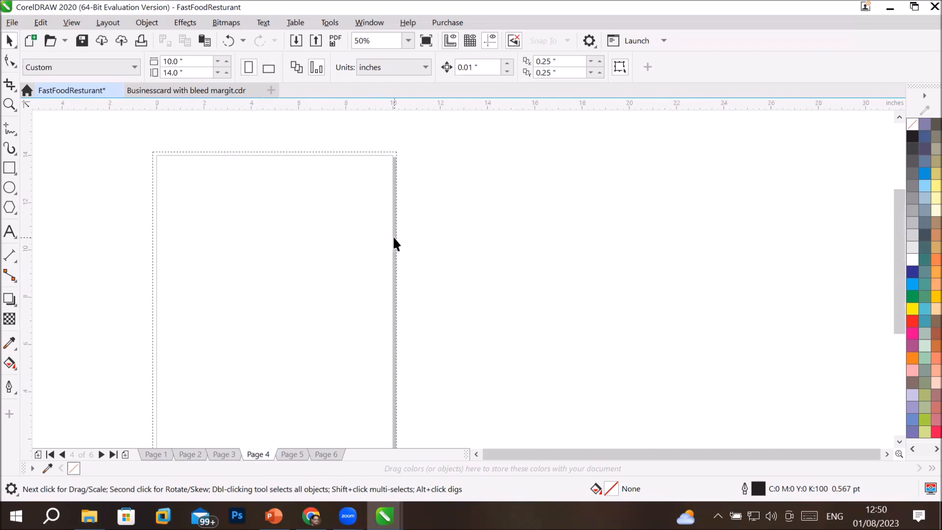
{"action": "double_click", "coordinate": [254, 153]}
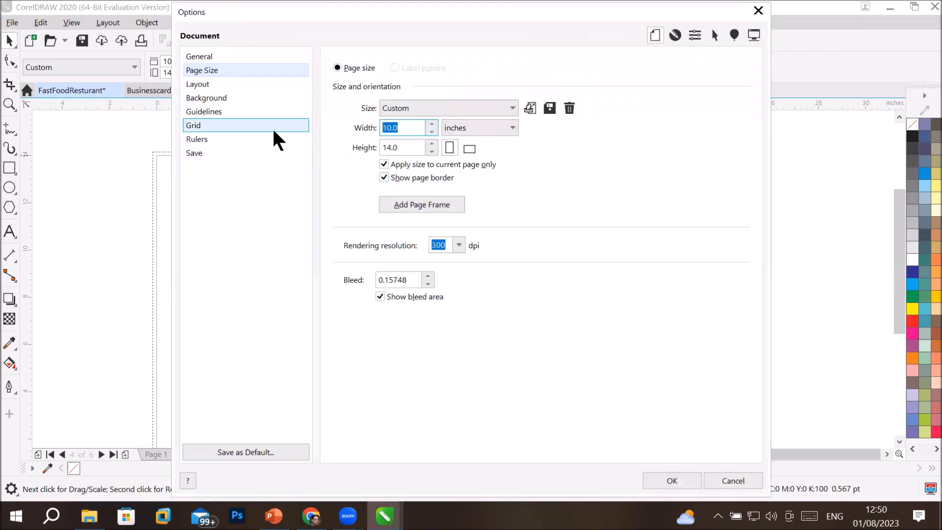
{"action": "type", "text": "3.5"}
{"action": "key", "text": "Tab"}
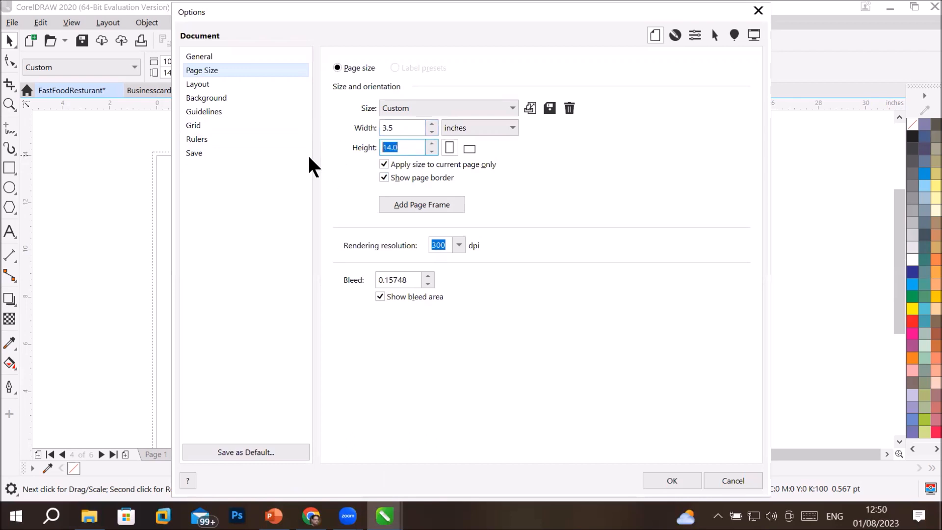
{"action": "type", "text": "2"}
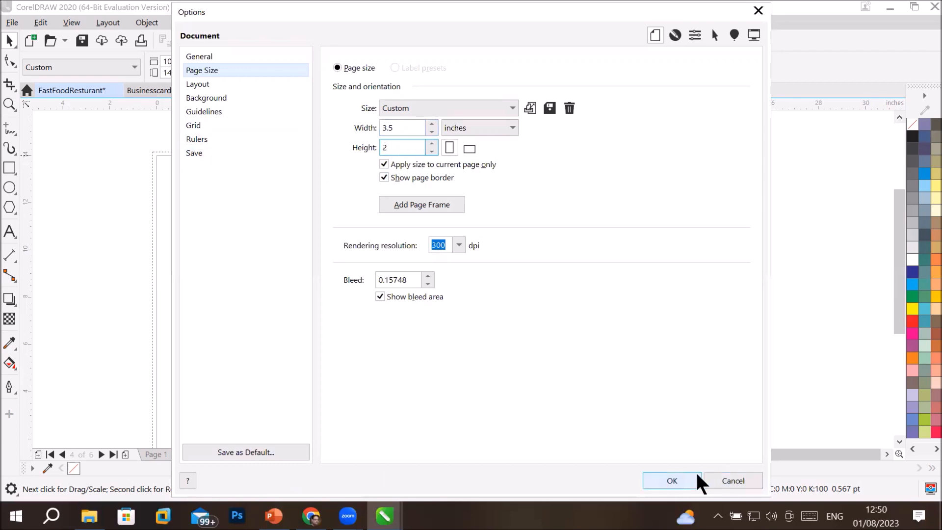
{"action": "left_click", "coordinate": [679, 476]}
- Examine Page 4 and its bleed margin at several zoom levels, bringing the small page back to the middle of the workspace
{"action": "scroll", "coordinate": [371, 392], "scroll_direction": "up", "scroll_amount": 2}
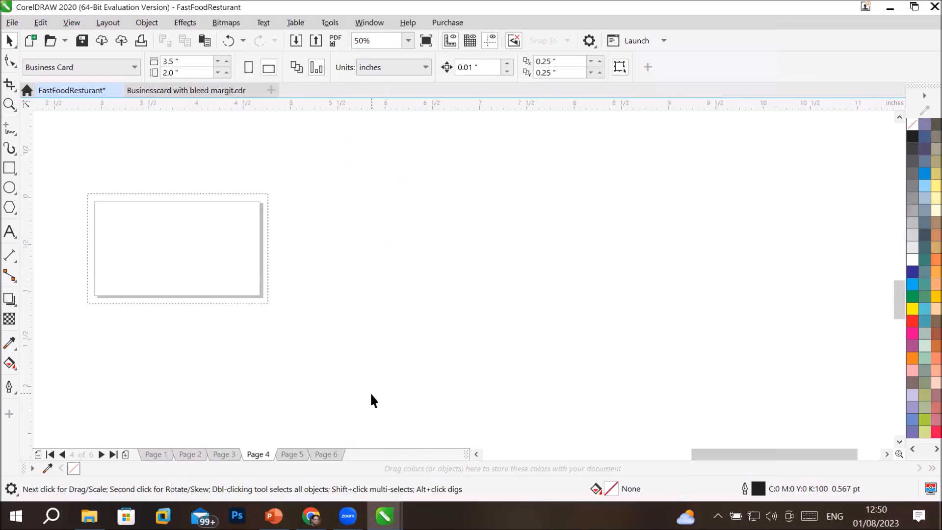
{"action": "scroll", "coordinate": [172, 265], "scroll_direction": "down", "scroll_amount": 1}
{"action": "scroll", "coordinate": [53, 188], "scroll_direction": "down", "scroll_amount": 2}
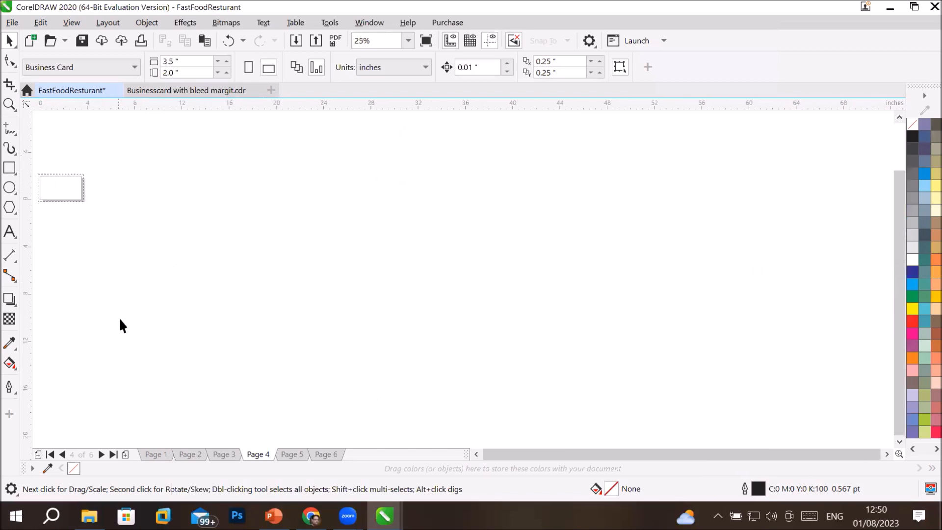
{"action": "left_click", "coordinate": [476, 454]}
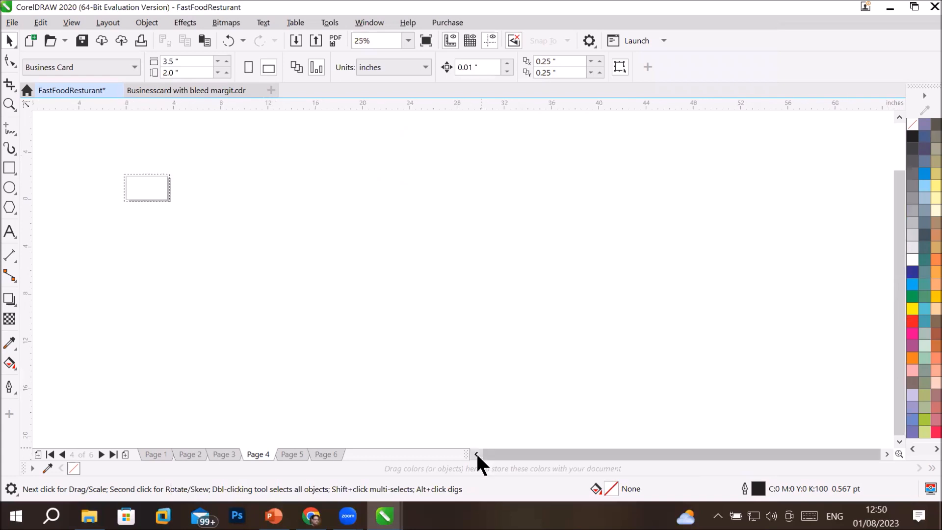
{"action": "scroll", "coordinate": [381, 176], "scroll_direction": "up", "scroll_amount": 4}
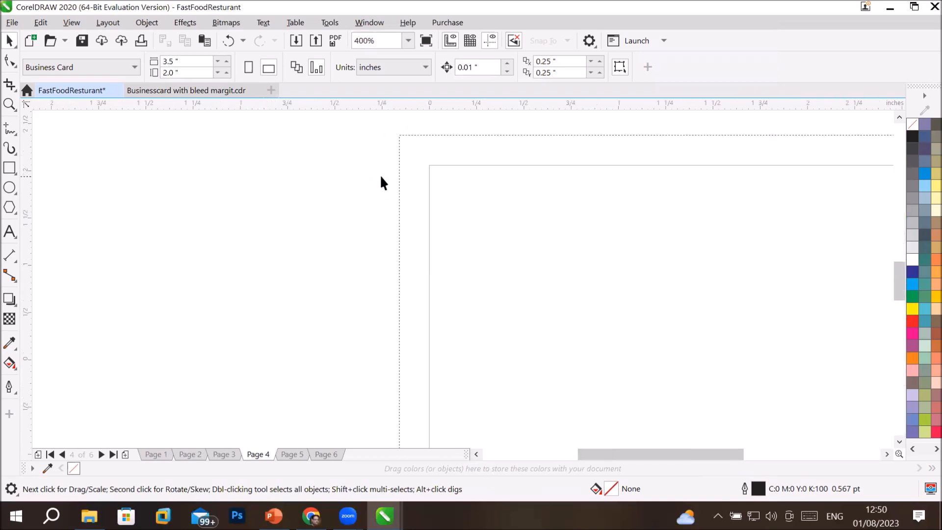
{"action": "scroll", "coordinate": [381, 178], "scroll_direction": "down", "scroll_amount": 4}
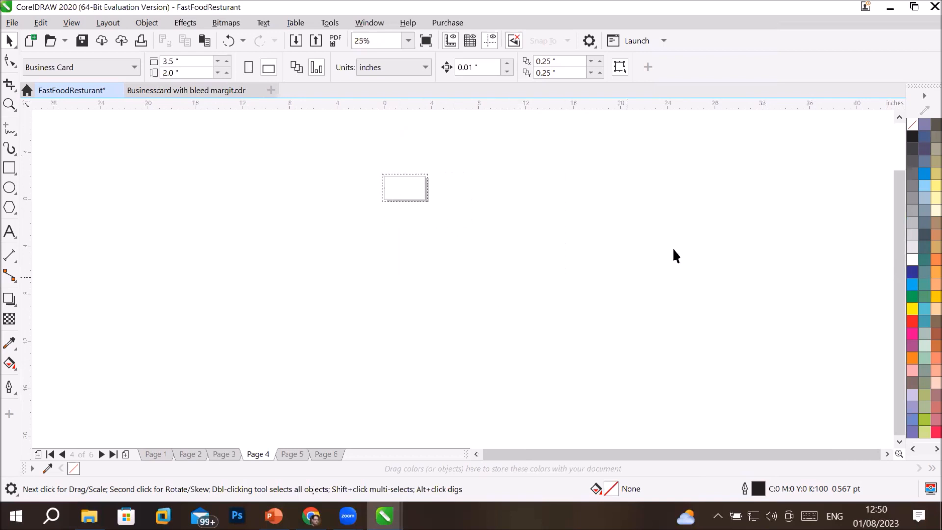
{"action": "left_click_drag", "start_coordinate": [900, 190], "coordinate": [891, 167]}
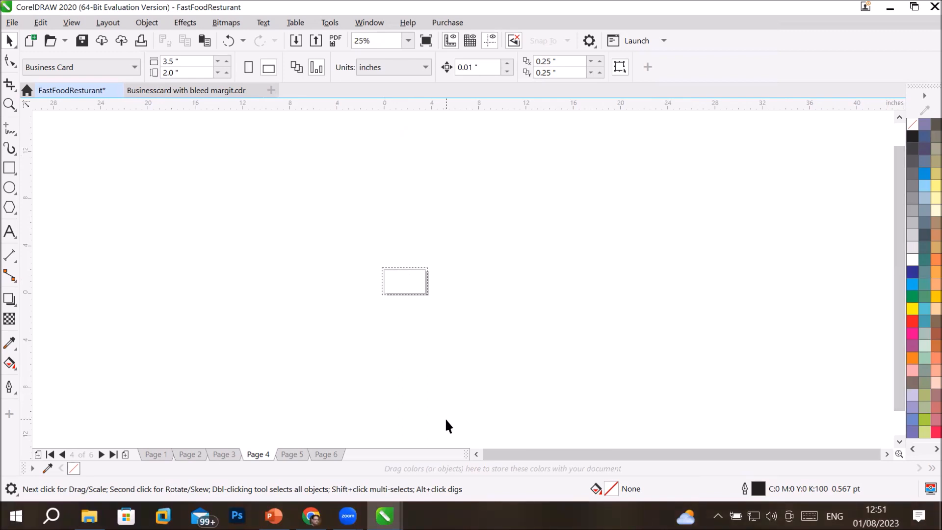
{"action": "scroll", "coordinate": [446, 419], "scroll_direction": "up", "scroll_amount": 2}
{"action": "scroll", "coordinate": [446, 420], "scroll_direction": "down", "scroll_amount": 1}
{"action": "scroll", "coordinate": [446, 419], "scroll_direction": "up", "scroll_amount": 3}
{"action": "scroll", "coordinate": [446, 420], "scroll_direction": "down", "scroll_amount": 3}
{"action": "scroll", "coordinate": [409, 282], "scroll_direction": "up", "scroll_amount": 2}
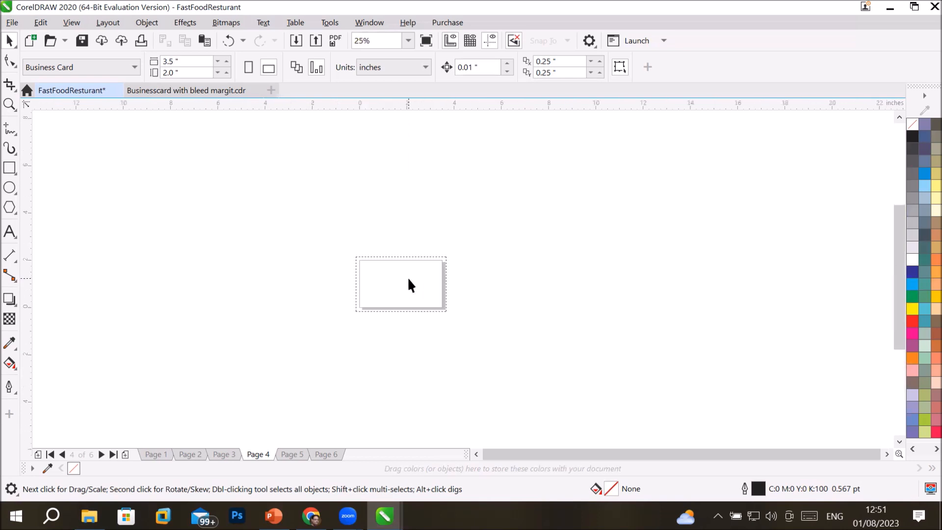
{"action": "scroll", "coordinate": [409, 280], "scroll_direction": "down", "scroll_amount": 1}
- With the Zoom tool, fit the view to Page 4's height, move the page out of sight and zoom back to the whole page
{"action": "left_click", "coordinate": [8, 104]}
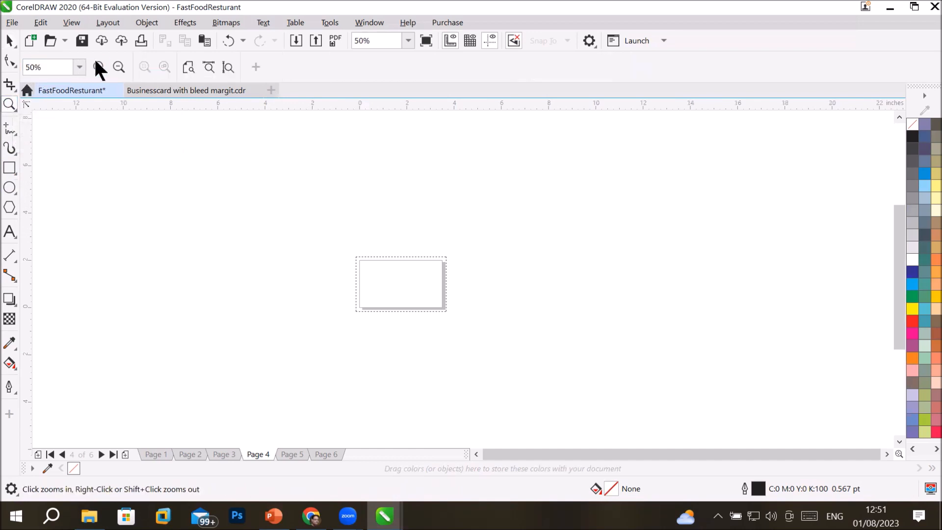
{"action": "left_click", "coordinate": [226, 67]}
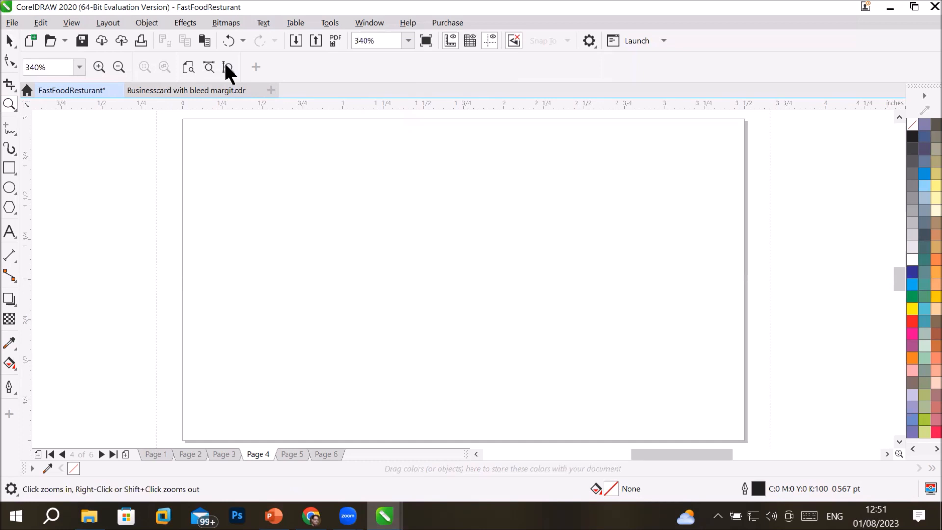
{"action": "scroll", "coordinate": [326, 225], "scroll_direction": "down", "scroll_amount": 10}
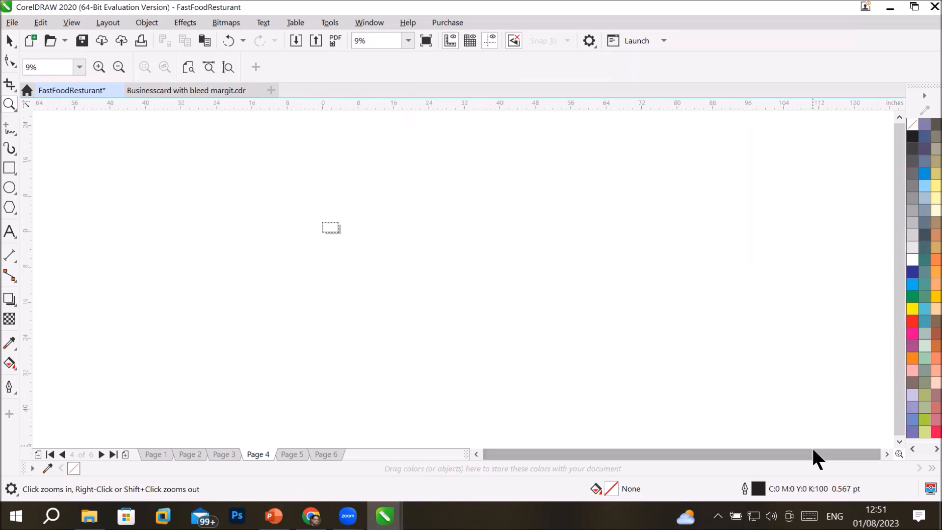
{"action": "left_click", "coordinate": [477, 455]}
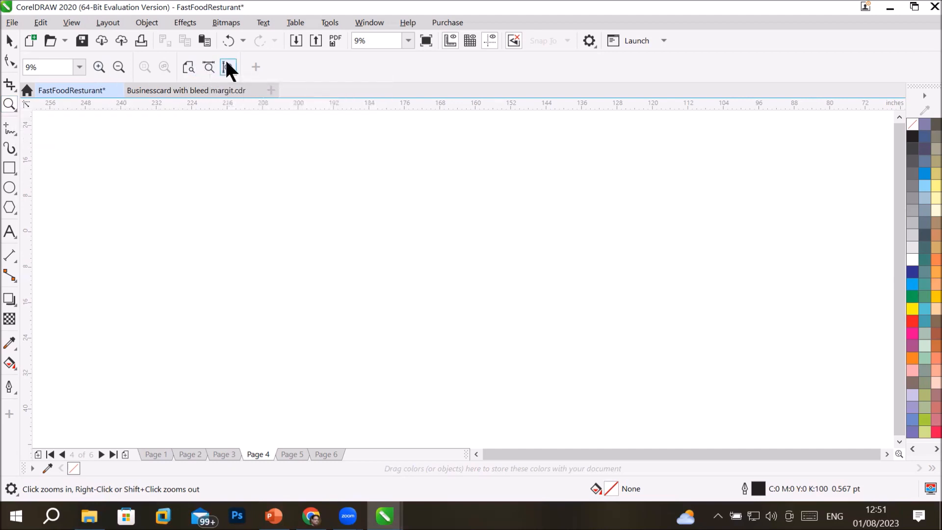
{"action": "left_click", "coordinate": [186, 66]}
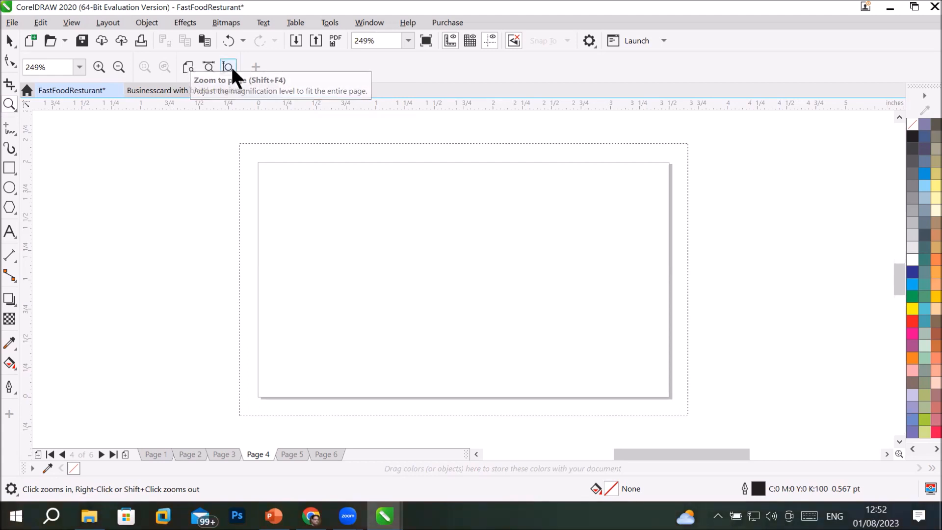
- Zoom out from Page 4 in steps with the Zoom tool, and zoom back in to 994%
{"action": "left_click", "coordinate": [118, 67]}
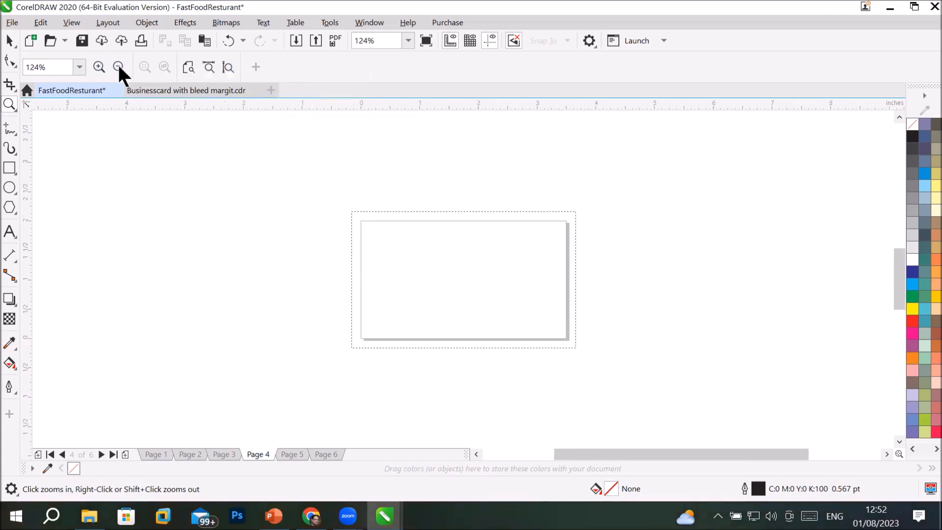
{"action": "left_click", "coordinate": [118, 68]}
{"action": "left_click", "coordinate": [118, 67]}
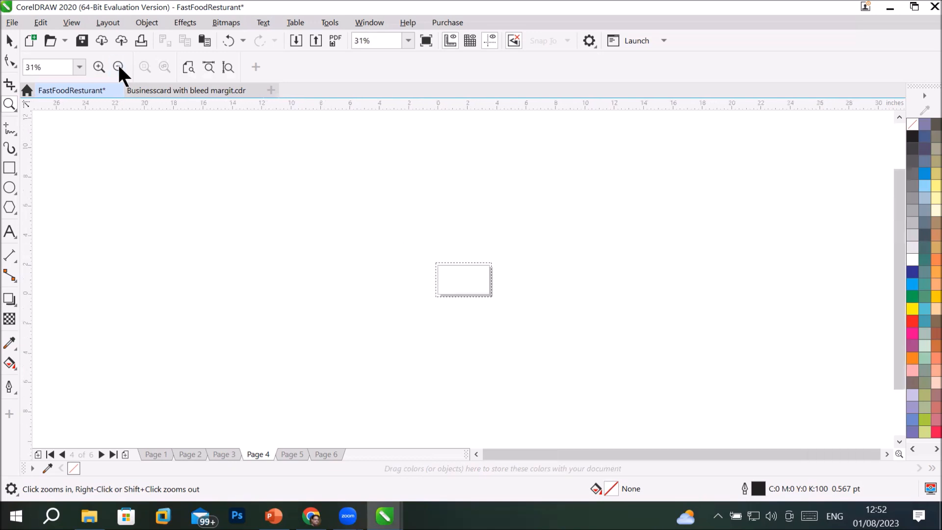
{"action": "left_click", "coordinate": [119, 67]}
{"action": "left_click", "coordinate": [98, 67]}
{"action": "left_click", "coordinate": [98, 66]}
{"action": "left_click", "coordinate": [98, 66]}
{"action": "left_click", "coordinate": [98, 66]}
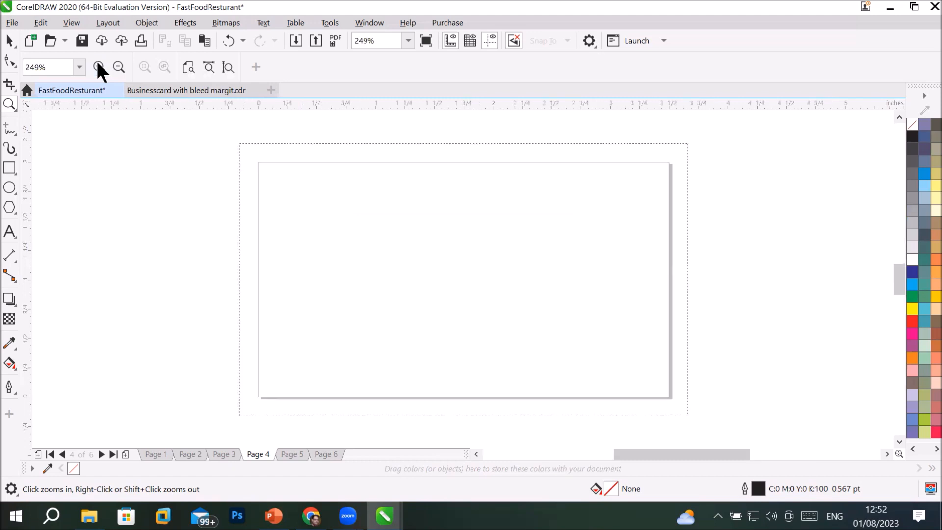
{"action": "left_click", "coordinate": [98, 66]}
{"action": "left_click", "coordinate": [98, 67]}
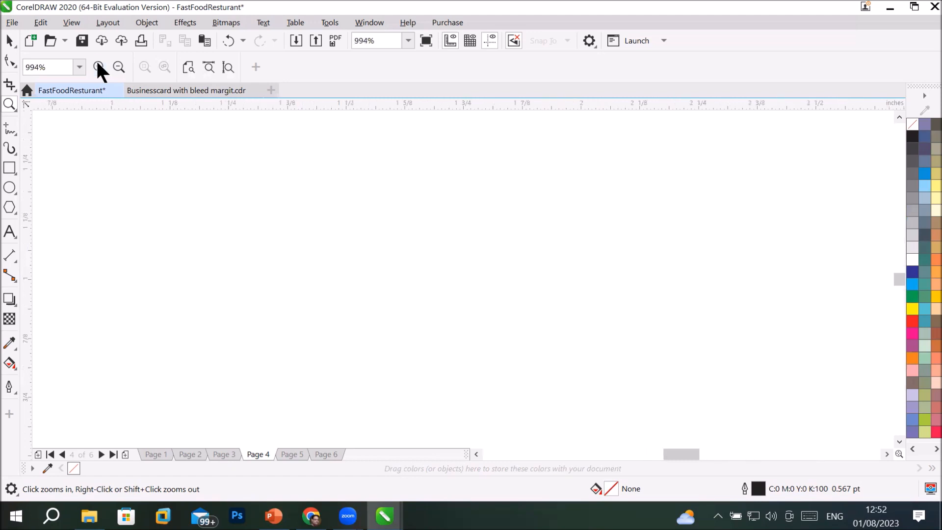
- Zoom out step by step until Page 4 is shown at 1%
{"action": "left_click", "coordinate": [118, 67]}
{"action": "left_click", "coordinate": [118, 66]}
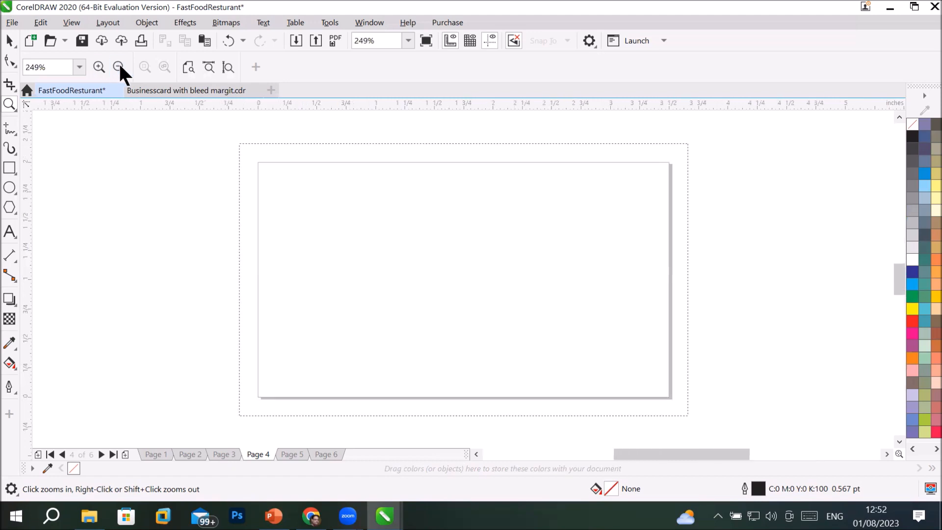
{"action": "left_click", "coordinate": [118, 66]}
{"action": "left_click", "coordinate": [119, 67]}
{"action": "left_click", "coordinate": [118, 66]}
{"action": "left_click", "coordinate": [118, 67]}
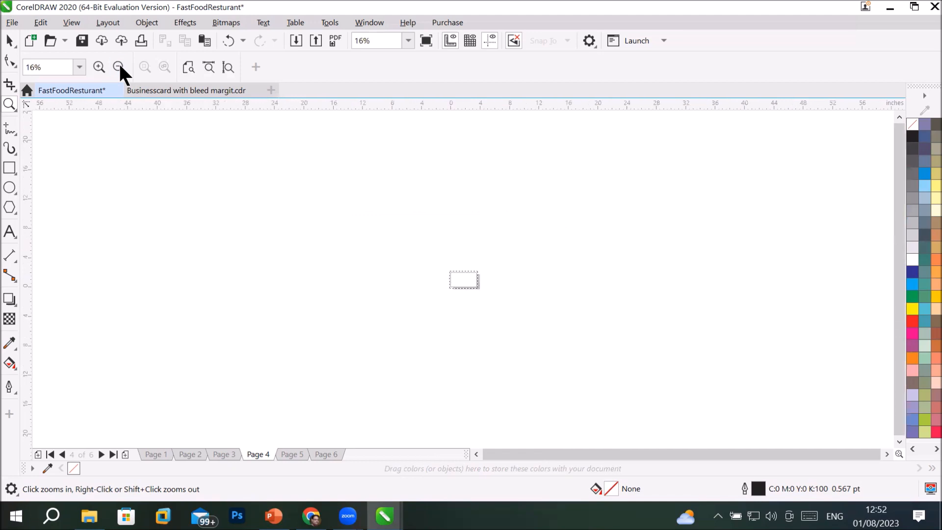
{"action": "left_click", "coordinate": [118, 67]}
{"action": "left_click", "coordinate": [118, 66]}
{"action": "left_click", "coordinate": [118, 66]}
{"action": "left_click", "coordinate": [118, 67]}
- Set the zoom level to the 1600% preset and return the view to the whole of Page 4
{"action": "left_click", "coordinate": [50, 67]}
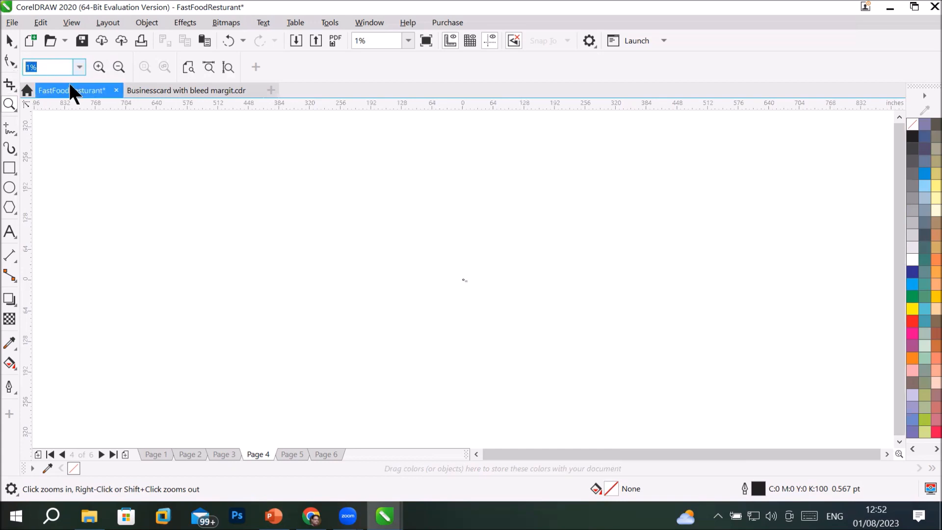
{"action": "left_click", "coordinate": [79, 67]}
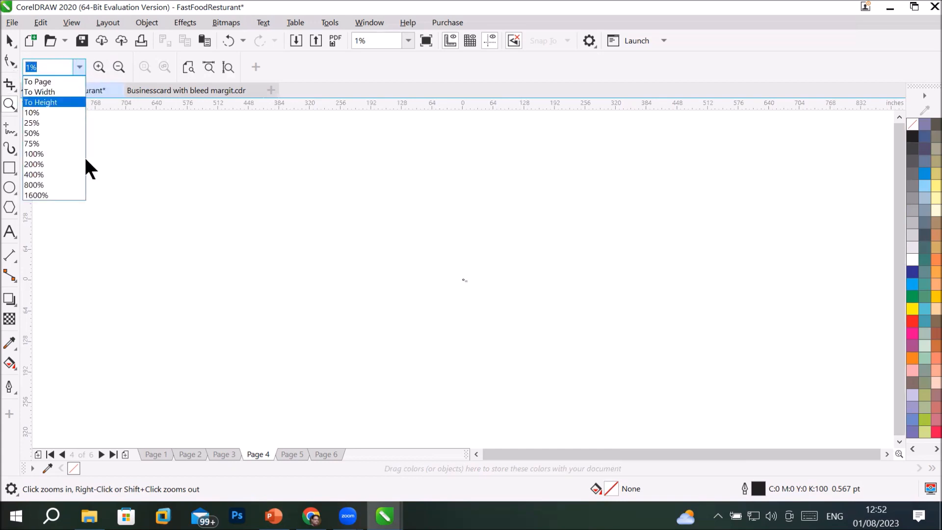
{"action": "left_click", "coordinate": [49, 196]}
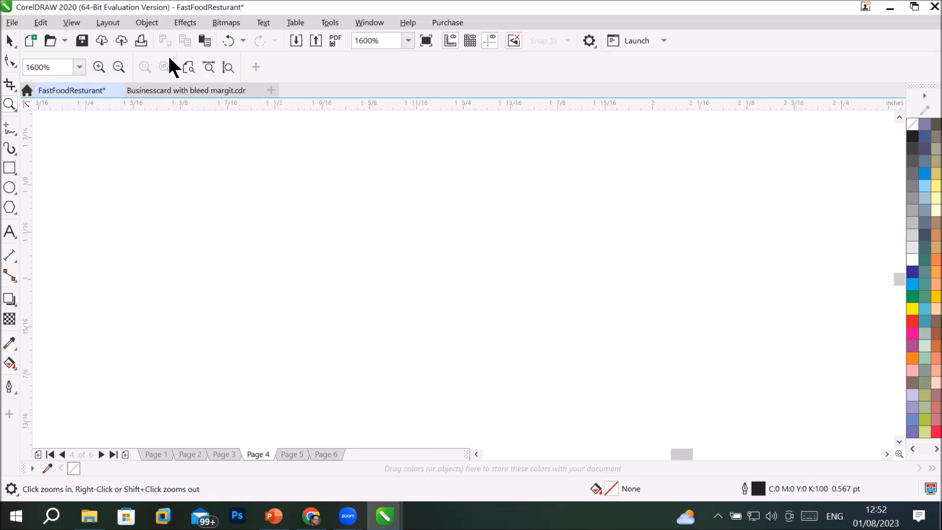
{"action": "left_click", "coordinate": [187, 69]}
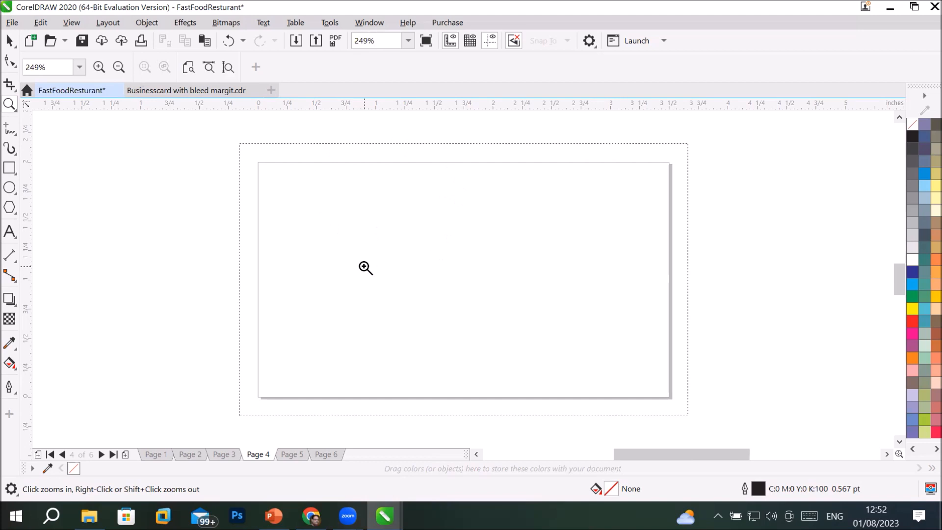
- Switch to the Pick tool, open the page size options from Page 4's border, review them and close them without changes
{"action": "left_click", "coordinate": [8, 36]}
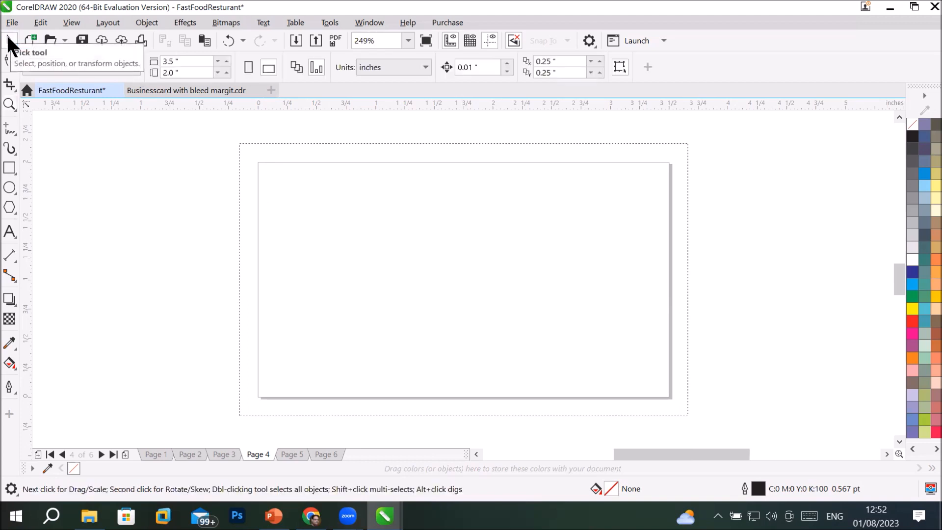
{"action": "double_click", "coordinate": [492, 162]}
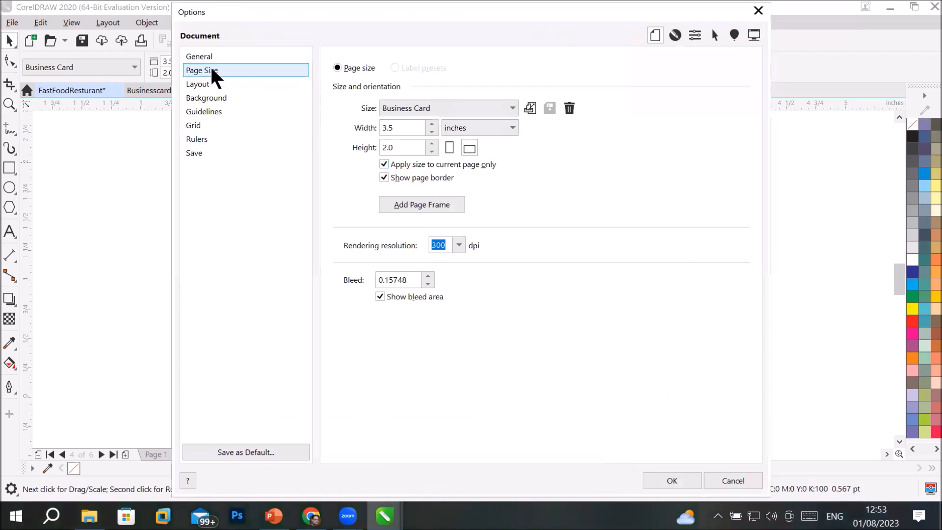
{"action": "left_click_drag", "start_coordinate": [225, 6], "coordinate": [246, 130]}
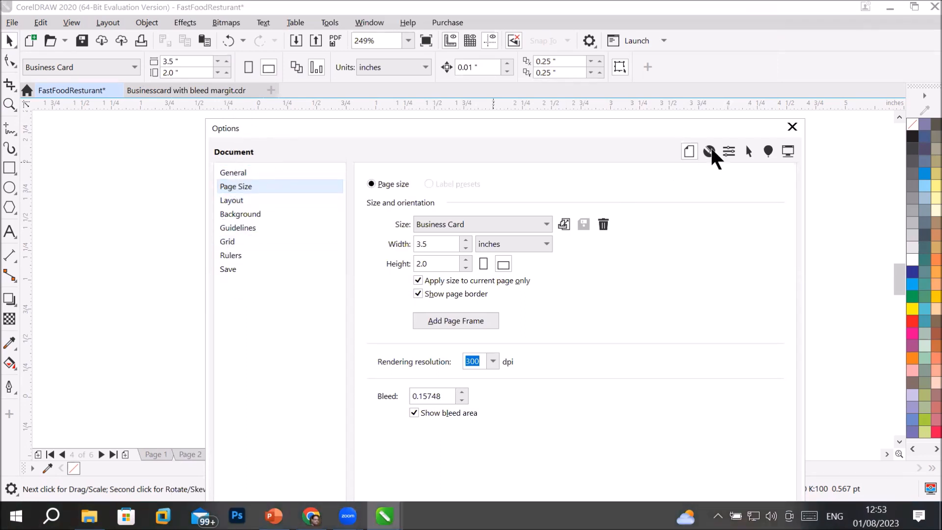
{"action": "left_click", "coordinate": [793, 127]}
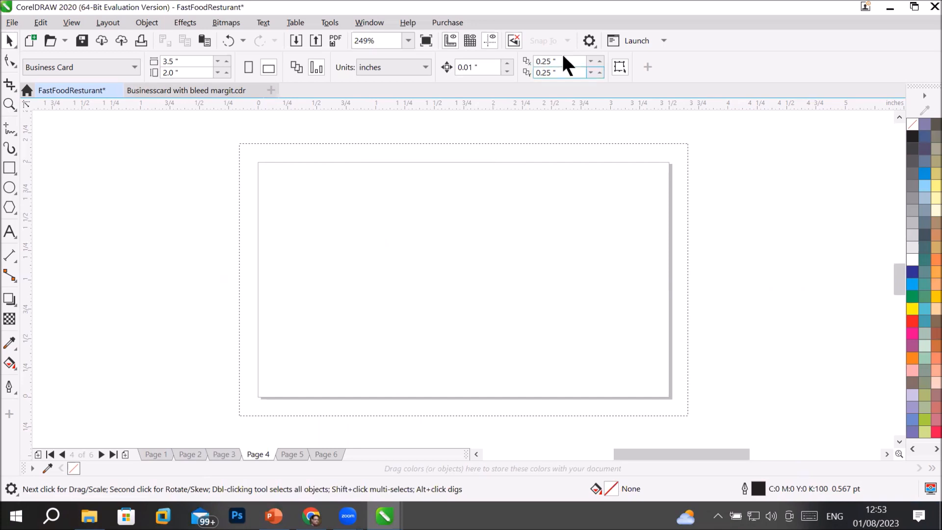
- Open the CorelDRAW options, review the General settings and the document's Page Size settings, and close them without changes
{"action": "left_click", "coordinate": [590, 40]}
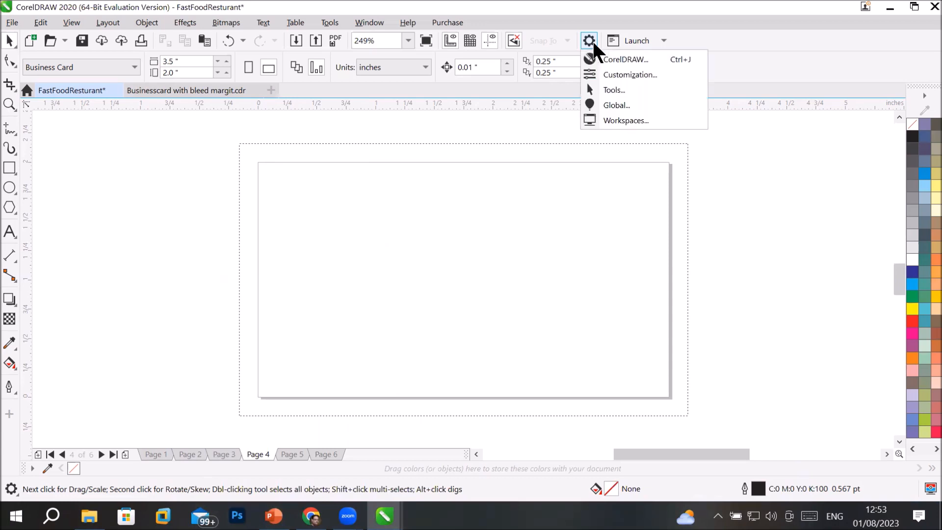
{"action": "left_click", "coordinate": [592, 39]}
{"action": "left_click", "coordinate": [585, 42]}
{"action": "left_click", "coordinate": [629, 56]}
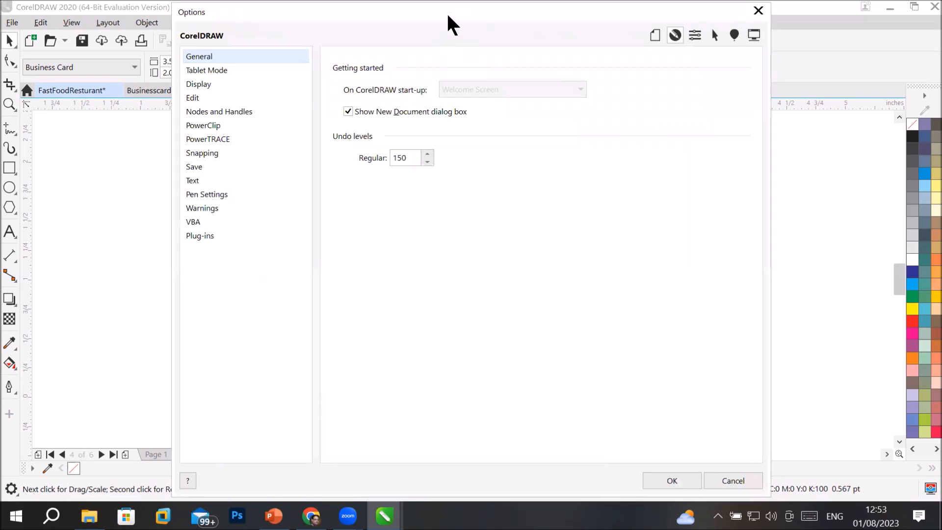
{"action": "left_click_drag", "start_coordinate": [448, 17], "coordinate": [475, 90]}
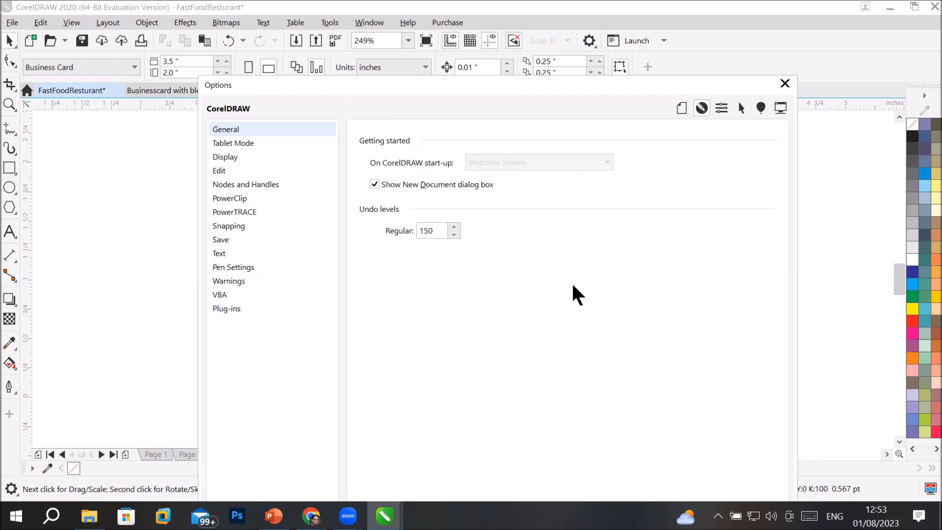
{"action": "left_click", "coordinate": [682, 109]}
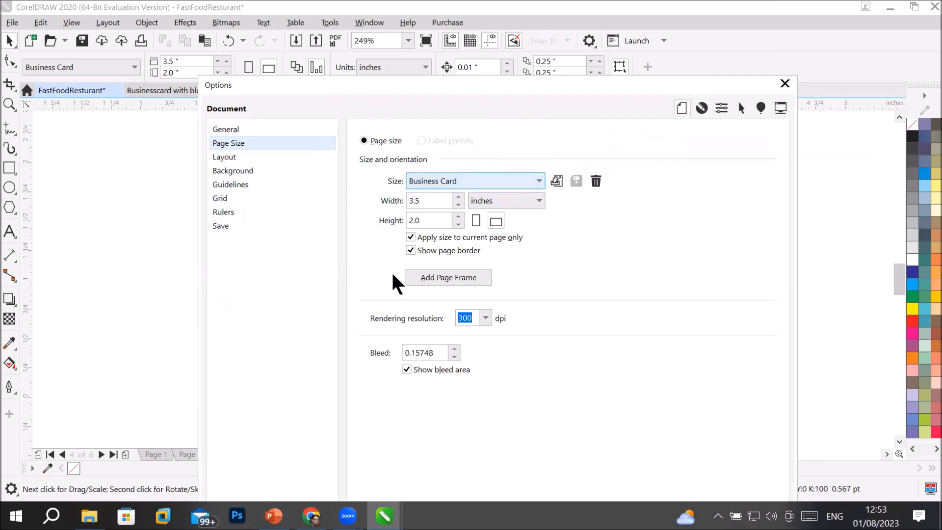
{"action": "left_click", "coordinate": [785, 83]}
- Open the CorelDRAW options and look through the Tools, Global, Workspaces, Customization and CorelDRAW categories
{"action": "left_click", "coordinate": [594, 42]}
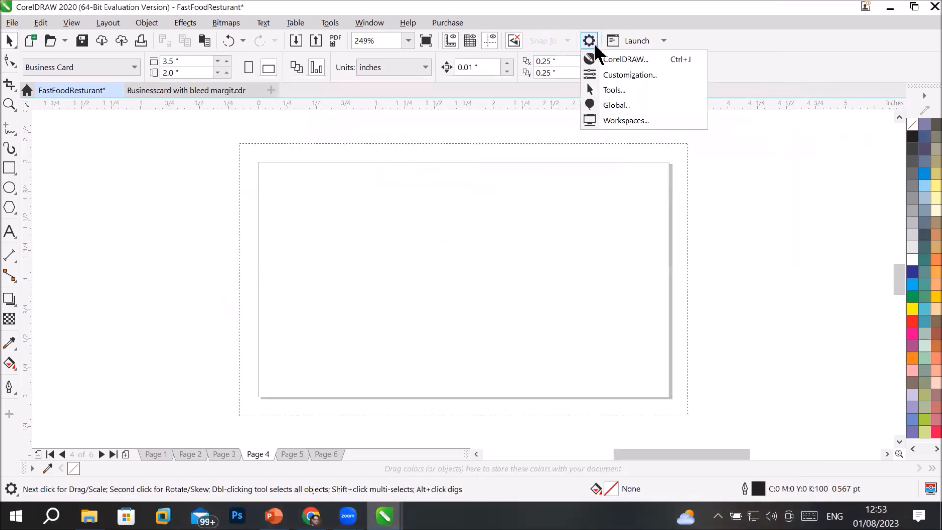
{"action": "left_click", "coordinate": [605, 47]}
{"action": "left_click", "coordinate": [590, 39]}
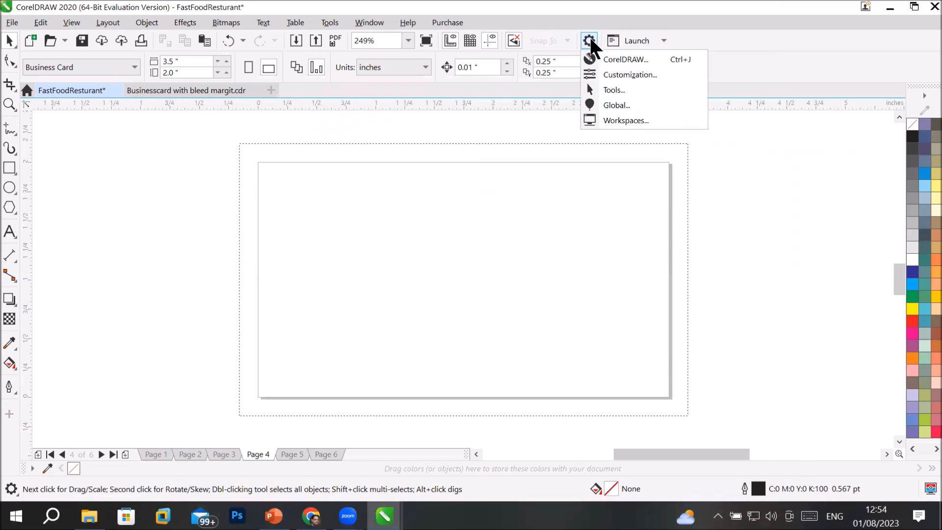
{"action": "left_click", "coordinate": [634, 59]}
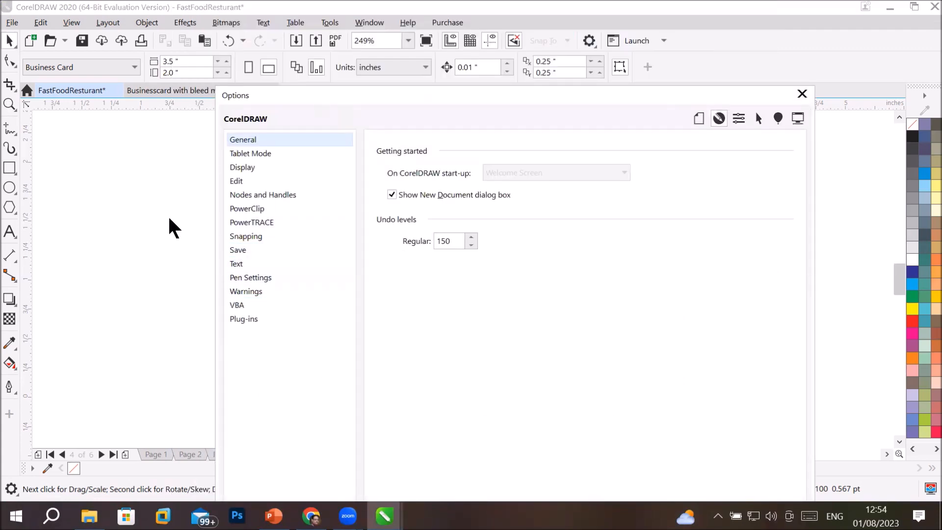
{"action": "left_click", "coordinate": [759, 118]}
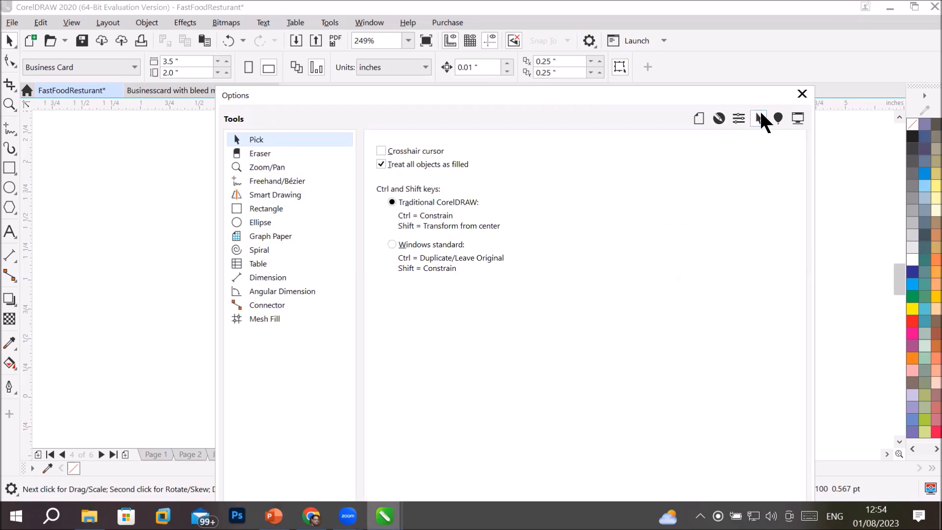
{"action": "left_click", "coordinate": [779, 117]}
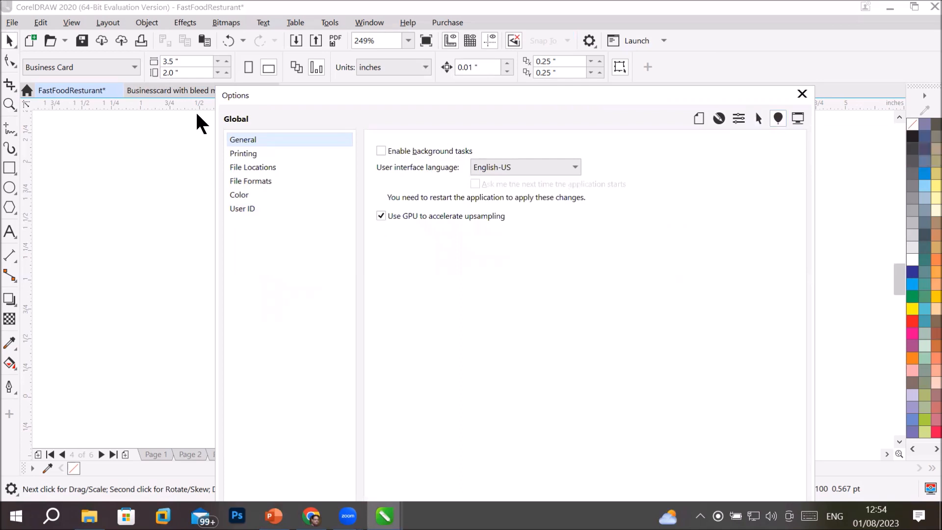
{"action": "left_click", "coordinate": [793, 119]}
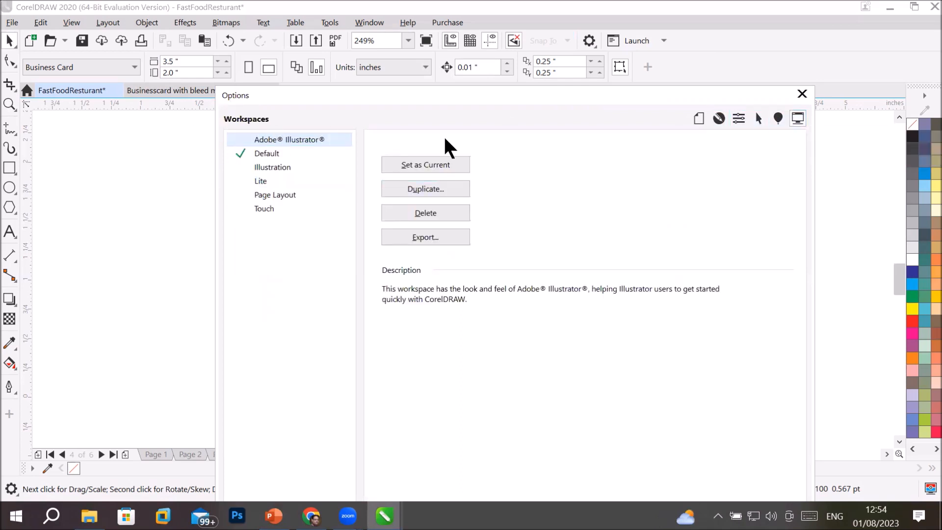
{"action": "left_click", "coordinate": [738, 119]}
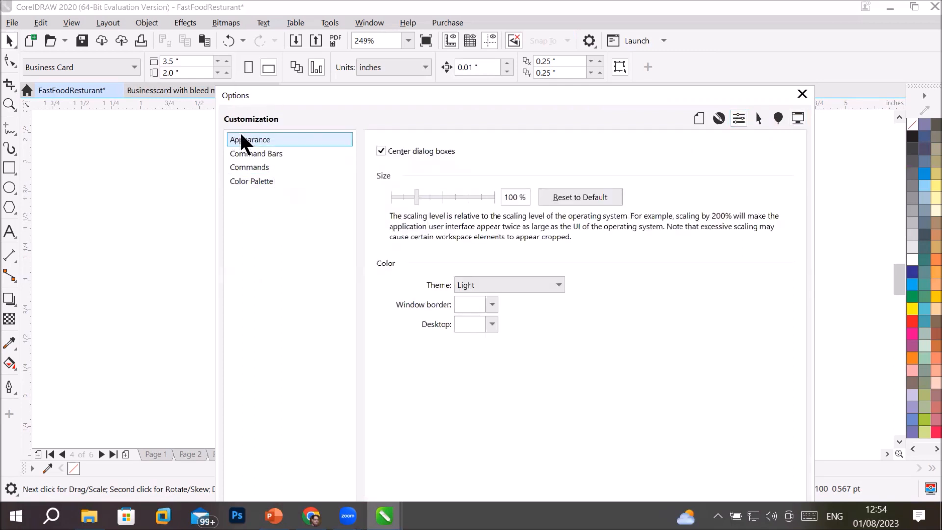
{"action": "left_click", "coordinate": [723, 115]}
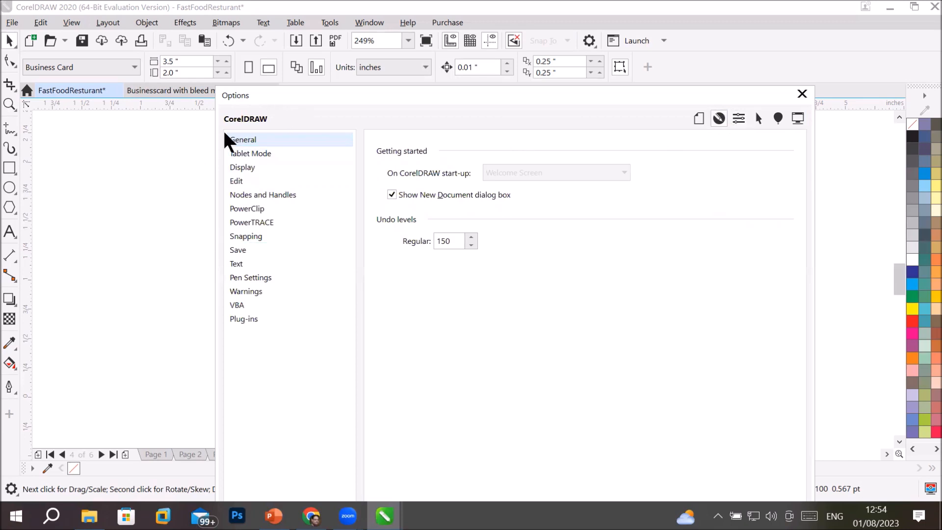
- Review the General and Page Size settings of the Document category and close the options without changes
{"action": "left_click", "coordinate": [696, 121]}
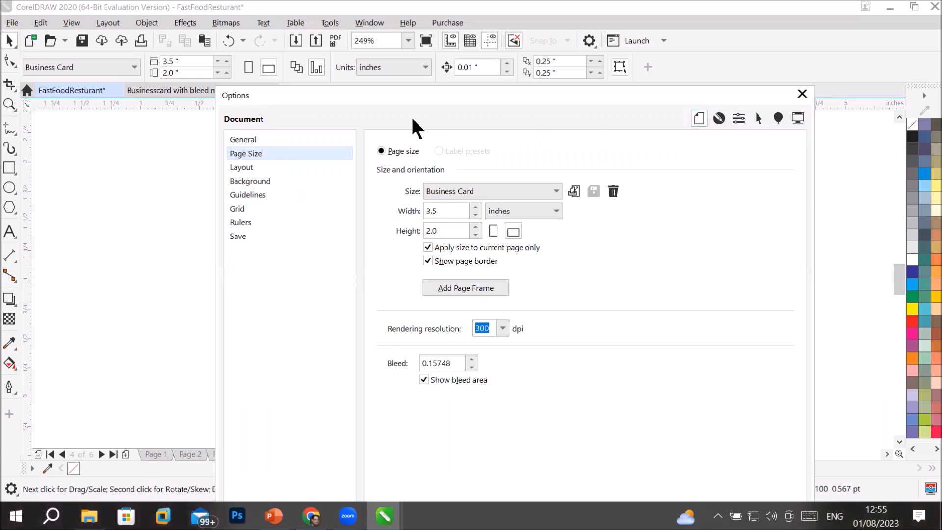
{"action": "left_click", "coordinate": [256, 142]}
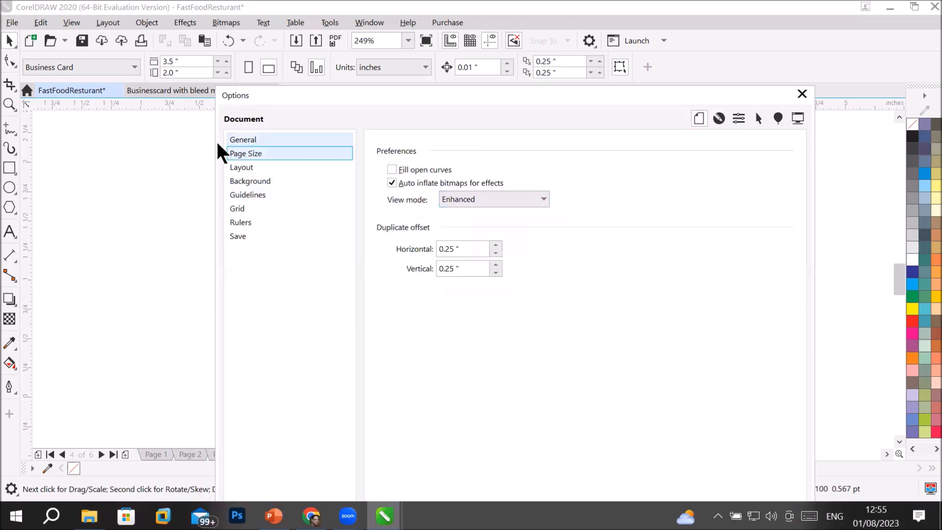
{"action": "left_click", "coordinate": [244, 154]}
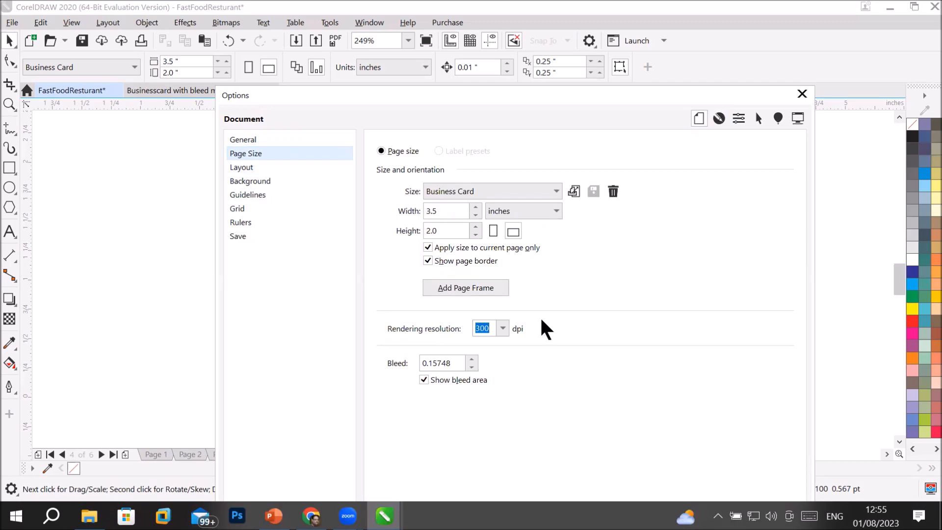
{"action": "left_click", "coordinate": [802, 95]}
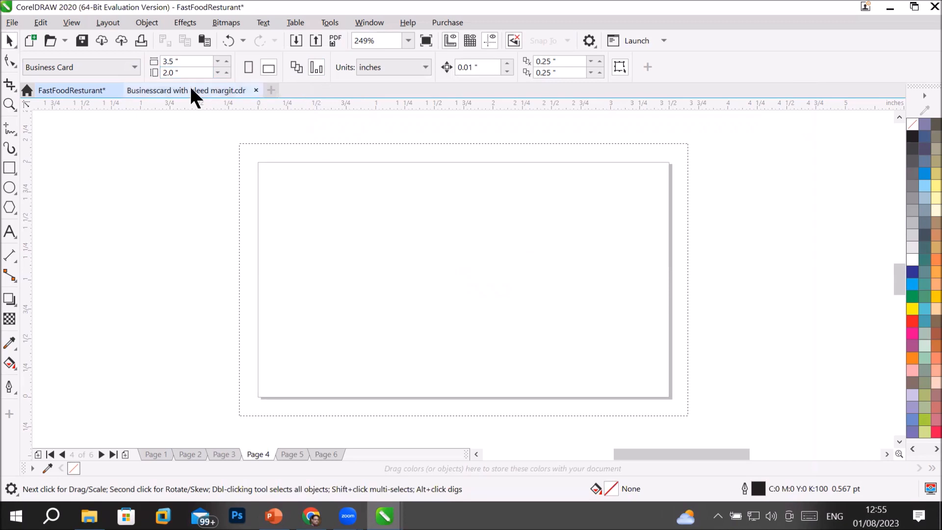
- Open the page size options from Page 4's border, examine the width and height, and confirm them unchanged
{"action": "double_click", "coordinate": [656, 162]}
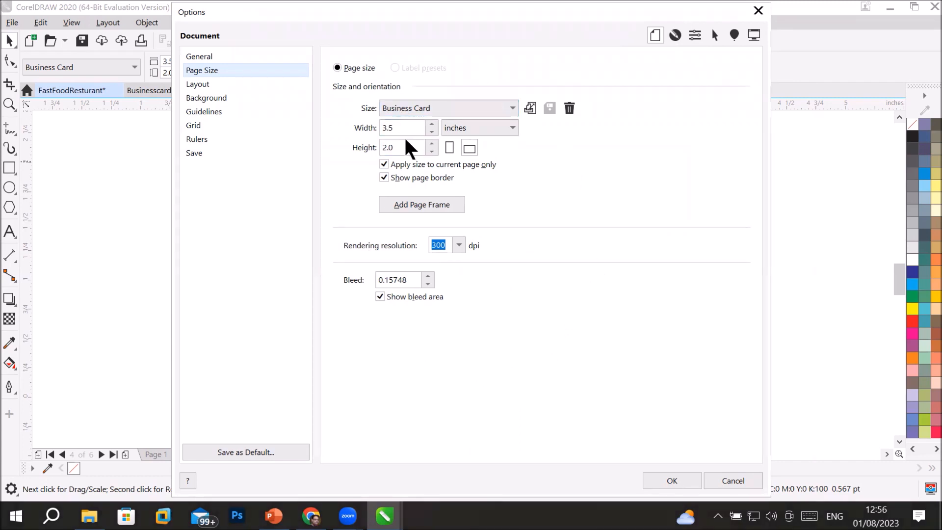
{"action": "left_click_drag", "start_coordinate": [394, 127], "coordinate": [340, 138]}
{"action": "left_click_drag", "start_coordinate": [395, 148], "coordinate": [340, 149]}
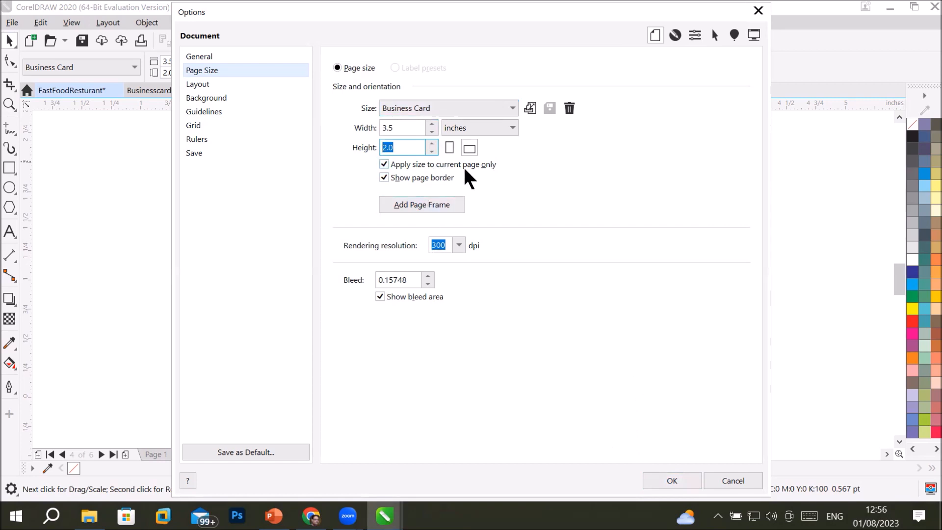
{"action": "left_click", "coordinate": [683, 482]}
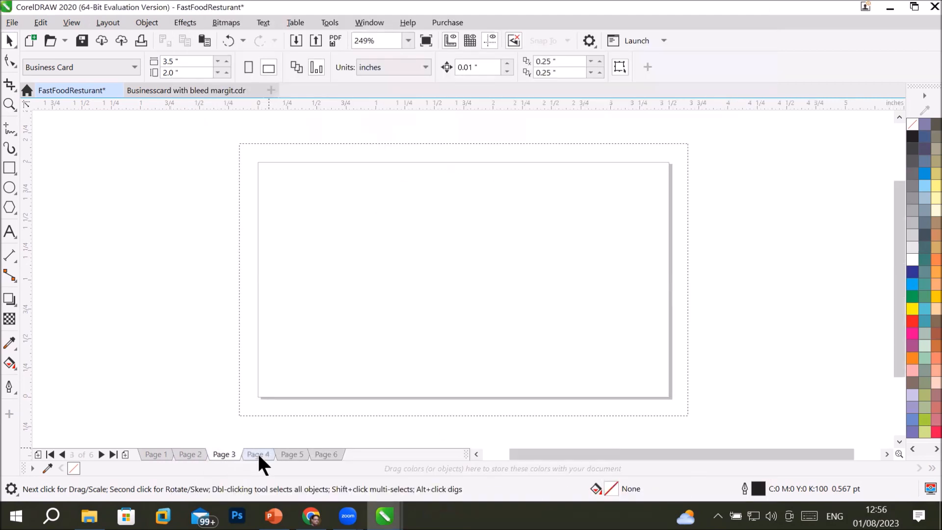
- Go to Page 1, zoom to all objects with the Zoom tool and zoom out to 31% to show the whole page
{"action": "left_click", "coordinate": [152, 455]}
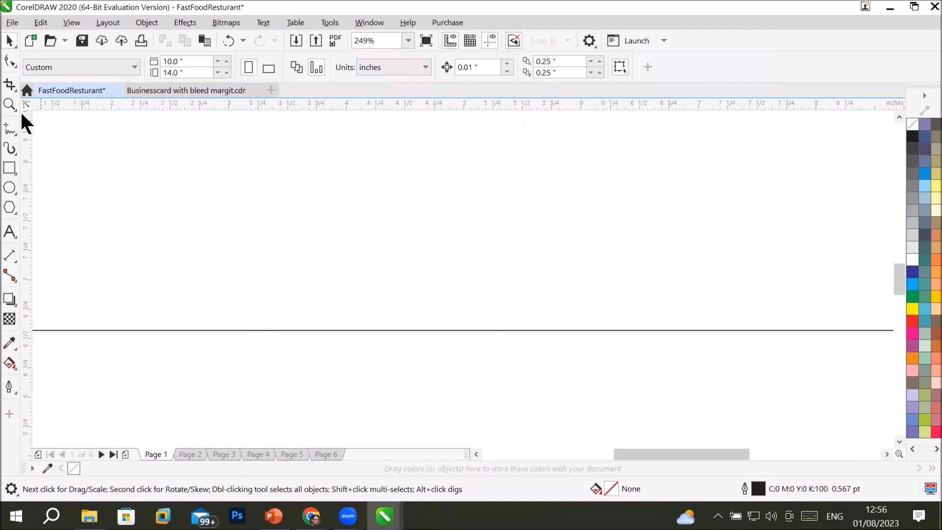
{"action": "left_click", "coordinate": [10, 104]}
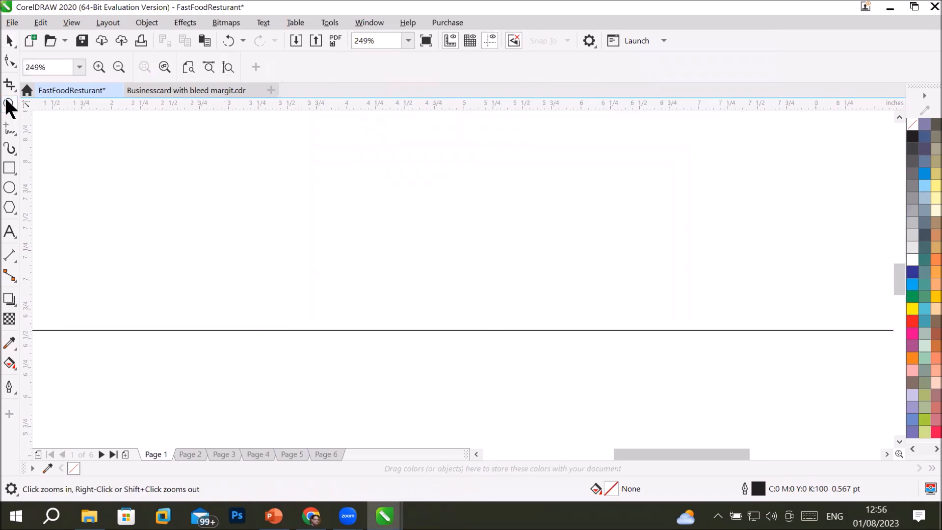
{"action": "left_click", "coordinate": [164, 66]}
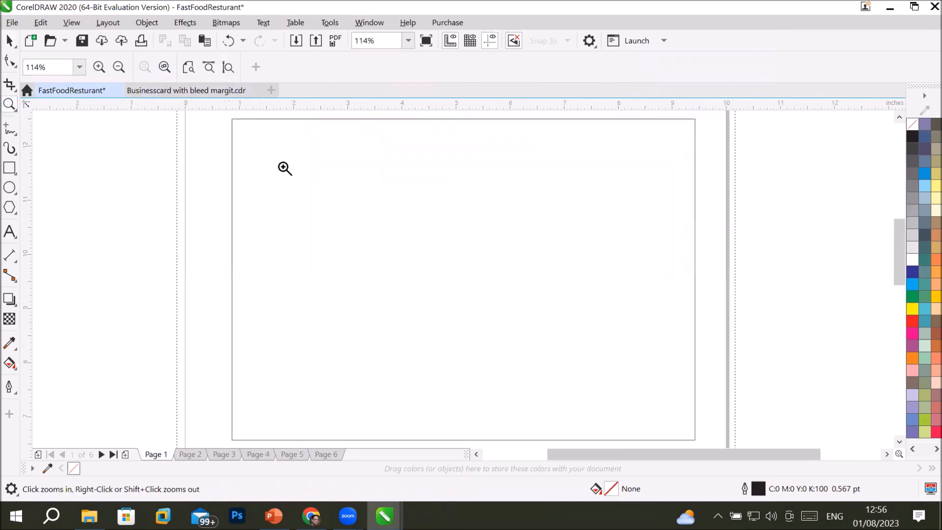
{"action": "right_click", "coordinate": [347, 225]}
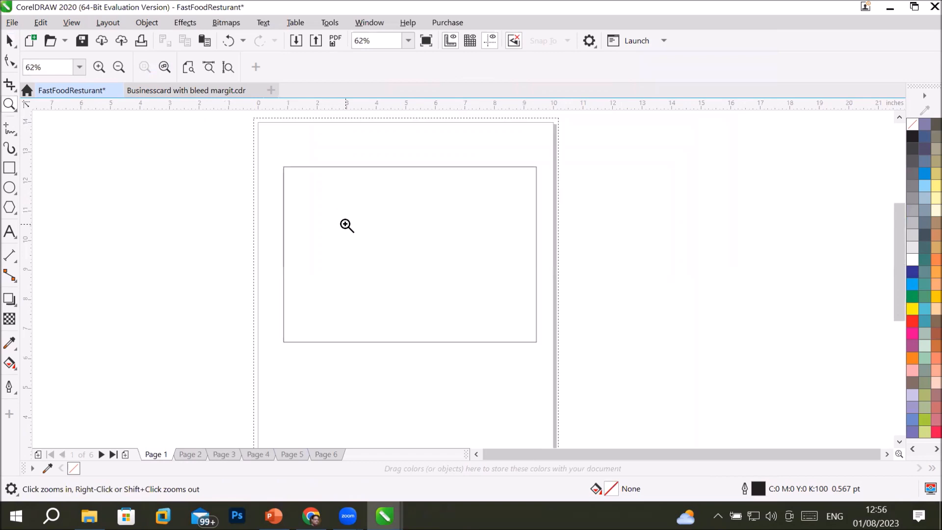
{"action": "right_click", "coordinate": [347, 225]}
{"action": "right_click", "coordinate": [347, 225]}
{"action": "left_click", "coordinate": [347, 225]}
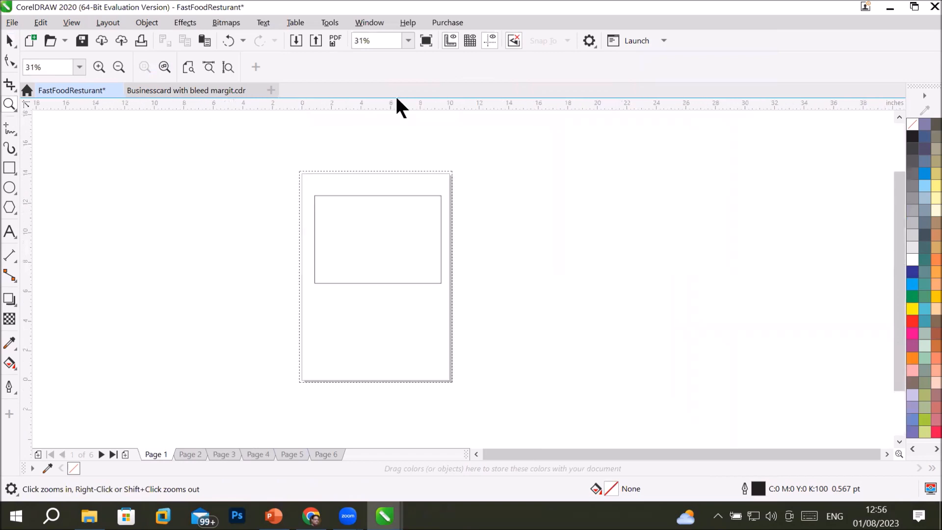
- Compare zooming Page 1 to its height and to its width, finishing with the zoom to the whole page
{"action": "left_click", "coordinate": [228, 64]}
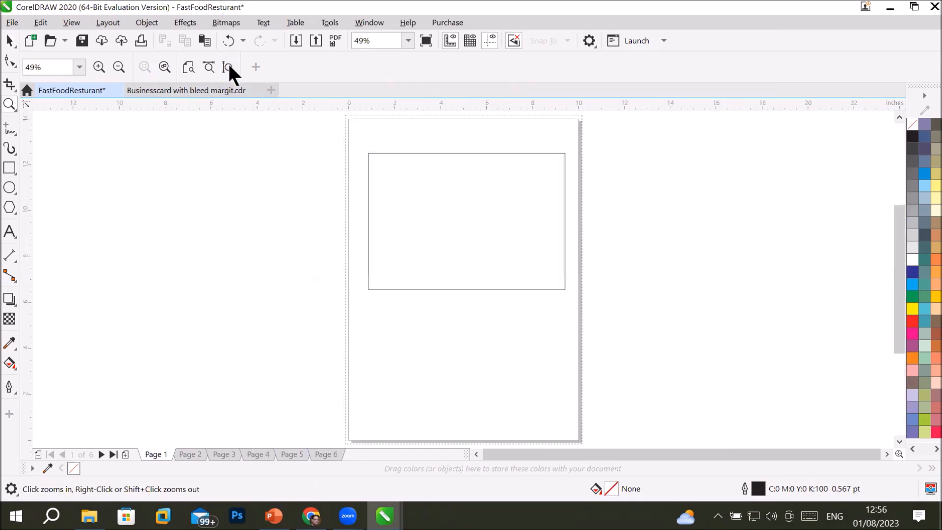
{"action": "left_click", "coordinate": [210, 64]}
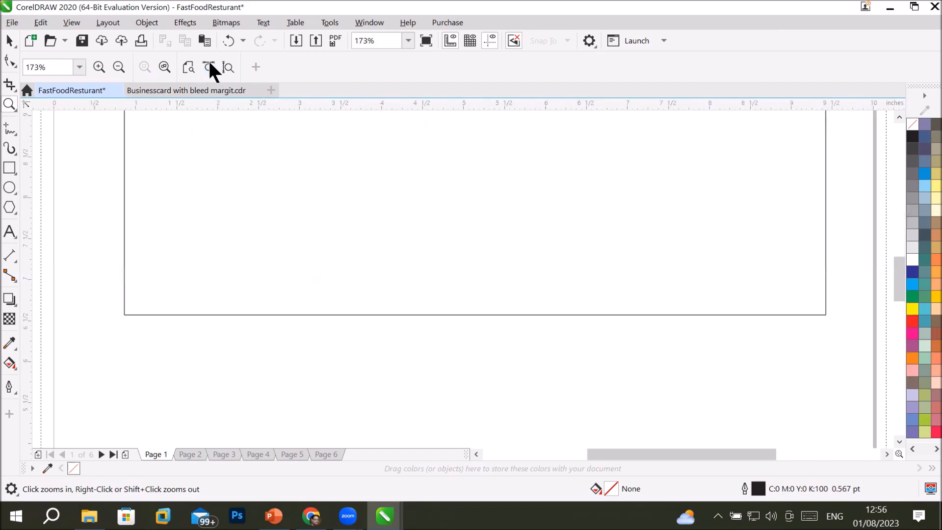
{"action": "left_click", "coordinate": [226, 65]}
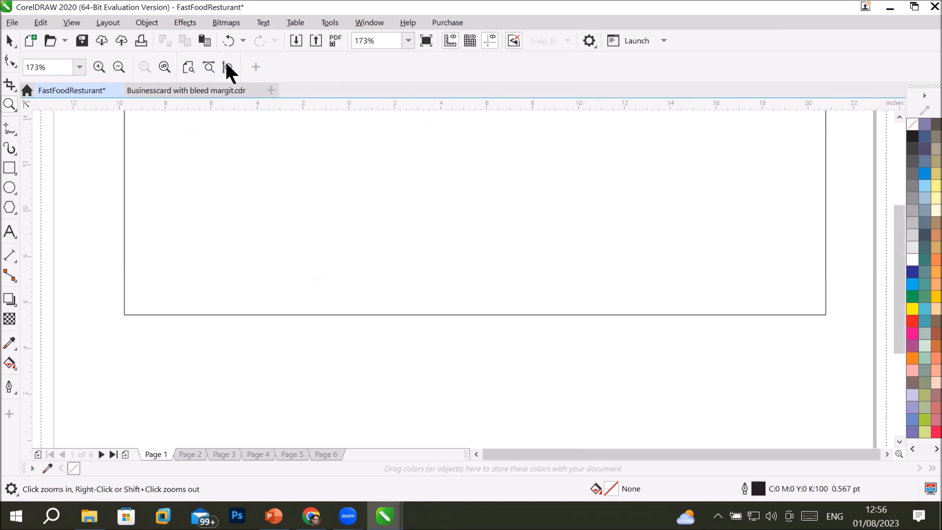
{"action": "left_click", "coordinate": [186, 66]}
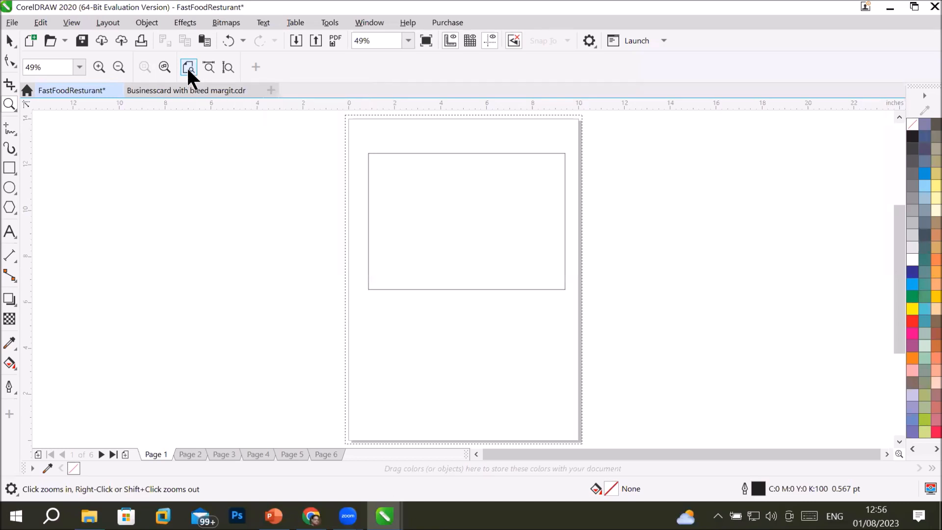
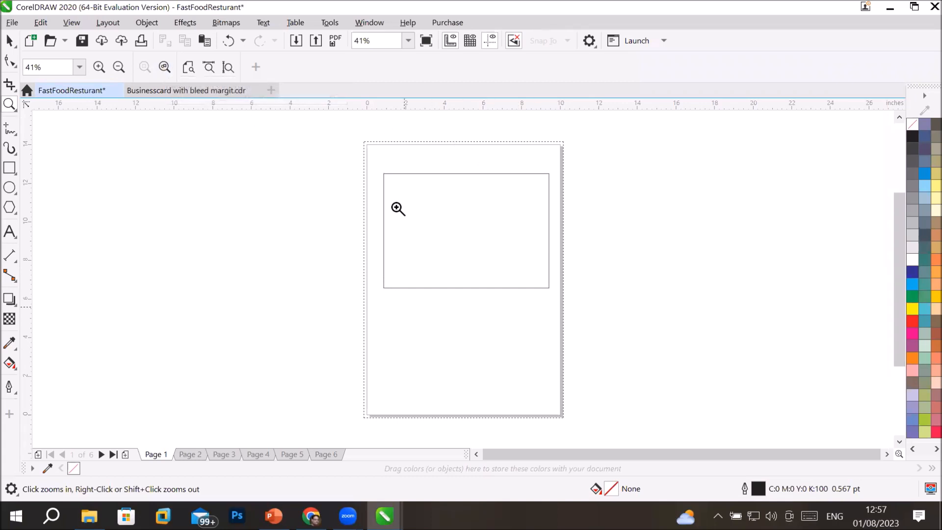
- Draw four nested rectangles off the page's right side, the innermost about 2.76 by 2.68 inches, with an ellipse about 1.76 by 1.53 inches inside
{"action": "left_click", "coordinate": [10, 168]}
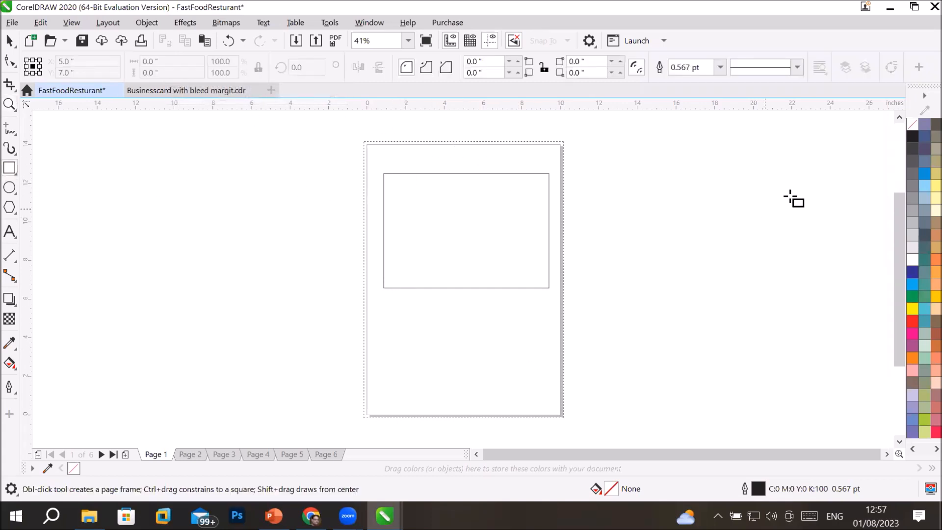
{"action": "left_click_drag", "start_coordinate": [779, 164], "coordinate": [879, 265]}
{"action": "left_click_drag", "start_coordinate": [791, 174], "coordinate": [872, 253]}
{"action": "left_click_drag", "start_coordinate": [799, 181], "coordinate": [865, 249]}
{"action": "left_click_drag", "start_coordinate": [807, 187], "coordinate": [861, 240]}
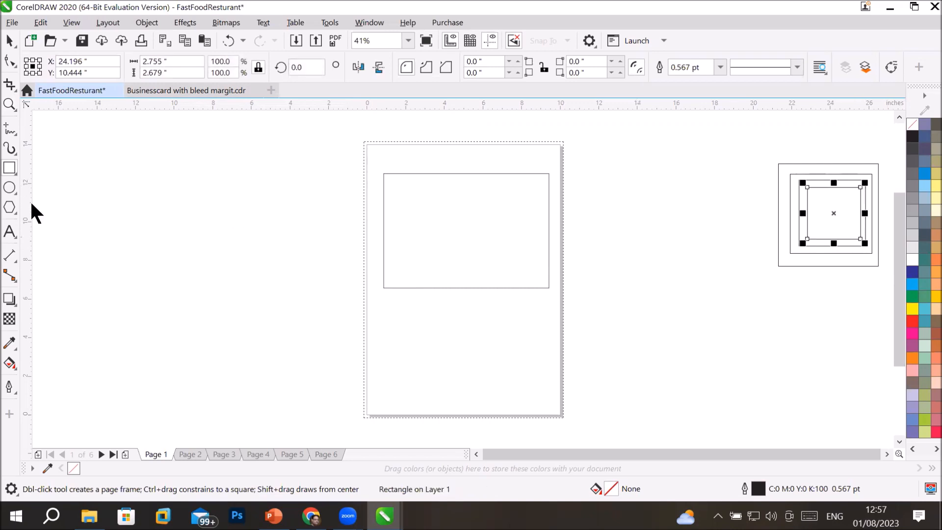
{"action": "key", "text": "F7"}
{"action": "left_click_drag", "start_coordinate": [817, 201], "coordinate": [857, 236]}
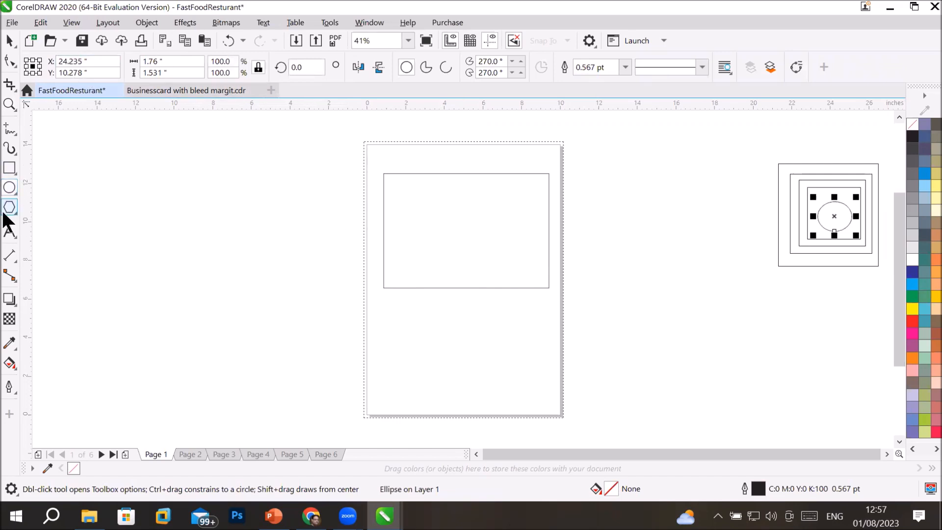
- Zoom Page 1 to the page width and then to the page height with the Zoom tool
{"action": "left_click", "coordinate": [8, 103]}
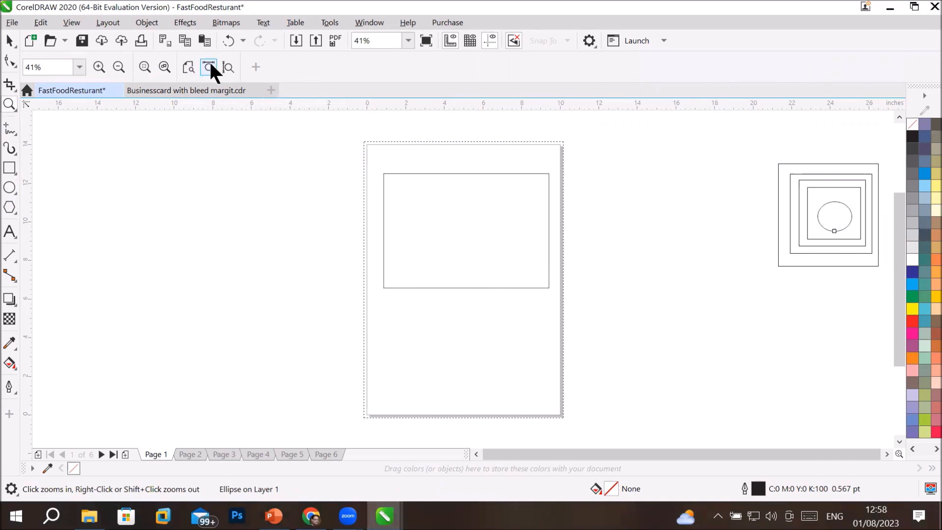
{"action": "left_click", "coordinate": [209, 67]}
{"action": "left_click", "coordinate": [230, 68]}
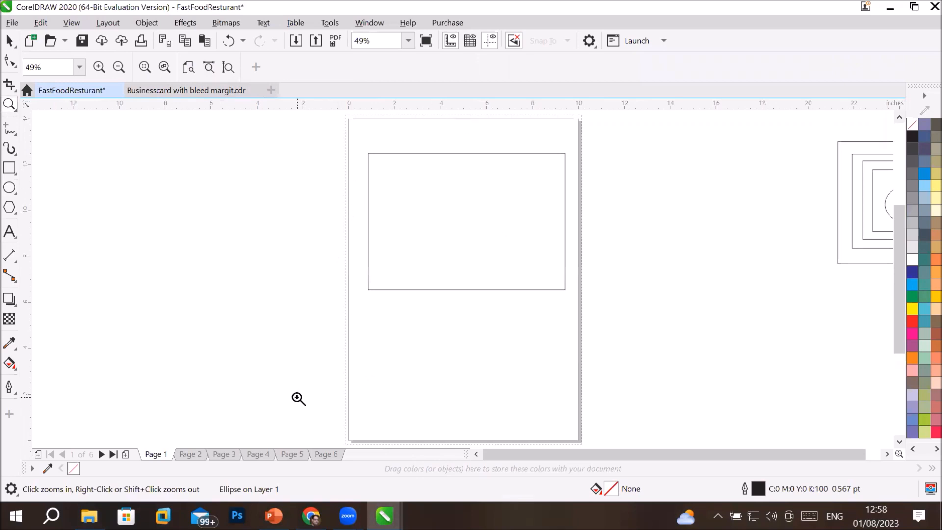
- Draw five nested ellipses in the empty area far left of Page 1, the innermost about 1.63 by 0.36 inches
{"action": "left_click", "coordinate": [476, 454]}
{"action": "left_click", "coordinate": [475, 454]}
{"action": "left_click", "coordinate": [476, 453]}
{"action": "left_click", "coordinate": [476, 454]}
{"action": "left_click", "coordinate": [476, 453]}
{"action": "left_click", "coordinate": [476, 454]}
{"action": "left_click", "coordinate": [476, 454]}
{"action": "left_click", "coordinate": [10, 187]}
{"action": "left_click_drag", "start_coordinate": [248, 195], "coordinate": [430, 302]}
{"action": "mouse_move", "coordinate": [281, 218]}
{"action": "left_mouse_down"}
{"action": "mouse_move", "coordinate": [353, 276]}
{"action": "mouse_move", "coordinate": [424, 279]}
{"action": "left_mouse_up"}
{"action": "mouse_move", "coordinate": [322, 234]}
{"action": "left_mouse_down"}
{"action": "mouse_move", "coordinate": [418, 265]}
{"action": "mouse_move", "coordinate": [412, 260]}
{"action": "left_mouse_up"}
{"action": "left_click_drag", "start_coordinate": [345, 240], "coordinate": [401, 250]}
{"action": "left_click", "coordinate": [369, 249]}
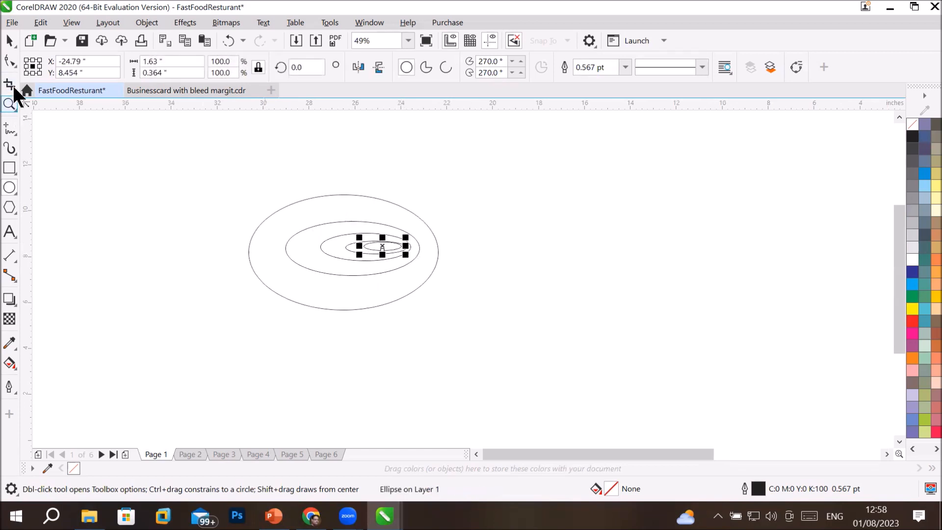
- Move the innermost ellipse slightly left with the Pick tool and nudge it down
{"action": "left_click", "coordinate": [8, 61]}
{"action": "left_click", "coordinate": [5, 42]}
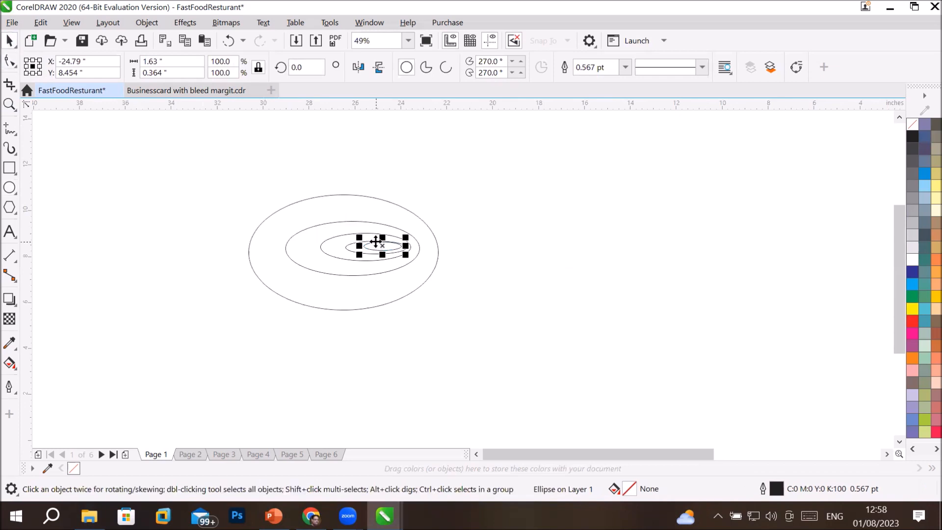
{"action": "left_click_drag", "start_coordinate": [376, 251], "coordinate": [372, 252]}
{"action": "key", "text": "Down"}
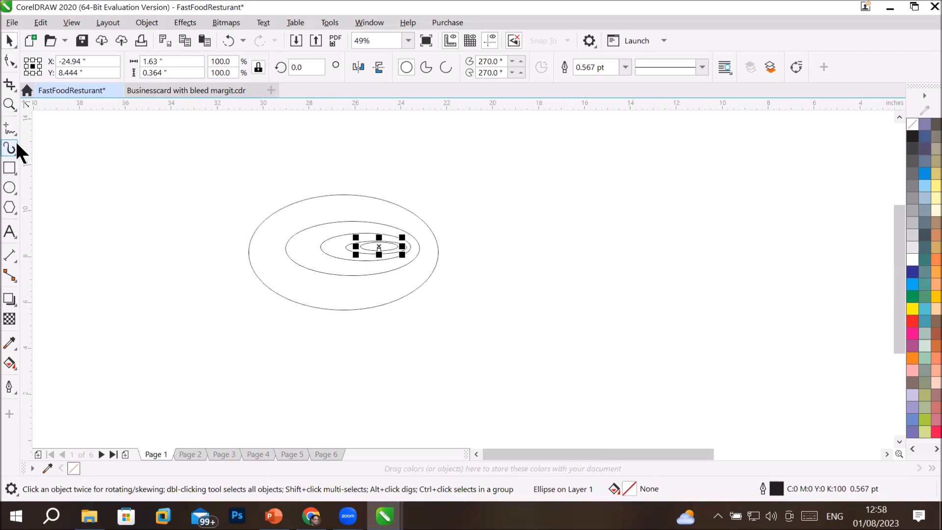
- Return the view from the nested ellipses to Page 1 by zooming to the page height
{"action": "left_click", "coordinate": [9, 104]}
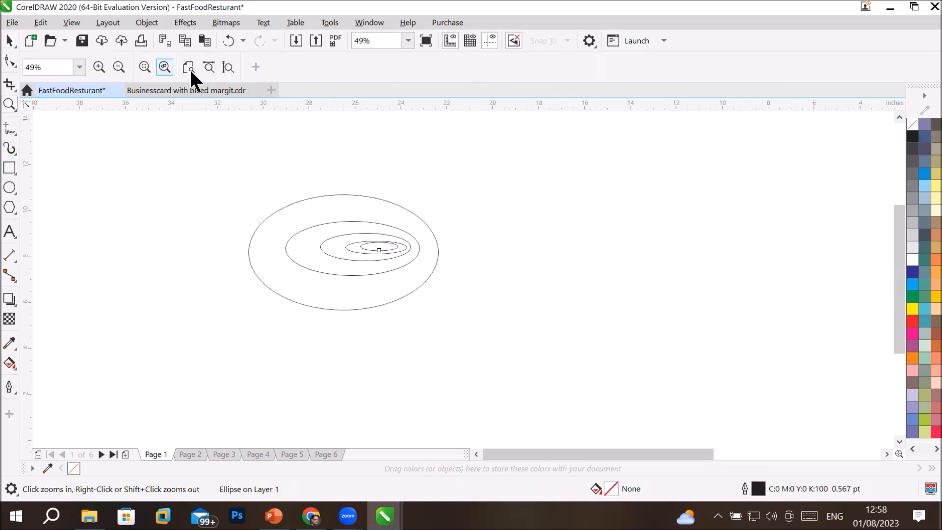
{"action": "left_click", "coordinate": [226, 67]}
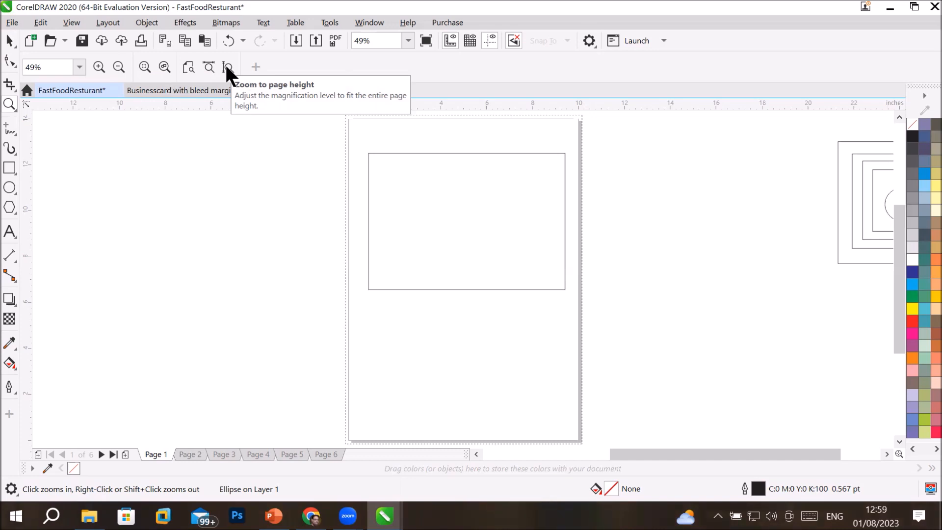
- Compare the zoom levels for all objects, page height, page width and the whole page, ending on all objects
{"action": "left_click", "coordinate": [166, 67]}
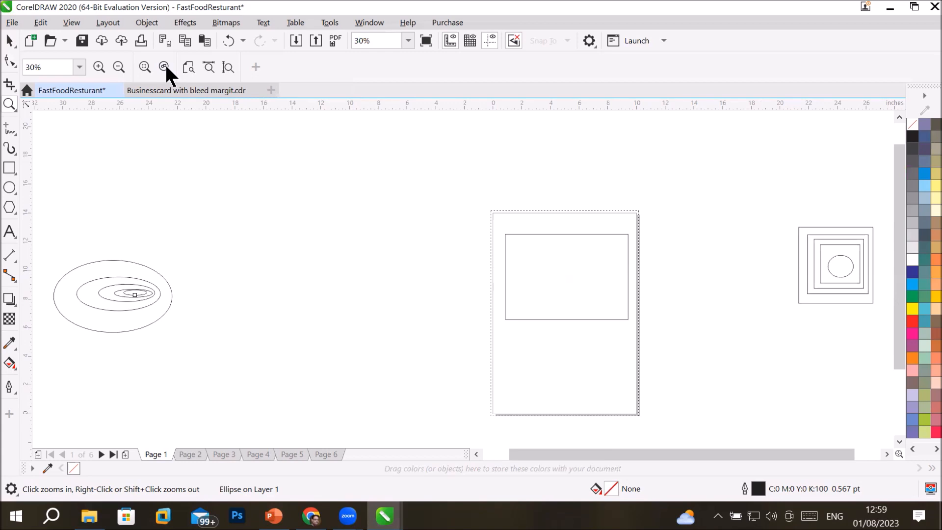
{"action": "left_click", "coordinate": [225, 68]}
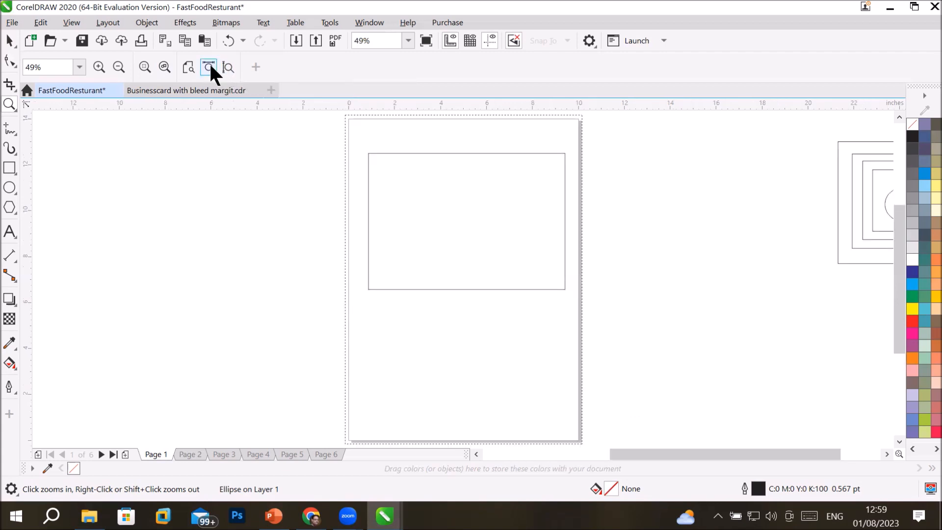
{"action": "left_click", "coordinate": [211, 67]}
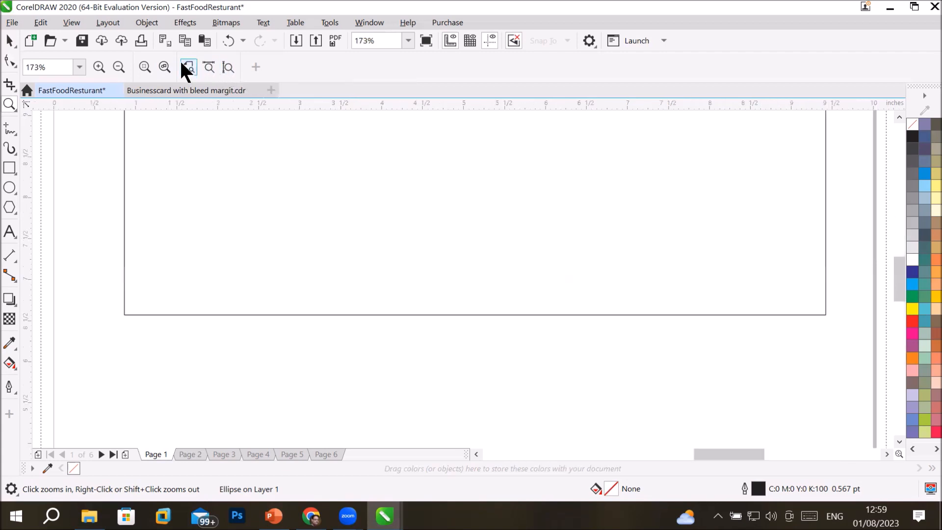
{"action": "left_click", "coordinate": [188, 68]}
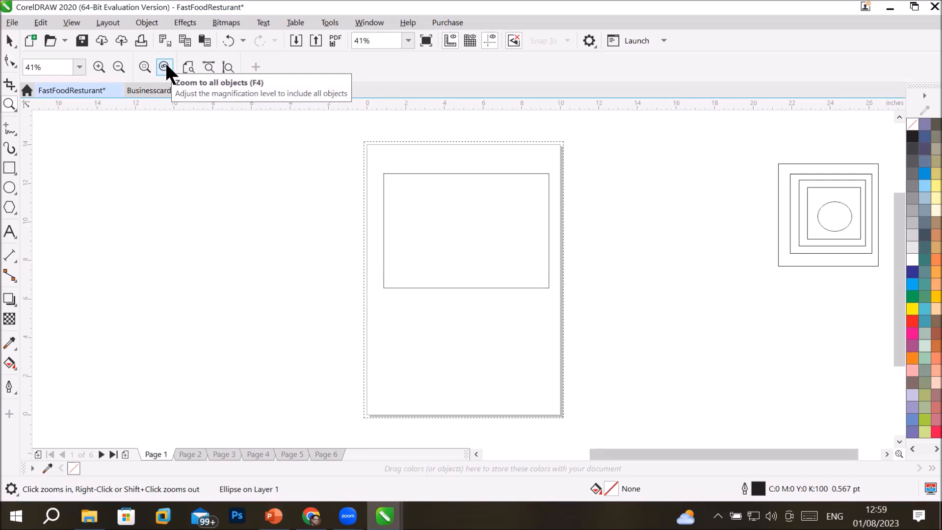
{"action": "left_click", "coordinate": [166, 66]}
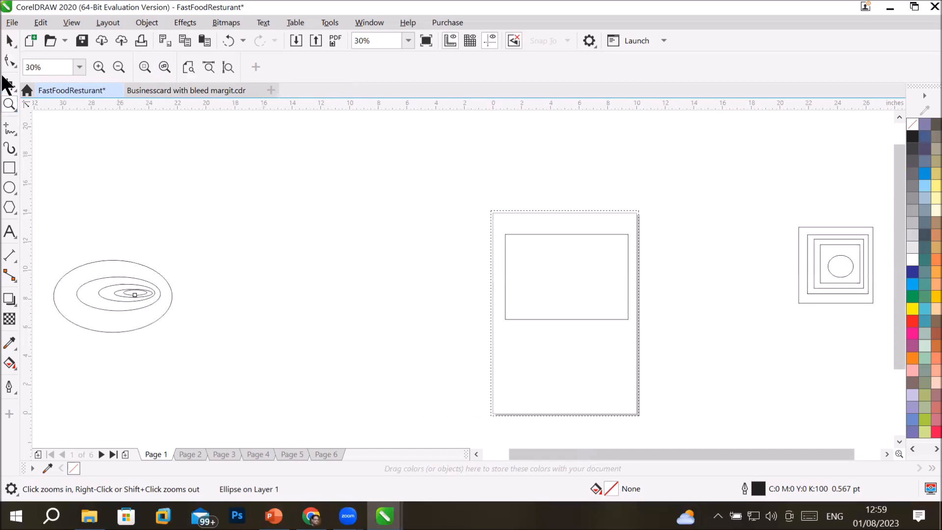
- Move the five nested ellipses together onto Page 1, into the empty area below the large rectangle
{"action": "left_click", "coordinate": [13, 43]}
{"action": "left_click_drag", "start_coordinate": [41, 242], "coordinate": [215, 360]}
{"action": "left_click_drag", "start_coordinate": [131, 319], "coordinate": [593, 394]}
{"action": "left_click", "coordinate": [287, 321]}
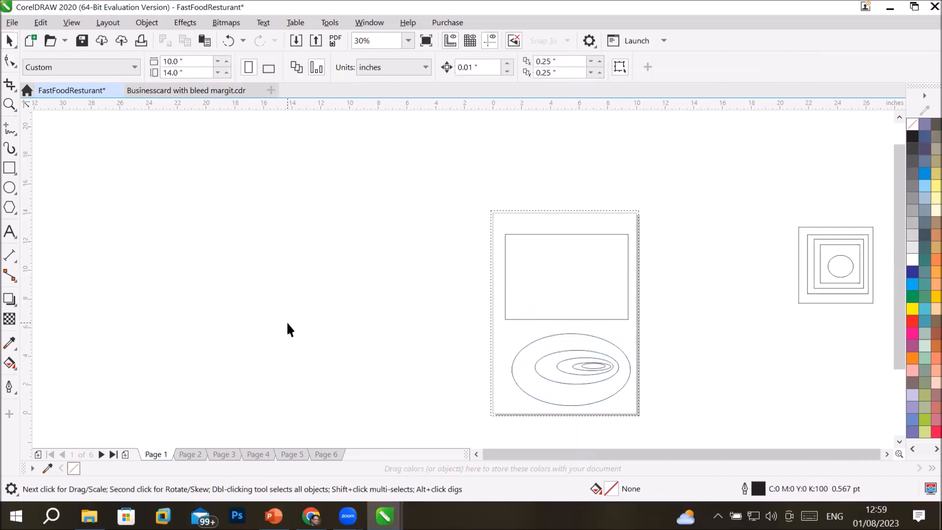
- Move the nested squares and their small inner ellipse together into the large rectangle on Page 1
{"action": "left_click_drag", "start_coordinate": [768, 200], "coordinate": [776, 343]}
{"action": "left_click_drag", "start_coordinate": [773, 308], "coordinate": [460, 293]}
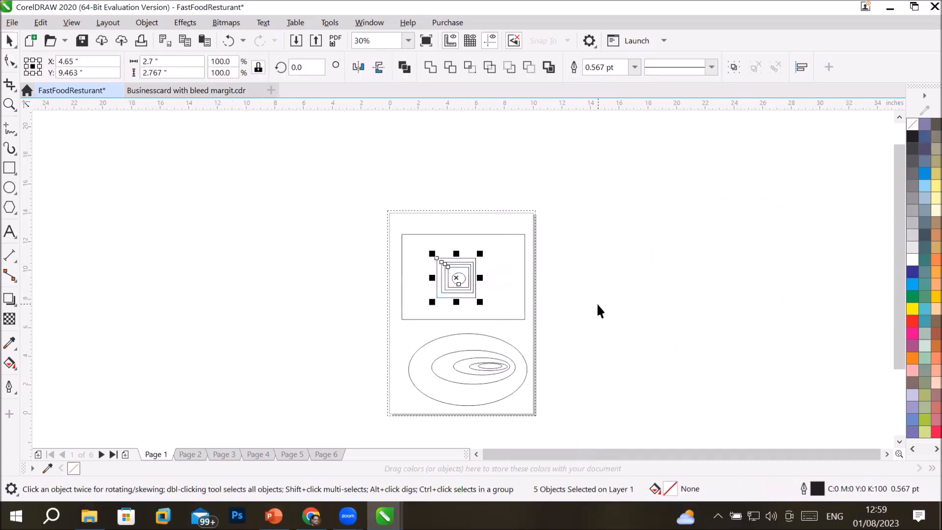
{"action": "left_click", "coordinate": [596, 302]}
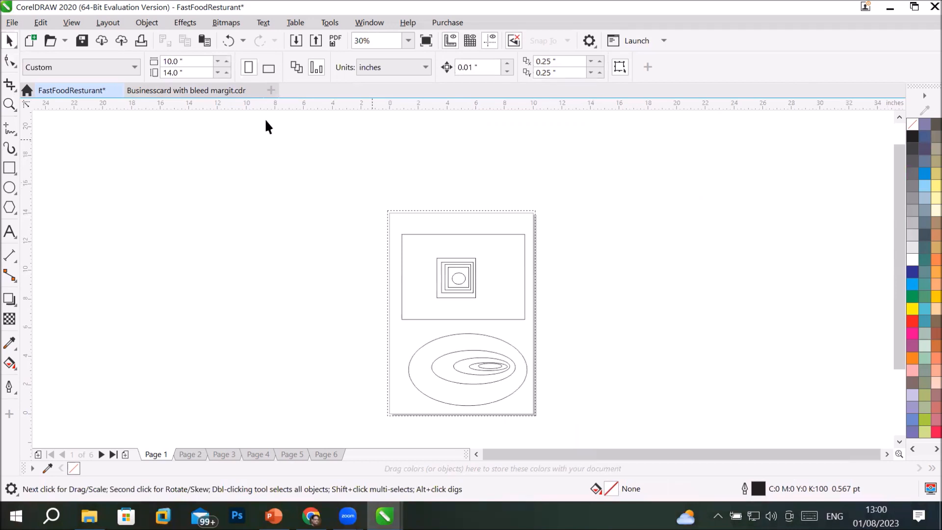
- Zoom to all objects, and magnify the small ellipse inside the nested squares by zooming to the selection
{"action": "left_click", "coordinate": [5, 105]}
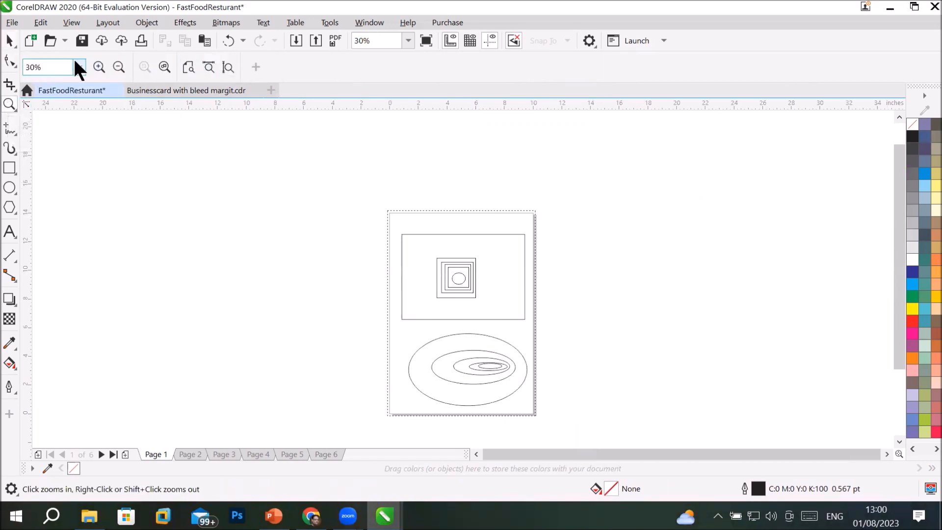
{"action": "left_click", "coordinate": [164, 68]}
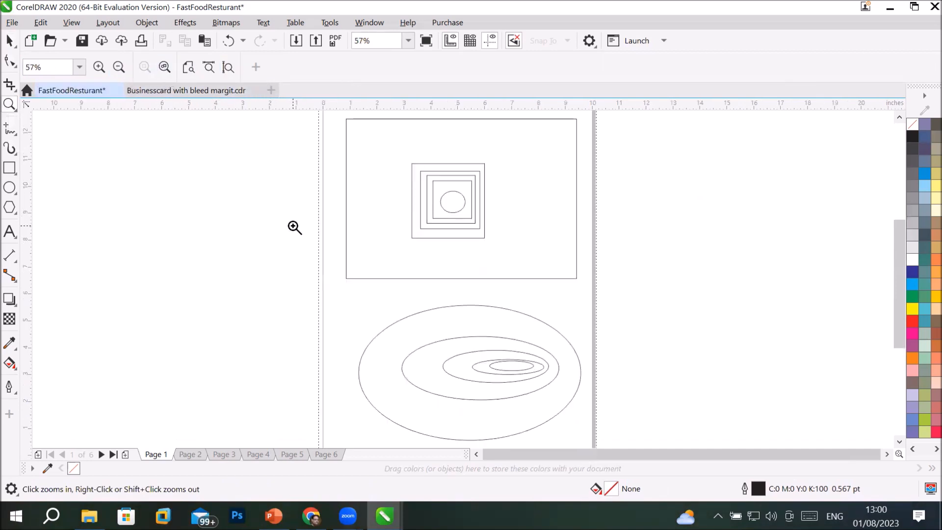
{"action": "left_click", "coordinate": [6, 43]}
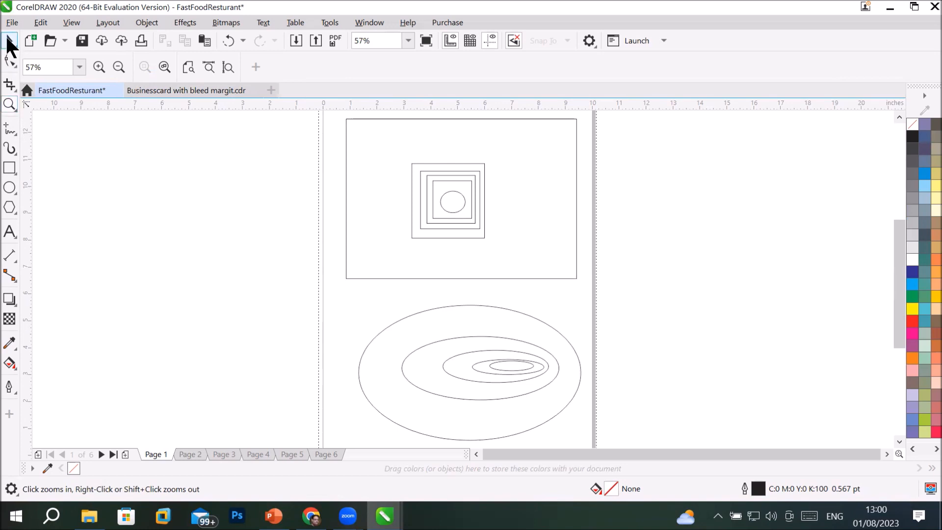
{"action": "left_click", "coordinate": [456, 197]}
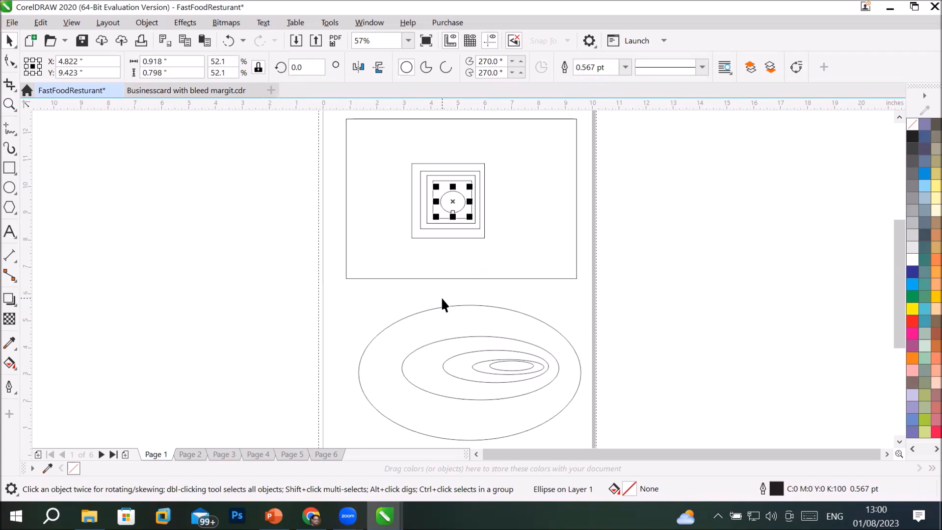
{"action": "left_click", "coordinate": [9, 104]}
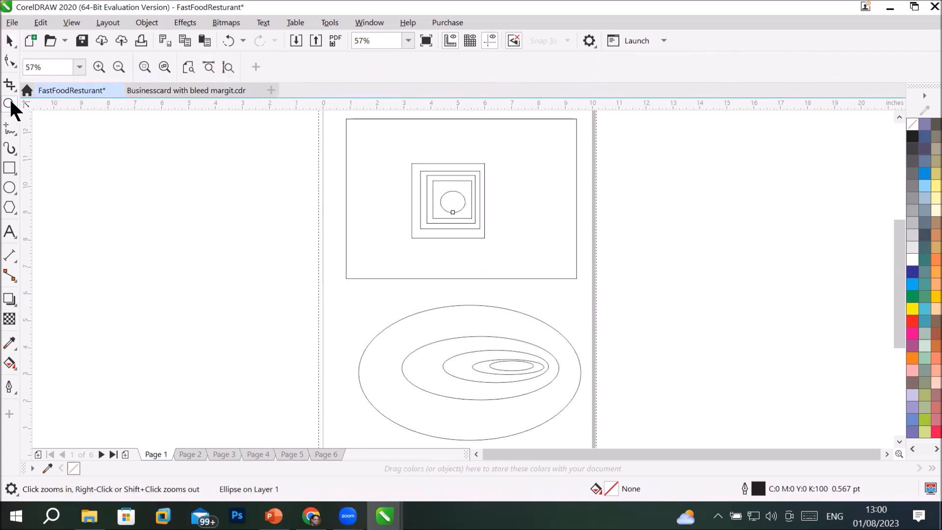
{"action": "left_click", "coordinate": [144, 66]}
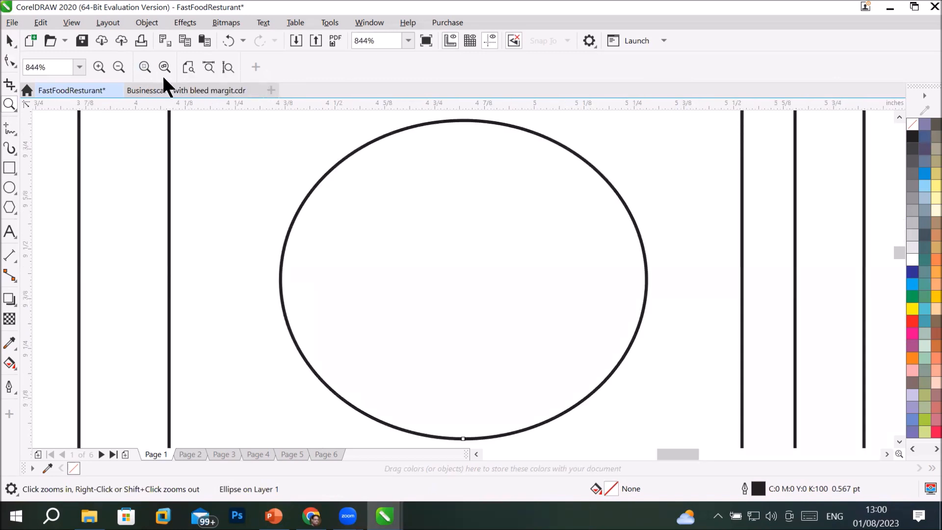
- Select the innermost of the nested ellipses on the lower half of Page 1 and zoom to that selection
{"action": "scroll", "coordinate": [264, 176], "scroll_direction": "down", "scroll_amount": 2}
{"action": "scroll", "coordinate": [264, 176], "scroll_direction": "down", "scroll_amount": 4}
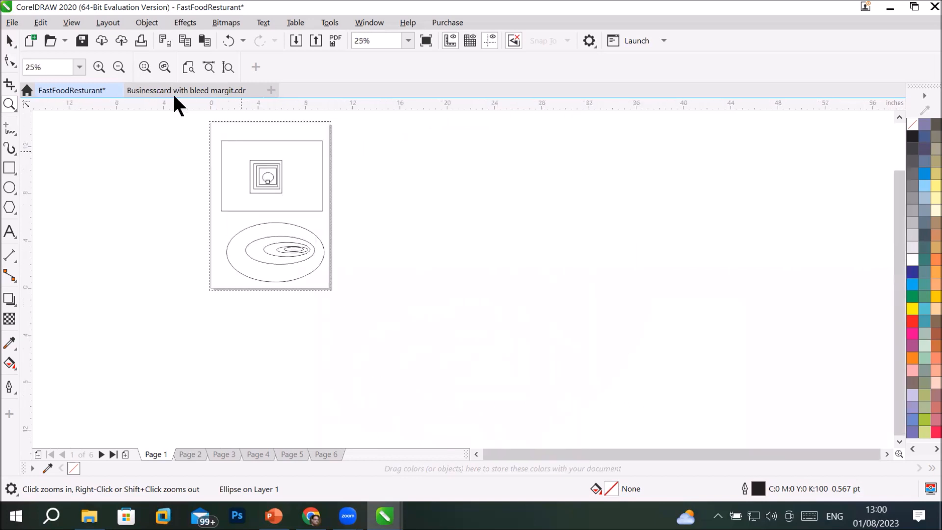
{"action": "left_click", "coordinate": [7, 42]}
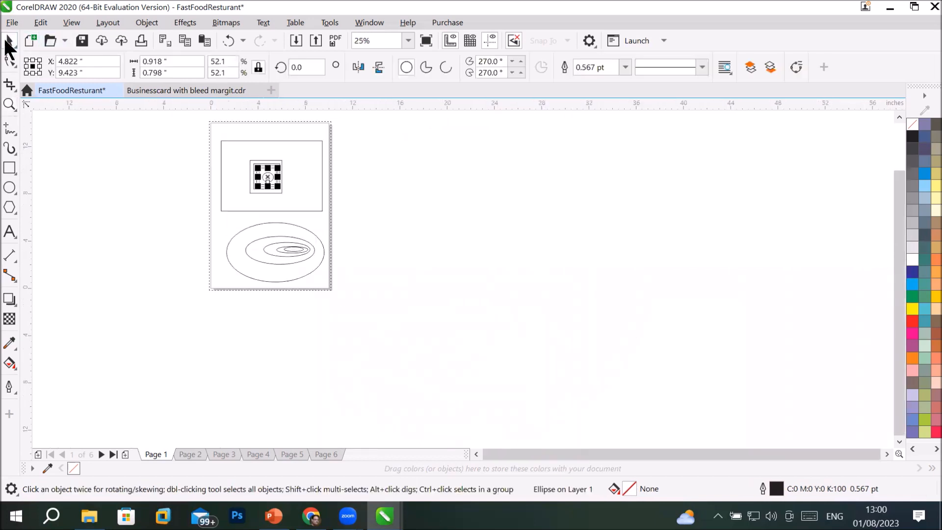
{"action": "left_click", "coordinate": [291, 249]}
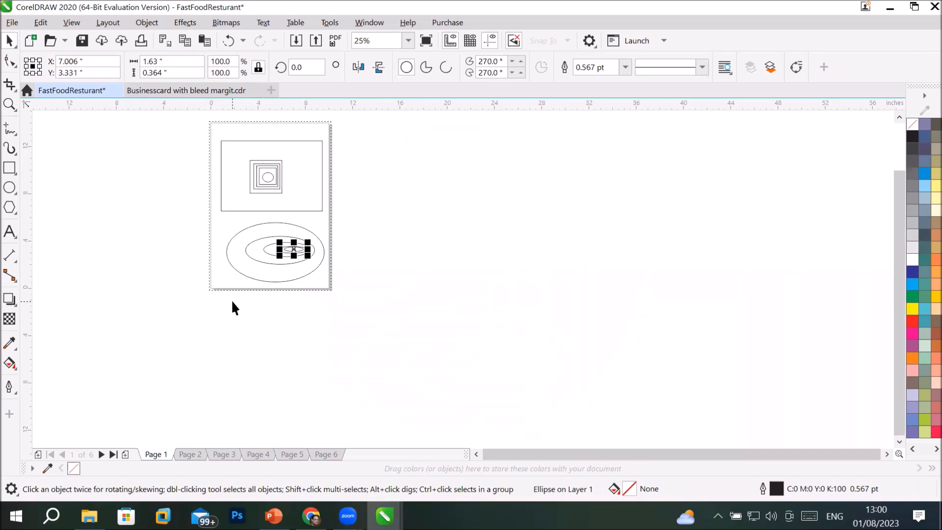
{"action": "left_click", "coordinate": [5, 105]}
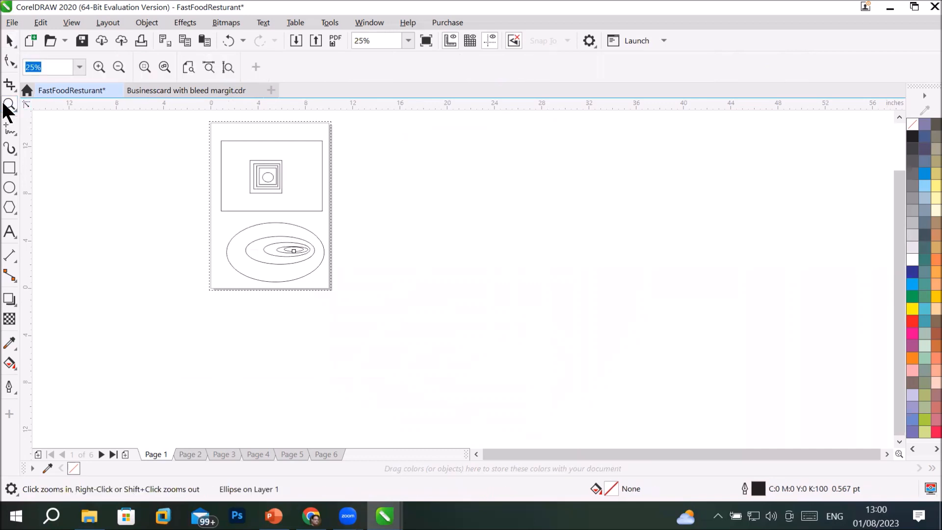
{"action": "left_click", "coordinate": [147, 68]}
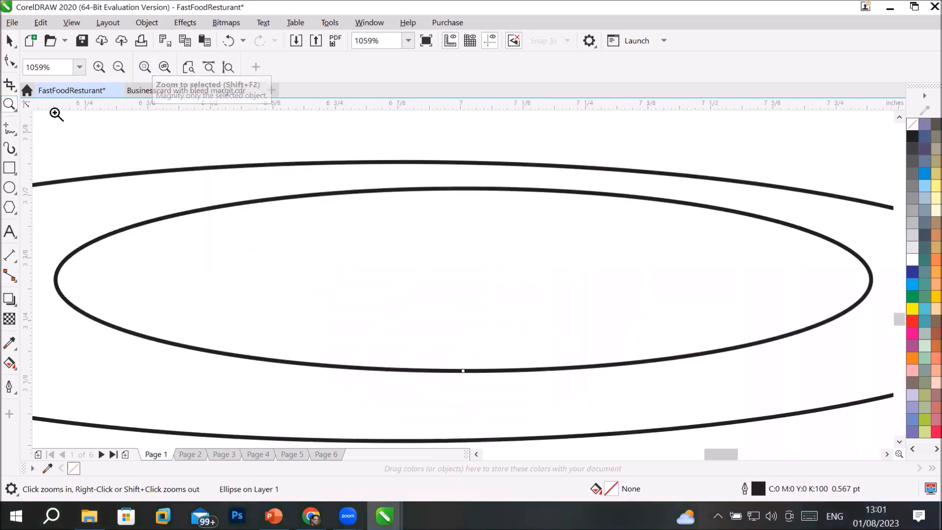
- Add the artistic text "My design" in 24 pt Arial inside the innermost ellipse
{"action": "left_click", "coordinate": [10, 232]}
{"action": "left_click", "coordinate": [247, 276]}
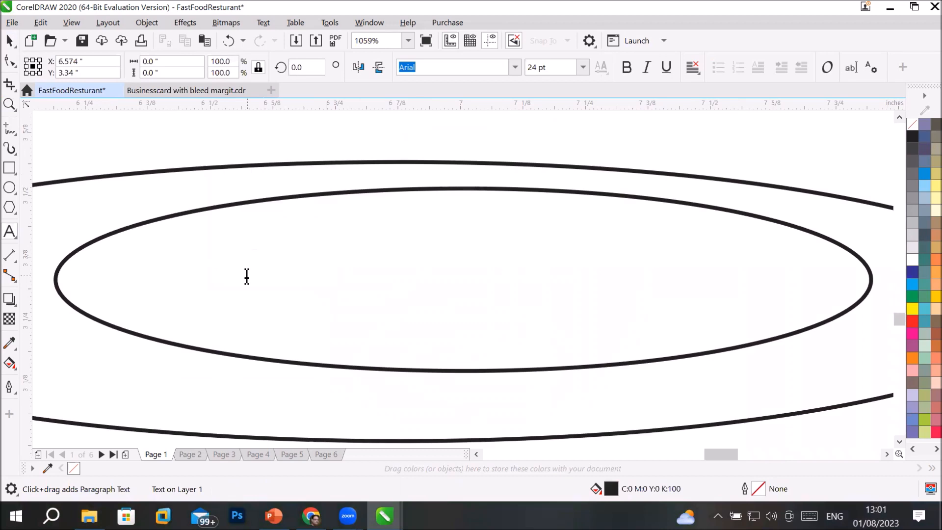
{"action": "type", "text": "My design"}
{"action": "key", "text": "Escape"}
- Scale the "My design" text down to about 9.4 pt and place it near the centre of the innermost ellipse
{"action": "left_click", "coordinate": [10, 41]}
{"action": "left_click_drag", "start_coordinate": [206, 238], "coordinate": [143, 282]}
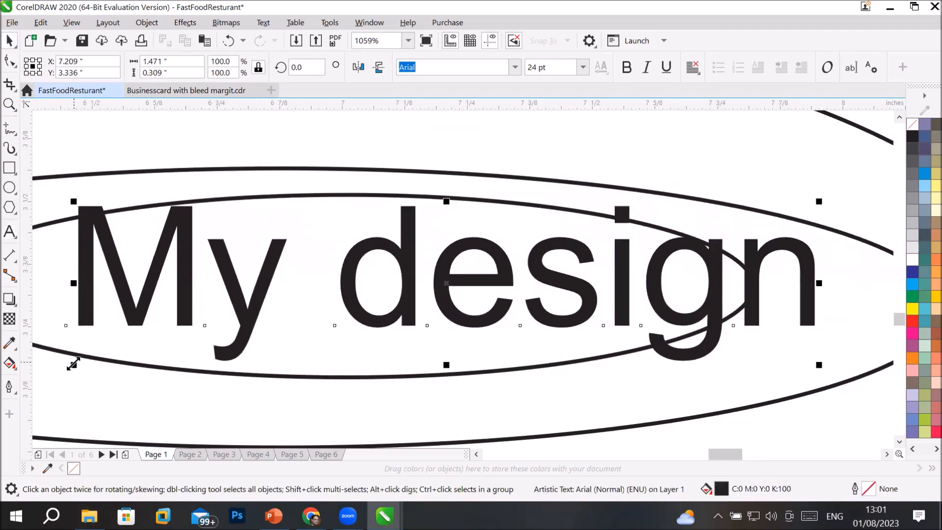
{"action": "left_click_drag", "start_coordinate": [73, 365], "coordinate": [279, 313]}
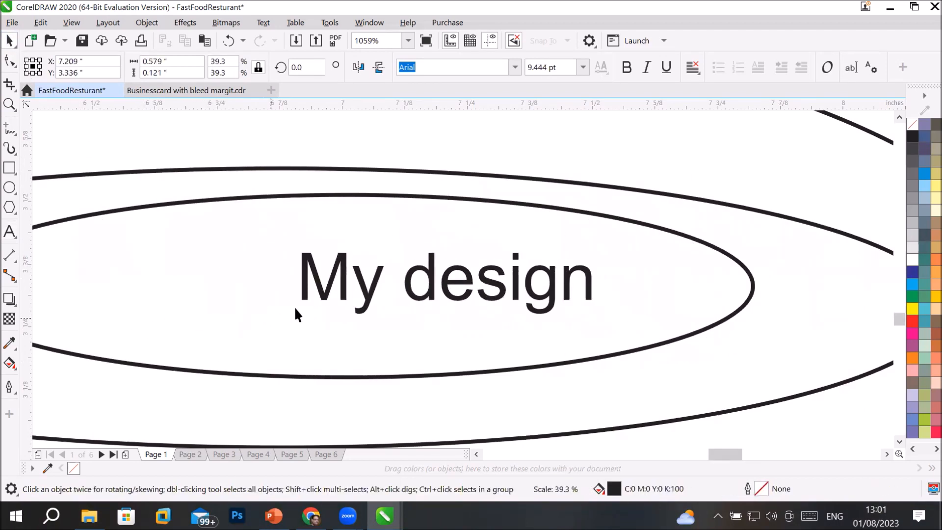
{"action": "left_click_drag", "start_coordinate": [319, 287], "coordinate": [221, 286]}
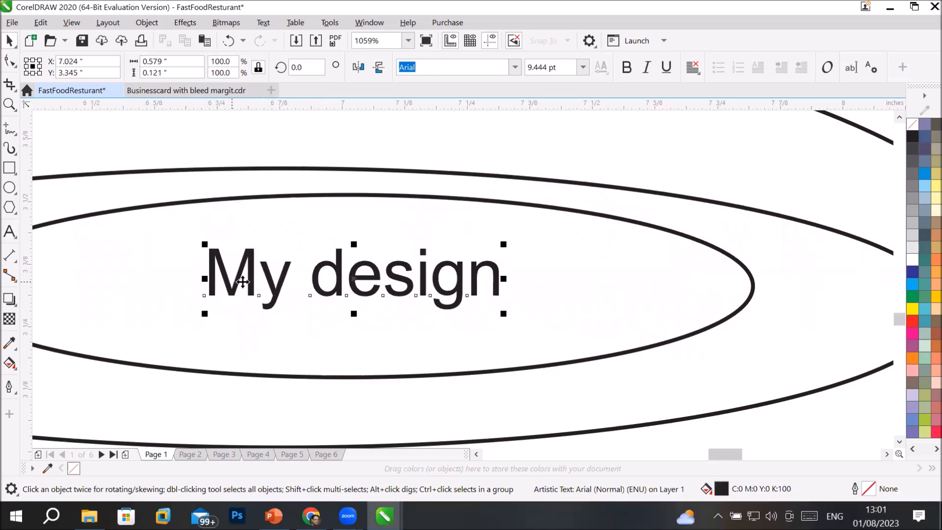
- Fill the innermost ellipse behind the text with yellow (C:0 M:0 Y:100 K:0)
{"action": "left_click", "coordinate": [484, 202]}
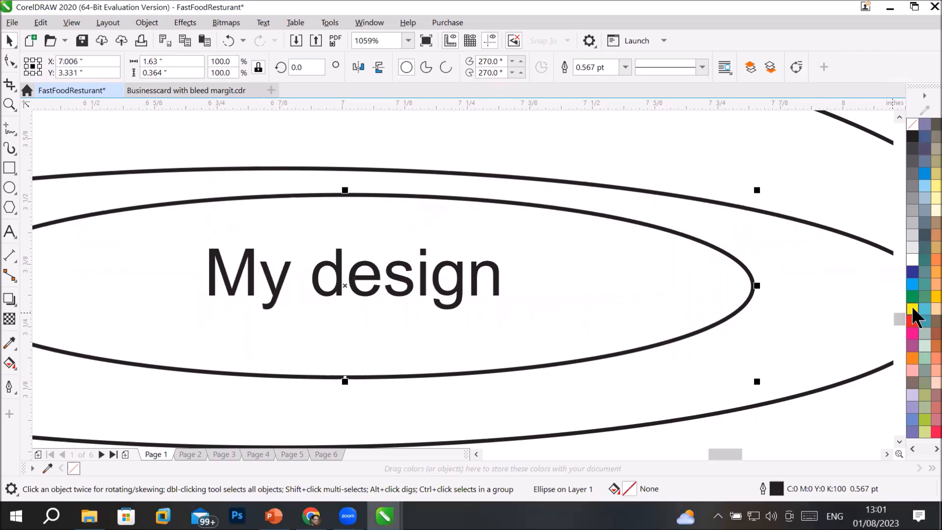
{"action": "left_click", "coordinate": [912, 310]}
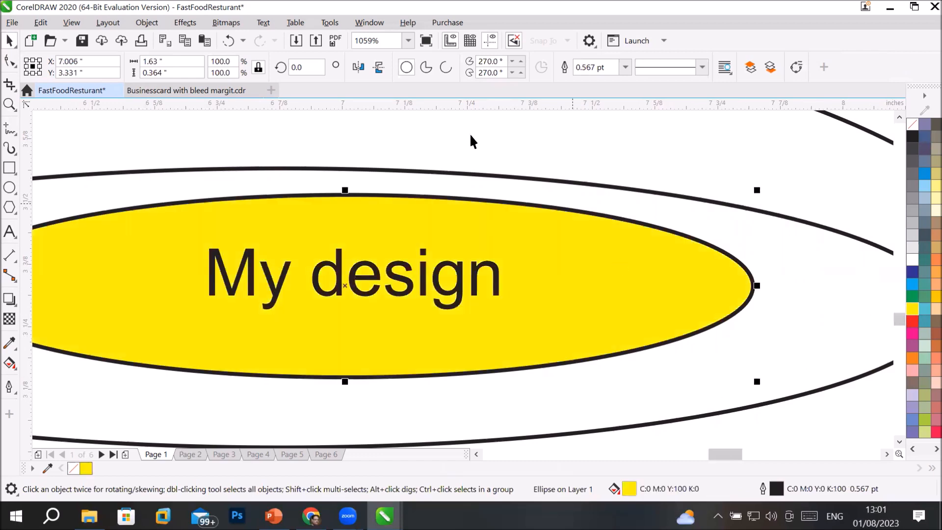
- Zoom to the whole page, and step the magnification out to 10% and back in to 41%
{"action": "left_click", "coordinate": [8, 105]}
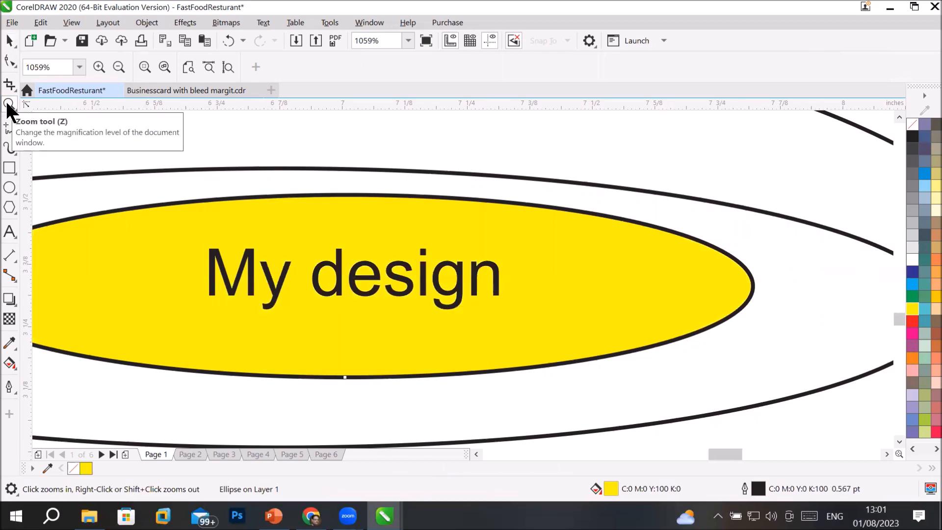
{"action": "left_click", "coordinate": [187, 67]}
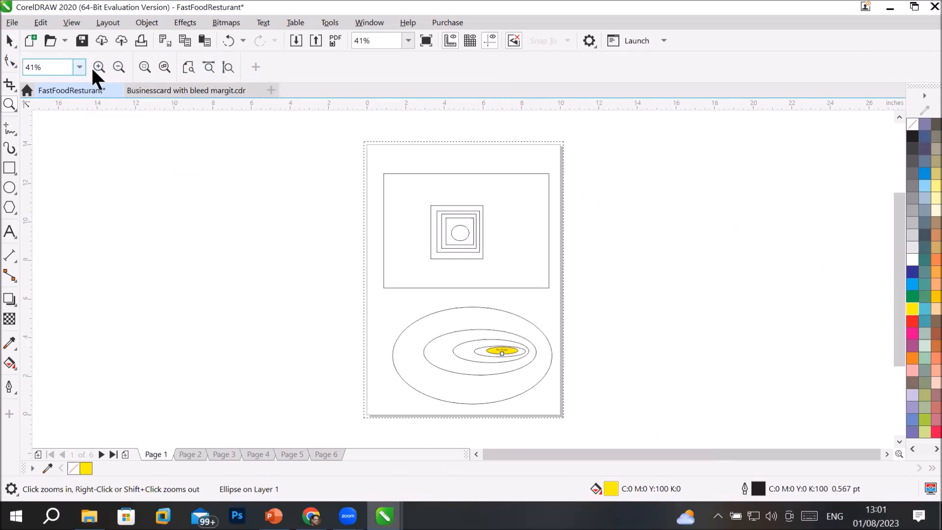
{"action": "left_click", "coordinate": [119, 67]}
{"action": "left_click", "coordinate": [120, 67]}
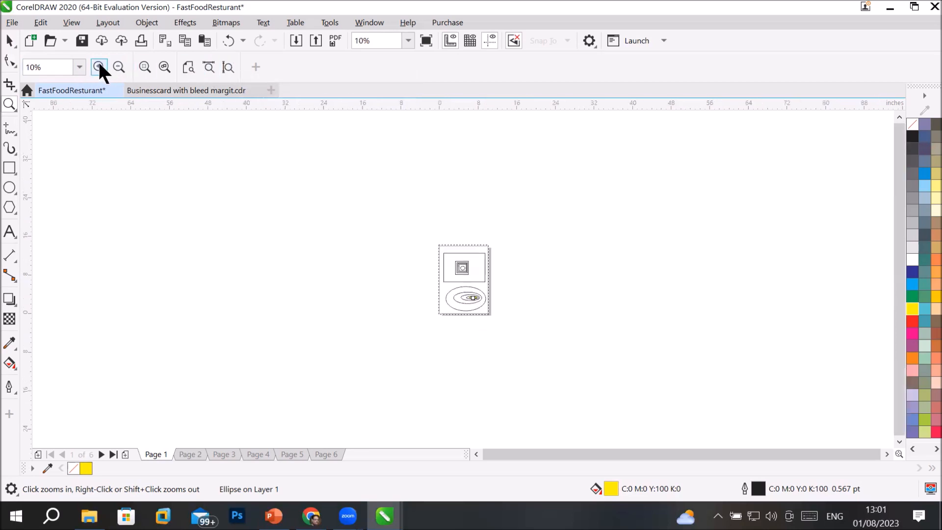
{"action": "left_click", "coordinate": [98, 66]}
{"action": "left_click", "coordinate": [99, 66]}
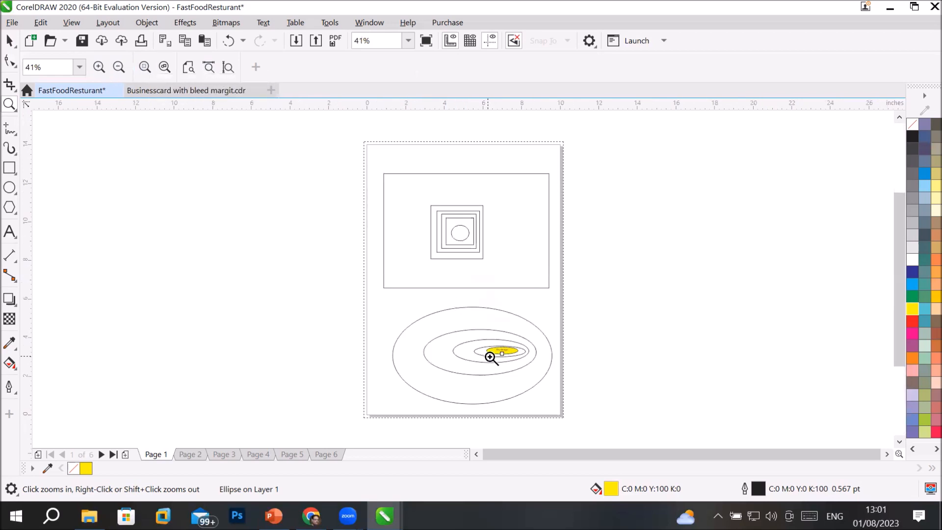
- Magnify the yellow ellipse and its text with the Zoom tool, and zoom back out to Page 1
{"action": "left_click_drag", "start_coordinate": [494, 352], "coordinate": [505, 362]}
{"action": "left_click", "coordinate": [507, 358]}
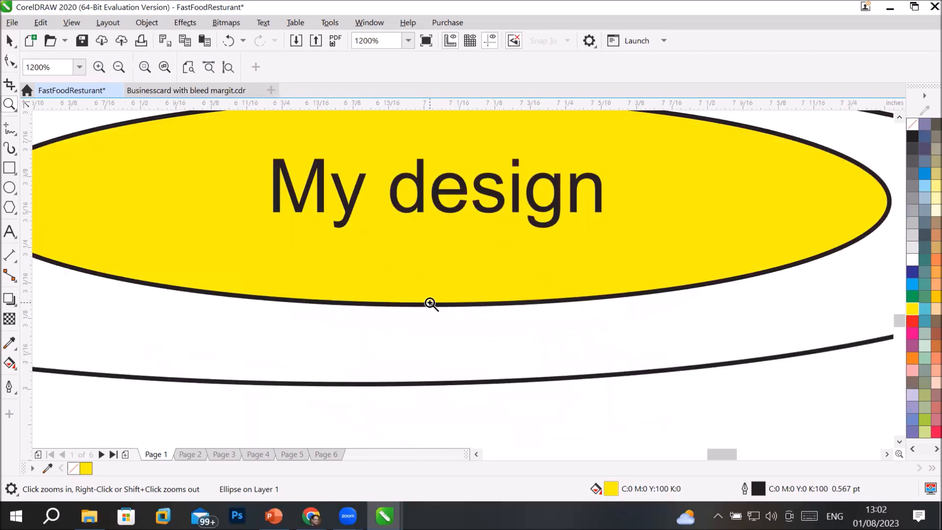
{"action": "scroll", "coordinate": [430, 304], "scroll_direction": "down", "scroll_amount": 2}
{"action": "scroll", "coordinate": [425, 303], "scroll_direction": "up", "scroll_amount": 2}
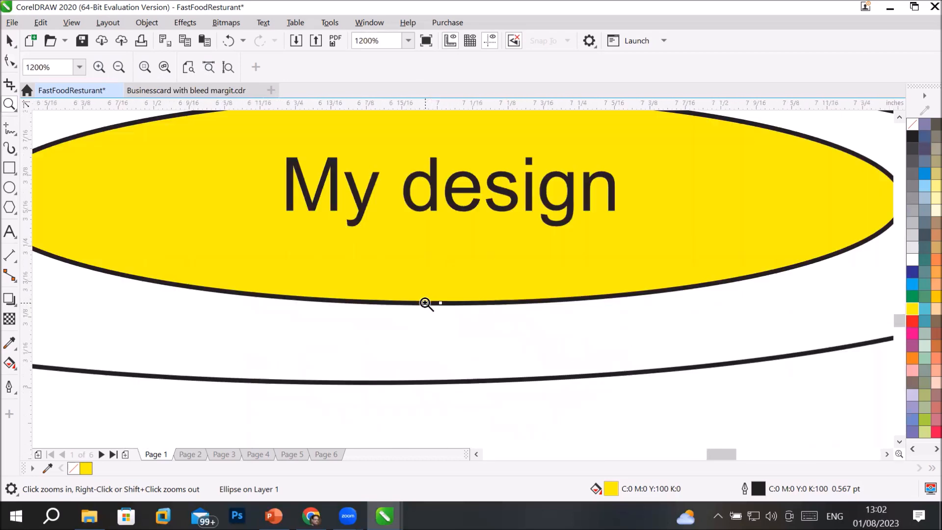
{"action": "scroll", "coordinate": [452, 303], "scroll_direction": "down", "scroll_amount": 6}
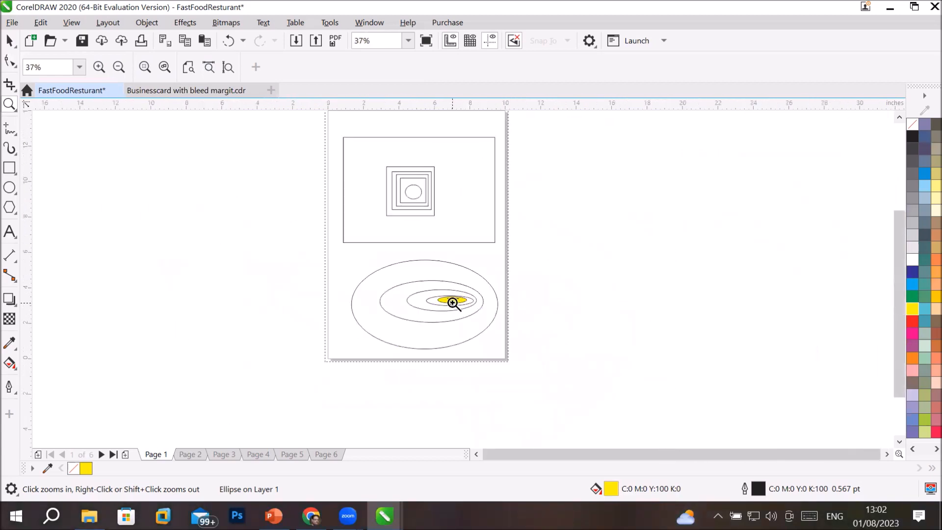
- Select the innermost of the nested squares and zoom to the selection with the Zoom tool's option
{"action": "left_click", "coordinate": [8, 41]}
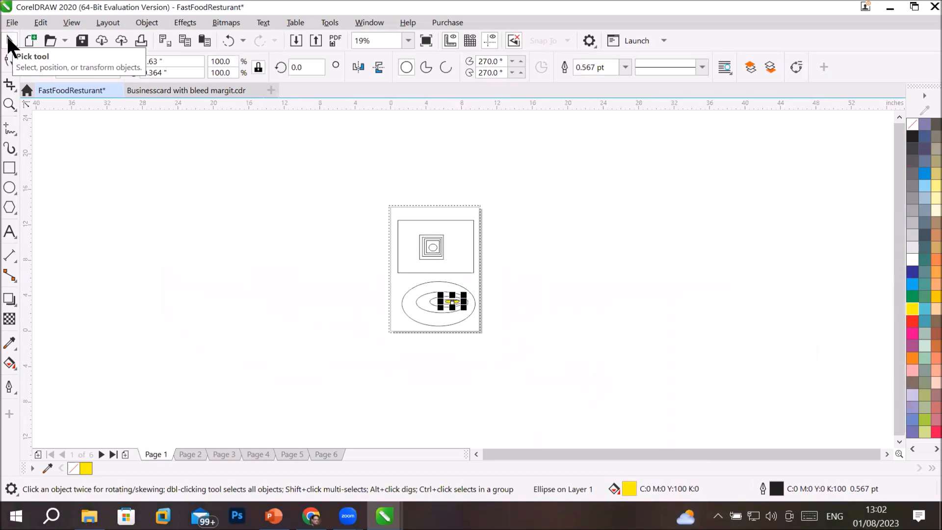
{"action": "scroll", "coordinate": [450, 243], "scroll_direction": "up", "scroll_amount": 1}
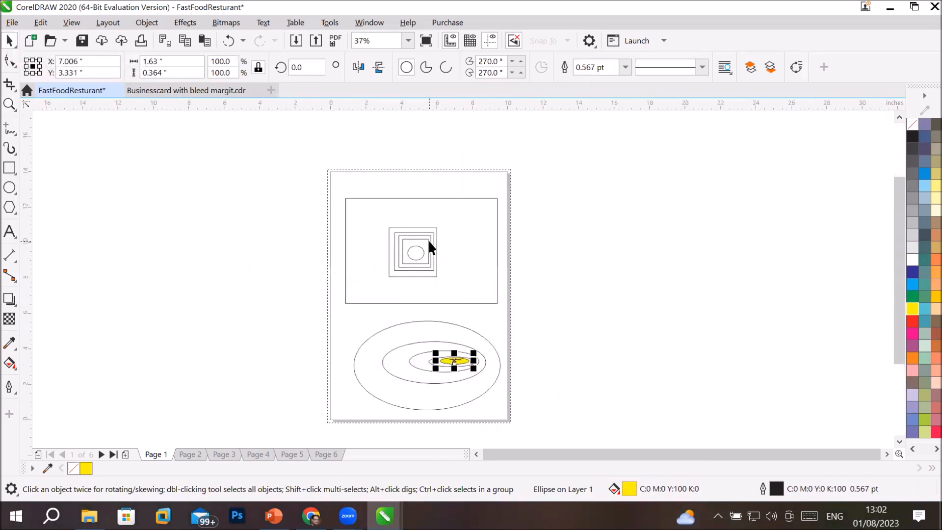
{"action": "left_click", "coordinate": [429, 242]}
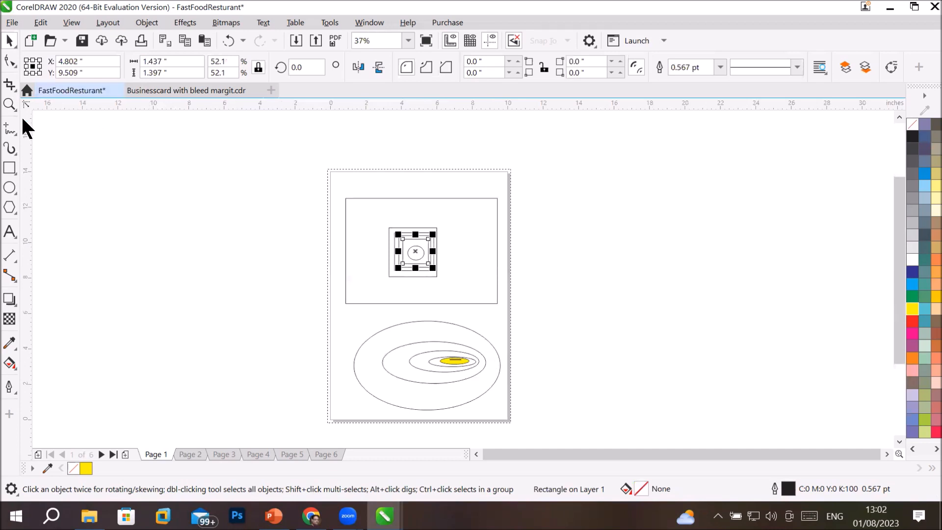
{"action": "left_click", "coordinate": [10, 104]}
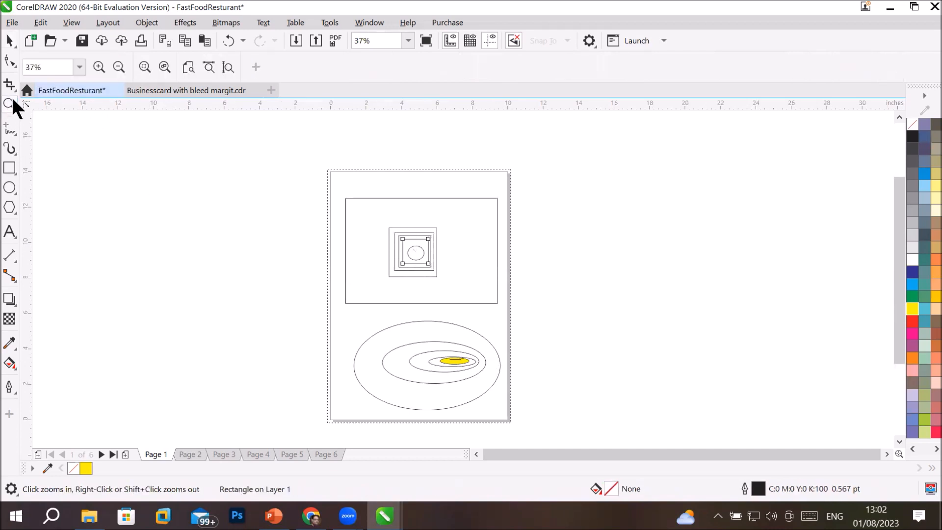
{"action": "left_click", "coordinate": [144, 65]}
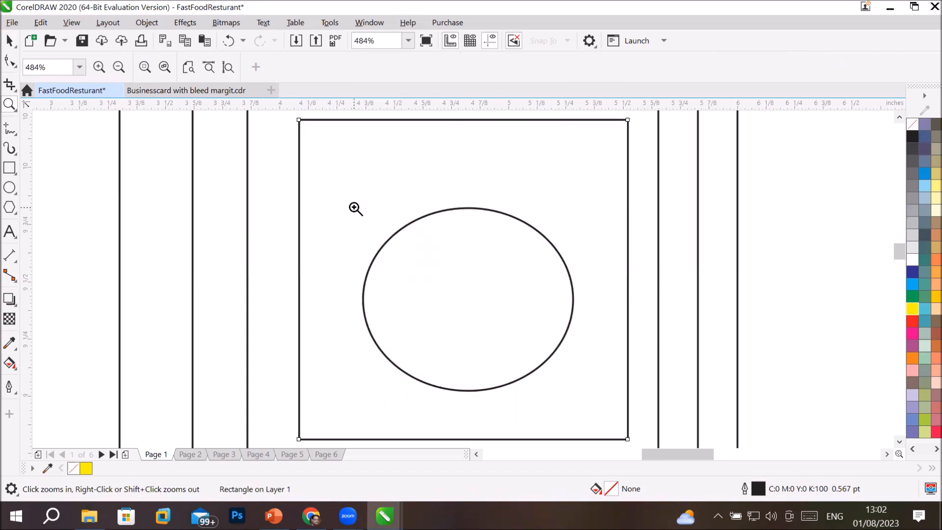
- Zoom out and in around the nested squares, going as far out as 1%, and zoom to the page height
{"action": "scroll", "coordinate": [356, 209], "scroll_direction": "down", "scroll_amount": 6}
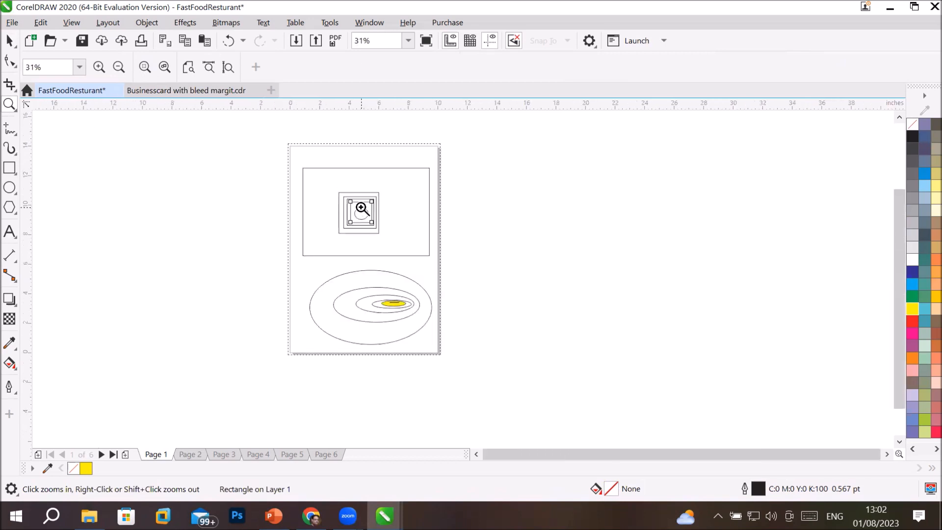
{"action": "scroll", "coordinate": [362, 209], "scroll_direction": "up", "scroll_amount": 4}
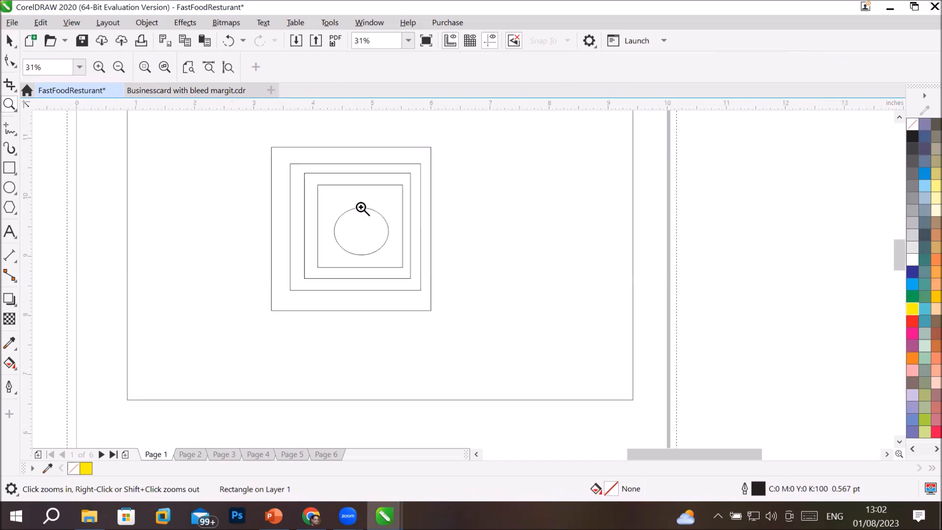
{"action": "scroll", "coordinate": [362, 208], "scroll_direction": "down", "scroll_amount": 7}
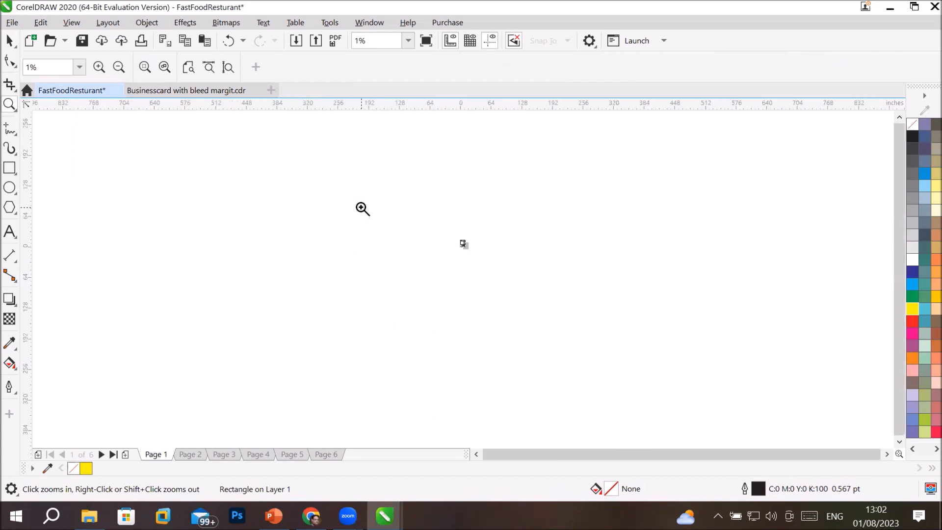
{"action": "scroll", "coordinate": [362, 208], "scroll_direction": "up", "scroll_amount": 4}
{"action": "scroll", "coordinate": [362, 208], "scroll_direction": "up", "scroll_amount": 2}
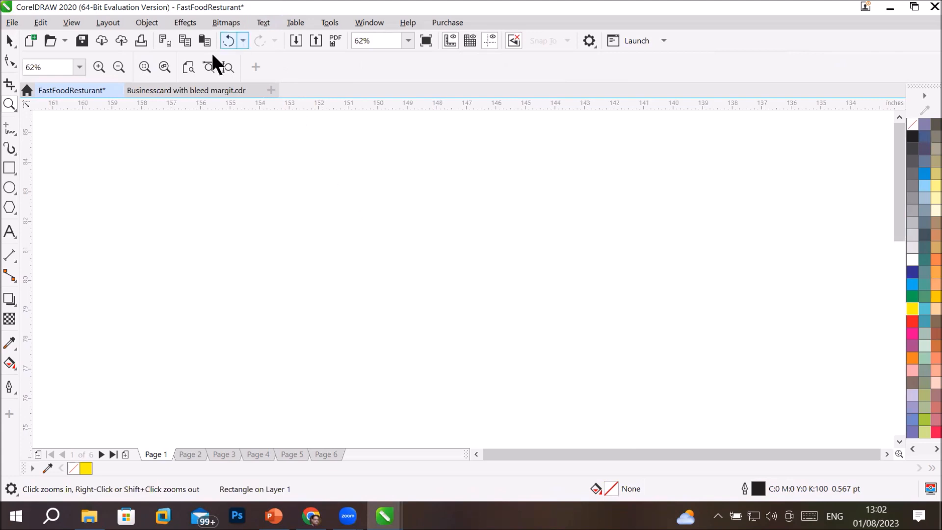
{"action": "left_click", "coordinate": [222, 66]}
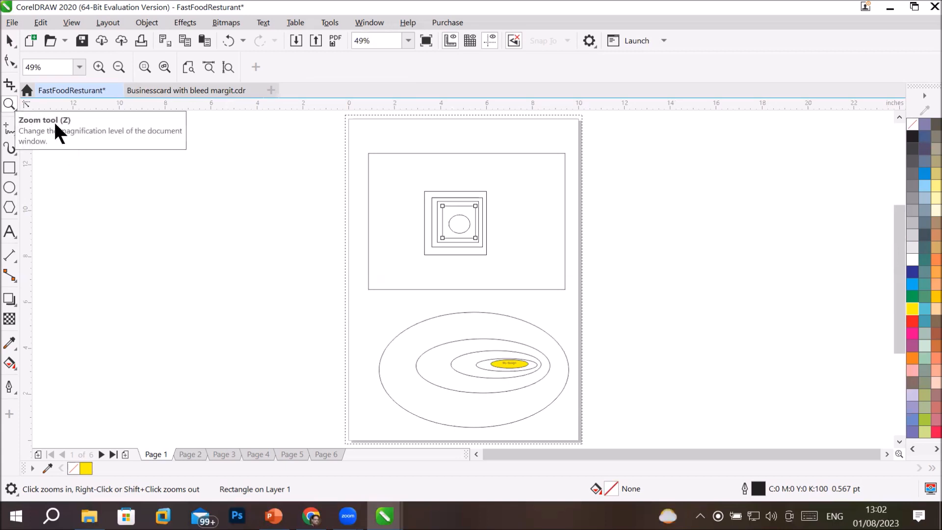
- Activate the Pan tool and magnify Page 1 stepwise to 389%
{"action": "left_click", "coordinate": [8, 105]}
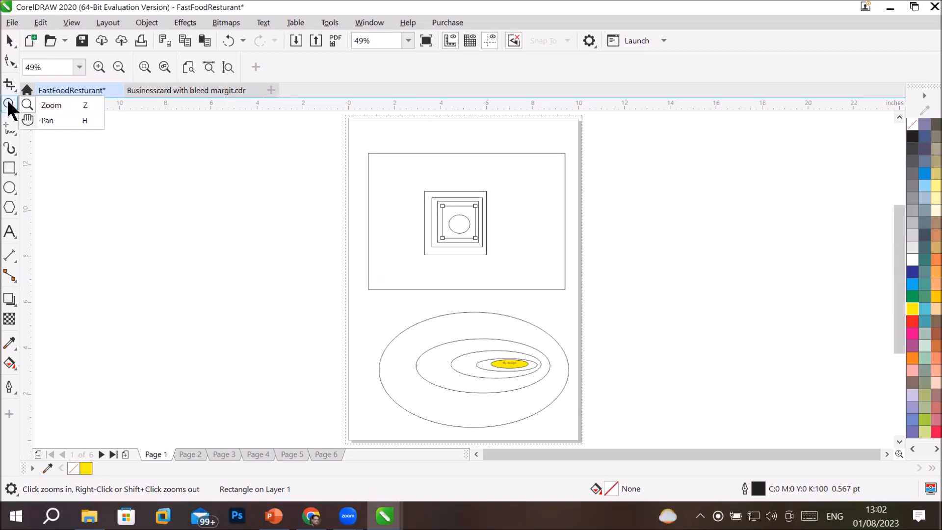
{"action": "left_click", "coordinate": [57, 119]}
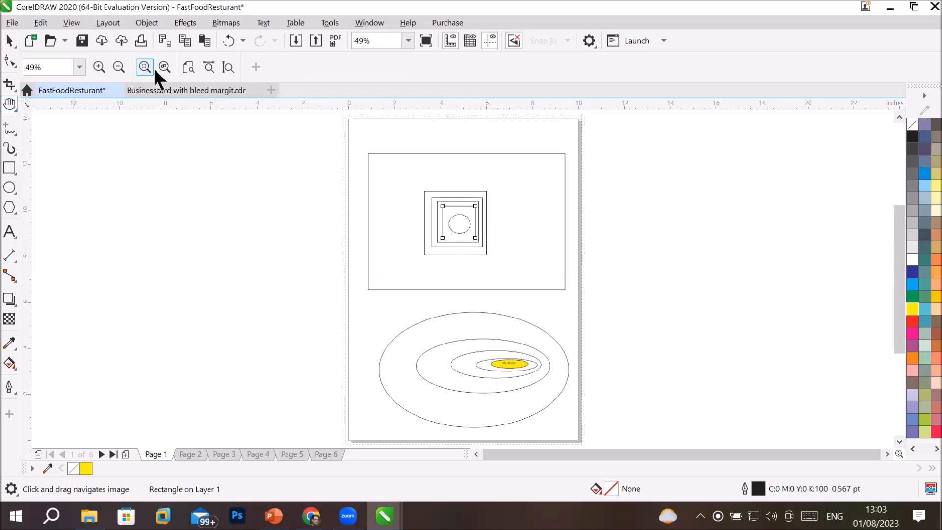
{"action": "left_click", "coordinate": [97, 68]}
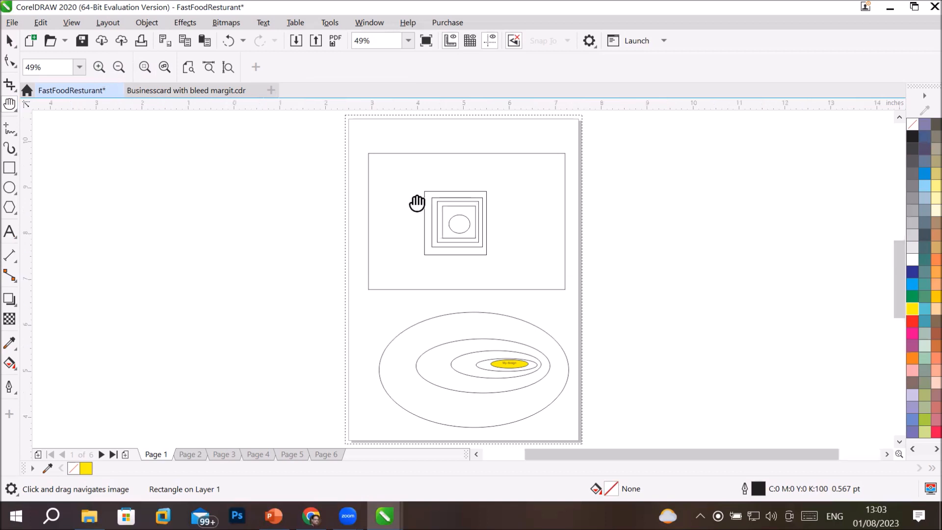
{"action": "left_click", "coordinate": [97, 68]}
{"action": "left_click", "coordinate": [97, 68]}
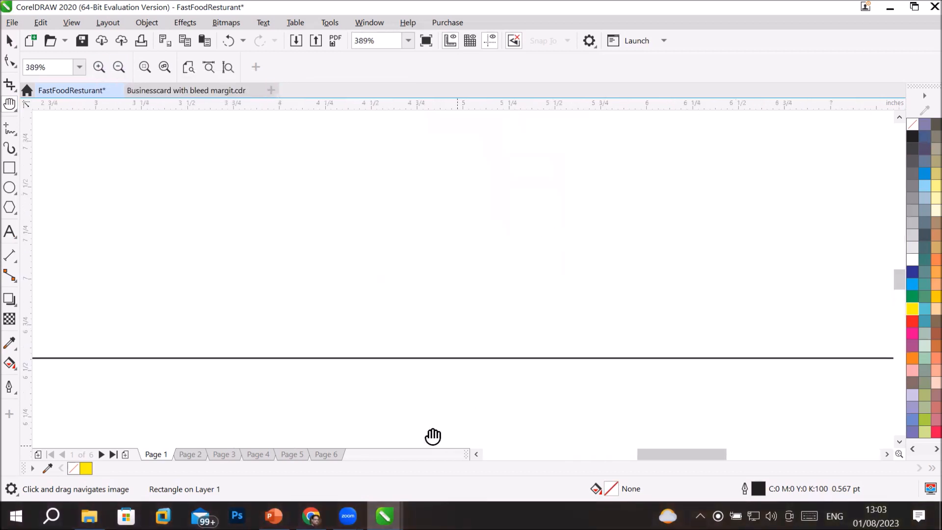
- Switch to the Zoom tool, scroll down to the yellow "My design" ellipse and back up to the largest ellipse's upper edge
{"action": "left_click", "coordinate": [10, 106]}
{"action": "left_click", "coordinate": [43, 100]}
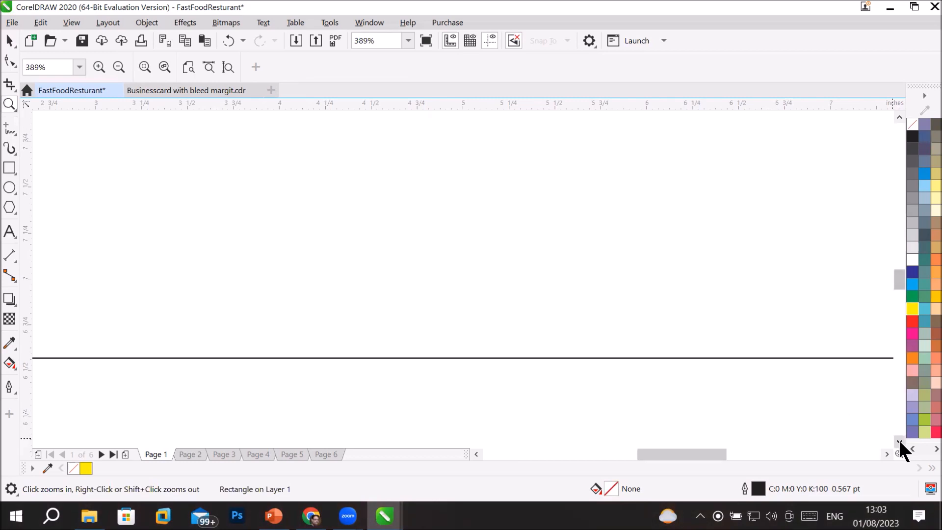
{"action": "scroll", "coordinate": [899, 440], "scroll_direction": "down", "scroll_amount": 3}
{"action": "scroll", "coordinate": [899, 438], "scroll_direction": "down", "scroll_amount": 8}
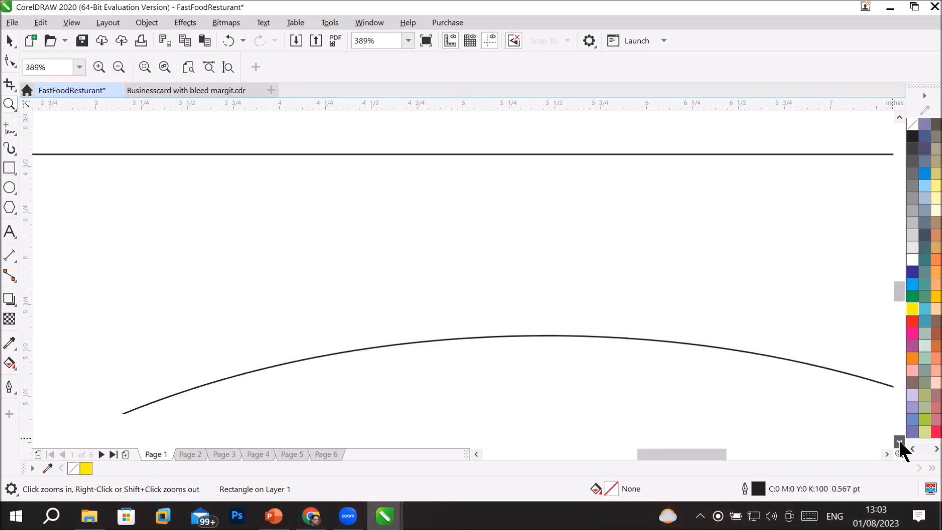
{"action": "scroll", "coordinate": [899, 438], "scroll_direction": "down", "scroll_amount": 6}
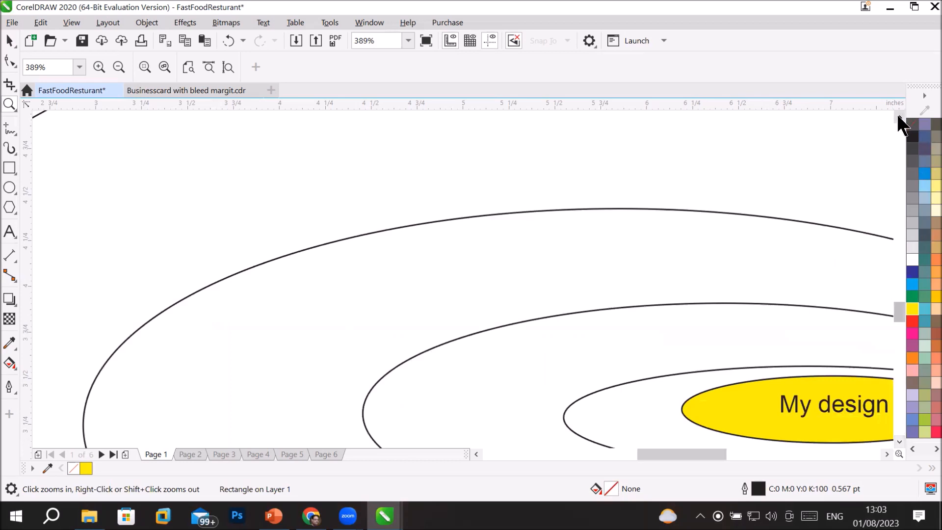
{"action": "scroll", "coordinate": [899, 117], "scroll_direction": "up", "scroll_amount": 6}
{"action": "scroll", "coordinate": [901, 124], "scroll_direction": "up", "scroll_amount": 3}
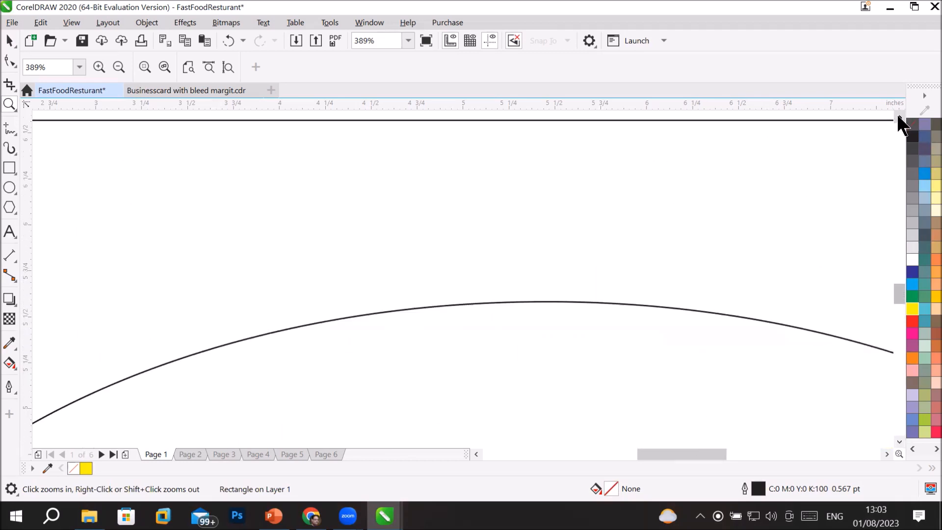
- Pan the magnified page with the Pan tool until the innermost square and its small ellipse are in view
{"action": "key", "text": "space"}
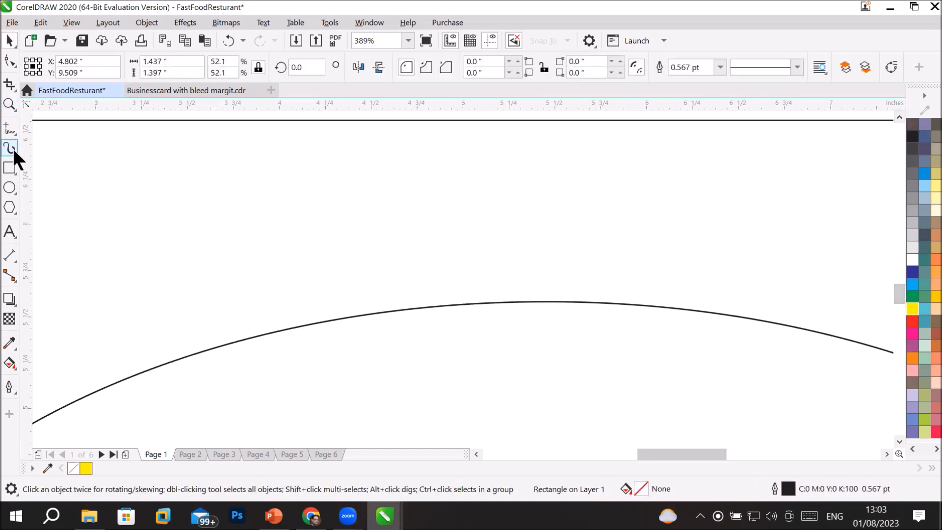
{"action": "left_click", "coordinate": [14, 108]}
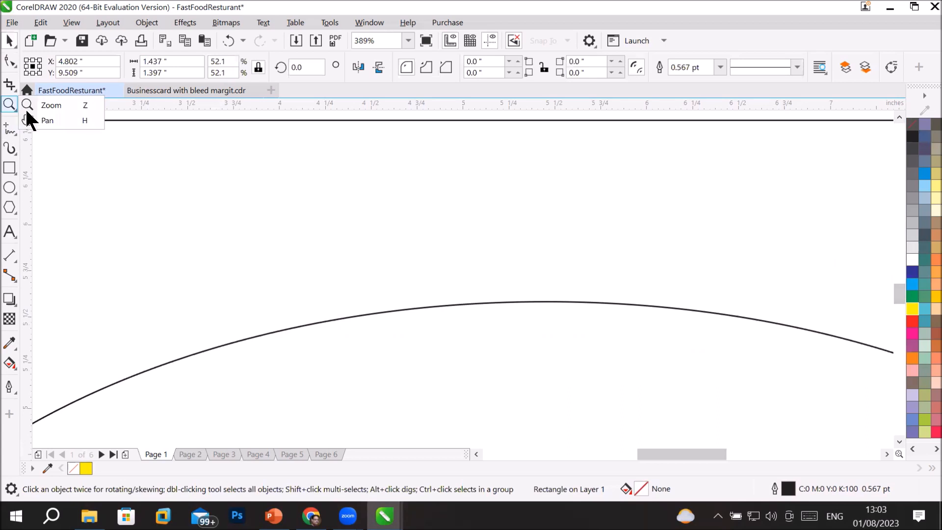
{"action": "left_click", "coordinate": [45, 120]}
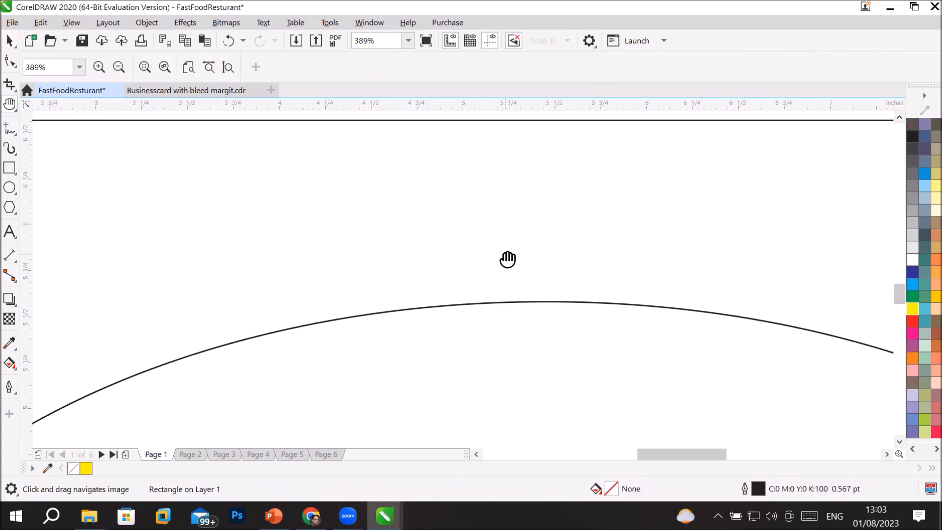
{"action": "left_click_drag", "start_coordinate": [508, 259], "coordinate": [494, 382]}
{"action": "left_click_drag", "start_coordinate": [457, 211], "coordinate": [458, 351]}
{"action": "left_click_drag", "start_coordinate": [429, 188], "coordinate": [481, 361]}
{"action": "left_click_drag", "start_coordinate": [572, 213], "coordinate": [423, 391]}
{"action": "left_click_drag", "start_coordinate": [309, 287], "coordinate": [595, 339]}
{"action": "left_click_drag", "start_coordinate": [548, 275], "coordinate": [410, 343]}
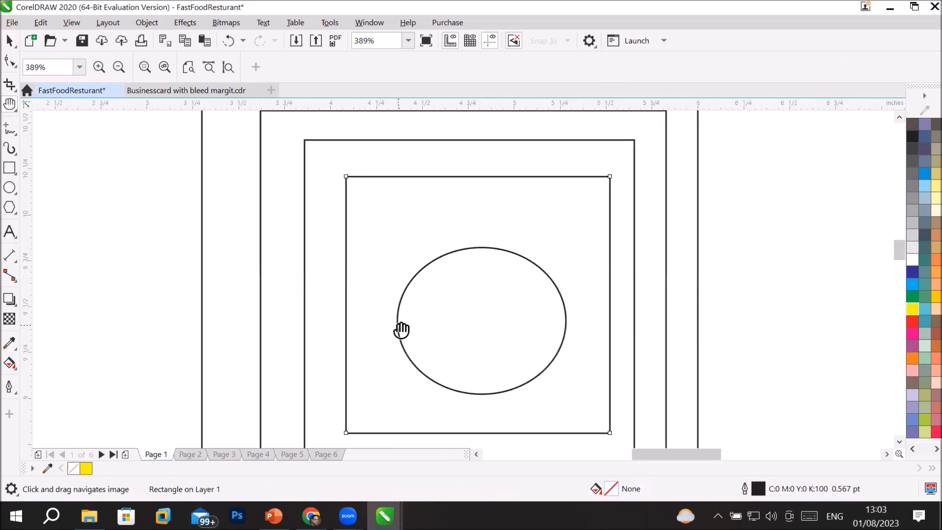
{"action": "left_click_drag", "start_coordinate": [401, 330], "coordinate": [406, 336]}
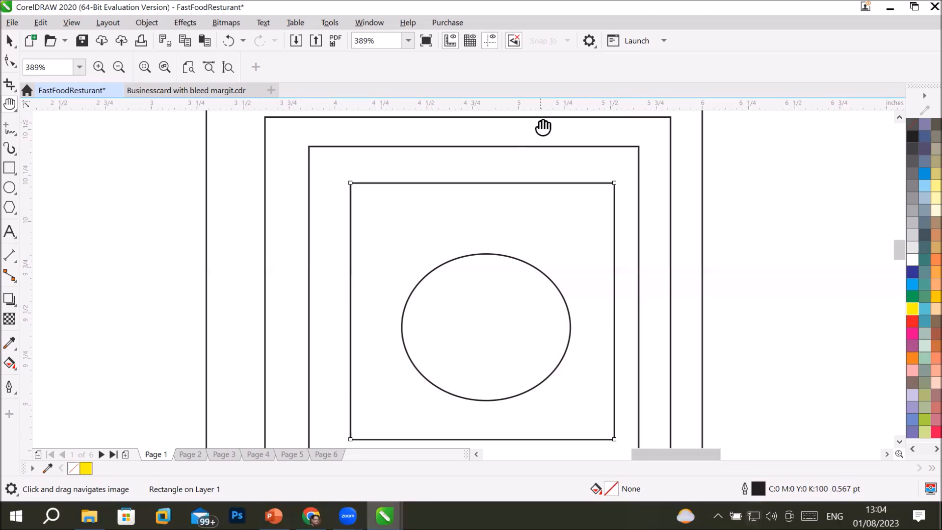
- Magnify the inside of the innermost square to 1555% with the Zoom tool and pan across to the small ellipse
{"action": "left_click", "coordinate": [14, 108]}
{"action": "left_click", "coordinate": [37, 105]}
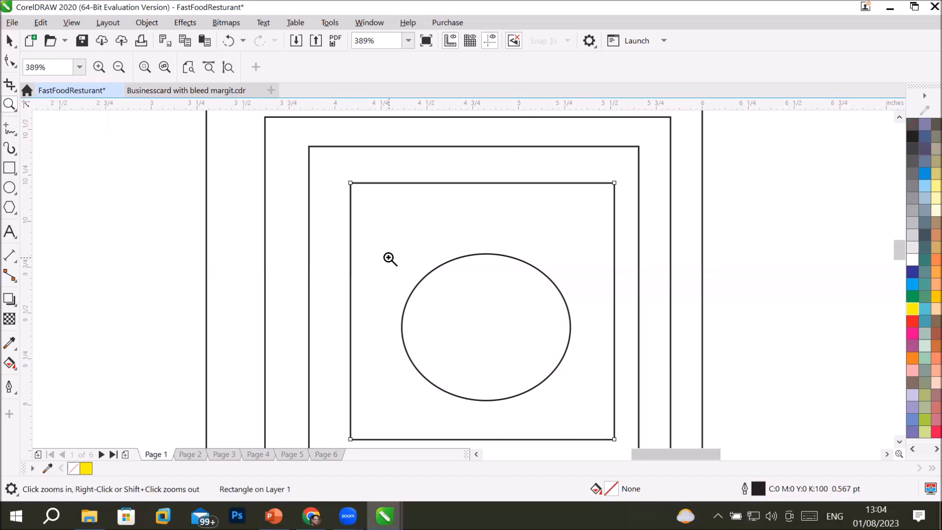
{"action": "left_click", "coordinate": [389, 259]}
{"action": "left_click", "coordinate": [390, 259]}
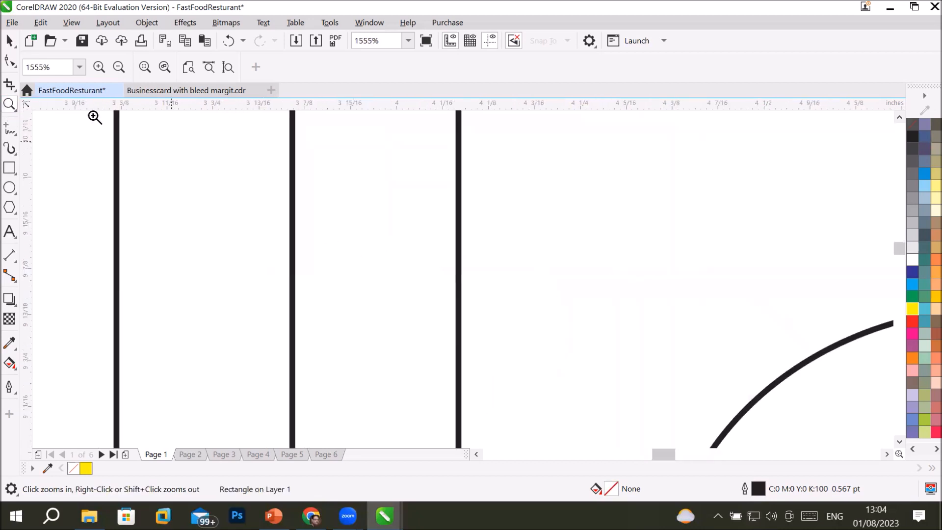
{"action": "left_click", "coordinate": [12, 109]}
{"action": "left_click", "coordinate": [47, 121]}
{"action": "left_click_drag", "start_coordinate": [539, 273], "coordinate": [437, 235]}
{"action": "left_click_drag", "start_coordinate": [629, 257], "coordinate": [511, 240]}
{"action": "left_click_drag", "start_coordinate": [272, 225], "coordinate": [340, 322]}
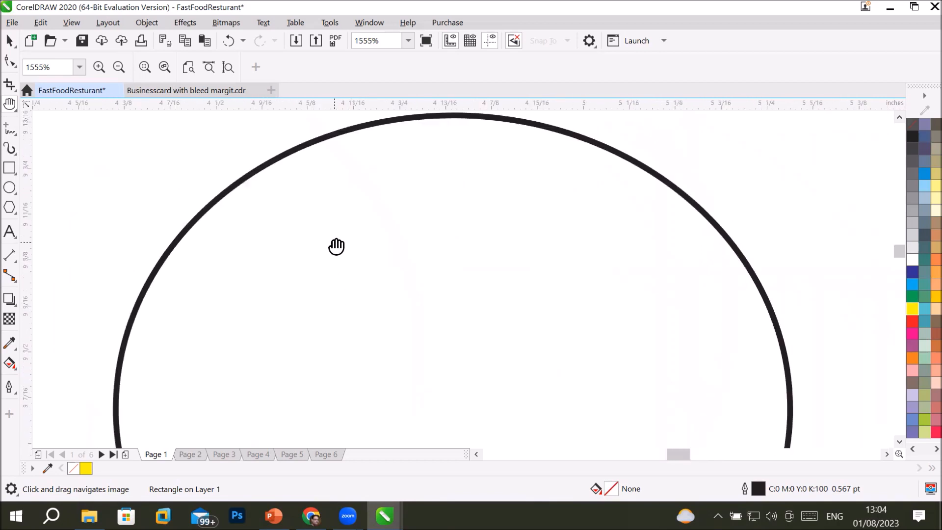
- Scroll around the magnified small ellipse up to the innermost square's upper edge, and zoom back to the page height
{"action": "left_click", "coordinate": [898, 441]}
{"action": "left_click_drag", "start_coordinate": [898, 441], "coordinate": [887, 449]}
{"action": "left_click_drag", "start_coordinate": [475, 453], "coordinate": [475, 452]}
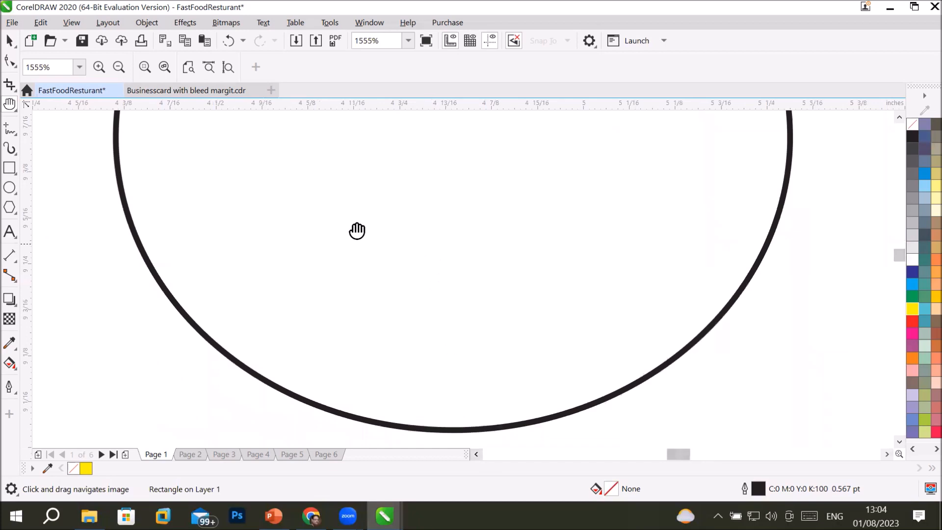
{"action": "scroll", "coordinate": [358, 229], "scroll_direction": "up", "scroll_amount": 5}
{"action": "scroll", "coordinate": [337, 301], "scroll_direction": "up", "scroll_amount": 6}
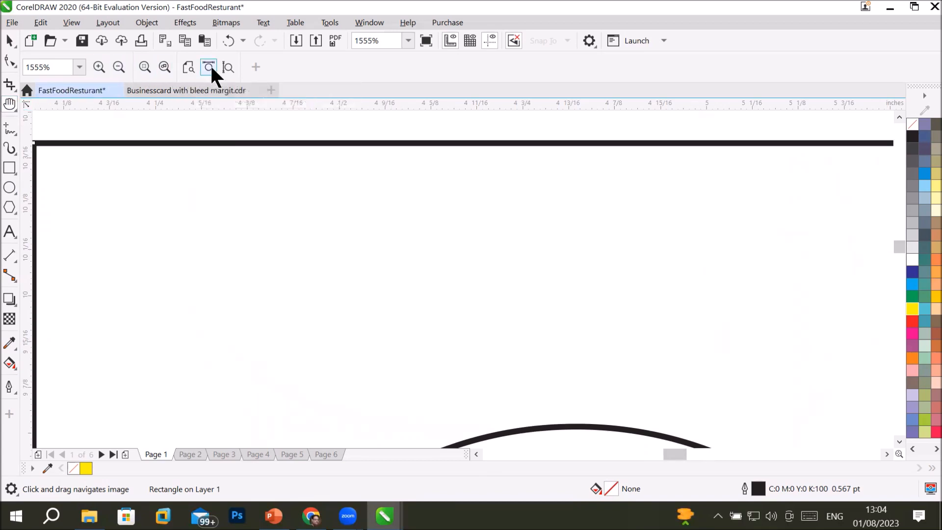
{"action": "left_click", "coordinate": [224, 68]}
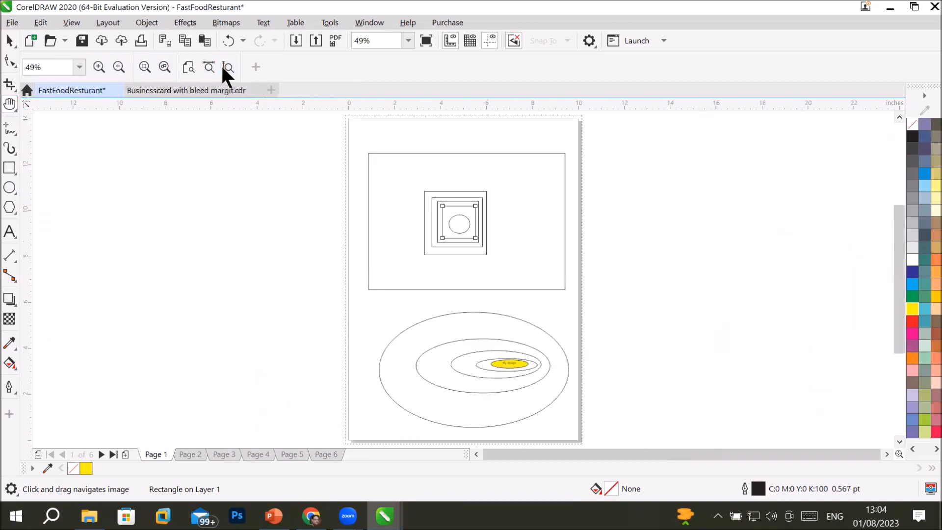
- Browse Page 2 and Page 3 with the Zoom tool, magnify Page 3 to 200%, bring it fully into view, and return to the Pick tool
{"action": "left_click", "coordinate": [11, 108]}
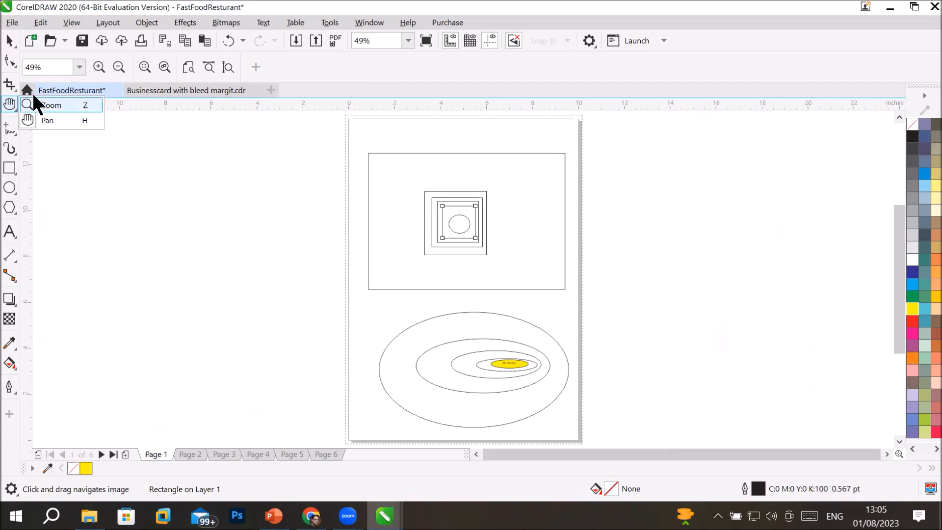
{"action": "left_click", "coordinate": [56, 104]}
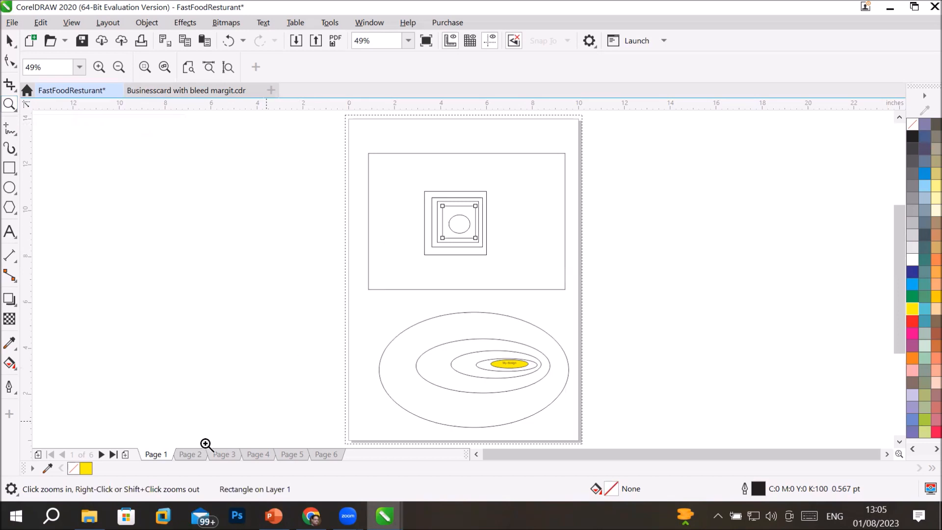
{"action": "left_click", "coordinate": [189, 454]}
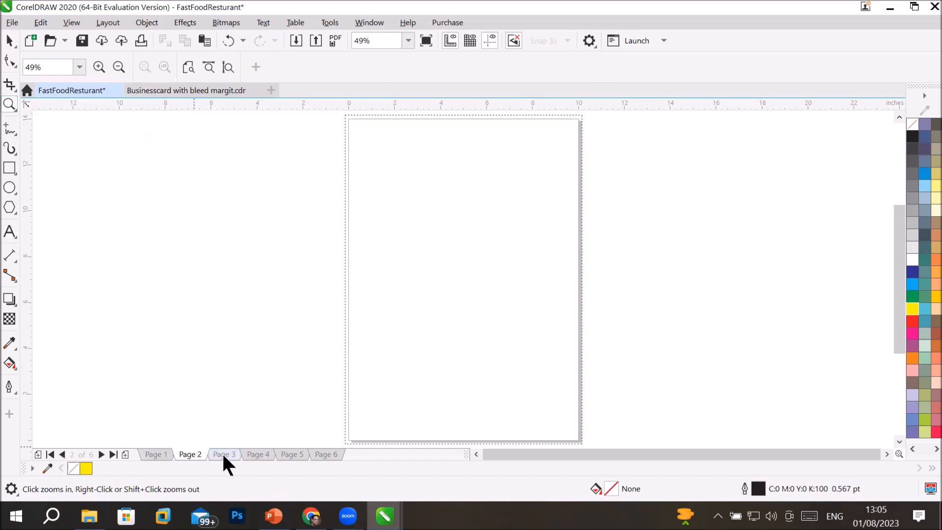
{"action": "left_click", "coordinate": [222, 452]}
{"action": "left_click", "coordinate": [490, 324]}
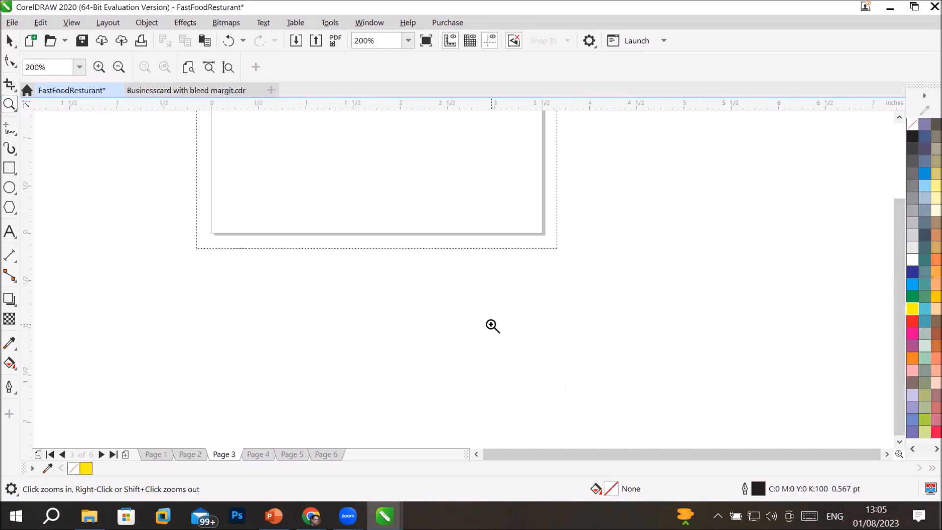
{"action": "left_click", "coordinate": [900, 118]}
{"action": "left_click", "coordinate": [899, 118]}
{"action": "left_click", "coordinate": [899, 118]}
{"action": "left_click", "coordinate": [900, 118]}
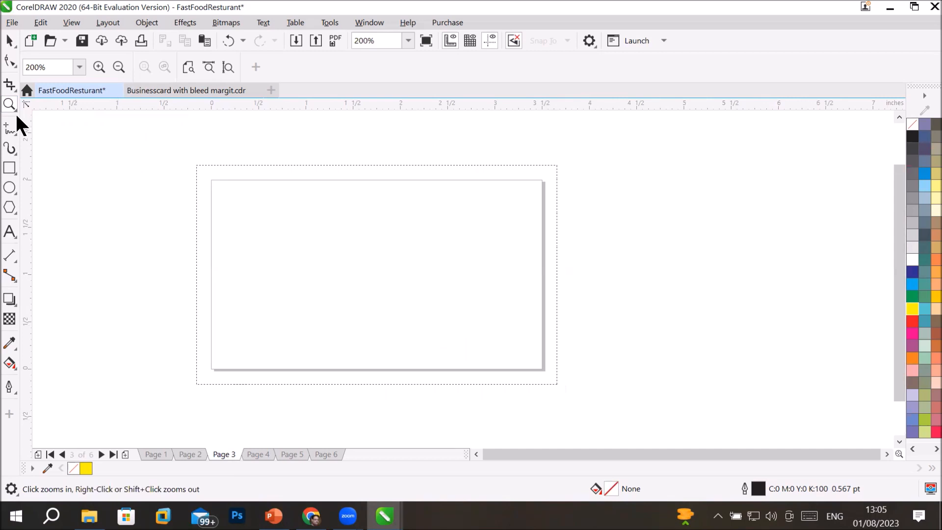
{"action": "left_click", "coordinate": [9, 41]}
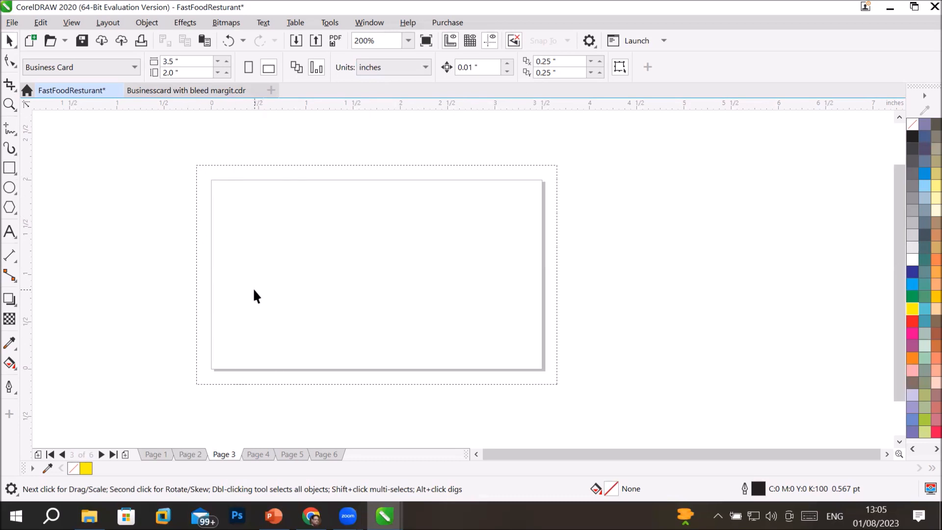
- Switch the document units to millimeters, magnify the screen to 200% with Magnifier, and return the units to inches
{"action": "left_click", "coordinate": [424, 63]}
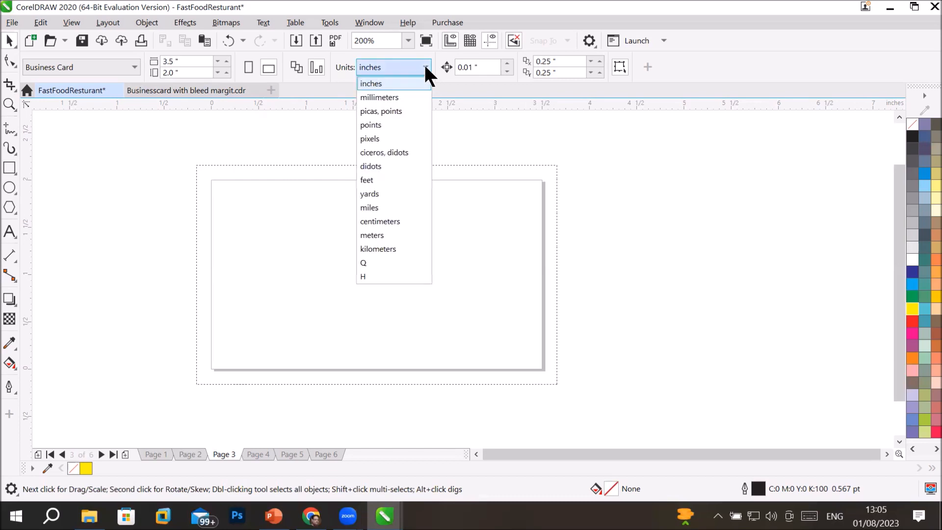
{"action": "left_click", "coordinate": [393, 97]}
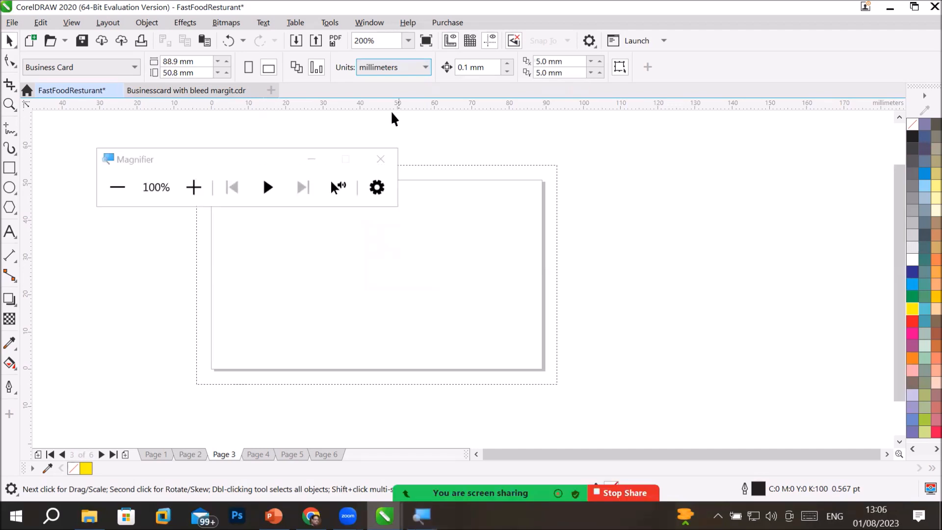
{"action": "left_click", "coordinate": [194, 184]}
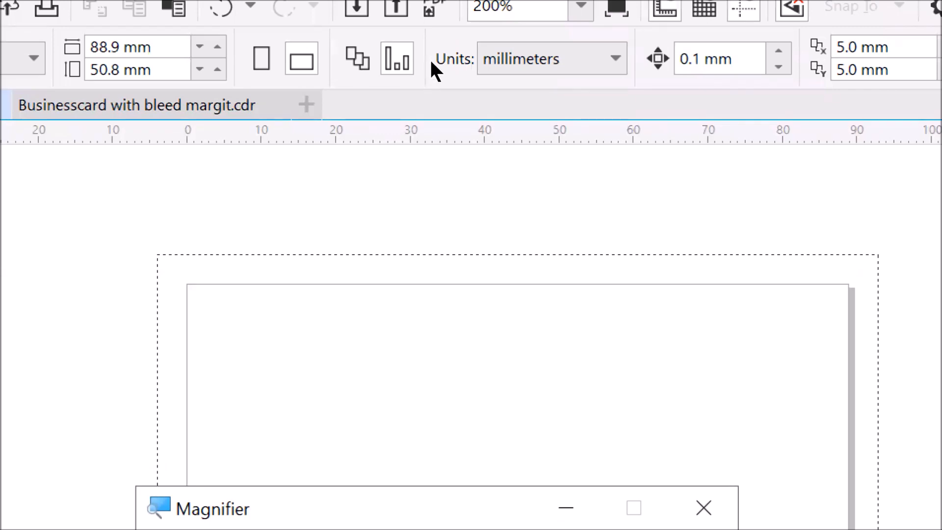
{"action": "left_click", "coordinate": [615, 59]}
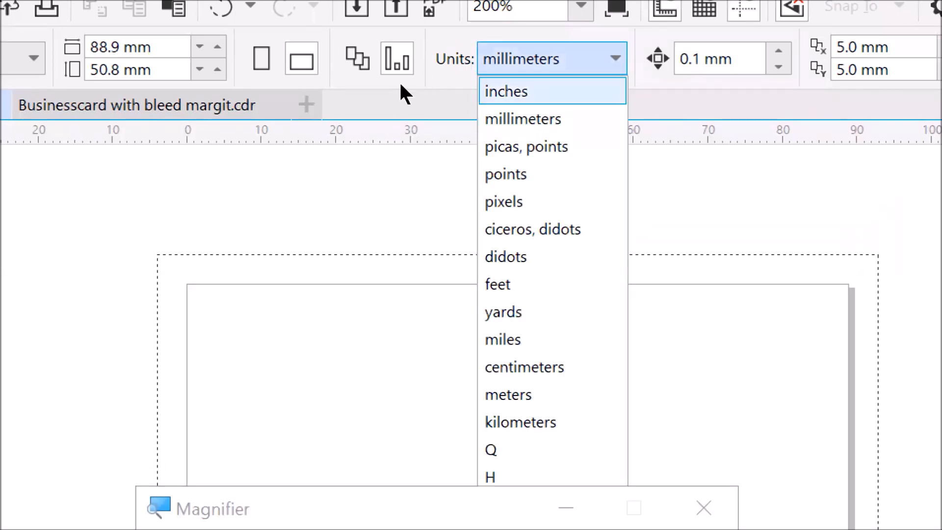
{"action": "left_click", "coordinate": [552, 91]}
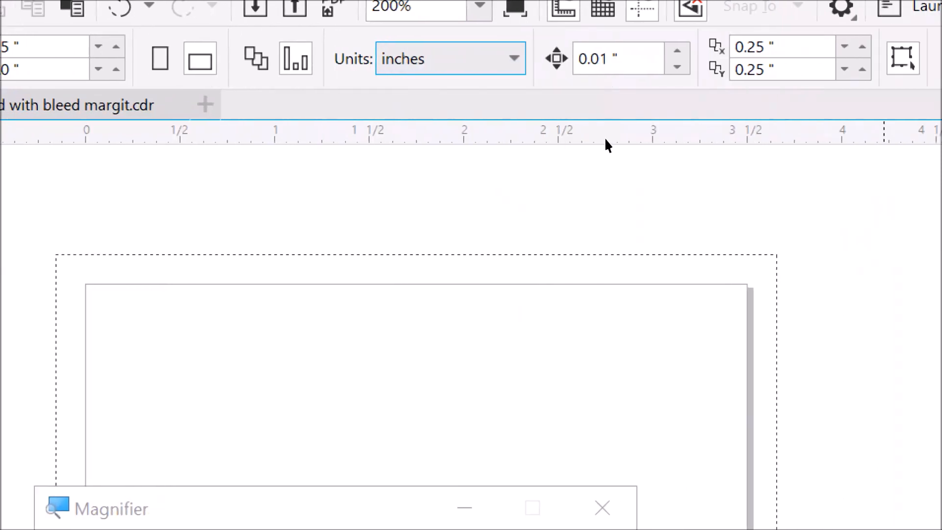
- Set the document's measurement units to pixels and bring the page size values into the magnified view
{"action": "left_click", "coordinate": [392, 59]}
{"action": "key", "text": "Down"}
{"action": "key", "text": "Down"}
{"action": "key", "text": "Down"}
{"action": "key", "text": "Down"}
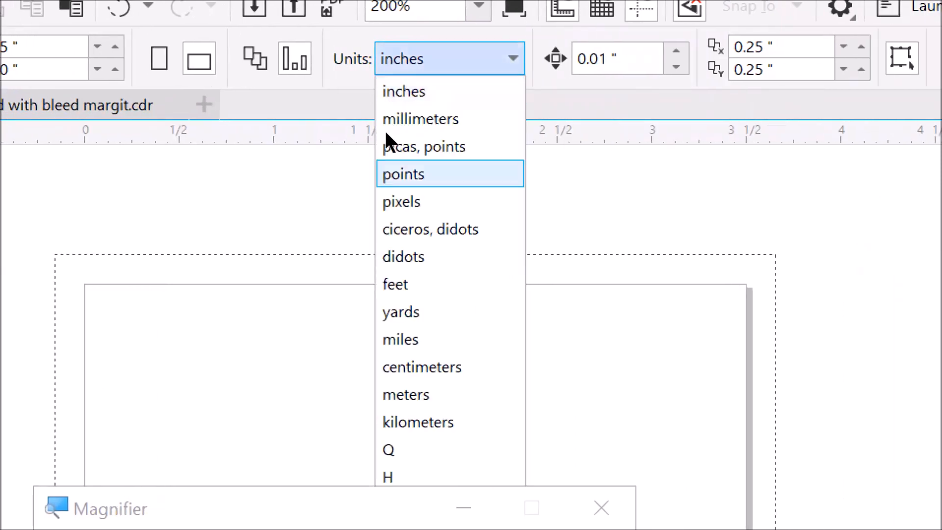
{"action": "key", "text": "Return"}
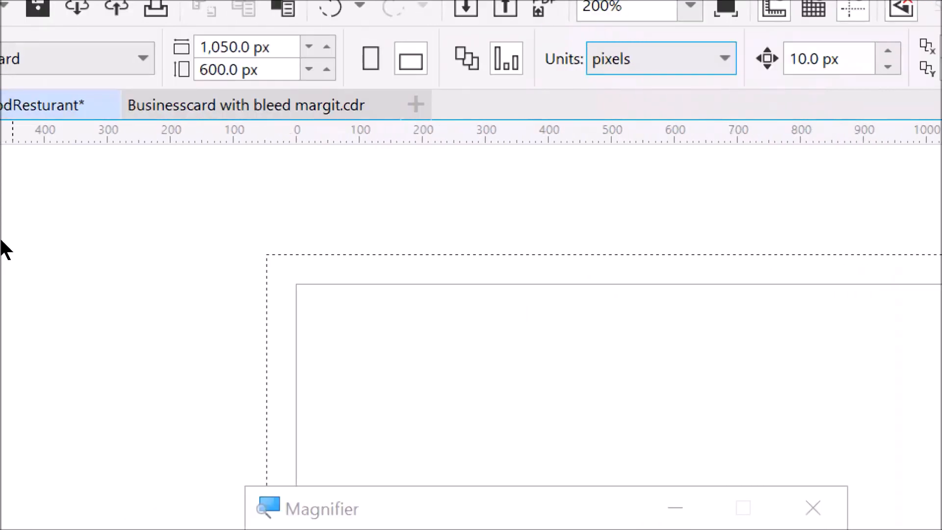
{"action": "left_click", "coordinate": [18, 184]}
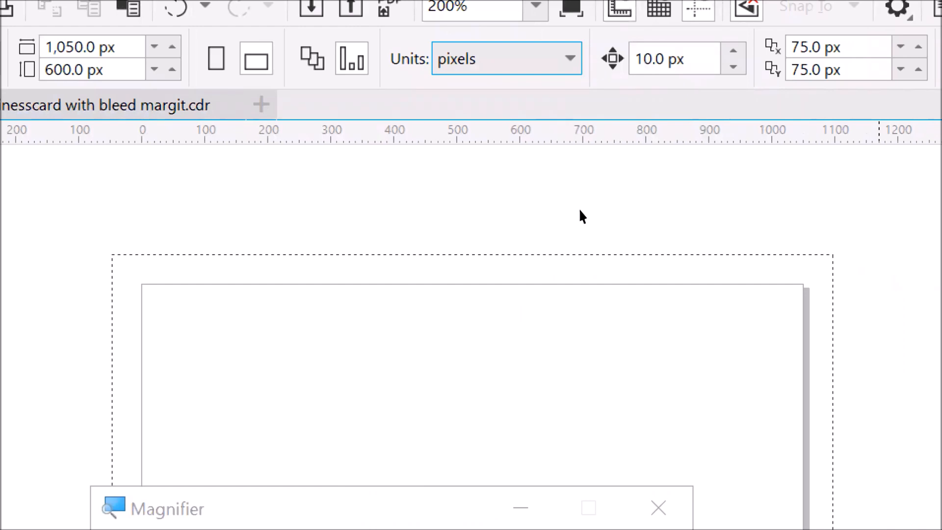
- Review the available measurement units and change the document back from pixels to inches
{"action": "left_click", "coordinate": [438, 59]}
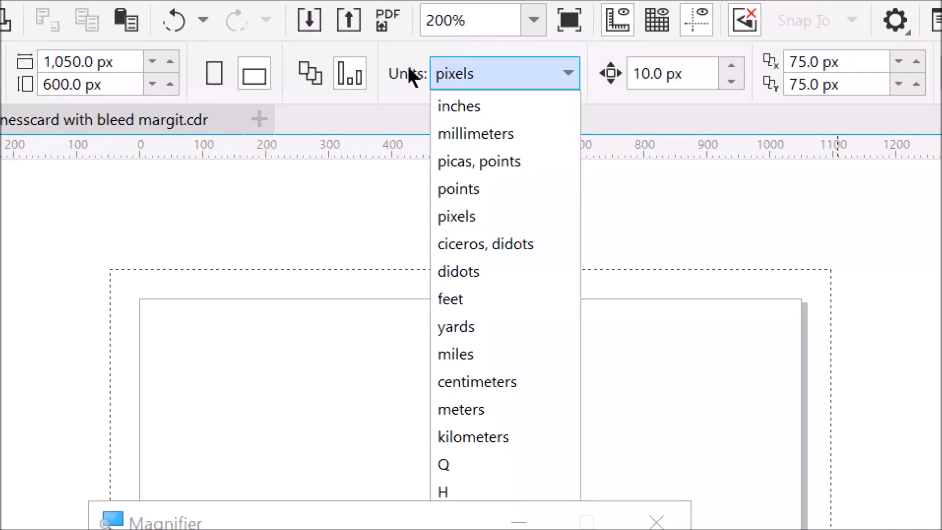
{"action": "left_click", "coordinate": [408, 63]}
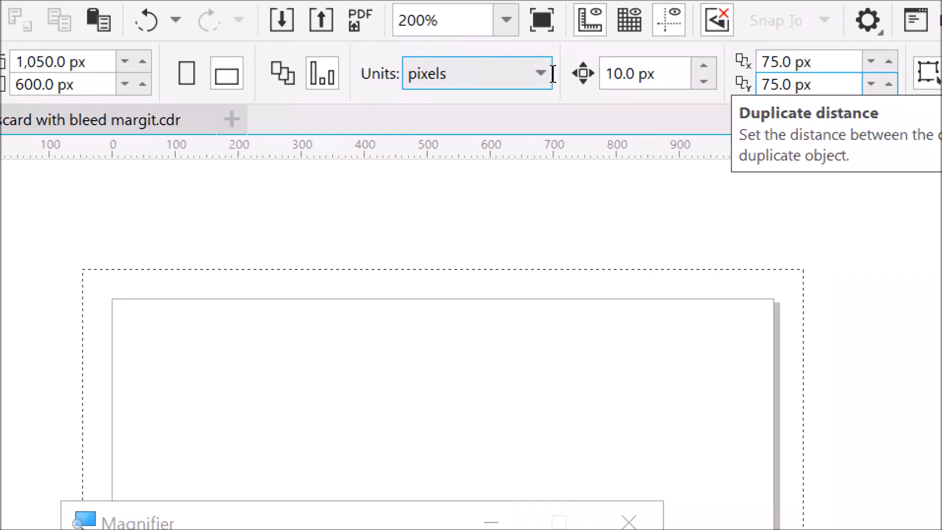
{"action": "left_click", "coordinate": [400, 67]}
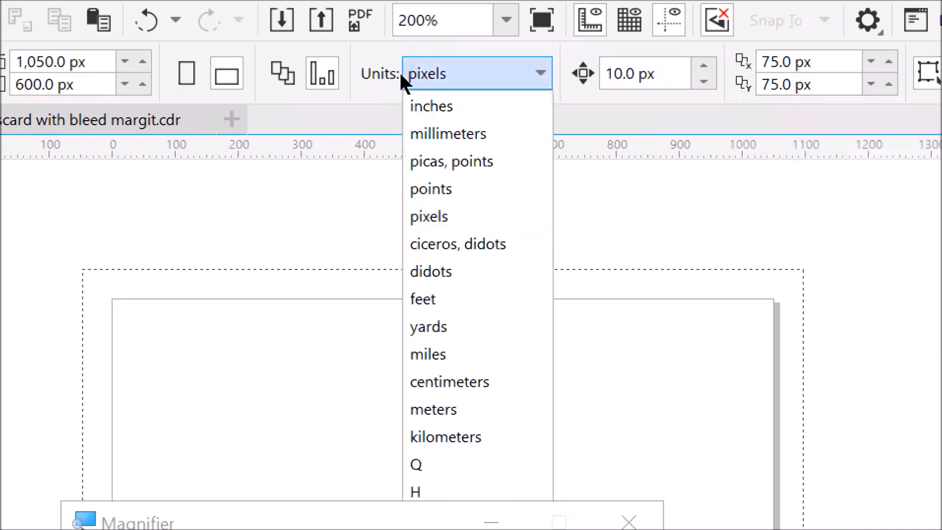
{"action": "key", "text": "Return"}
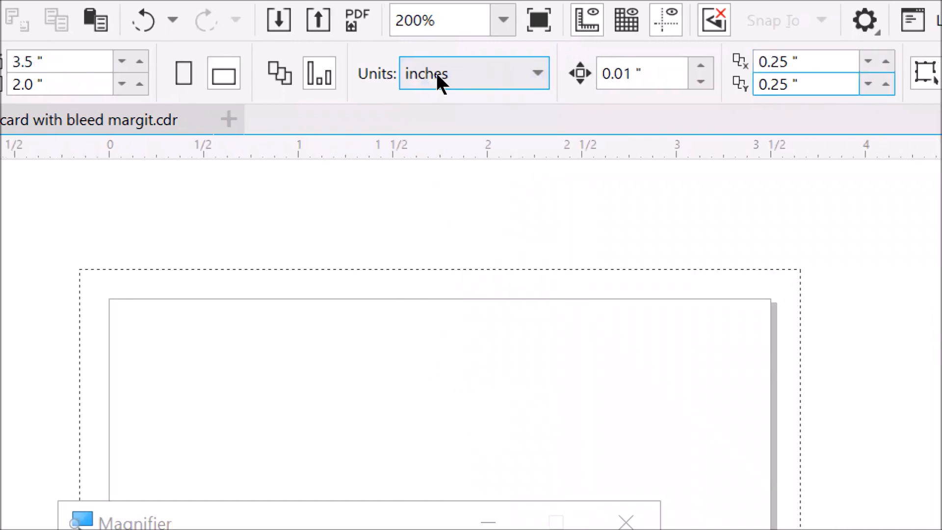
- Switch the document units from inches to pixels again
{"action": "left_click", "coordinate": [422, 72]}
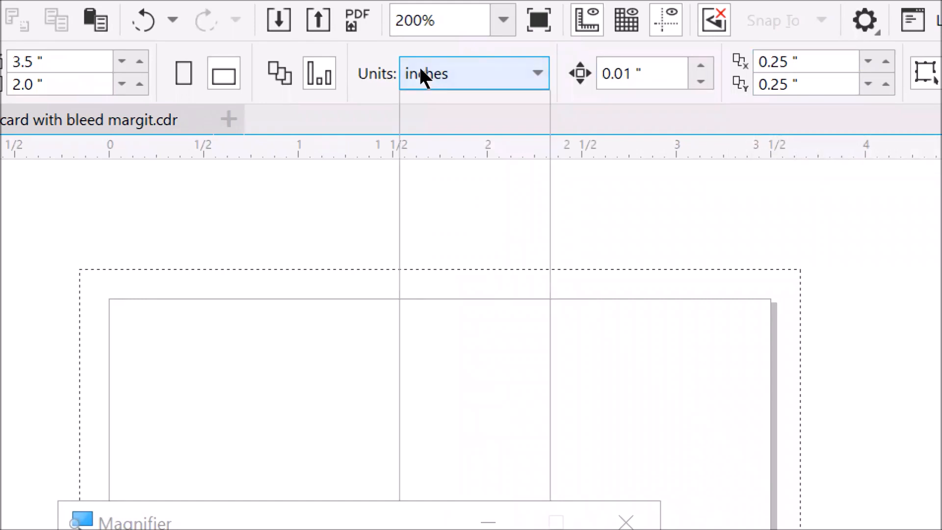
{"action": "key", "text": "Down"}
{"action": "key", "text": "Down"}
{"action": "key", "text": "Down"}
{"action": "key", "text": "Down"}
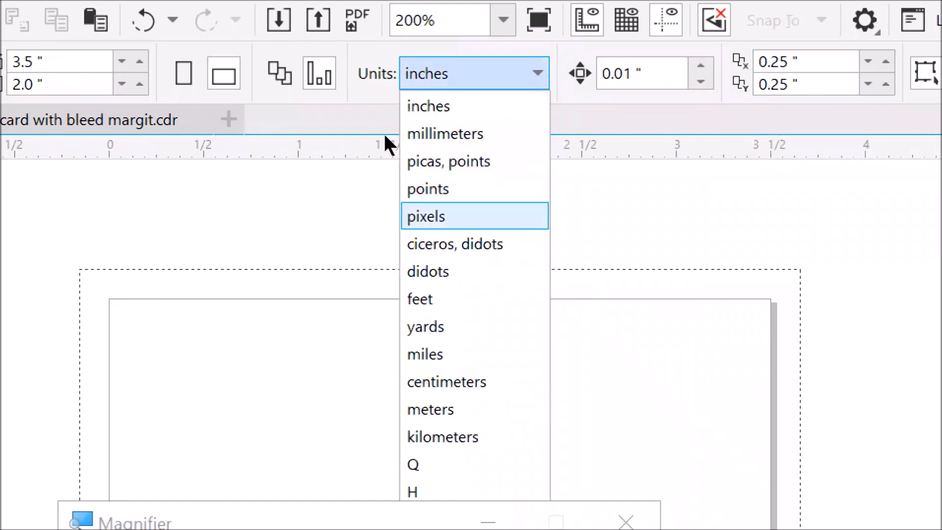
{"action": "key", "text": "Return"}
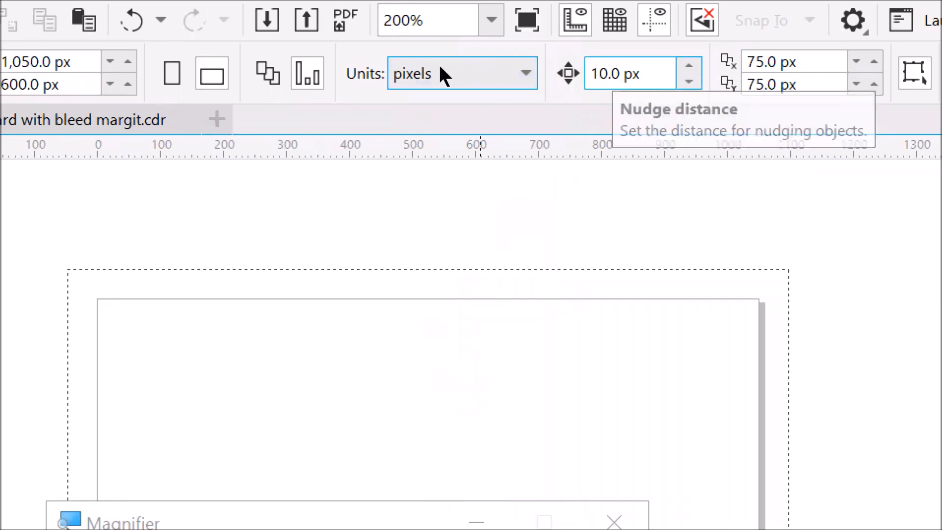
- Return the document units to inches and highlight the nudge distance value without changing it
{"action": "left_click", "coordinate": [427, 76]}
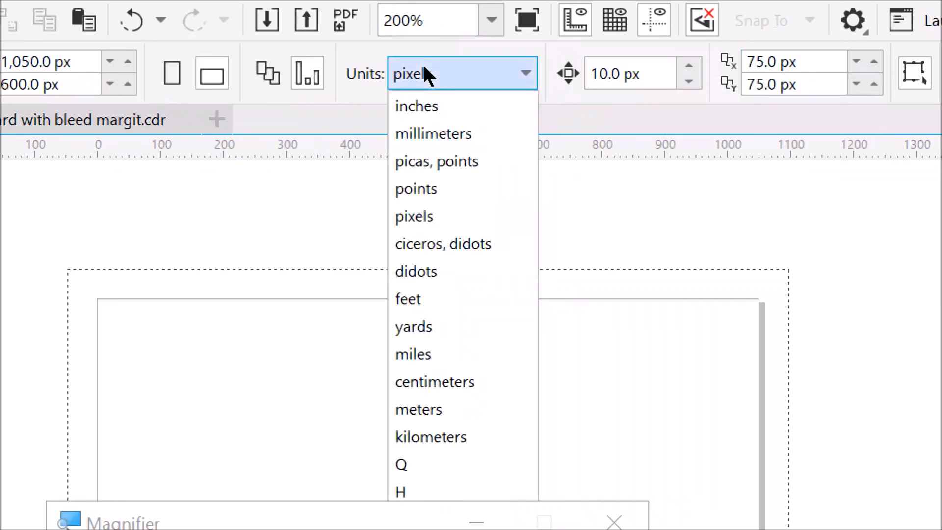
{"action": "left_click", "coordinate": [401, 90]}
{"action": "left_click", "coordinate": [603, 73]}
{"action": "key", "text": "shift+End"}
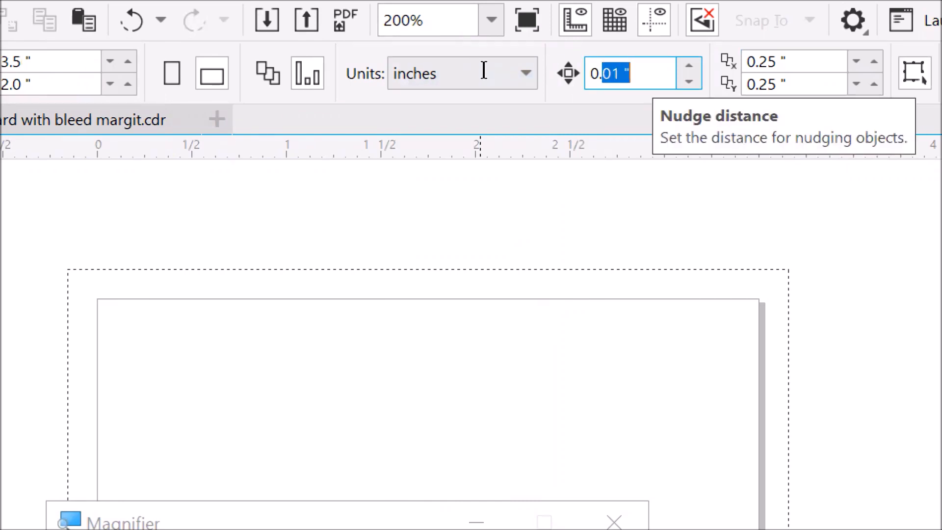
{"action": "key", "text": "End"}
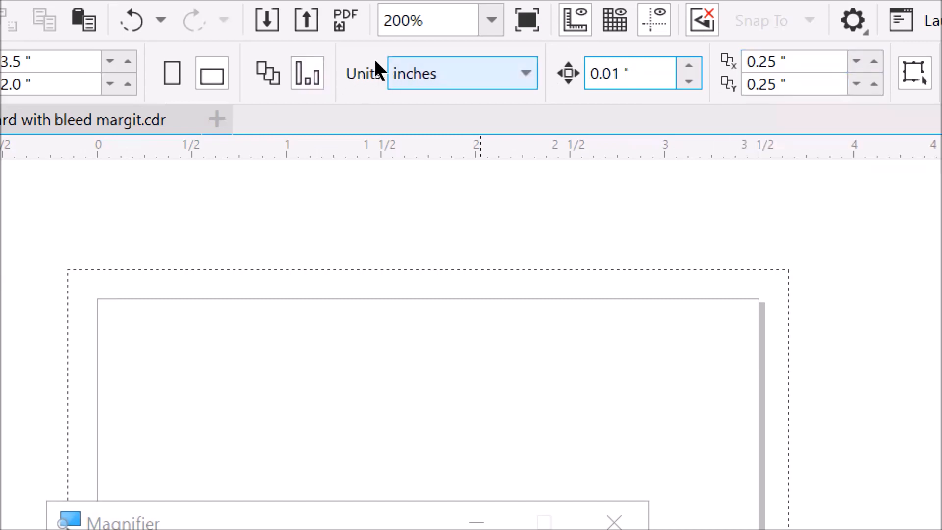
- Close Magnifier, go to Page 1, and select and magnify the small ellipse in the innermost square at 200%
{"action": "scroll", "coordinate": [365, 273], "scroll_direction": "down", "scroll_amount": 2}
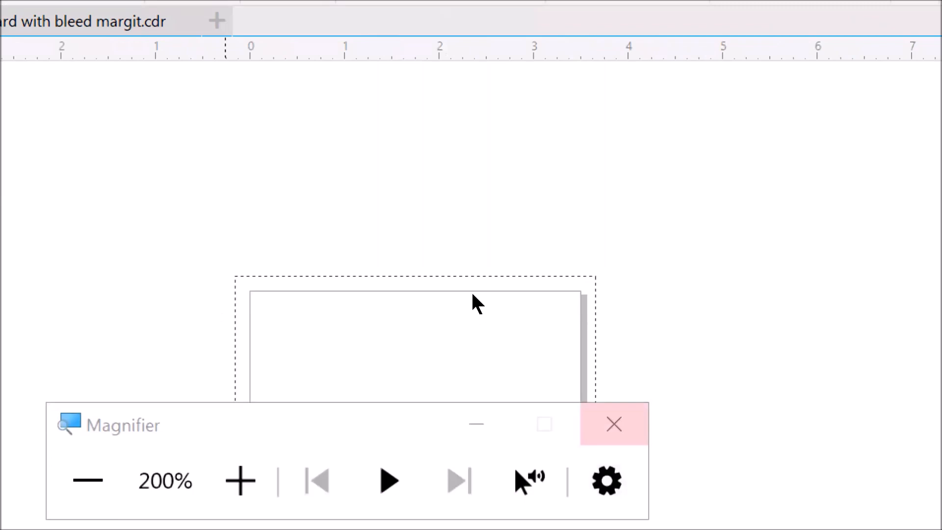
{"action": "left_click", "coordinate": [471, 291]}
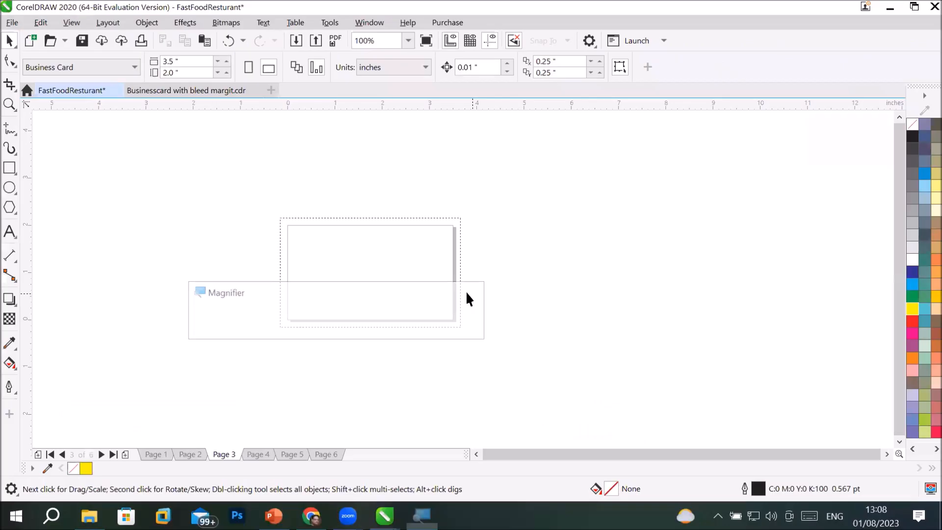
{"action": "left_click", "coordinate": [155, 455]}
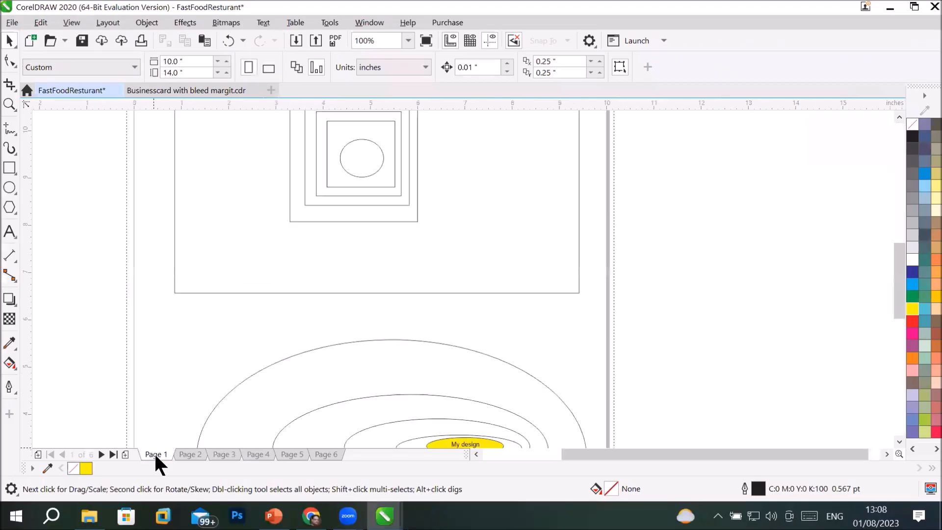
{"action": "left_click", "coordinate": [342, 166]}
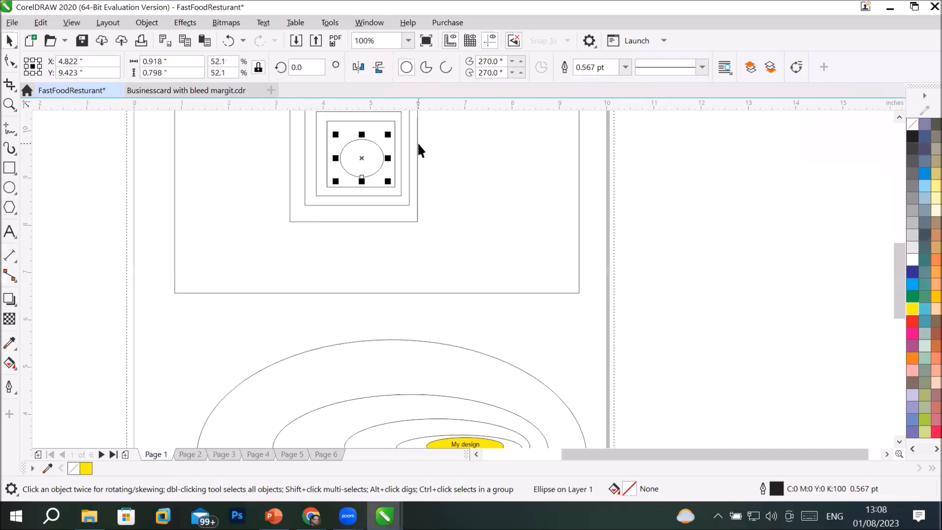
{"action": "scroll", "coordinate": [416, 140], "scroll_direction": "up", "scroll_amount": 1}
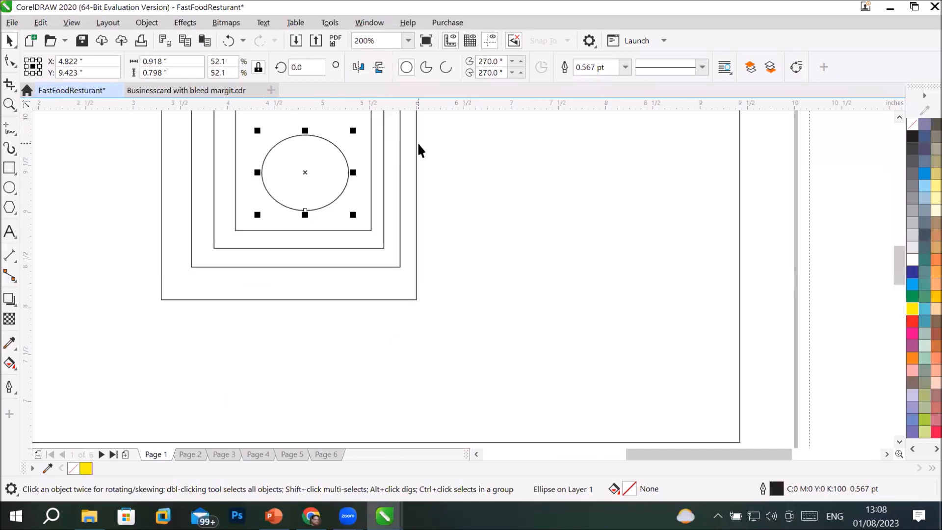
{"action": "left_click", "coordinate": [900, 118]}
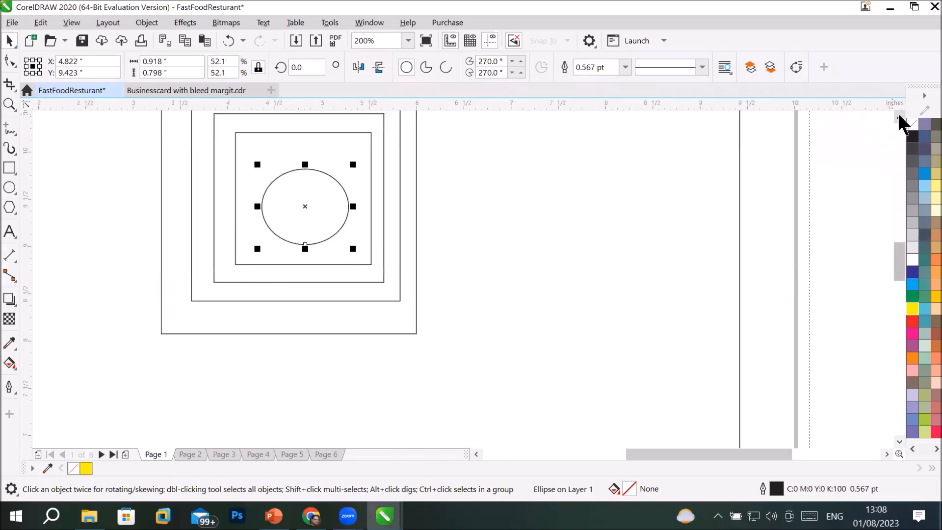
{"action": "left_click", "coordinate": [900, 117]}
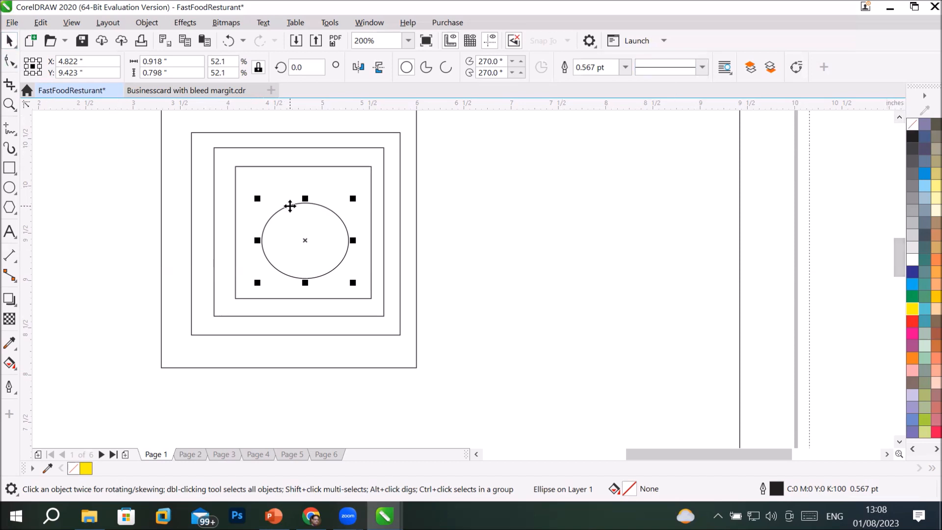
- Draw an ellipse about 1.875 by 1.708 inches in the empty area beside the nested squares, and deselect it
{"action": "left_click", "coordinate": [9, 187]}
{"action": "left_click_drag", "start_coordinate": [490, 208], "coordinate": [667, 369]}
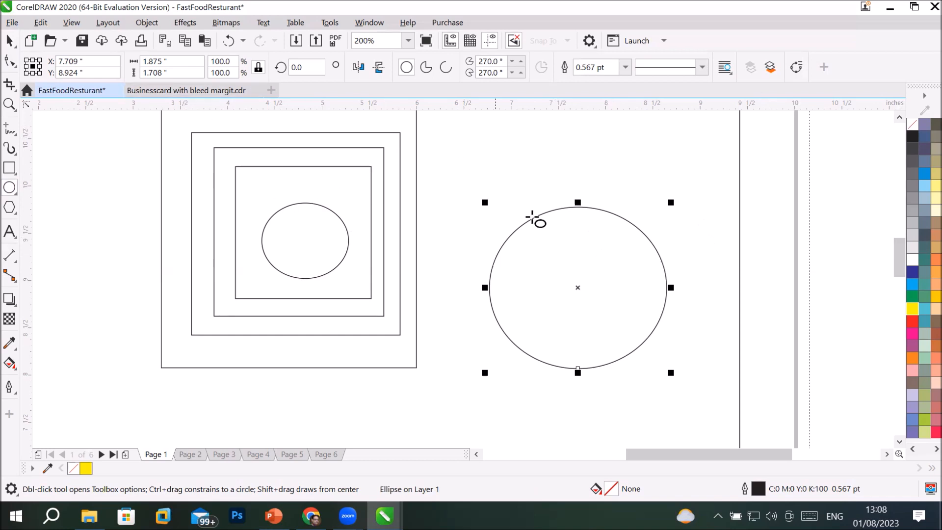
{"action": "left_click", "coordinate": [10, 43]}
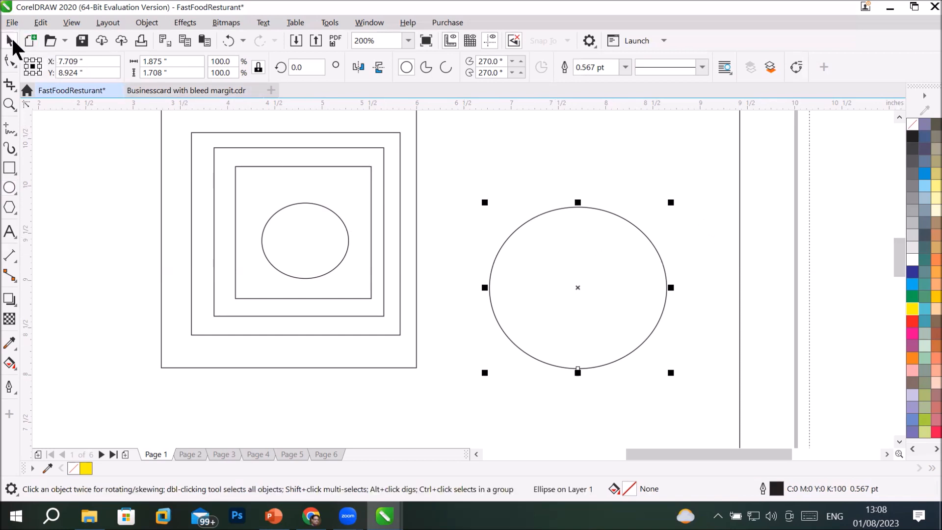
{"action": "left_click", "coordinate": [762, 150]}
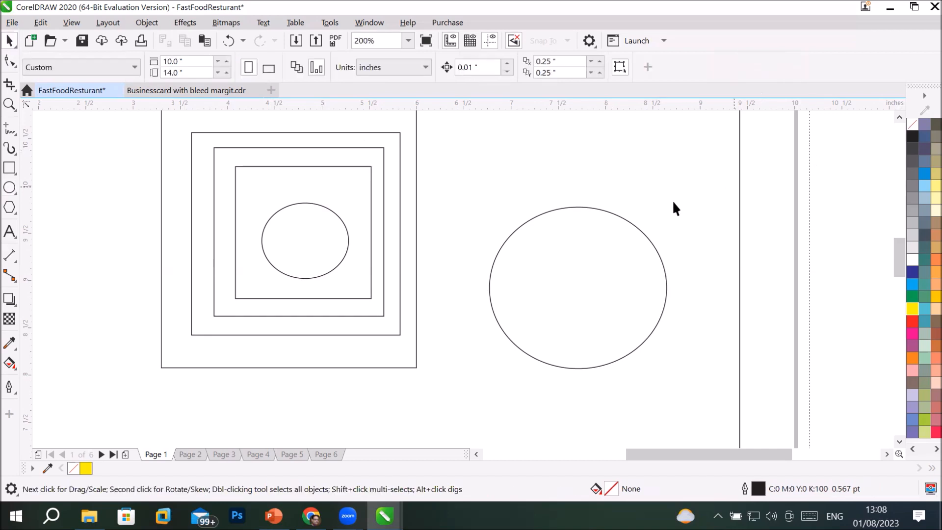
- Move the new large ellipse up to Y 9.18 inches and nudge it left in 0.01-inch increments to X 7.529 inches
{"action": "left_click", "coordinate": [622, 216]}
{"action": "left_click_drag", "start_coordinate": [622, 216], "coordinate": [622, 194]}
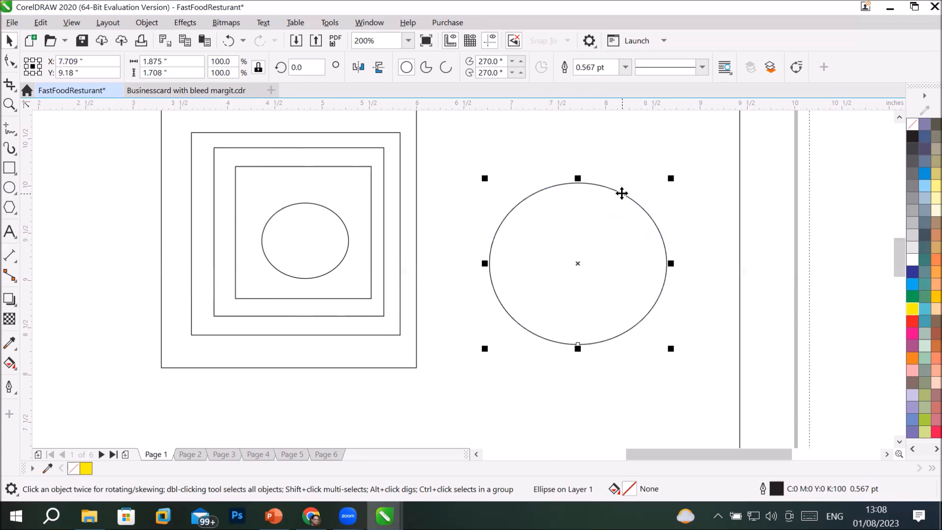
{"action": "key", "text": "Left"}
{"action": "key", "text": "Left"}
{"action": "key", "text": "Left"}
{"action": "key", "text": "Left"}
{"action": "key", "text": "Left"}
{"action": "key", "text": "Left"}
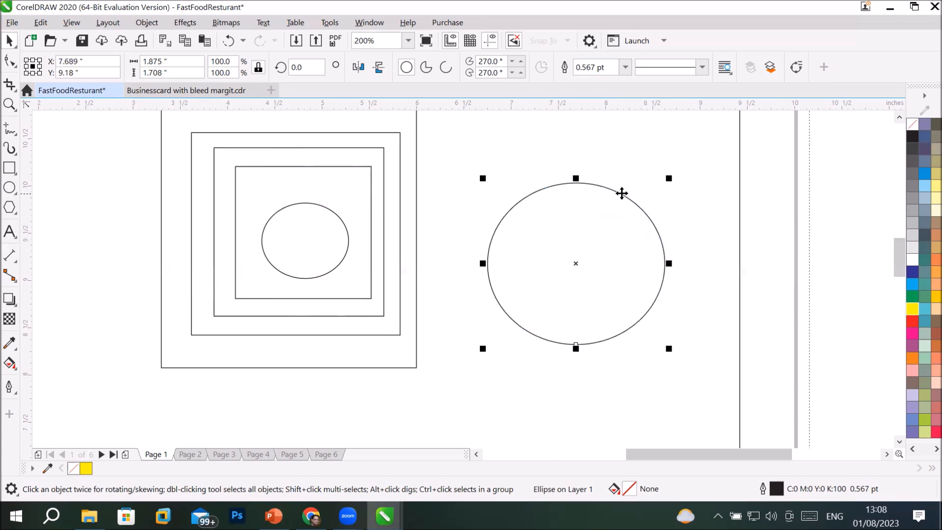
{"action": "key", "text": "Left"}
{"action": "key", "text": "Left"}
{"action": "key", "text": "Left"}
{"action": "key", "text": "Left"}
{"action": "key", "text": "Left"}
{"action": "key", "text": "Left"}
{"action": "key", "text": "Left"}
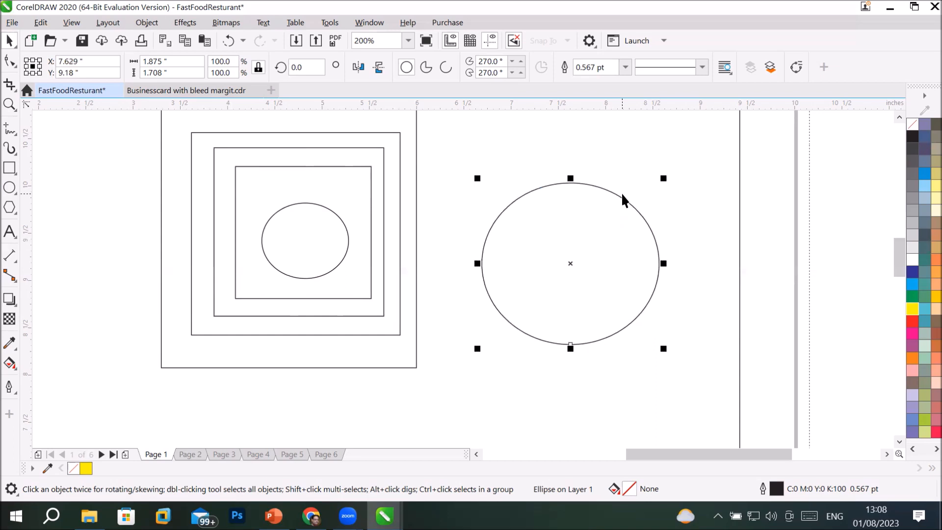
{"action": "key", "text": "Left"}
{"action": "key", "text": "Left"}
{"action": "key", "text": "Left"}
{"action": "key", "text": "Left"}
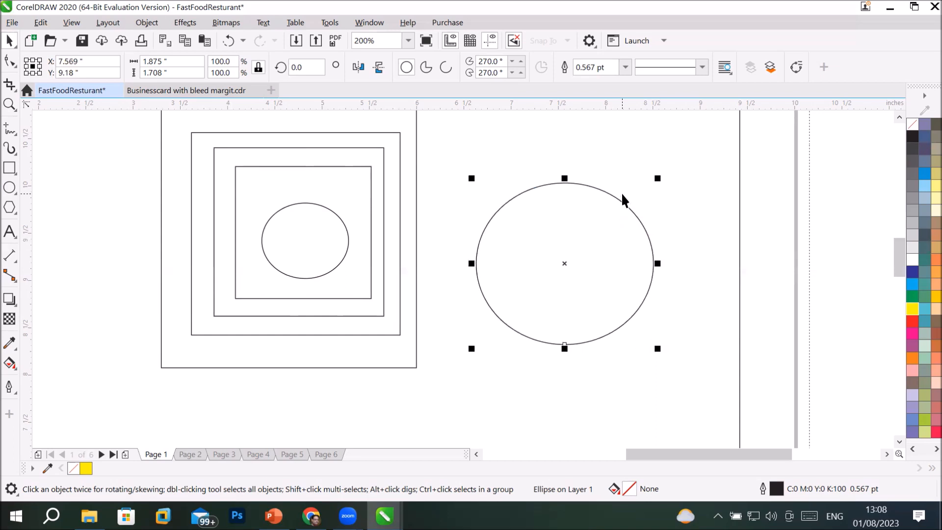
{"action": "key", "text": "Left"}
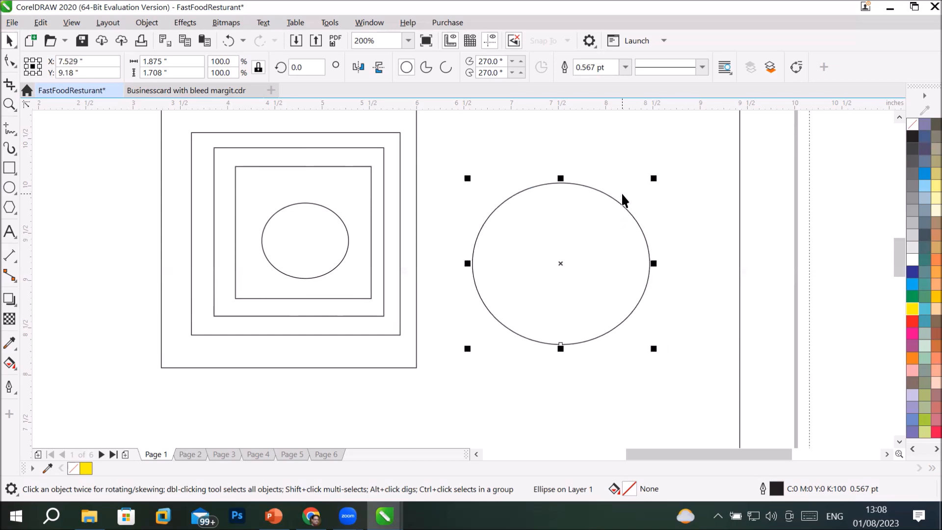
- Nudge the large ellipse upward in 0.01-inch increments to Y 9.3 inches
{"action": "key", "text": "Up"}
{"action": "key", "text": "Up"}
{"action": "key", "text": "Up"}
{"action": "key", "text": "Up"}
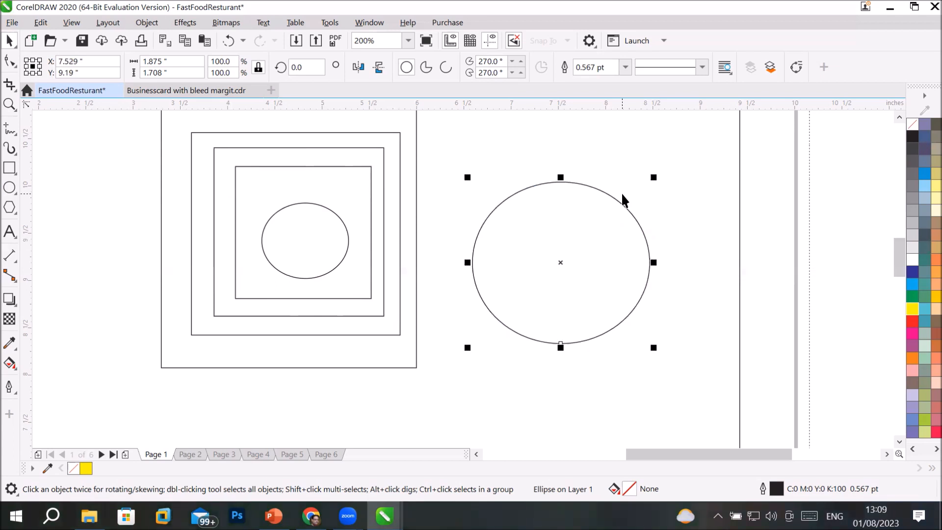
{"action": "key", "text": "Up"}
{"action": "key", "text": "Up"}
{"action": "key", "text": "Up"}
{"action": "key", "text": "Up"}
{"action": "key", "text": "Up"}
{"action": "key", "text": "Up"}
{"action": "key", "text": "Up"}
{"action": "key", "text": "Up"}
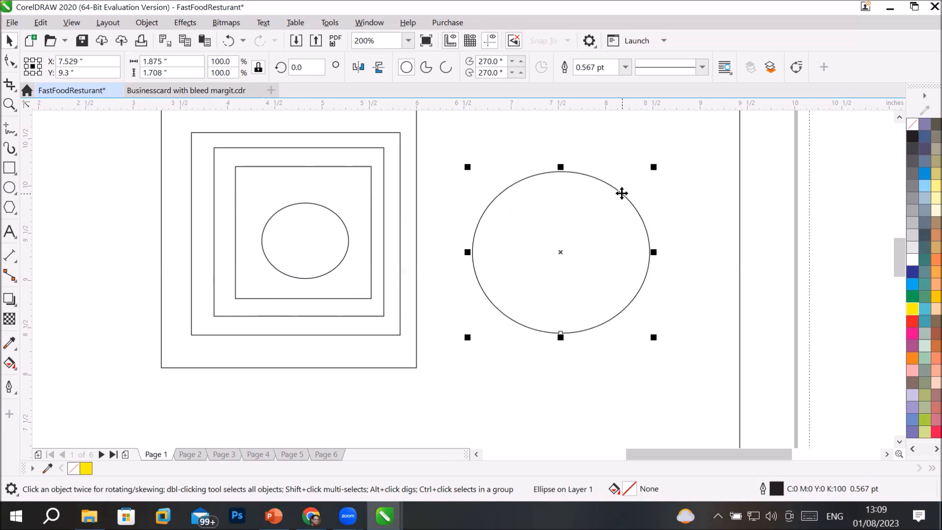
- Select the innermost nested square and nudge it left in 0.01-inch increments to X 4.762 inches
{"action": "left_click", "coordinate": [333, 167]}
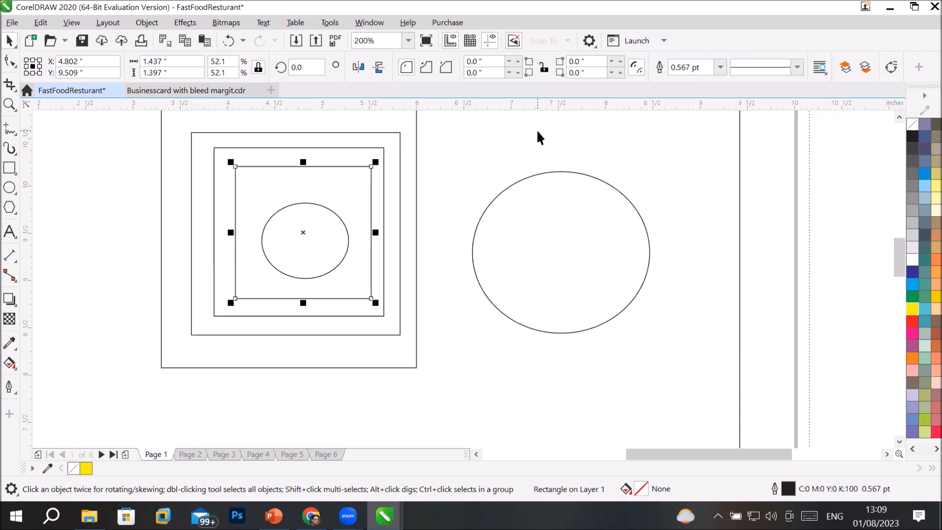
{"action": "key", "text": "Left"}
{"action": "key", "text": "Left"}
{"action": "key", "text": "Left"}
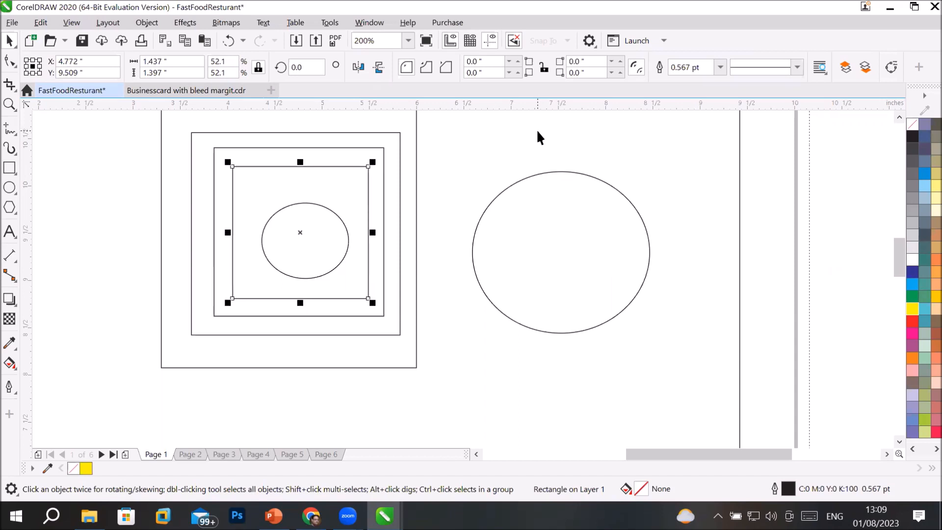
{"action": "key", "text": "Left"}
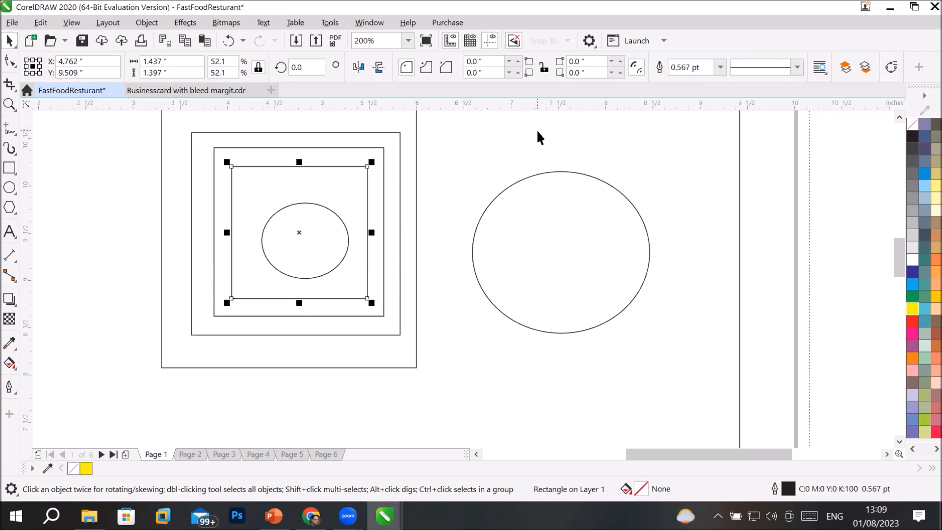
- Nudge the innermost square up and back down in 0.01-inch increments to Y 9.529 inches, and deselect it
{"action": "key", "text": "Up"}
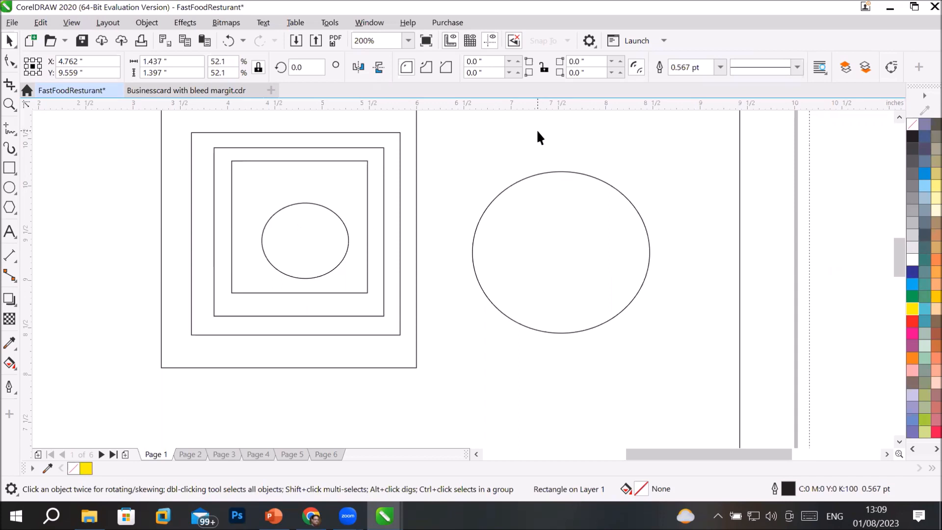
{"action": "key", "text": "Down"}
{"action": "key", "text": "Down"}
{"action": "key", "text": "Down"}
{"action": "key", "text": "Right"}
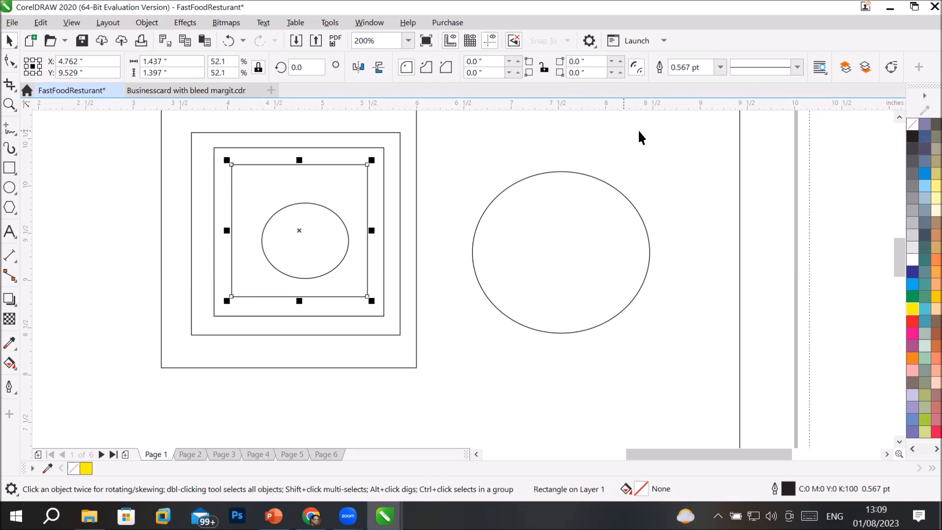
{"action": "left_click", "coordinate": [662, 149]}
{"action": "left_click", "coordinate": [828, 171]}
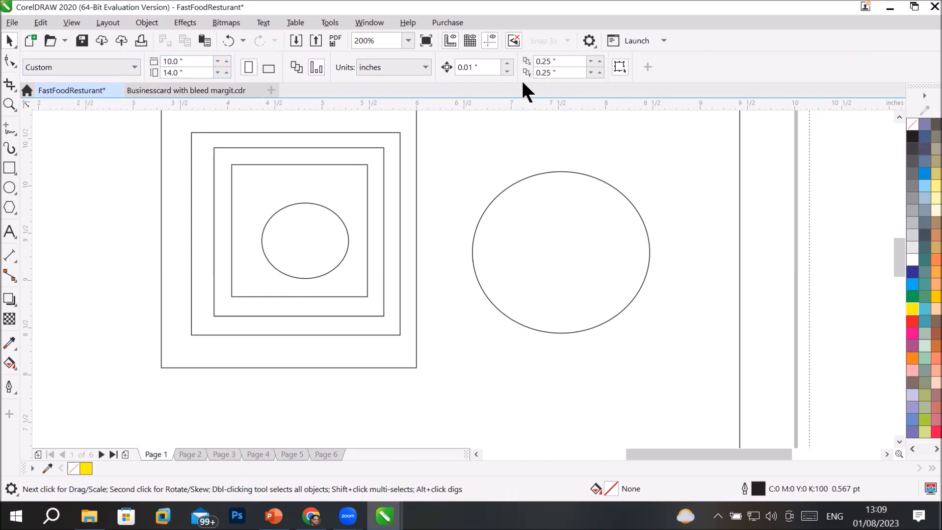
- With no object selected, set the document's nudge distance to 0.5 inches
{"action": "left_click", "coordinate": [590, 175]}
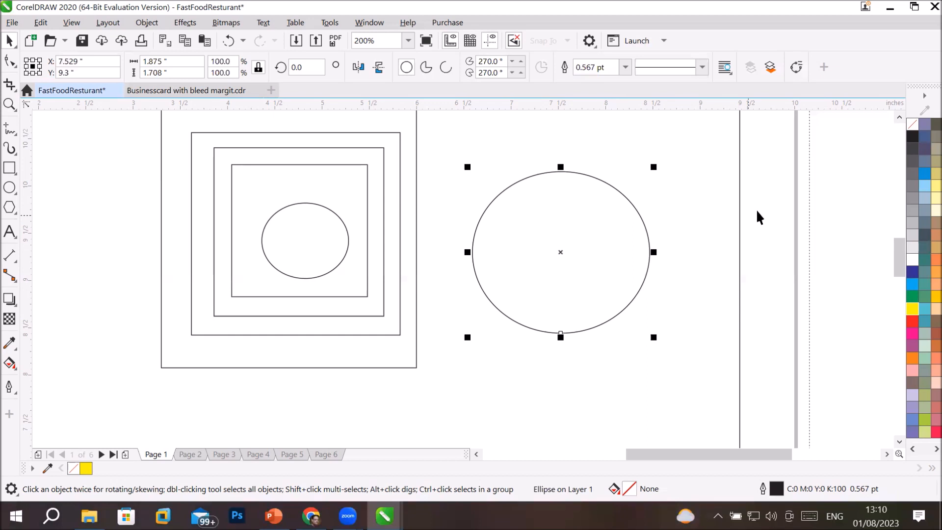
{"action": "left_click", "coordinate": [811, 193]}
{"action": "left_click_drag", "start_coordinate": [493, 67], "coordinate": [339, 68]}
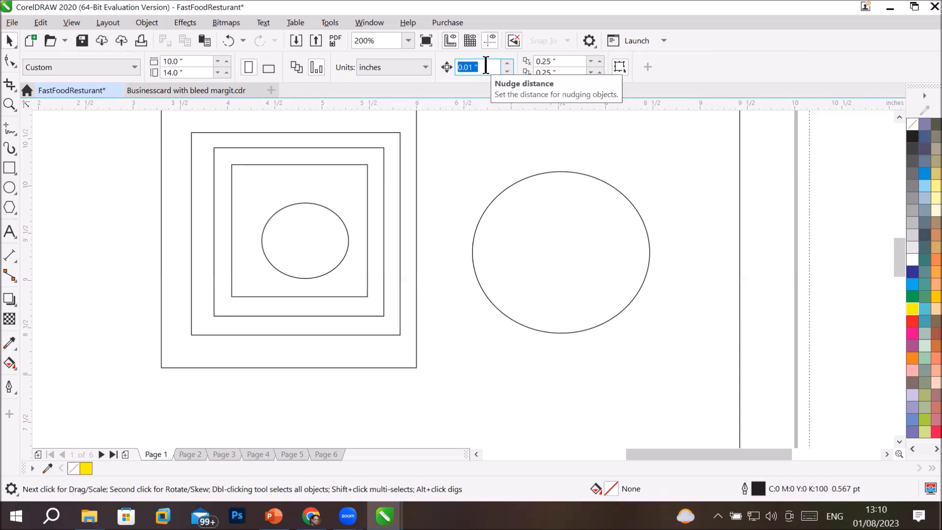
{"action": "type", "text": ".5"}
{"action": "key", "text": "Return"}
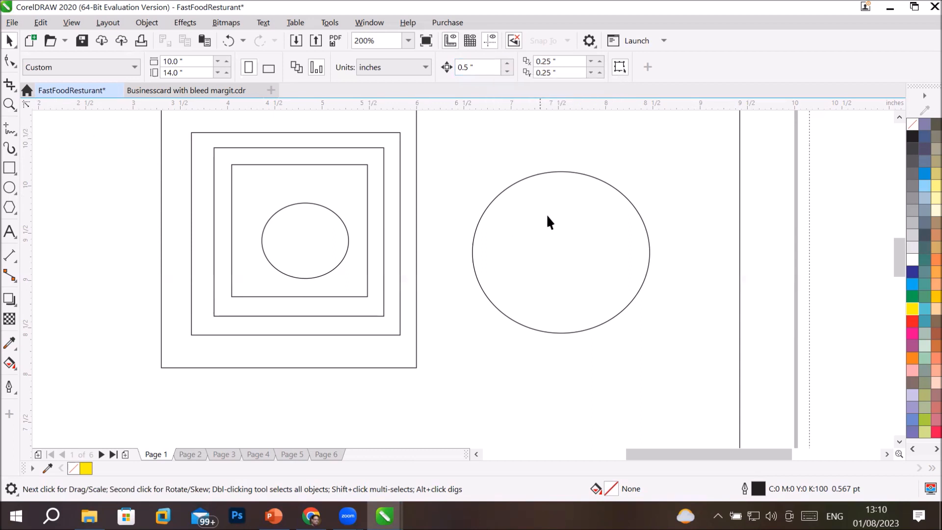
- Select the small ellipse in the innermost square and nudge it in 0.5-inch increments to X 6.822, Y 10.423 inches
{"action": "left_click", "coordinate": [541, 178]}
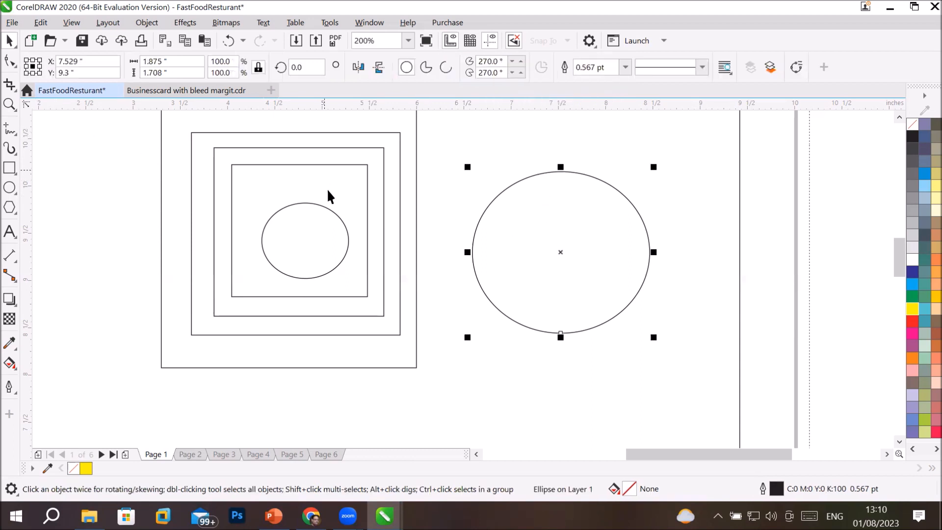
{"action": "left_click", "coordinate": [327, 210]}
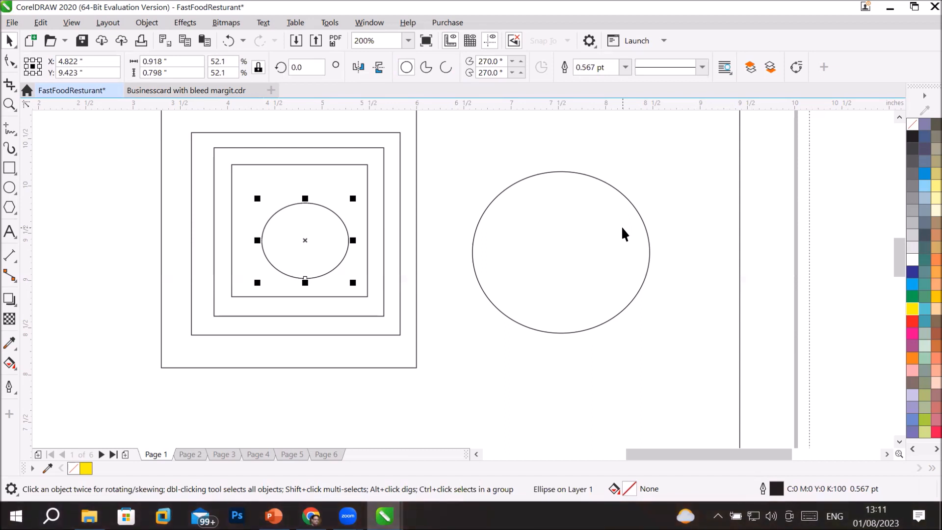
{"action": "key", "text": "Up"}
{"action": "key", "text": "Down"}
{"action": "key", "text": "Up"}
{"action": "key", "text": "Right"}
{"action": "key", "text": "Right"}
{"action": "key", "text": "Right"}
{"action": "key", "text": "Right"}
{"action": "key", "text": "Up"}
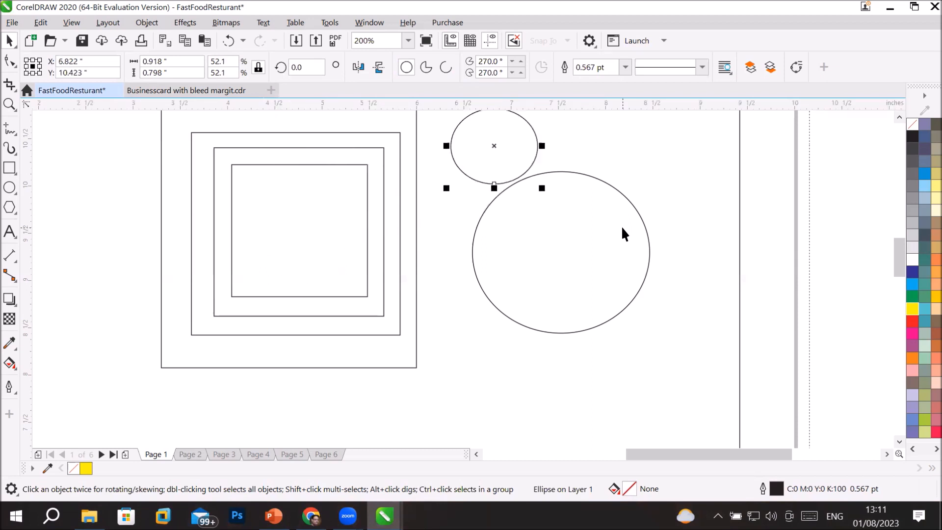
- Nudge the small ellipse right in 0.5-inch increments to X 8.822 inches
{"action": "key", "text": "Right"}
{"action": "key", "text": "Left"}
{"action": "key", "text": "Right"}
{"action": "key", "text": "Escape"}
{"action": "key", "text": "Left"}
{"action": "key", "text": "Right"}
{"action": "key", "text": "Right"}
{"action": "key", "text": "Right"}
{"action": "key", "text": "Right"}
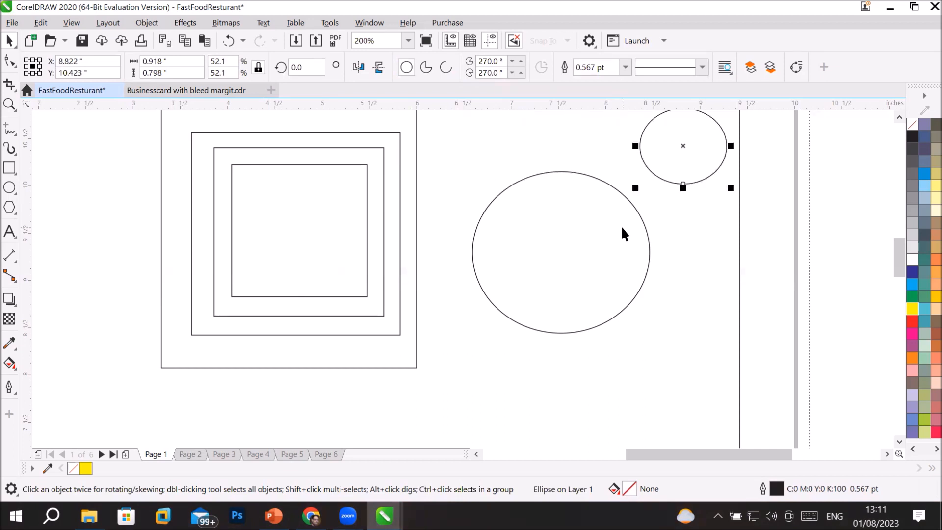
- Nudge the small ellipse left and down in 0.5-inch increments to X 6.822, Y 8.423 inches
{"action": "key", "text": "Right"}
{"action": "key", "text": "Left"}
{"action": "key", "text": "Left"}
{"action": "key", "text": "Left"}
{"action": "key", "text": "Left"}
{"action": "key", "text": "Left"}
{"action": "key", "text": "Left"}
{"action": "key", "text": "Down"}
{"action": "key", "text": "Down"}
{"action": "key", "text": "Down"}
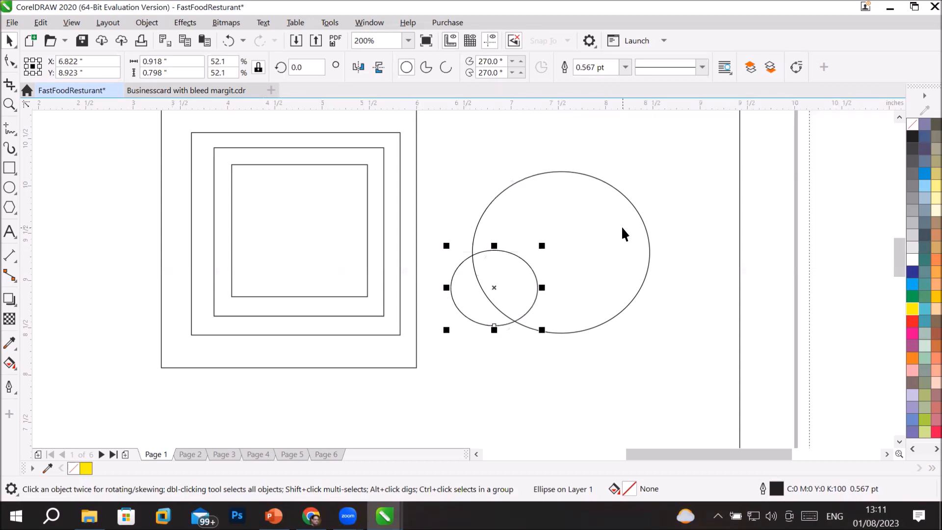
{"action": "key", "text": "Down"}
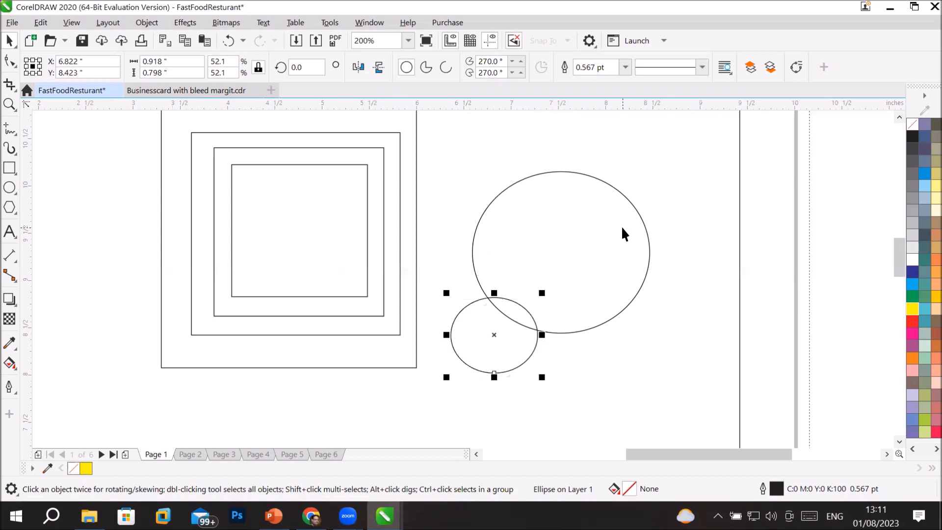
- Nudge the small ellipse across to the nested squares' left side, to X 2.822 inches, in 0.5-inch increments
{"action": "key", "text": "Right"}
{"action": "key", "text": "Right"}
{"action": "key", "text": "Right"}
{"action": "key", "text": "Down"}
{"action": "key", "text": "Down"}
{"action": "key", "text": "Up"}
{"action": "key", "text": "Up"}
{"action": "key", "text": "Left"}
{"action": "key", "text": "Left"}
{"action": "key", "text": "Left"}
{"action": "key", "text": "Left"}
{"action": "key", "text": "Left"}
{"action": "key", "text": "Left"}
{"action": "key", "text": "Left"}
{"action": "key", "text": "Left"}
{"action": "key", "text": "Left"}
{"action": "key", "text": "Left"}
{"action": "key", "text": "Left"}
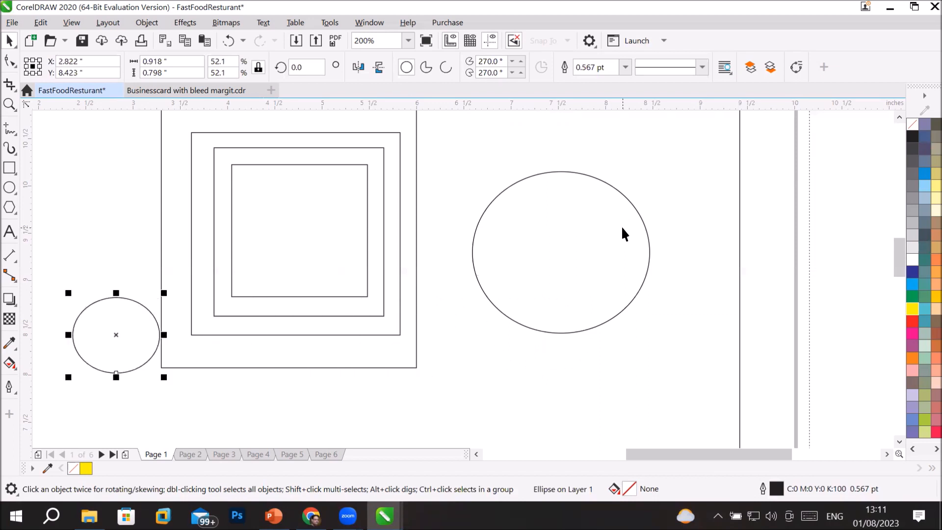
- Nudge the small ellipse upward in 0.5-inch increments to Y 10.423 inches
{"action": "key", "text": "Up"}
{"action": "key", "text": "Up"}
{"action": "key", "text": "Up"}
{"action": "key", "text": "Up"}
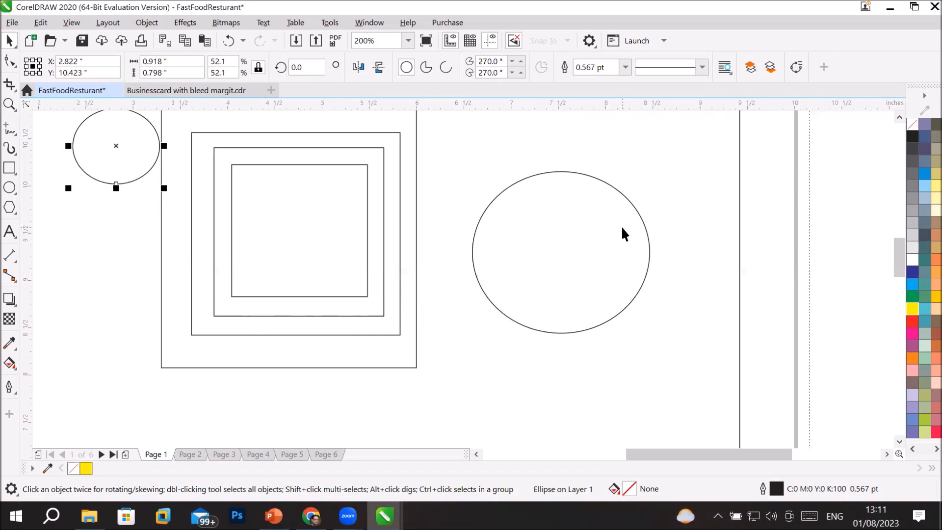
- Marquee-select the nested squares and both ellipses inside the large rectangle, leaving the rectangle itself out
{"action": "scroll", "coordinate": [411, 227], "scroll_direction": "down", "scroll_amount": 2}
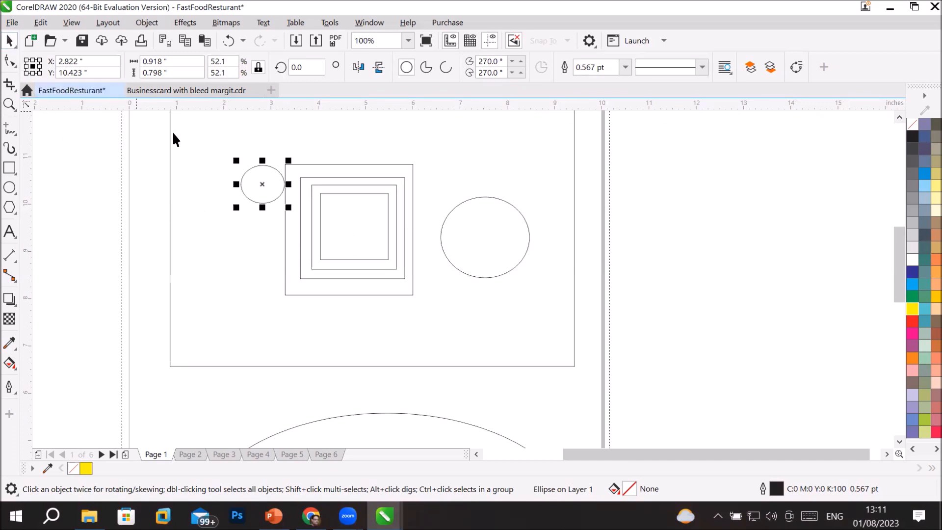
{"action": "left_click_drag", "start_coordinate": [209, 139], "coordinate": [190, 152]}
{"action": "scroll", "coordinate": [176, 219], "scroll_direction": "down", "scroll_amount": 3}
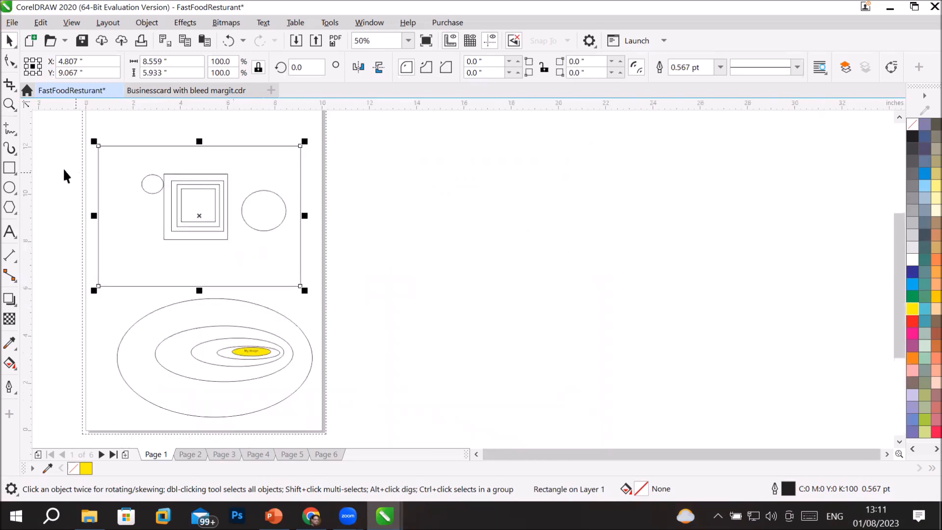
{"action": "left_click_drag", "start_coordinate": [58, 164], "coordinate": [81, 191]}
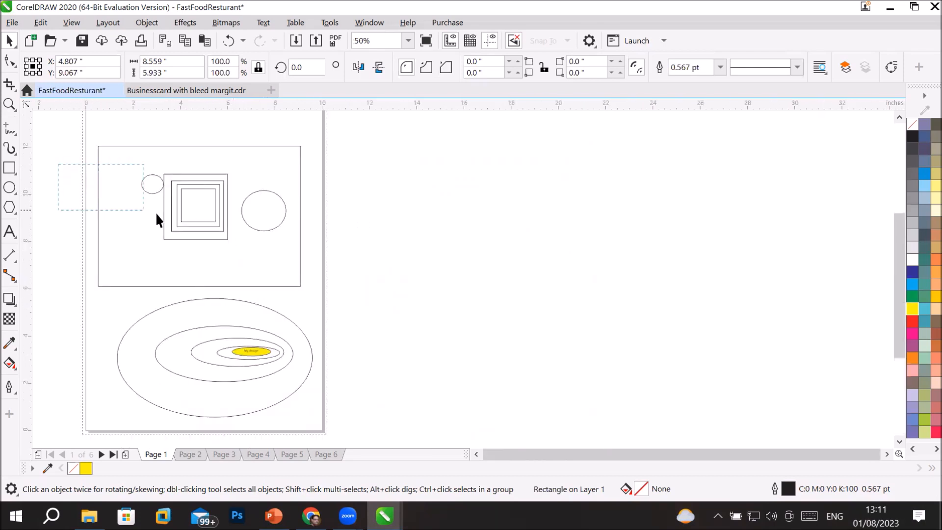
{"action": "left_click_drag", "start_coordinate": [247, 239], "coordinate": [343, 250]}
{"action": "left_click_drag", "start_coordinate": [342, 252], "coordinate": [343, 250]}
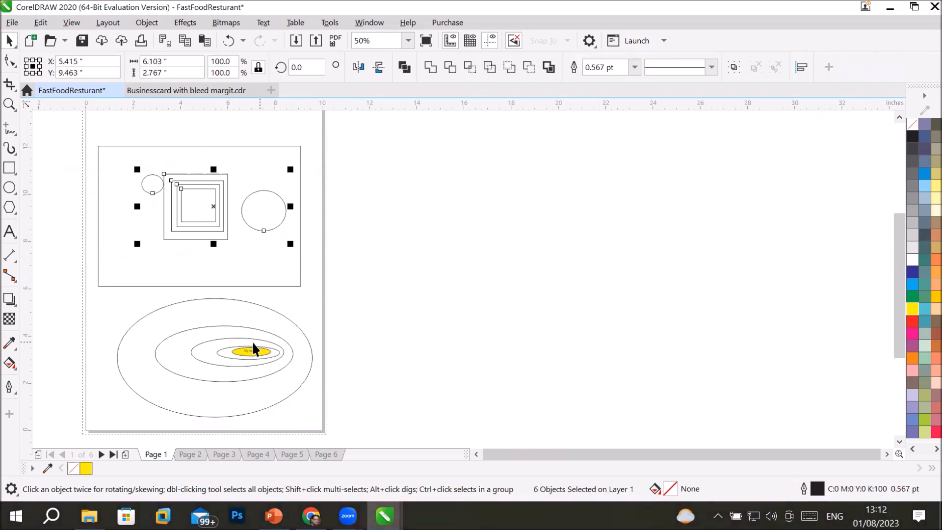
- Marquee-select all the nested ellipses below the large rectangle together with their text
{"action": "left_click_drag", "start_coordinate": [44, 298], "coordinate": [82, 324]}
{"action": "left_click_drag", "start_coordinate": [277, 365], "coordinate": [278, 367]}
{"action": "left_click_drag", "start_coordinate": [353, 408], "coordinate": [361, 427]}
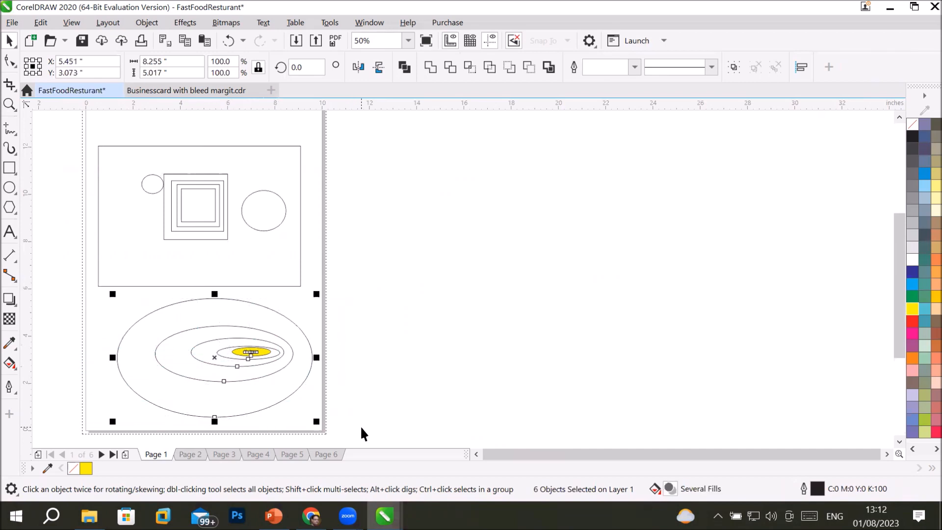
- Select the small ellipse, the large ellipse beside the squares, and the outer nested square one after another
{"action": "left_click", "coordinate": [155, 187]}
{"action": "left_click", "coordinate": [243, 204]}
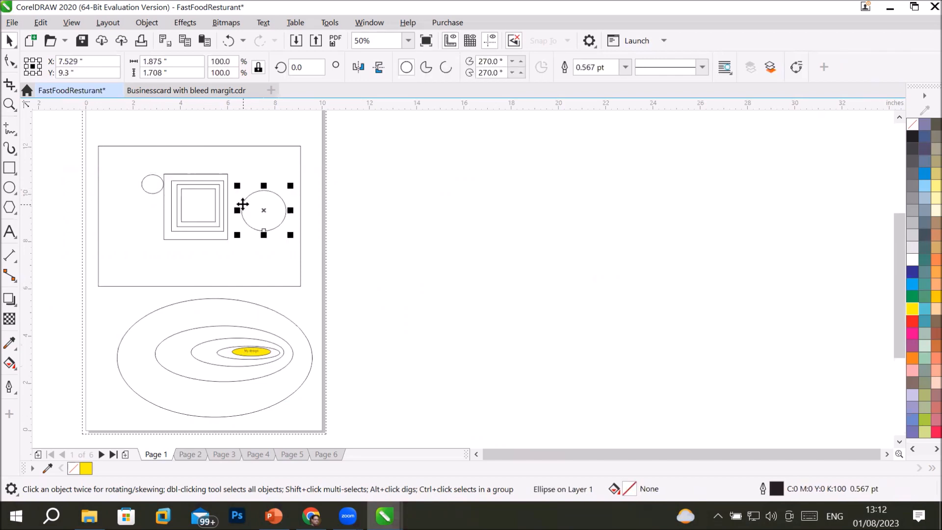
{"action": "left_click", "coordinate": [206, 238]}
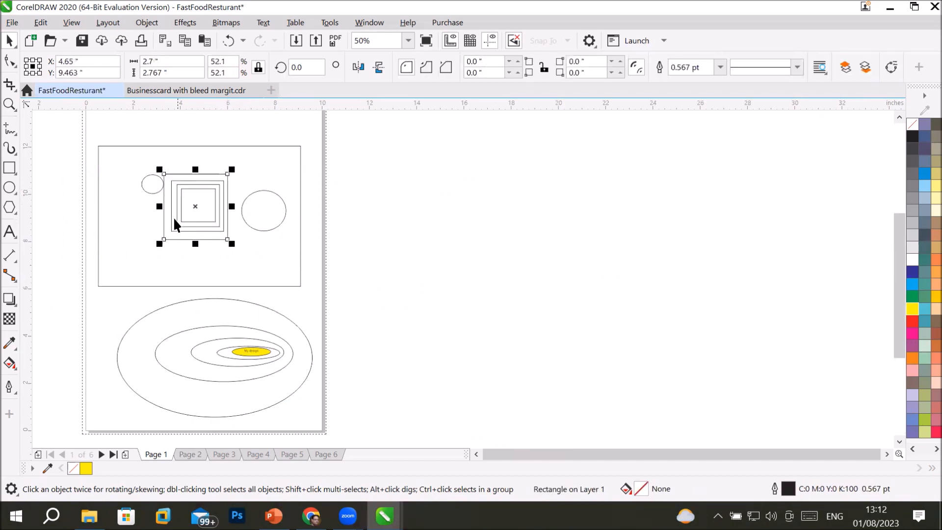
- Marquee-select the six objects inside the large rectangle again, and clear the selection
{"action": "left_click", "coordinate": [67, 171]}
{"action": "left_click_drag", "start_coordinate": [276, 249], "coordinate": [353, 256]}
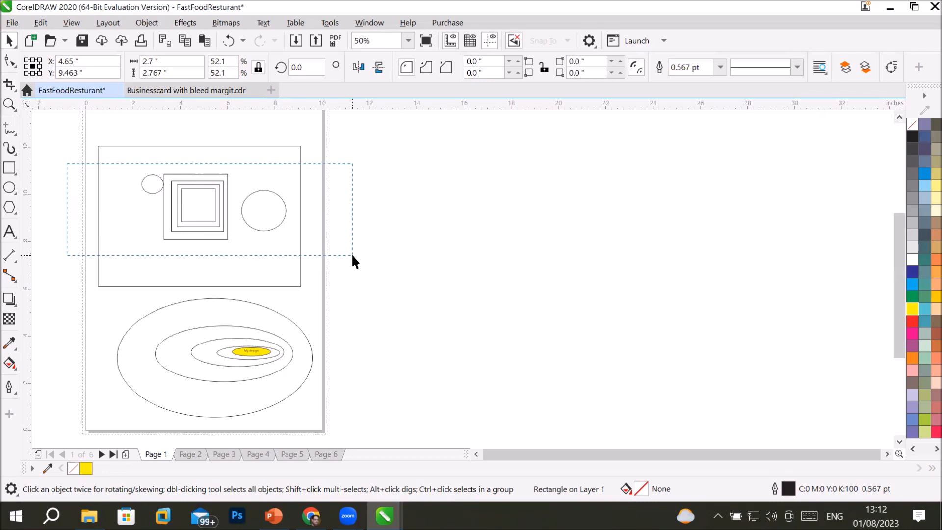
{"action": "left_click_drag", "start_coordinate": [353, 255], "coordinate": [352, 255]}
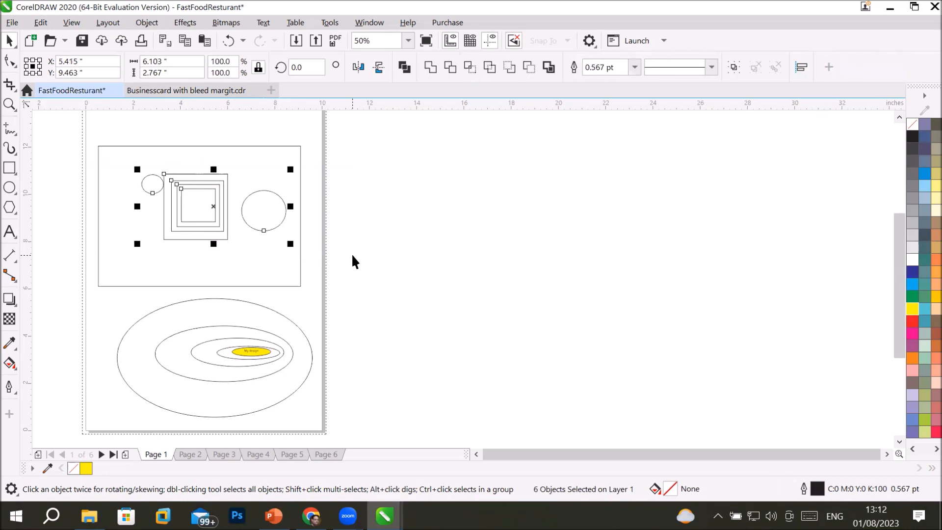
{"action": "left_click", "coordinate": [372, 219]}
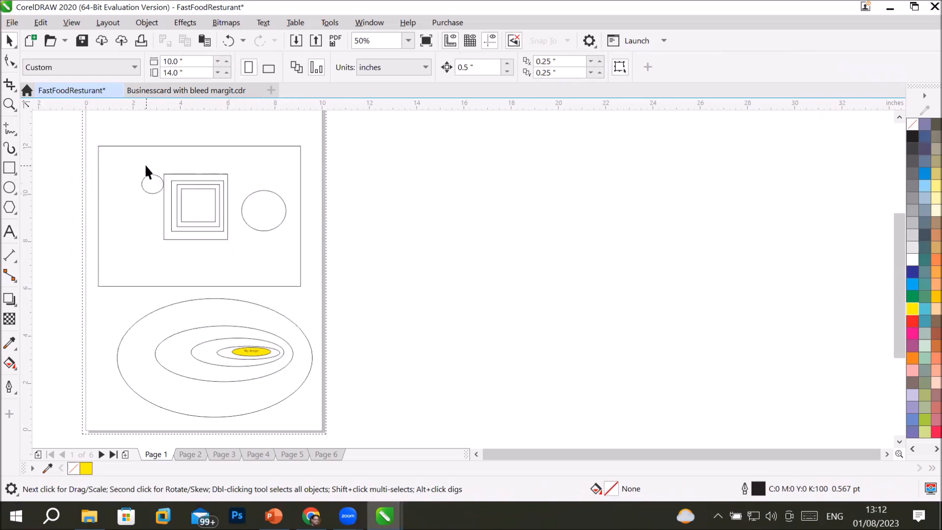
- Select the small and large ellipses on either side of the nested squares together, and clear the selection
{"action": "left_click", "coordinate": [159, 183]}
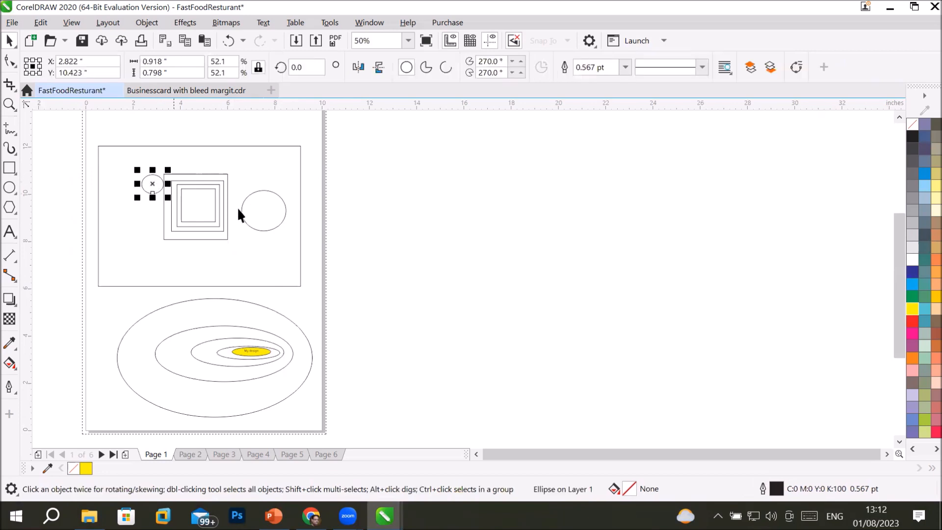
{"action": "left_click", "coordinate": [266, 229], "text": "shift"}
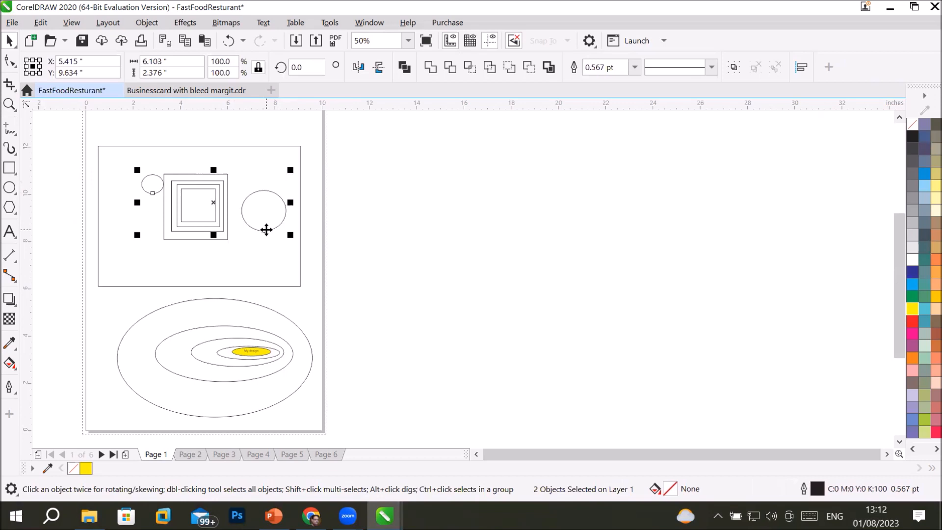
{"action": "left_click", "coordinate": [359, 320]}
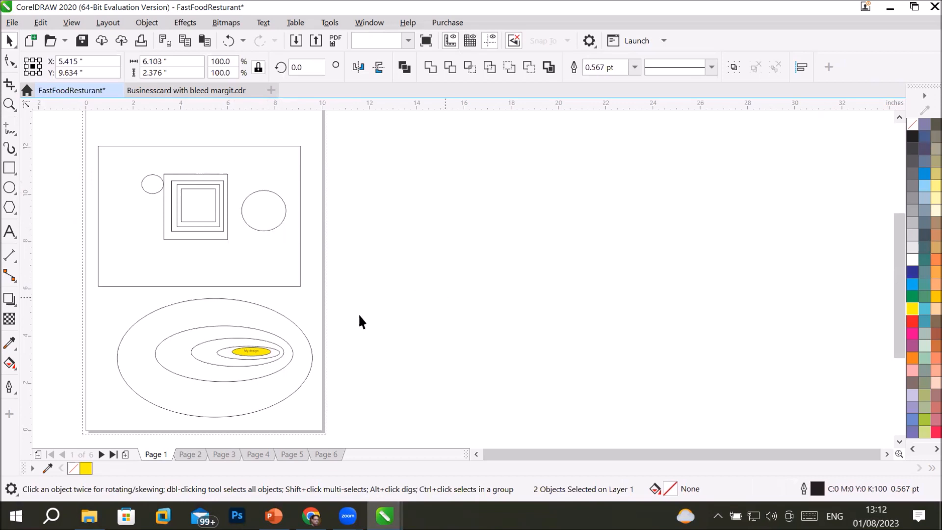
- Select the outermost lower ellipse and the yellow ellipse together and nudge them right in 0.5-inch increments to X 10.951 inches
{"action": "left_click", "coordinate": [254, 305]}
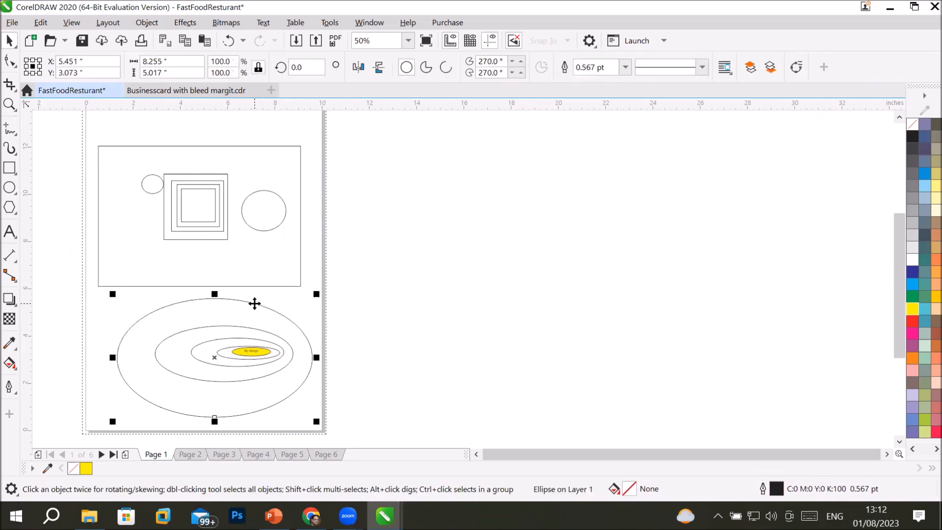
{"action": "left_click", "coordinate": [261, 353], "text": "shift"}
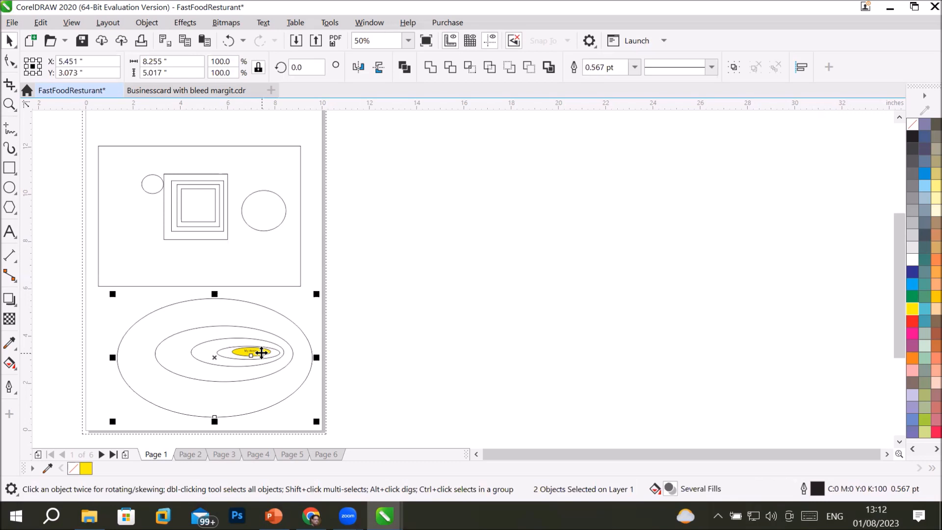
{"action": "key", "text": "Right"}
{"action": "key", "text": "Right"}
{"action": "key", "text": "Right"}
{"action": "key", "text": "Right"}
{"action": "key", "text": "Right"}
{"action": "key", "text": "Right"}
{"action": "key", "text": "Right"}
{"action": "key", "text": "Right"}
{"action": "key", "text": "Right"}
{"action": "key", "text": "Right"}
{"action": "key", "text": "Right"}
{"action": "key", "text": "Right"}
{"action": "key", "text": "Right"}
{"action": "key", "text": "Right"}
{"action": "key", "text": "Right"}
{"action": "key", "text": "Right"}
{"action": "key", "text": "Right"}
{"action": "key", "text": "Right"}
{"action": "key", "text": "Right"}
{"action": "key", "text": "Right"}
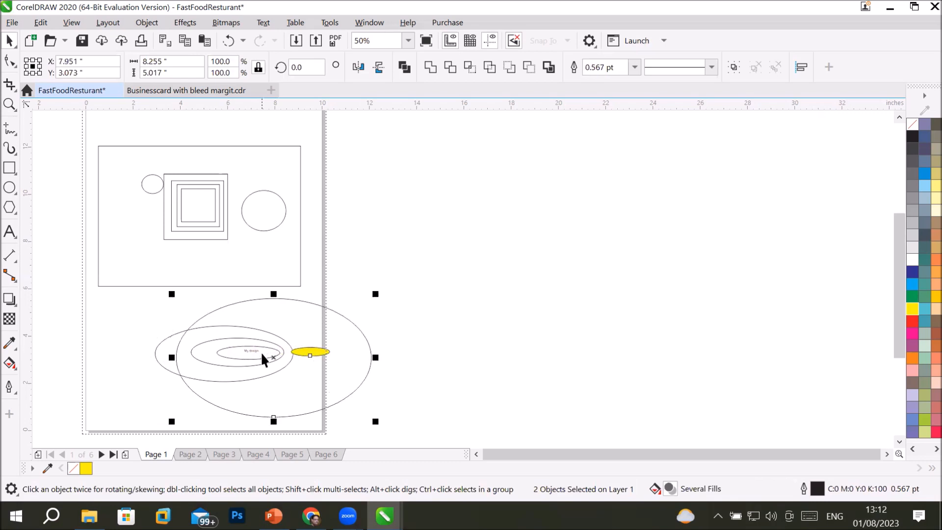
{"action": "key", "text": "Right"}
{"action": "key", "text": "Right"}
{"action": "key", "text": "Right"}
{"action": "key", "text": "Right"}
{"action": "key", "text": "Right"}
{"action": "key", "text": "Right"}
{"action": "key", "text": "Right"}
{"action": "key", "text": "Right"}
{"action": "key", "text": "Right"}
{"action": "key", "text": "Right"}
{"action": "key", "text": "Right"}
{"action": "key", "text": "Right"}
{"action": "key", "text": "Right"}
{"action": "key", "text": "Right"}
{"action": "key", "text": "Right"}
{"action": "key", "text": "Right"}
{"action": "key", "text": "Right"}
{"action": "key", "text": "Right"}
{"action": "key", "text": "Right"}
{"action": "key", "text": "Right"}
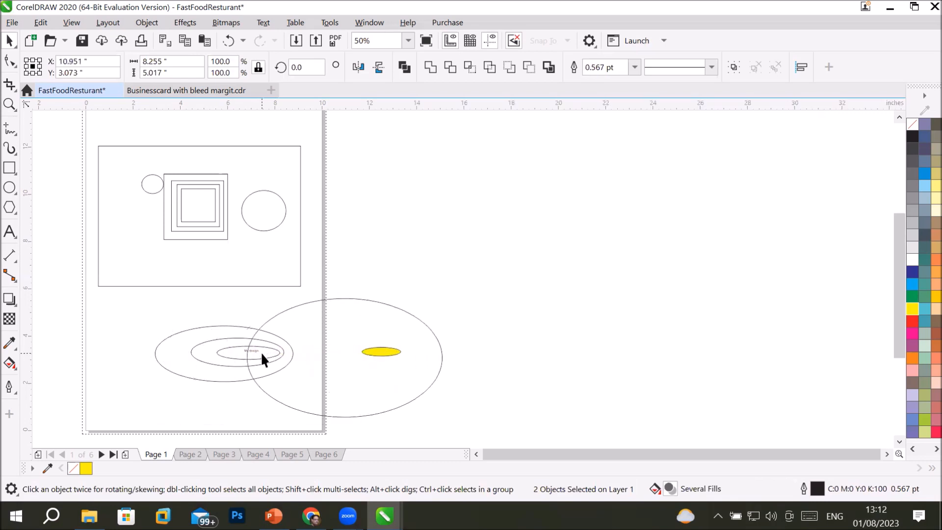
- Nudge the selected large ellipse and yellow ellipse together to the right, to X 12.951 in
{"action": "key", "text": "Right"}
{"action": "key", "text": "Right"}
{"action": "key", "text": "Right"}
{"action": "key", "text": "Right"}
{"action": "key", "text": "Right"}
{"action": "key", "text": "Right"}
{"action": "key", "text": "Right"}
{"action": "key", "text": "Right"}
{"action": "key", "text": "Right"}
{"action": "key", "text": "Right"}
{"action": "key", "text": "Right"}
{"action": "key", "text": "Right"}
{"action": "key", "text": "Right"}
{"action": "key", "text": "Right"}
{"action": "key", "text": "Right"}
{"action": "key", "text": "Right"}
{"action": "key", "text": "Right"}
{"action": "key", "text": "Right"}
{"action": "key", "text": "Right"}
{"action": "key", "text": "Right"}
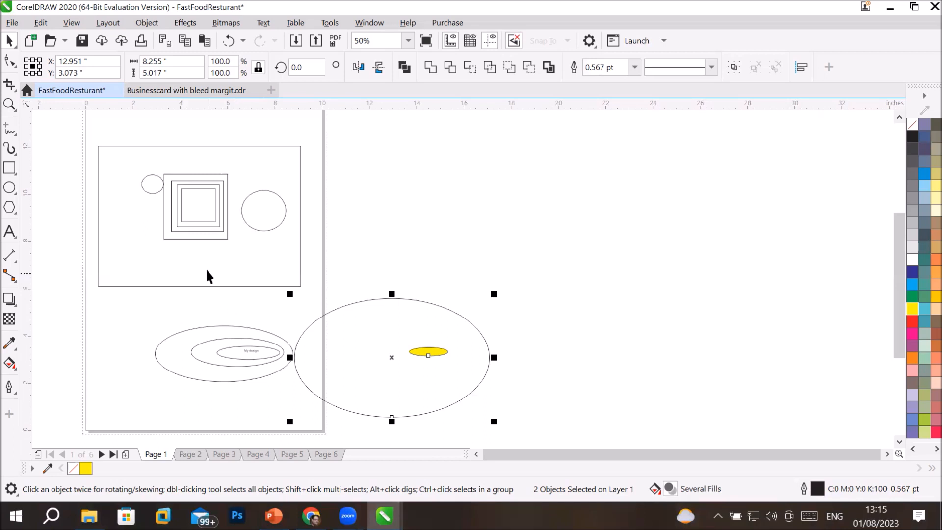
- Select all the drawn objects and move them together off the page to its right, centred at about X 28.4 in
{"action": "scroll", "coordinate": [319, 251], "scroll_direction": "down", "scroll_amount": 1}
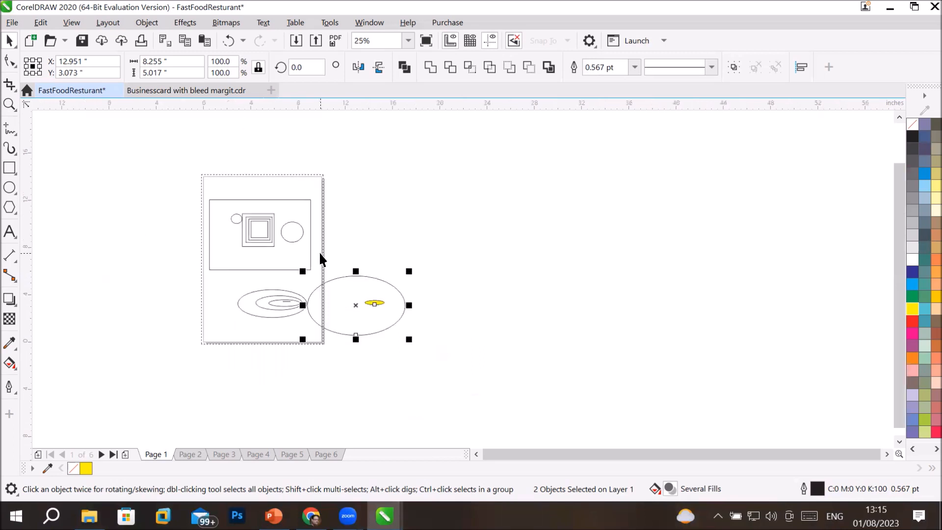
{"action": "left_click_drag", "start_coordinate": [106, 137], "coordinate": [490, 408]}
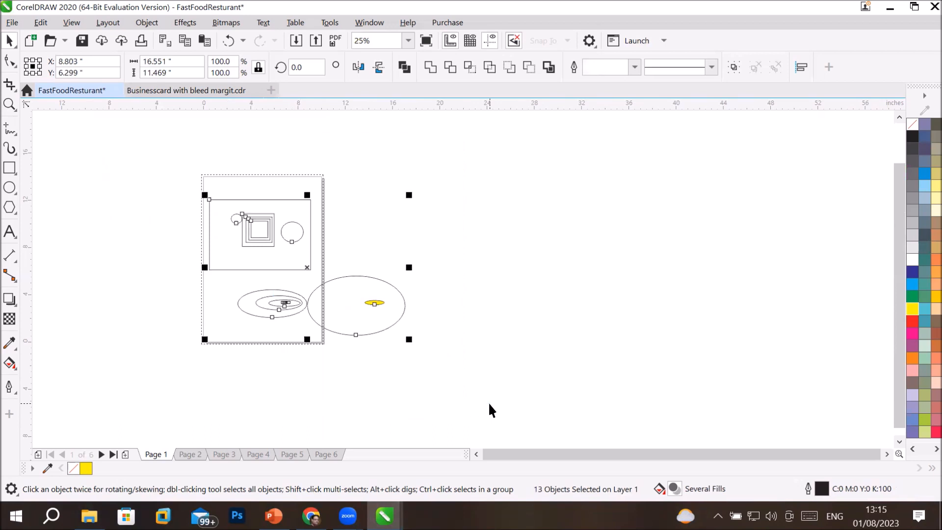
{"action": "left_click_drag", "start_coordinate": [367, 338], "coordinate": [598, 338]}
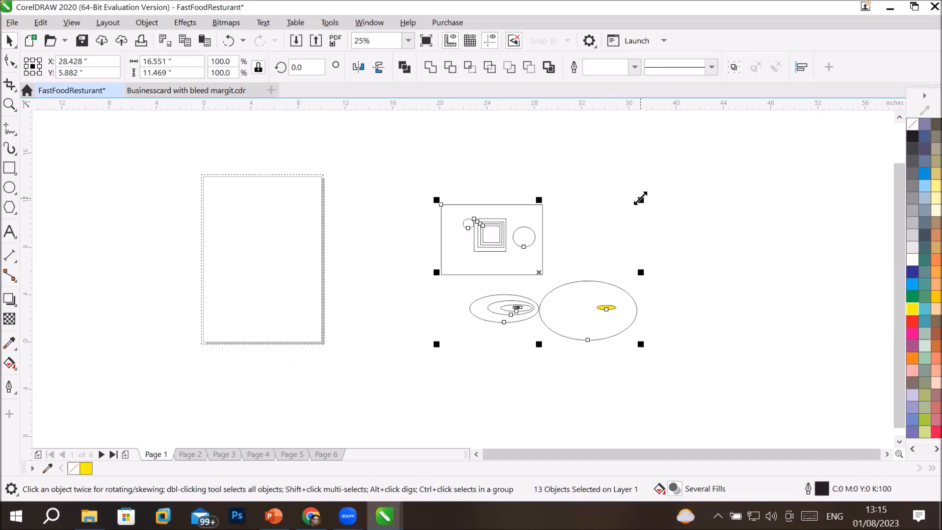
- Enlarge the selected objects together to about 28.9 in wide and 18.25 in high
{"action": "mouse_move", "coordinate": [640, 198]}
{"action": "left_mouse_down"}
{"action": "mouse_move", "coordinate": [623, 212]}
{"action": "mouse_move", "coordinate": [640, 263]}
{"action": "mouse_move", "coordinate": [561, 282]}
{"action": "mouse_move", "coordinate": [591, 208]}
{"action": "mouse_move", "coordinate": [654, 160]}
{"action": "mouse_move", "coordinate": [658, 192]}
{"action": "left_mouse_up"}
{"action": "left_click_drag", "start_coordinate": [655, 269], "coordinate": [801, 269]}
{"action": "left_click_drag", "start_coordinate": [618, 343], "coordinate": [619, 425]}
{"action": "mouse_move", "coordinate": [803, 191]}
{"action": "left_mouse_down"}
{"action": "mouse_move", "coordinate": [680, 307]}
{"action": "mouse_move", "coordinate": [805, 195]}
{"action": "left_mouse_up"}
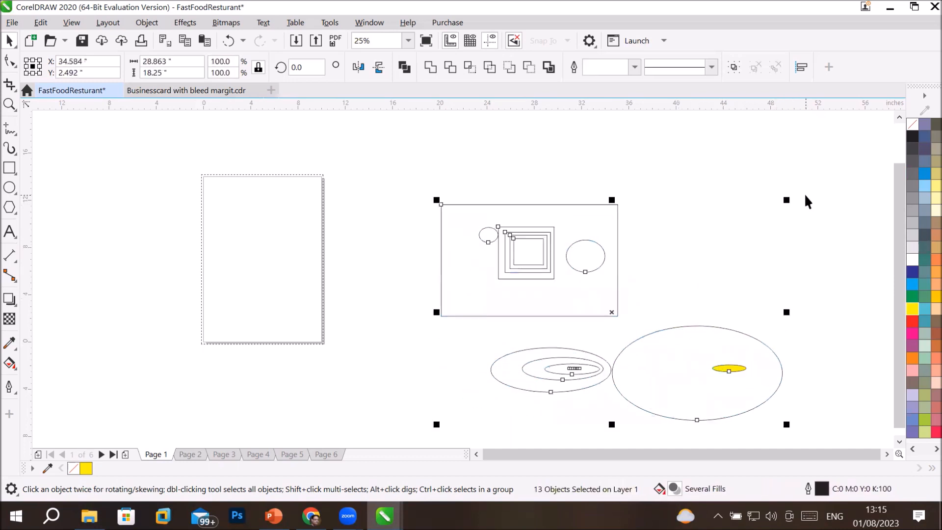
- Move the selected objects closer to the page and narrow them together to about 21.9 in wide
{"action": "left_click_drag", "start_coordinate": [595, 315], "coordinate": [513, 270]}
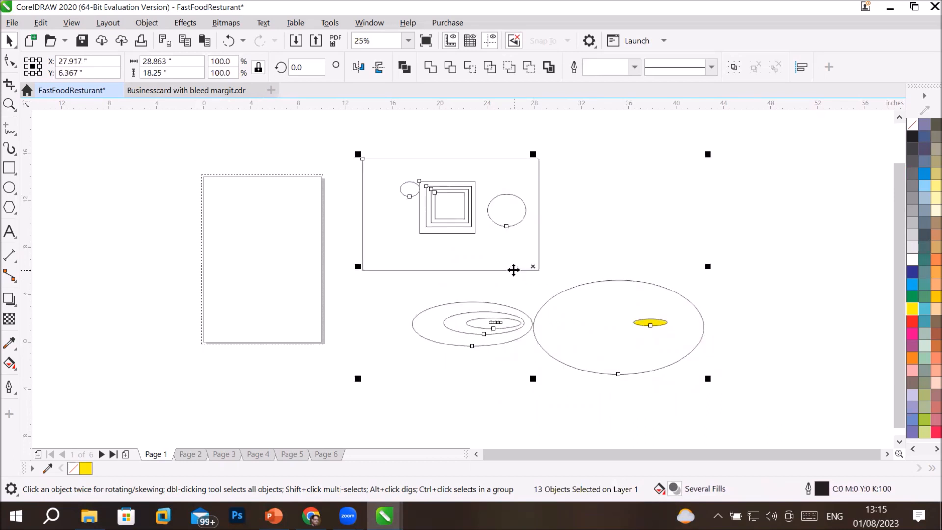
{"action": "left_click_drag", "start_coordinate": [707, 267], "coordinate": [628, 276]}
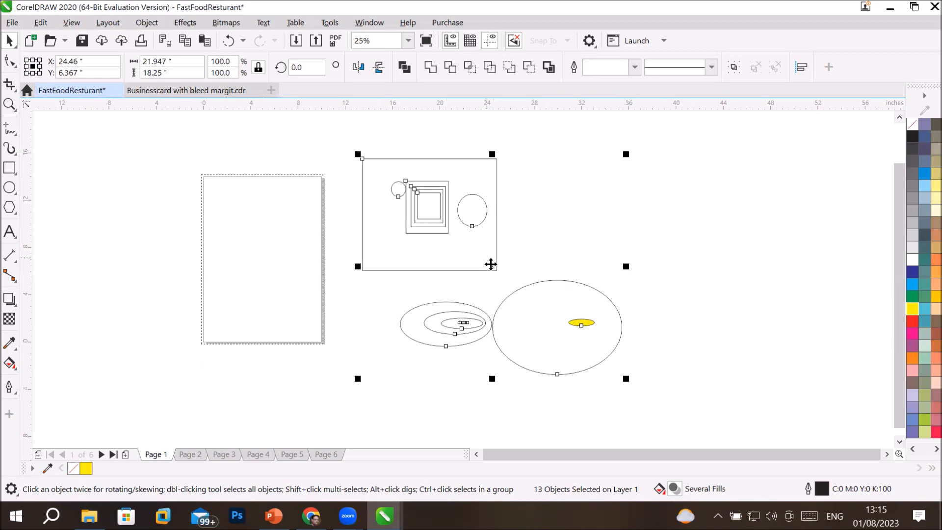
{"action": "scroll", "coordinate": [494, 267], "scroll_direction": "up", "scroll_amount": 1}
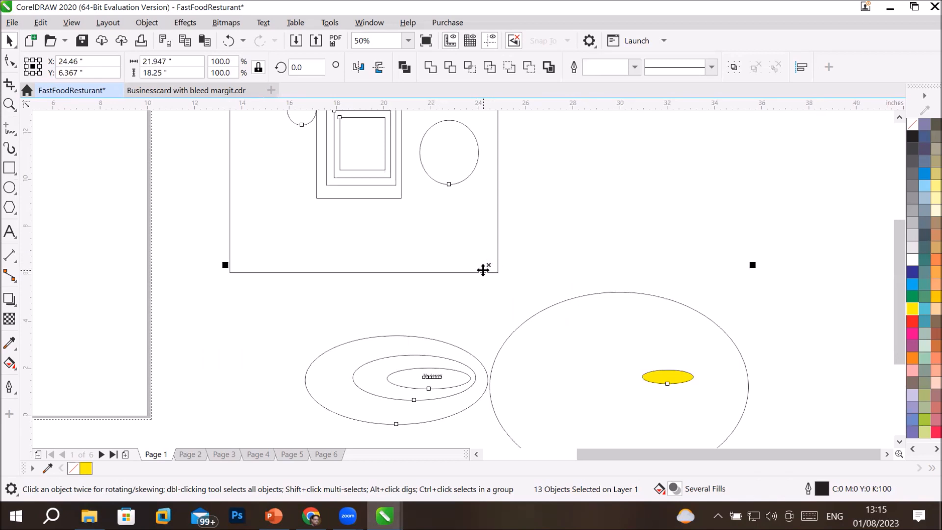
{"action": "scroll", "coordinate": [483, 270], "scroll_direction": "down", "scroll_amount": 1}
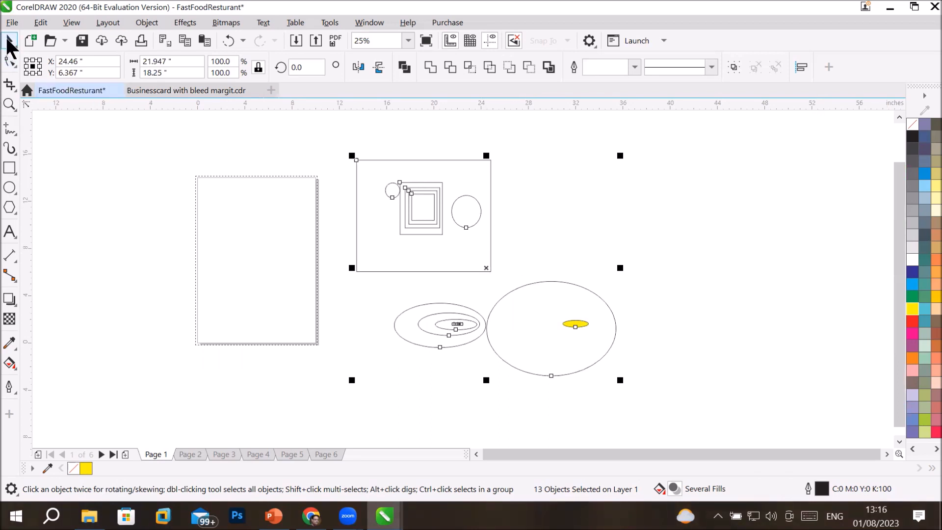
{"action": "left_click", "coordinate": [513, 216]}
{"action": "left_click_drag", "start_coordinate": [333, 143], "coordinate": [656, 398]}
{"action": "left_click", "coordinate": [563, 268]}
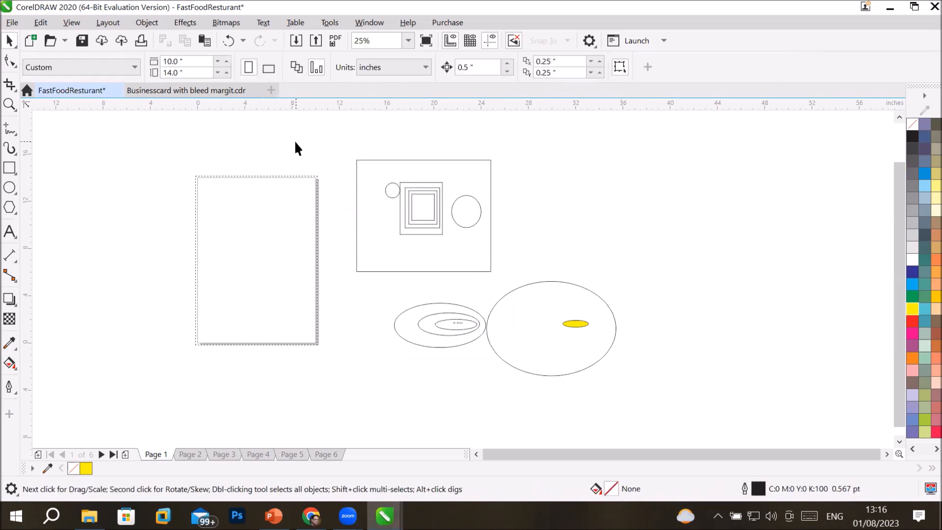
{"action": "left_click_drag", "start_coordinate": [511, 352], "coordinate": [635, 393]}
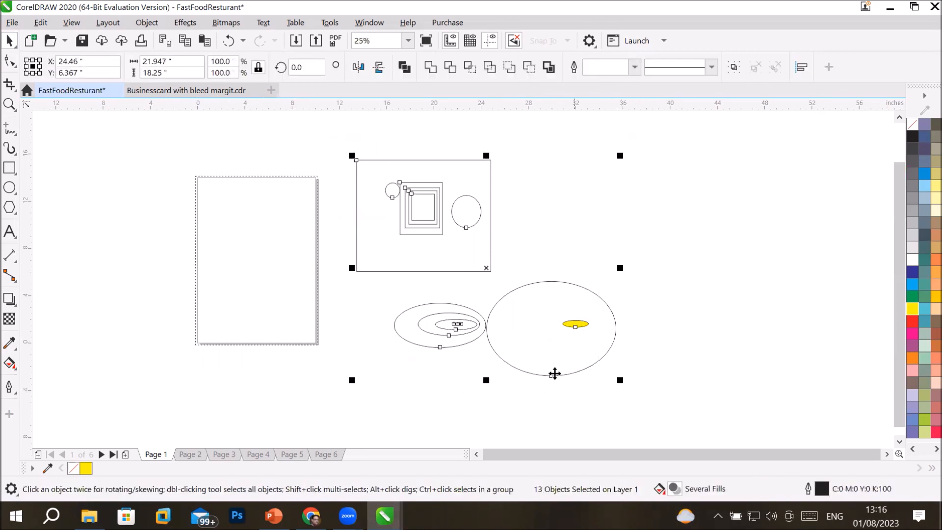
{"action": "left_click", "coordinate": [545, 371]}
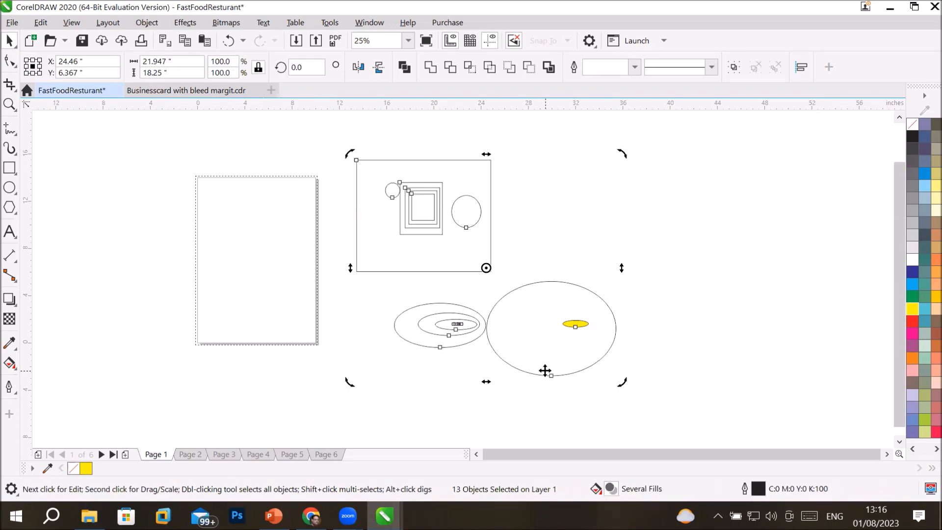
{"action": "left_click", "coordinate": [755, 276]}
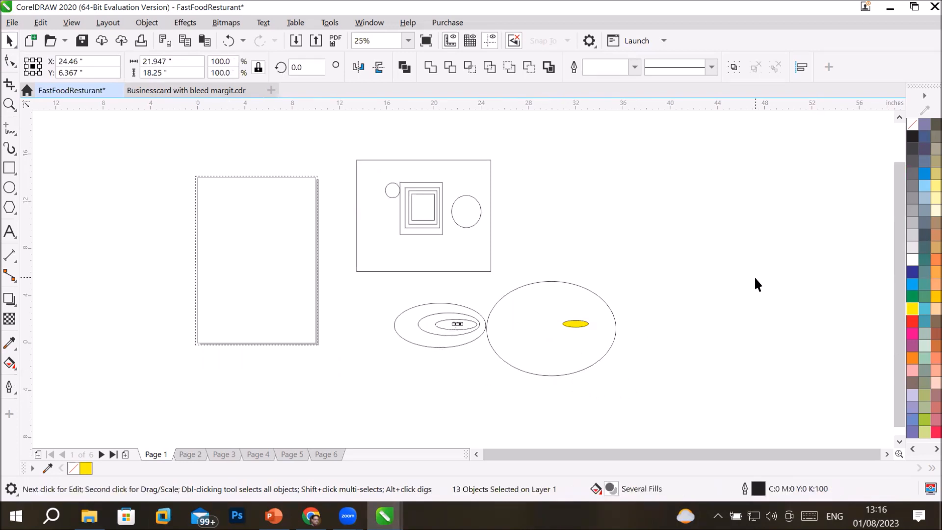
- Select all the drawn objects, rotate them clockwise to about 303.7°, and rotate them back to about 359.8°
{"action": "left_click_drag", "start_coordinate": [596, 390], "coordinate": [670, 412]}
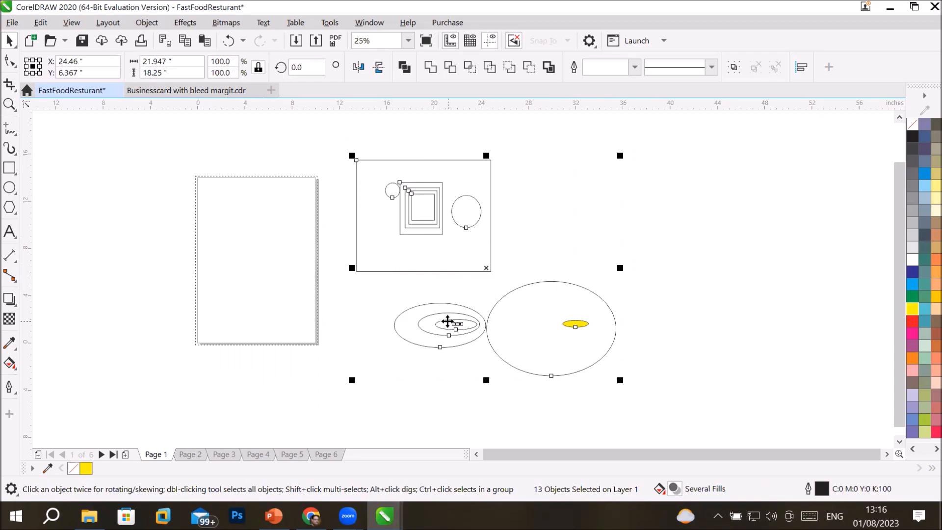
{"action": "left_click", "coordinate": [527, 314]}
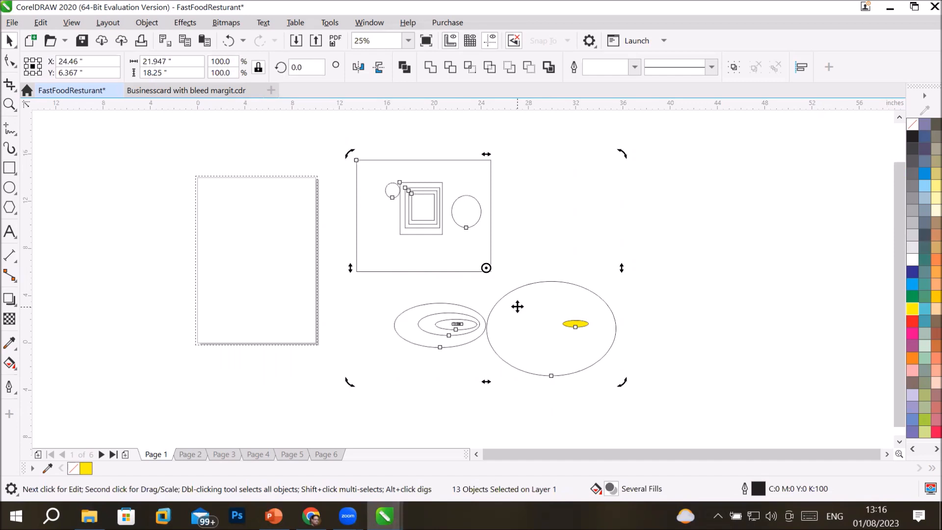
{"action": "left_click", "coordinate": [518, 306]}
{"action": "left_click", "coordinate": [516, 306]}
{"action": "left_click", "coordinate": [516, 306]}
{"action": "left_click", "coordinate": [516, 306]}
{"action": "left_click", "coordinate": [516, 305]}
{"action": "left_click", "coordinate": [516, 305]}
{"action": "mouse_move", "coordinate": [627, 152]}
{"action": "left_mouse_down"}
{"action": "mouse_move", "coordinate": [680, 202]}
{"action": "mouse_move", "coordinate": [685, 265]}
{"action": "mouse_move", "coordinate": [663, 325]}
{"action": "left_mouse_up"}
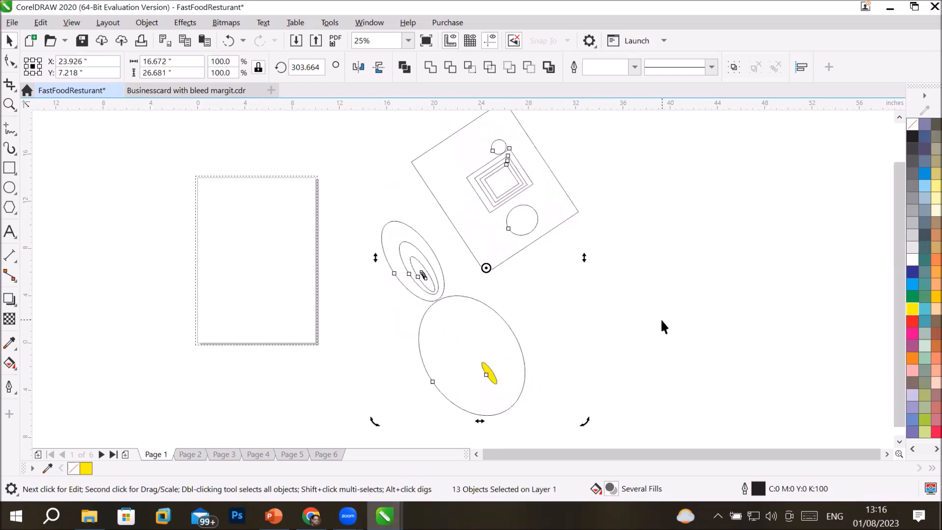
{"action": "left_click_drag", "start_coordinate": [371, 425], "coordinate": [541, 416]}
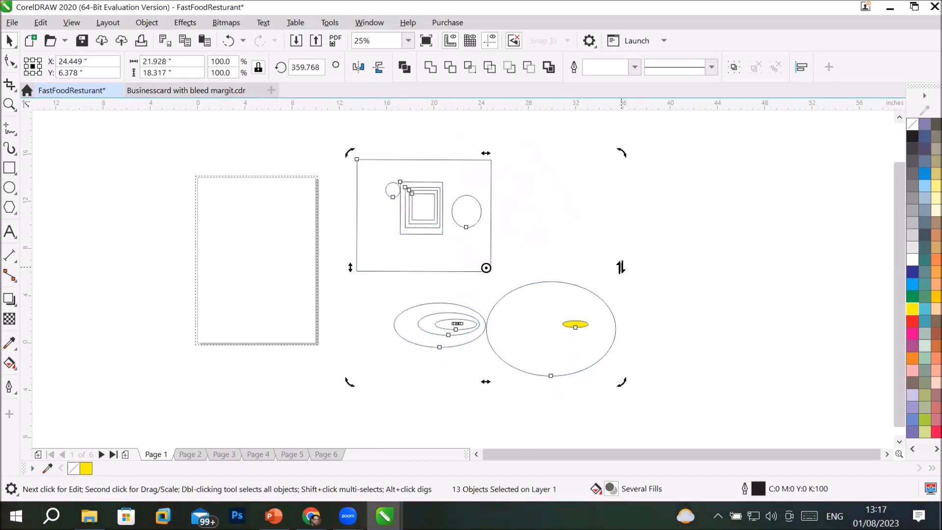
- Skew the selected objects vertically down and back up, and skew them horizontally until they span about 29.8 in wide
{"action": "left_click_drag", "start_coordinate": [621, 267], "coordinate": [626, 373]}
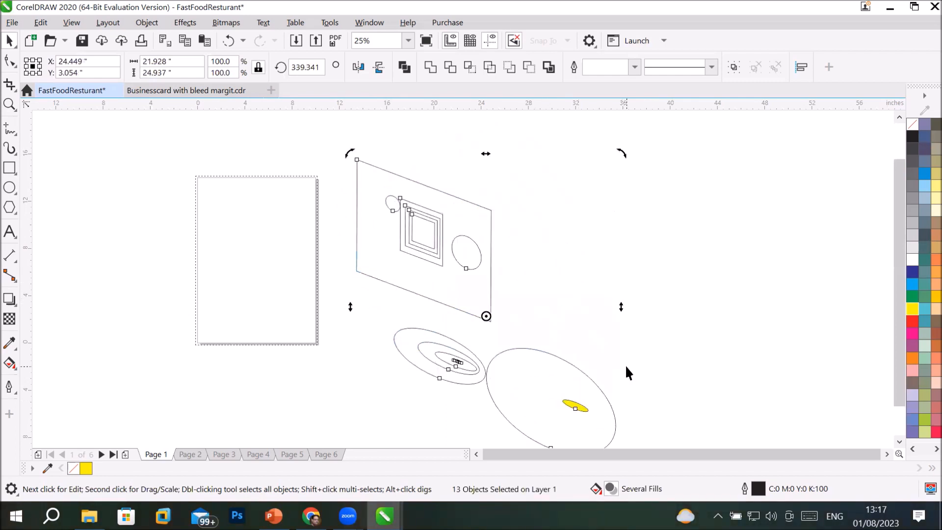
{"action": "left_click_drag", "start_coordinate": [625, 307], "coordinate": [569, 150]}
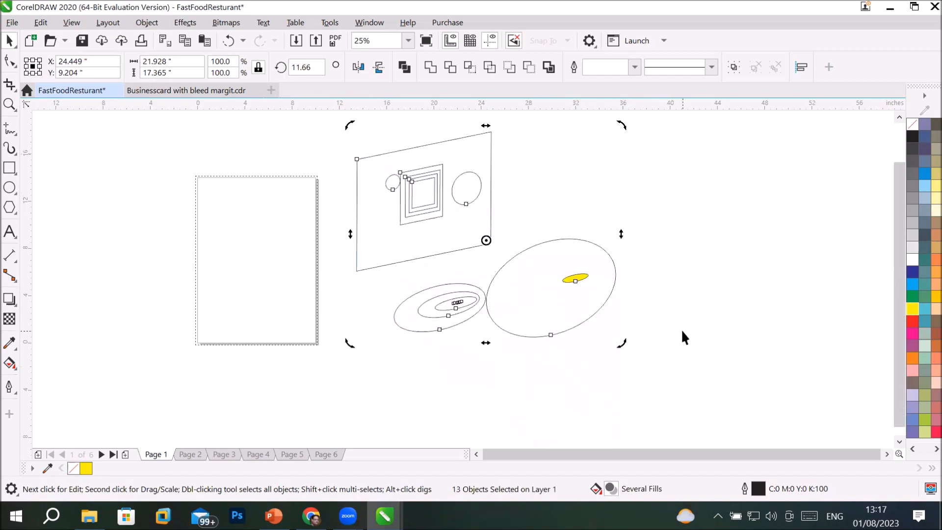
{"action": "left_click_drag", "start_coordinate": [489, 345], "coordinate": [640, 337]}
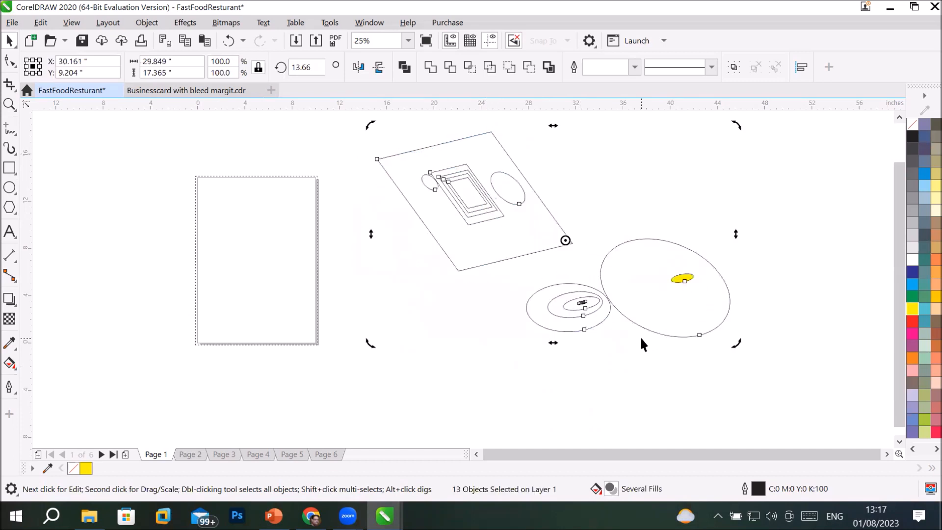
- Draw a square of about 4.75 in per side in the empty area left of the page
{"action": "left_click", "coordinate": [10, 167]}
{"action": "left_click_drag", "start_coordinate": [81, 155], "coordinate": [133, 204]}
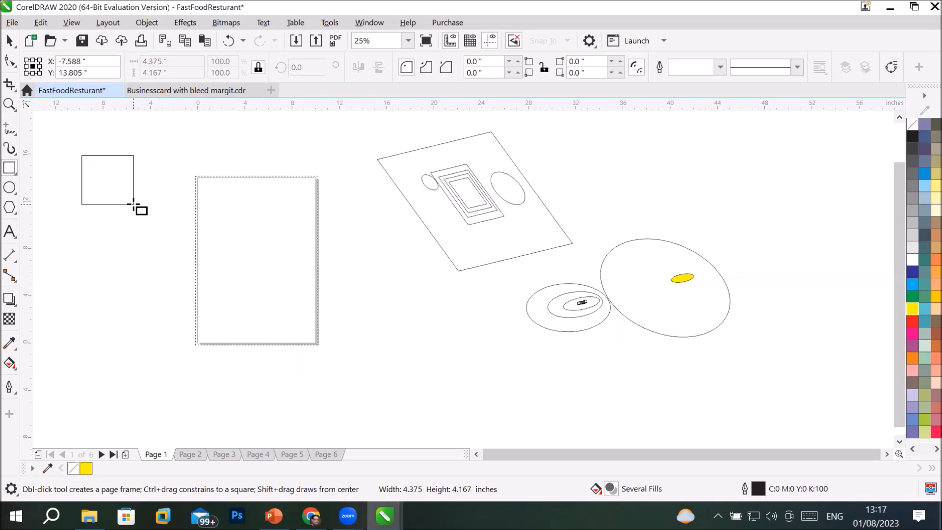
{"action": "mouse_move", "coordinate": [133, 205]}
{"action": "left_mouse_down"}
{"action": "mouse_move", "coordinate": [143, 234]}
{"action": "mouse_move", "coordinate": [219, 229]}
{"action": "mouse_move", "coordinate": [145, 215]}
{"action": "left_mouse_up"}
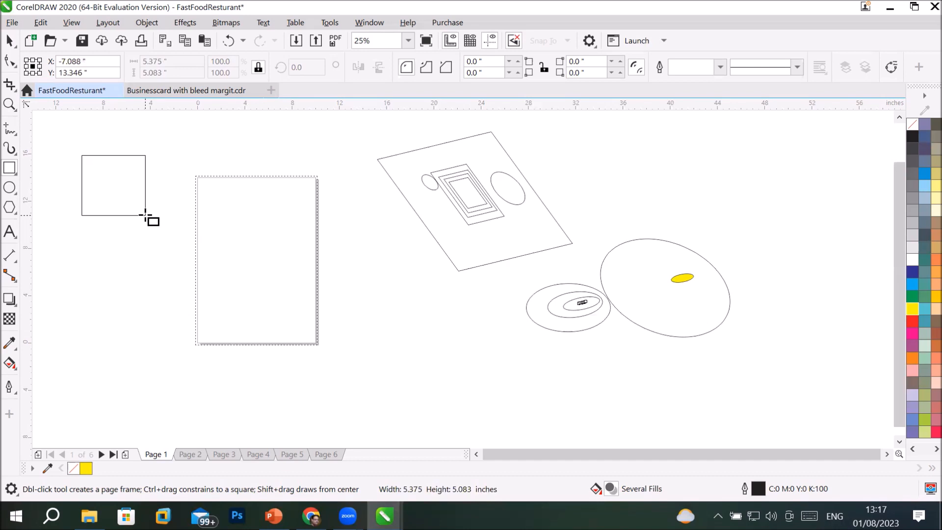
{"action": "left_click_drag", "start_coordinate": [145, 214], "coordinate": [163, 257]}
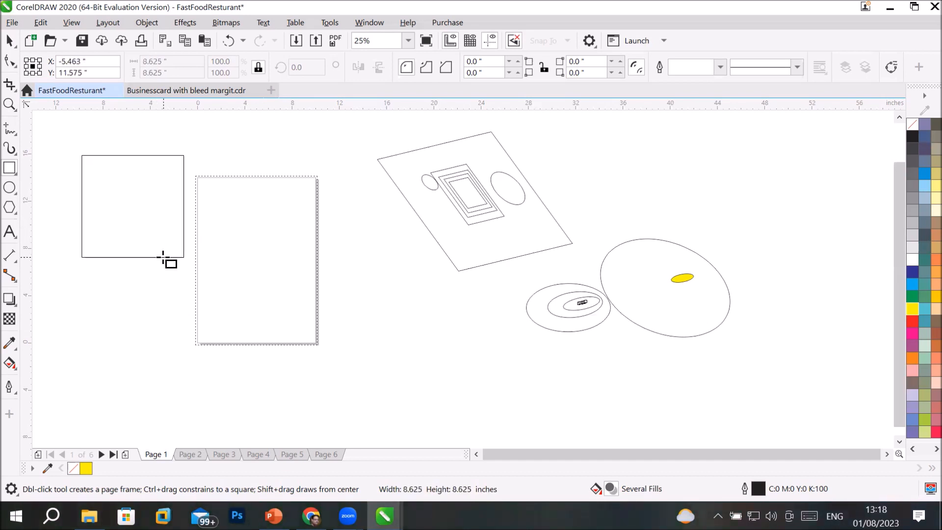
{"action": "left_click_drag", "start_coordinate": [163, 256], "coordinate": [137, 205]}
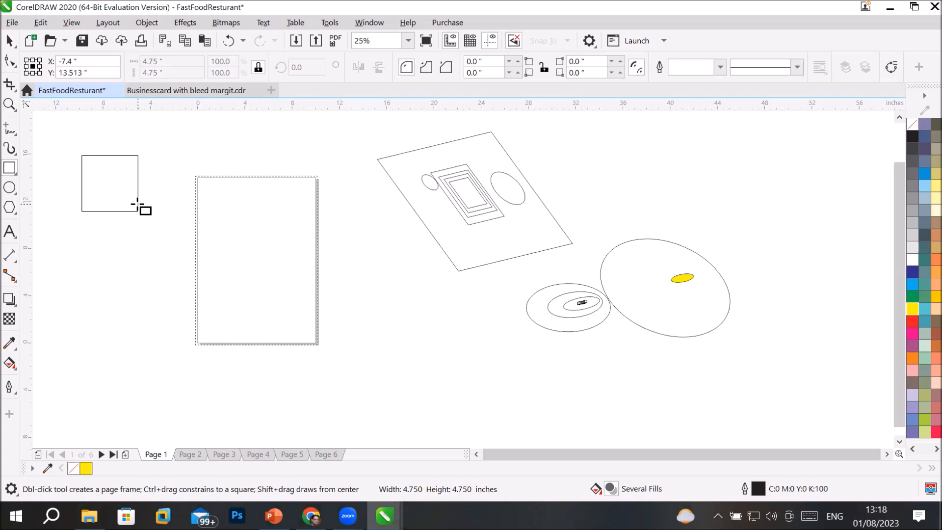
{"action": "left_click_drag", "start_coordinate": [137, 205], "coordinate": [138, 205]}
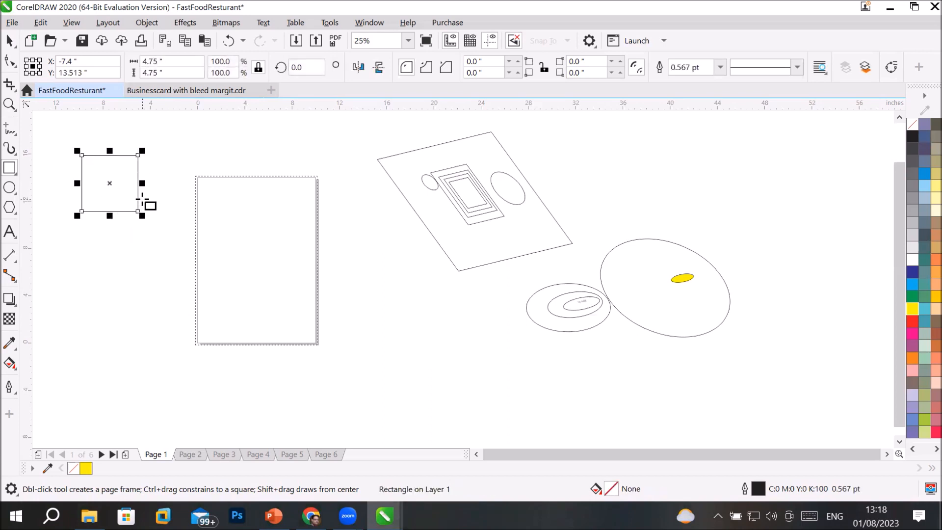
- Move the square onto the upper part of the page and nudge it right to X 4.6 in
{"action": "left_click", "coordinate": [8, 41]}
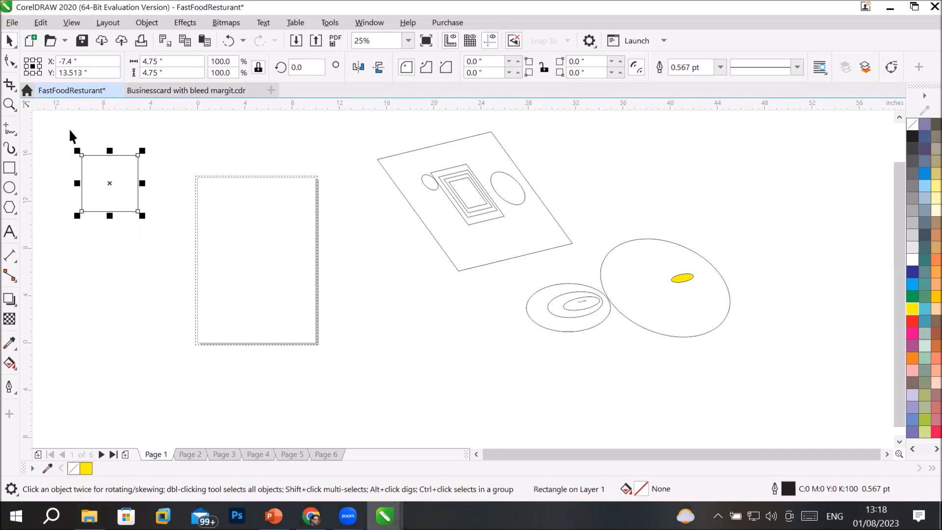
{"action": "left_click_drag", "start_coordinate": [92, 207], "coordinate": [210, 233]}
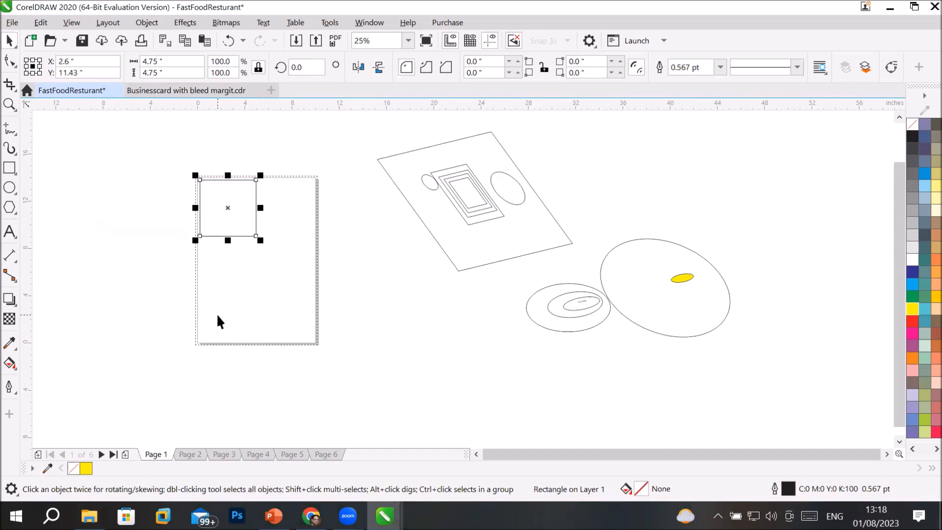
{"action": "key", "text": "Right"}
{"action": "key", "text": "Right"}
{"action": "key", "text": "Right"}
{"action": "key", "text": "Right"}
{"action": "key", "text": "Right"}
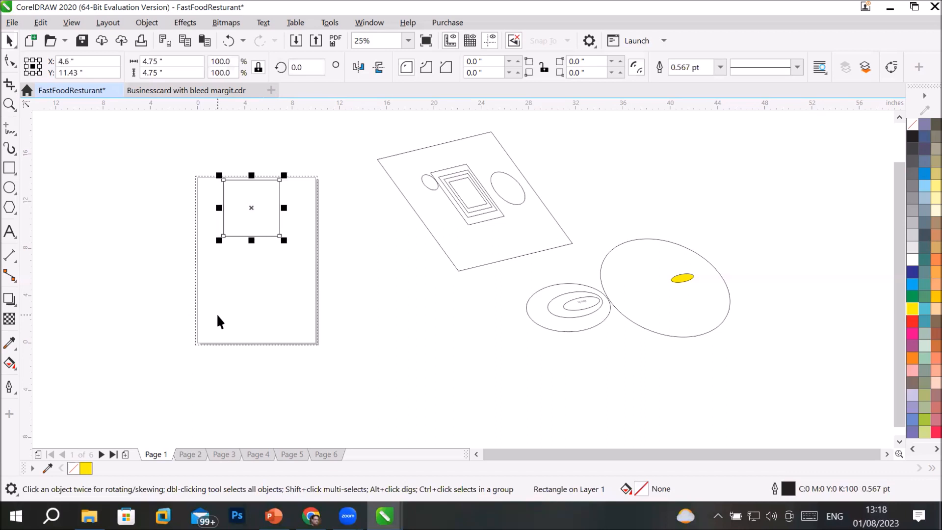
- Nudge the square down to Y 10.93 in and left to X 2.6 in
{"action": "key", "text": "Down"}
{"action": "key", "text": "Left"}
{"action": "key", "text": "Left"}
{"action": "key", "text": "Left"}
{"action": "key", "text": "Left"}
{"action": "key", "text": "Left"}
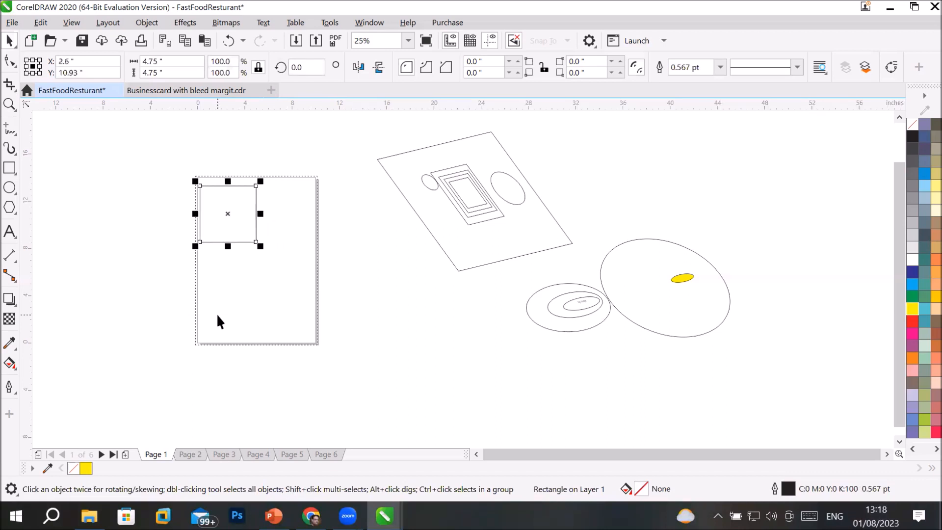
- Set the square's width to 2 in with proportional scaling, and unlock its width-to-height ratio
{"action": "left_click_drag", "start_coordinate": [262, 246], "coordinate": [261, 247]}
{"action": "left_click", "coordinate": [150, 61]}
{"action": "type", "text": "2"}
{"action": "left_click", "coordinate": [183, 61]}
{"action": "left_click", "coordinate": [257, 66]}
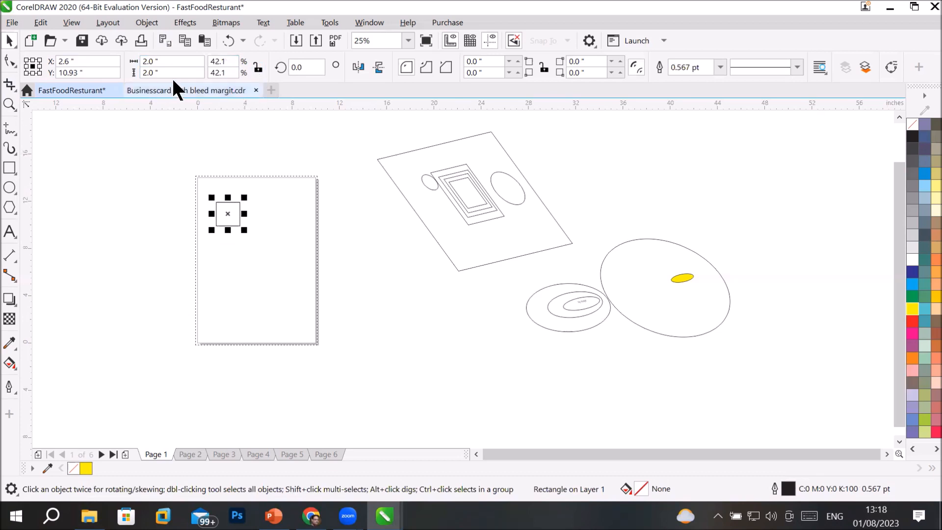
- Set the shape's width to 4 in with the ratio unlocked
{"action": "left_click", "coordinate": [180, 60]}
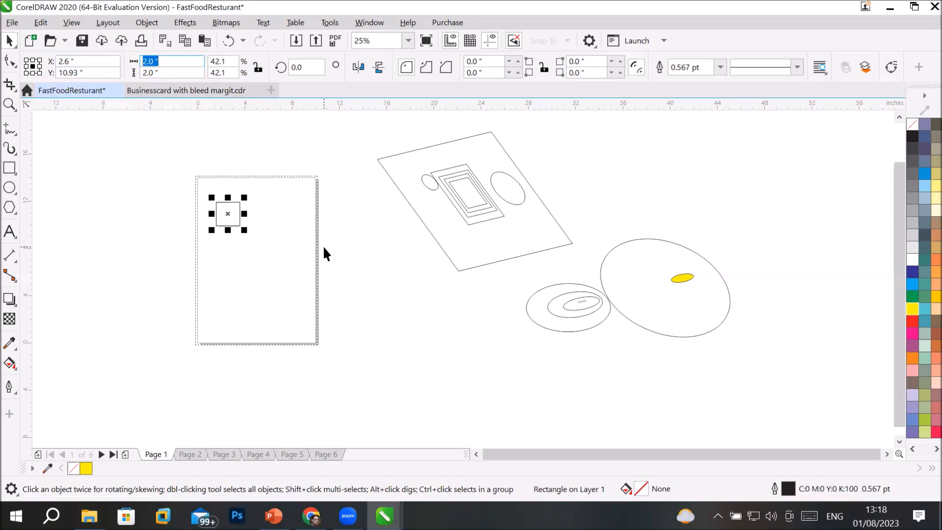
{"action": "type", "text": "4"}
{"action": "key", "text": "Return"}
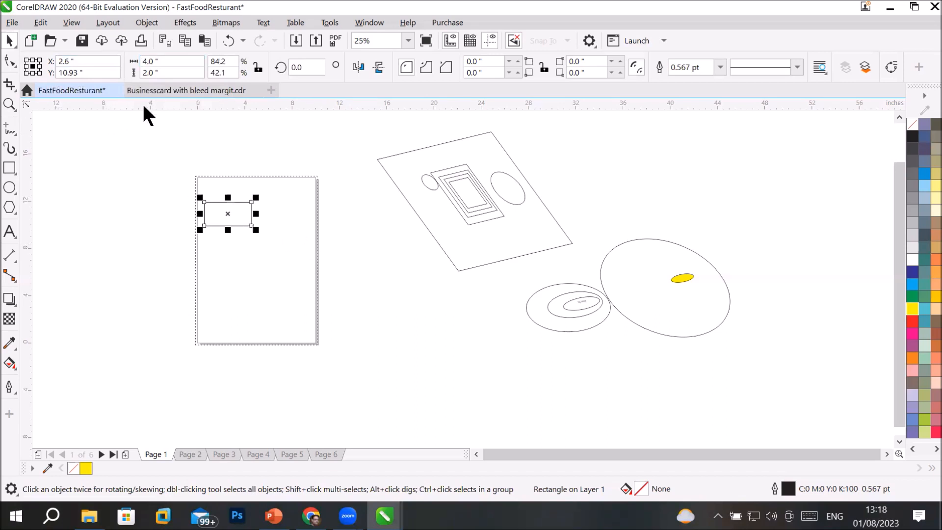
- Set the rectangle's width to 2 in and lock its width-to-height ratio
{"action": "left_click", "coordinate": [176, 61]}
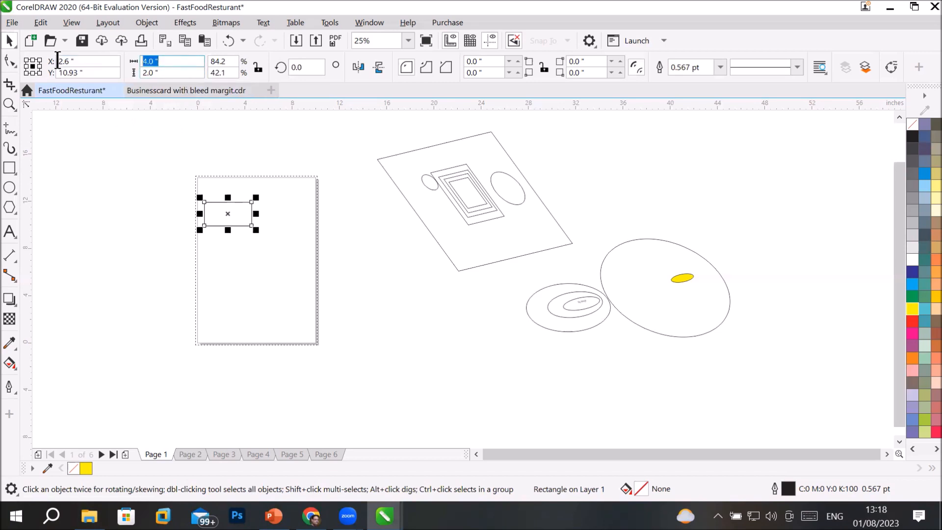
{"action": "type", "text": "2"}
{"action": "key", "text": "Return"}
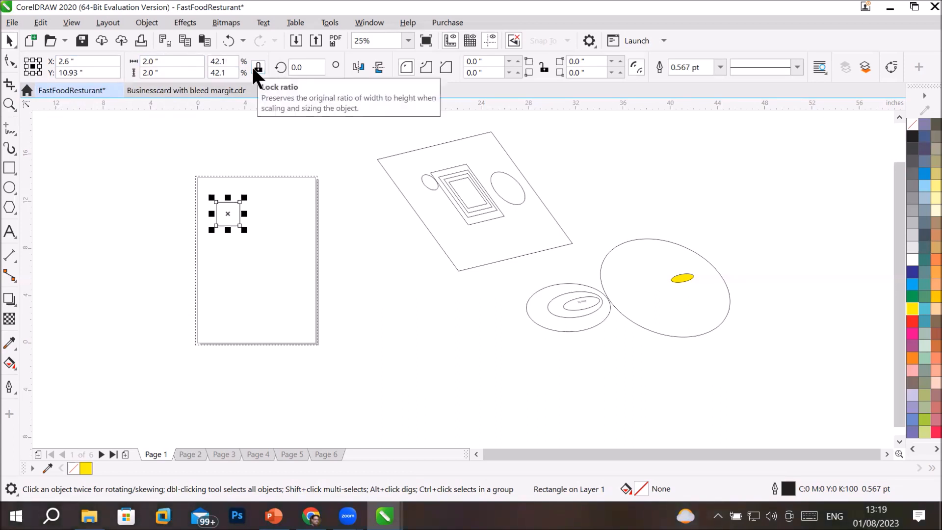
- Set the square's height to 5 in with the width-to-height ratio locked
{"action": "left_click", "coordinate": [166, 72]}
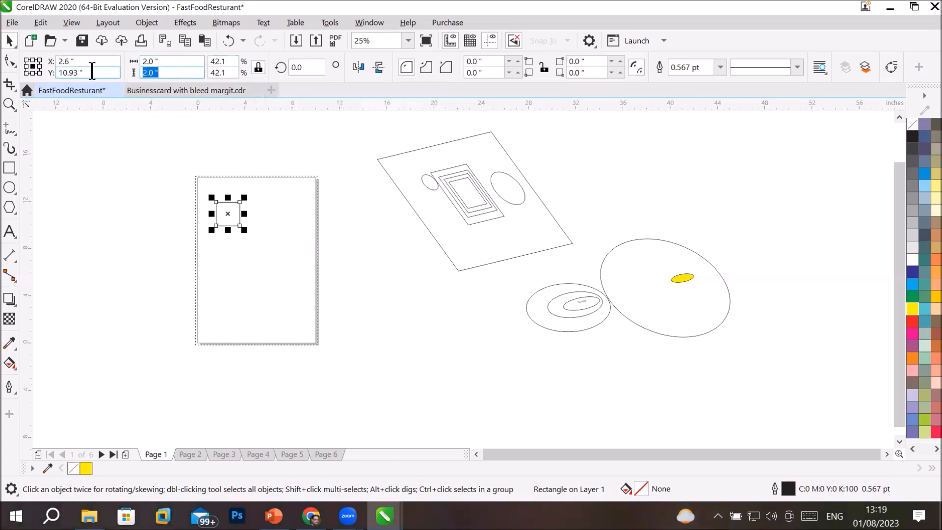
{"action": "left_click", "coordinate": [178, 58]}
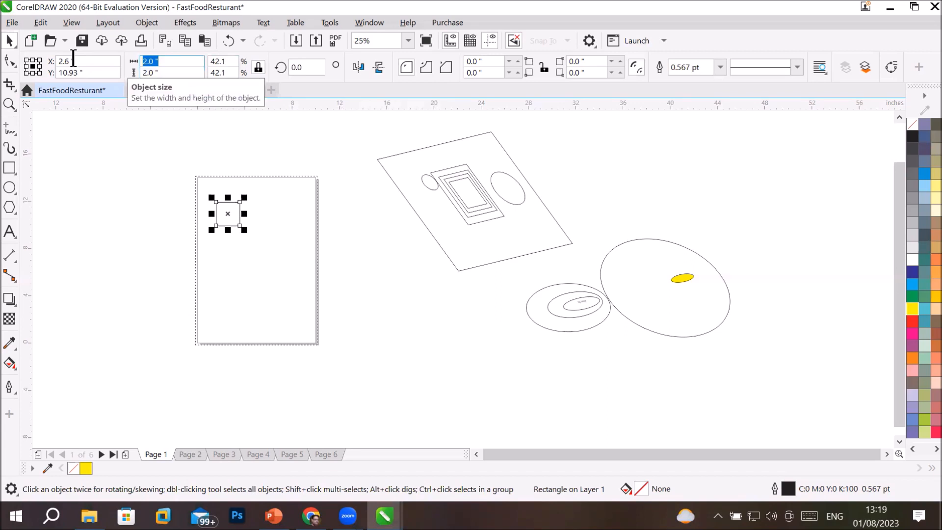
{"action": "left_click", "coordinate": [162, 73]}
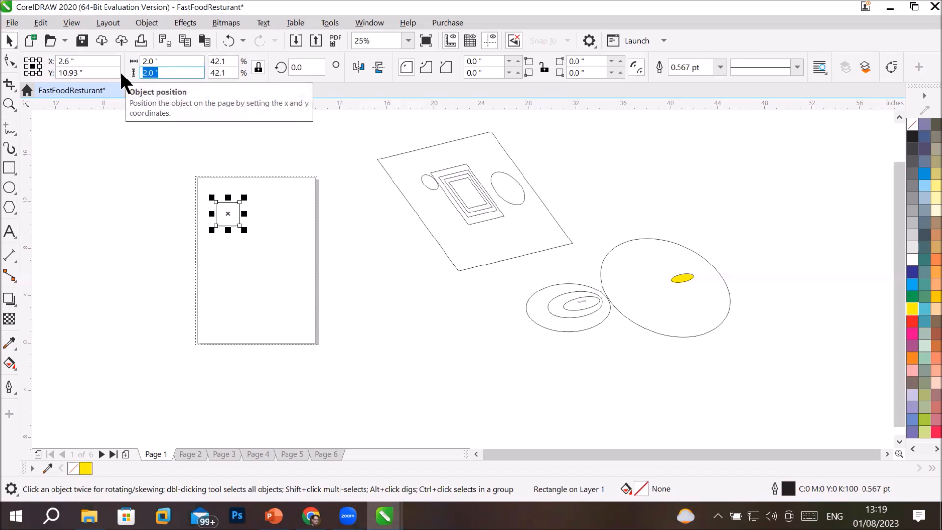
{"action": "type", "text": "5"}
{"action": "key", "text": "Return"}
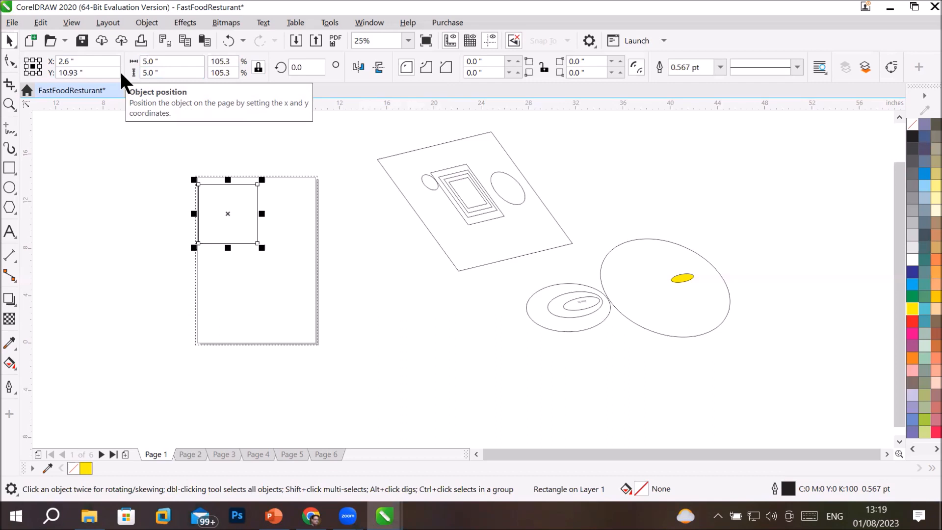
- Set the square's width to 6 in, scaling it proportionally
{"action": "left_click_drag", "start_coordinate": [170, 62], "coordinate": [58, 62]}
{"action": "type", "text": "6"}
{"action": "key", "text": "Return"}
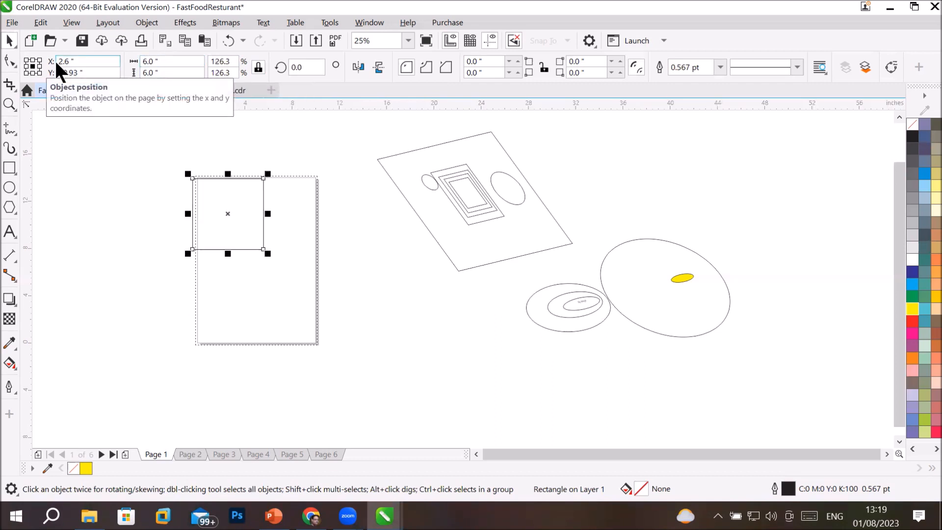
- Unlock the square's width-to-height ratio and set its width to 3 in
{"action": "left_click", "coordinate": [257, 68]}
{"action": "left_click", "coordinate": [162, 62]}
{"action": "type", "text": "3"}
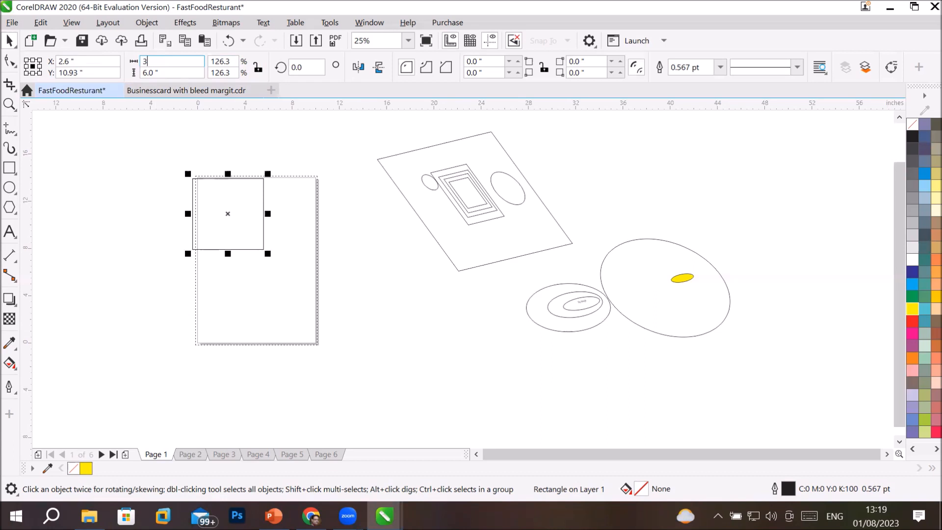
{"action": "key", "text": "Return"}
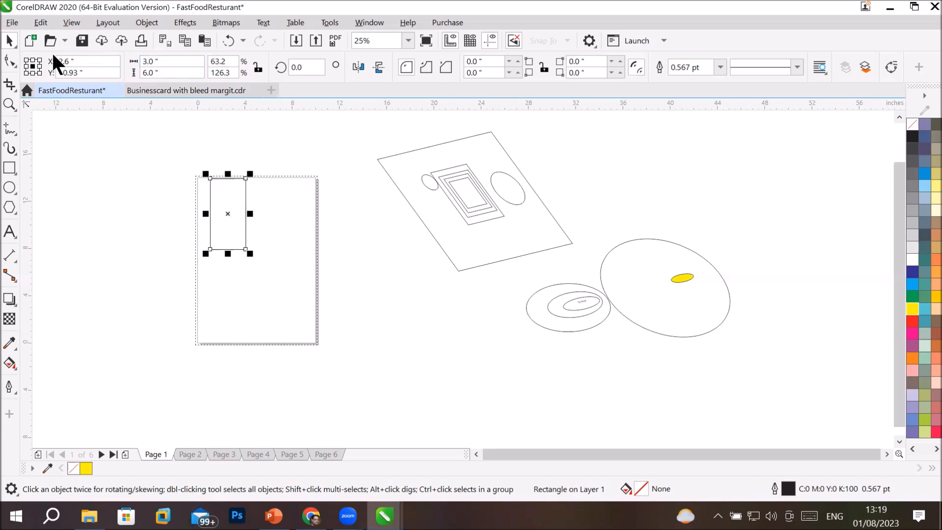
- Lock the rectangle's width-to-height ratio and set its width to 1 in
{"action": "left_click", "coordinate": [259, 67]}
{"action": "left_click_drag", "start_coordinate": [187, 61], "coordinate": [105, 73]}
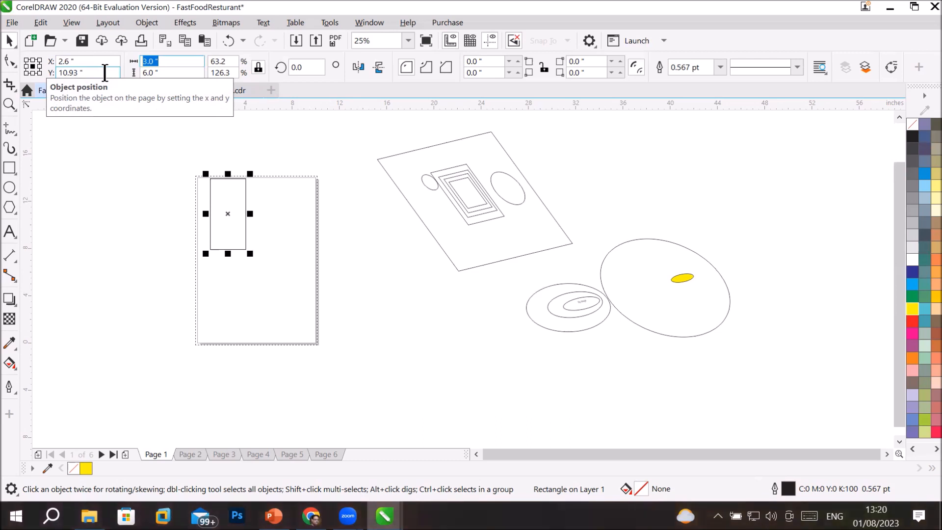
{"action": "type", "text": "1"}
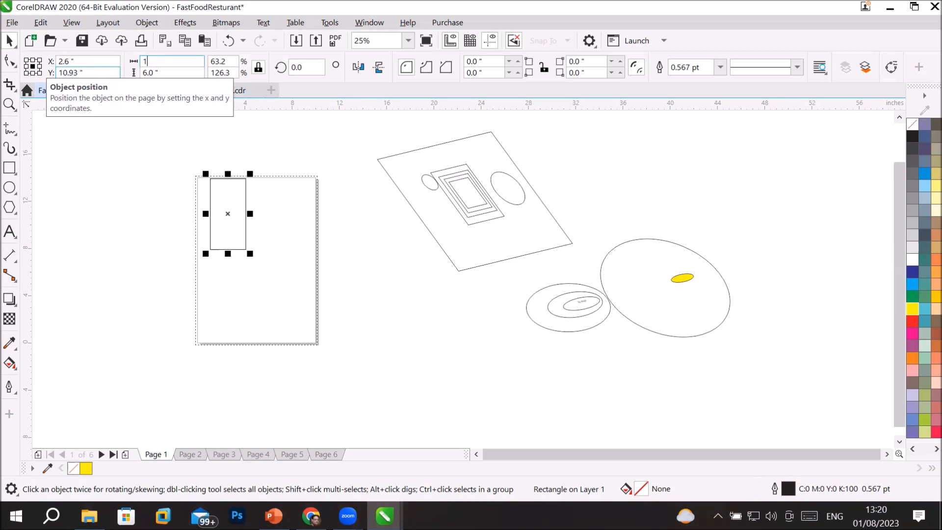
{"action": "key", "text": "Return"}
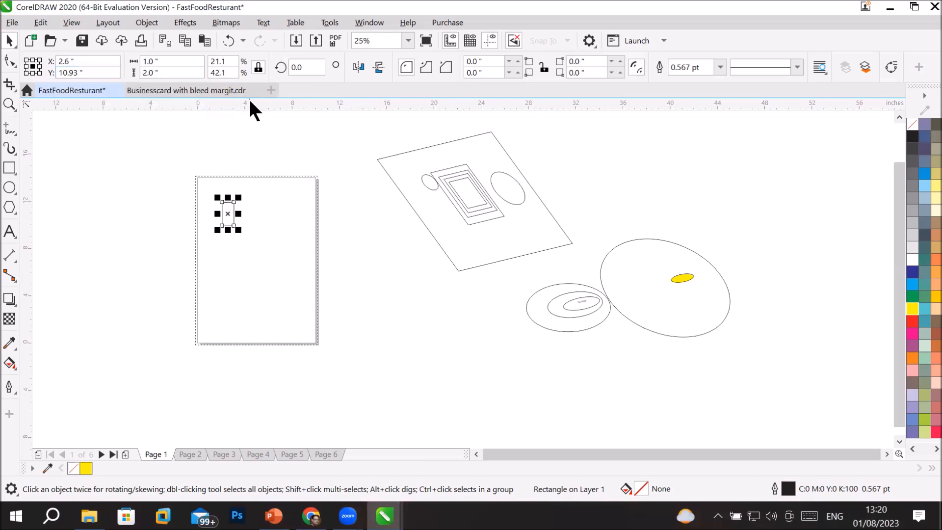
- Set the rectangle's width to 2 in with the ratio unlocked, making it square, and lock the ratio again
{"action": "left_click_drag", "start_coordinate": [193, 60], "coordinate": [42, 57]}
{"action": "type", "text": "2"}
{"action": "key", "text": "Return"}
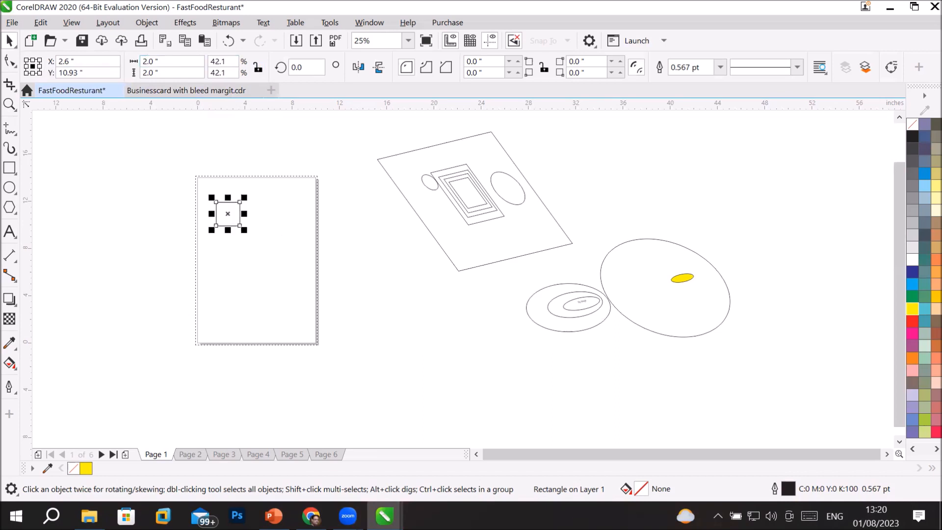
{"action": "left_click", "coordinate": [261, 68]}
- Set the square's width to 4 in with the ratio locked
{"action": "double_click", "coordinate": [150, 61]}
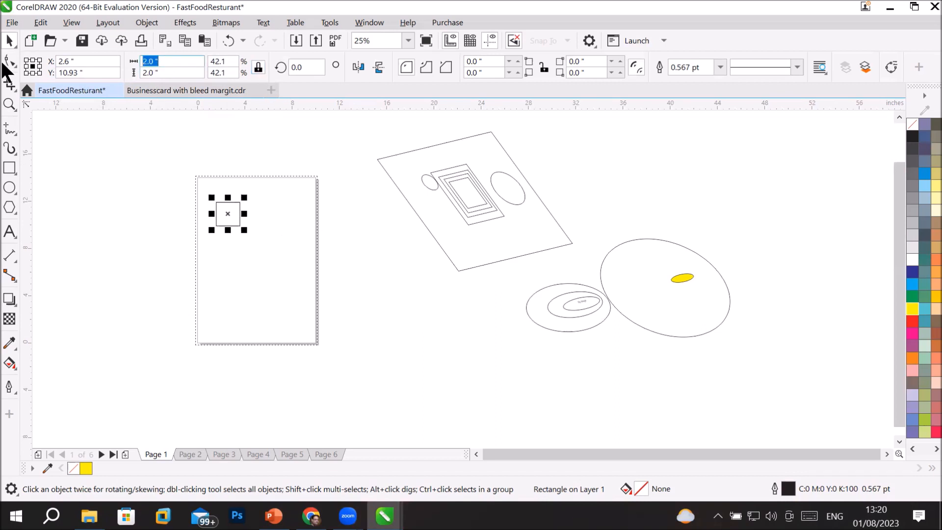
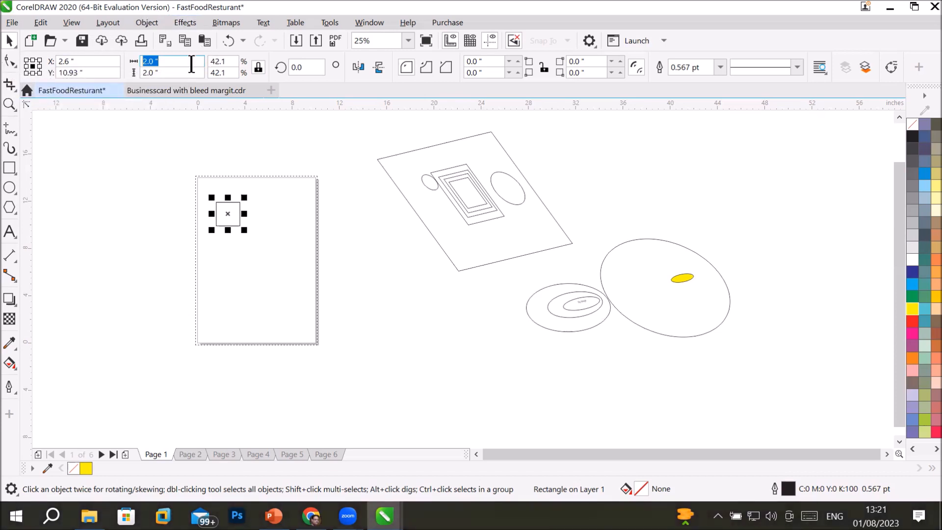
{"action": "left_click", "coordinate": [176, 74]}
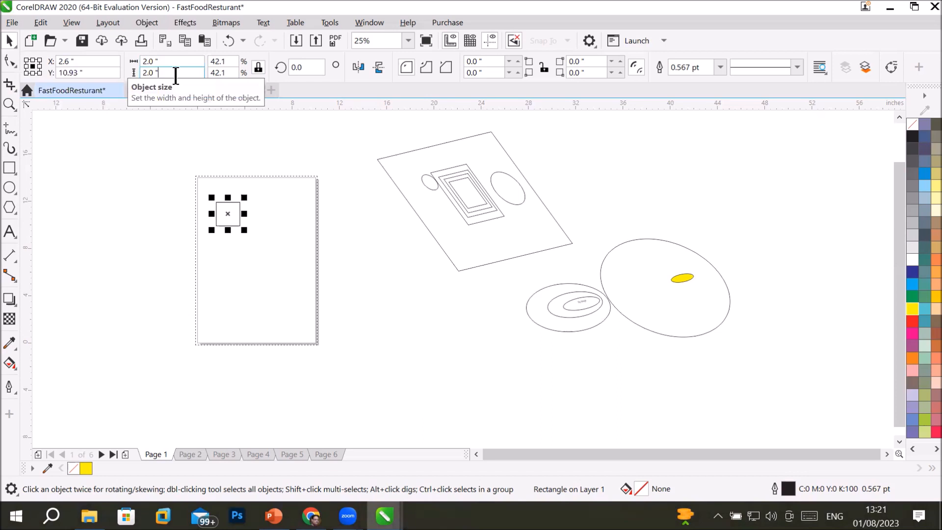
{"action": "left_click_drag", "start_coordinate": [181, 63], "coordinate": [21, 59]}
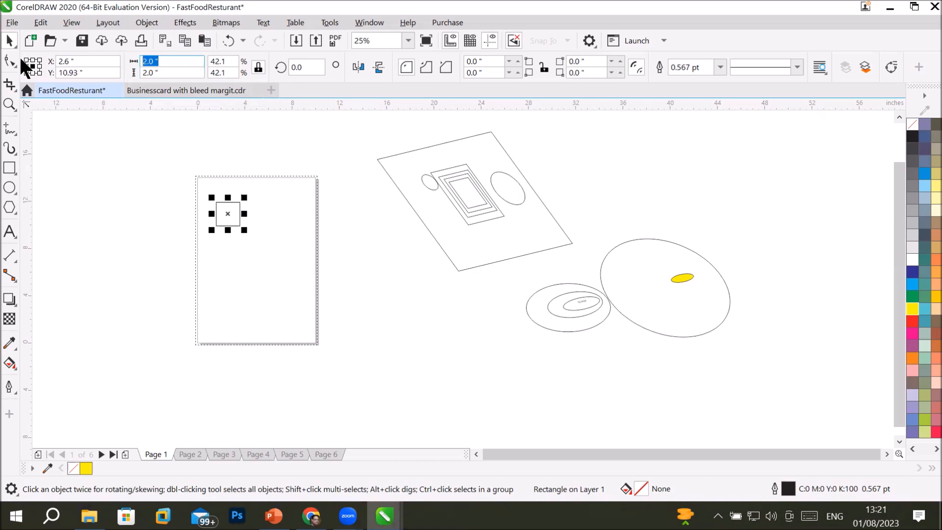
{"action": "type", "text": "4"}
{"action": "key", "text": "Return"}
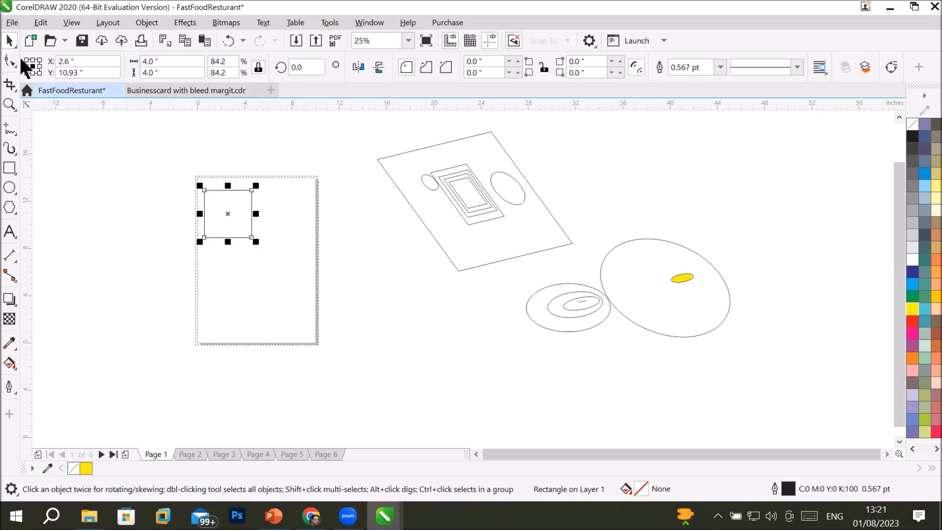
- Set the square's width to 1 in with proportional scaling
{"action": "left_click", "coordinate": [167, 61]}
{"action": "type", "text": "1"}
{"action": "key", "text": "Return"}
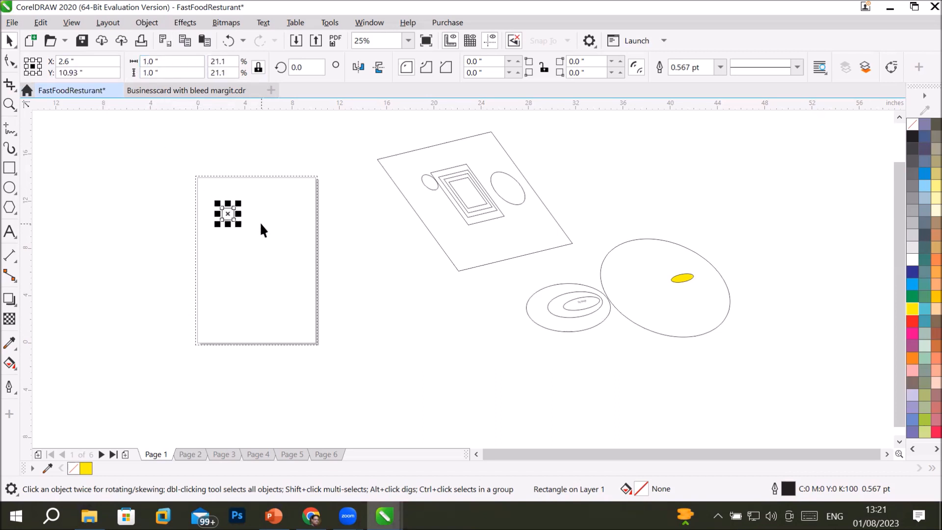
- Move the 1 in square close to the page's top-left corner, with its center at about X 0.64 in, Y 13.22 in
{"action": "scroll", "coordinate": [260, 224], "scroll_direction": "up", "scroll_amount": 2}
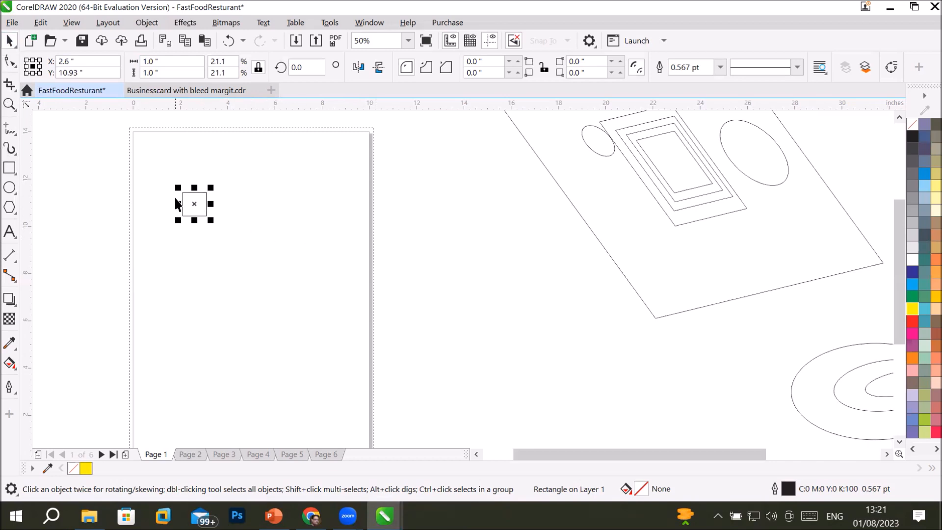
{"action": "left_click_drag", "start_coordinate": [195, 212], "coordinate": [151, 155]}
{"action": "left_click_drag", "start_coordinate": [150, 156], "coordinate": [149, 159]}
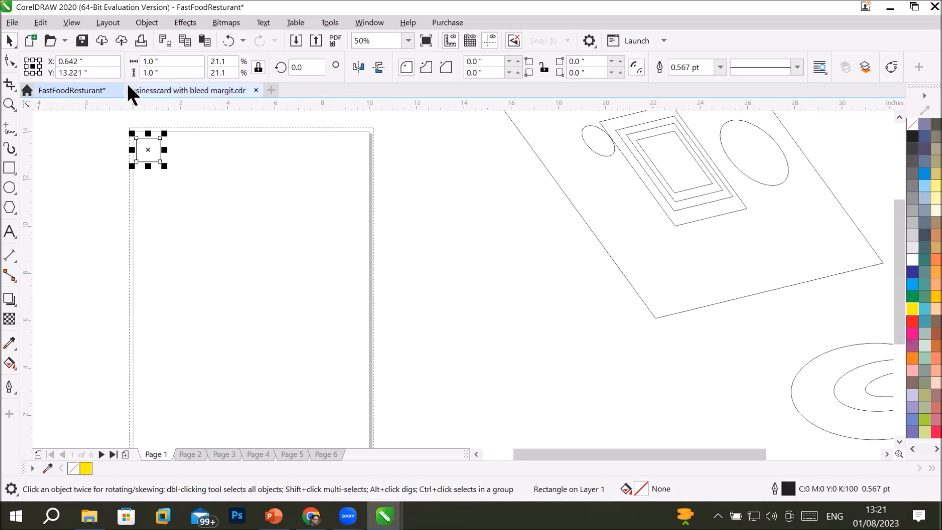
- Magnify the screen to 200% and set the square's object origin to its top-left corner
{"action": "left_click", "coordinate": [93, 61]}
{"action": "left_click_drag", "start_coordinate": [132, 56], "coordinate": [28, 70]}
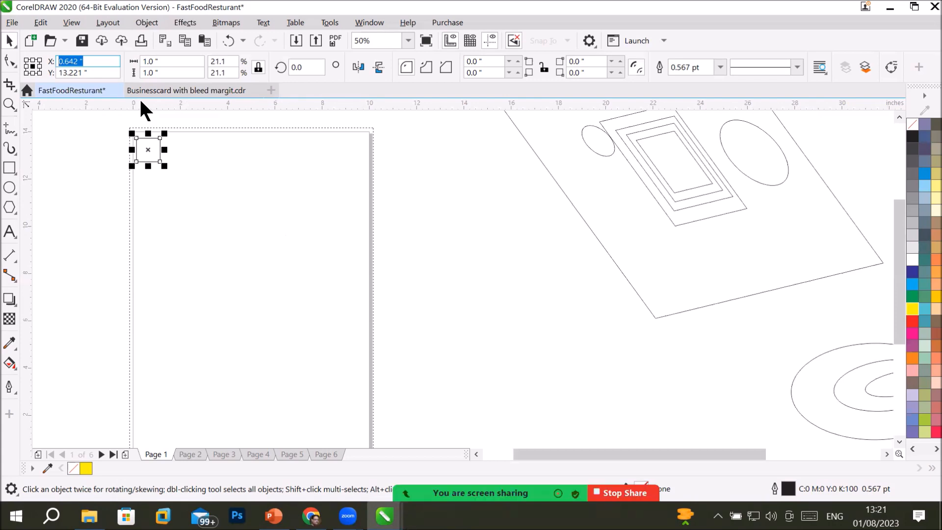
{"action": "key", "text": "super+plus"}
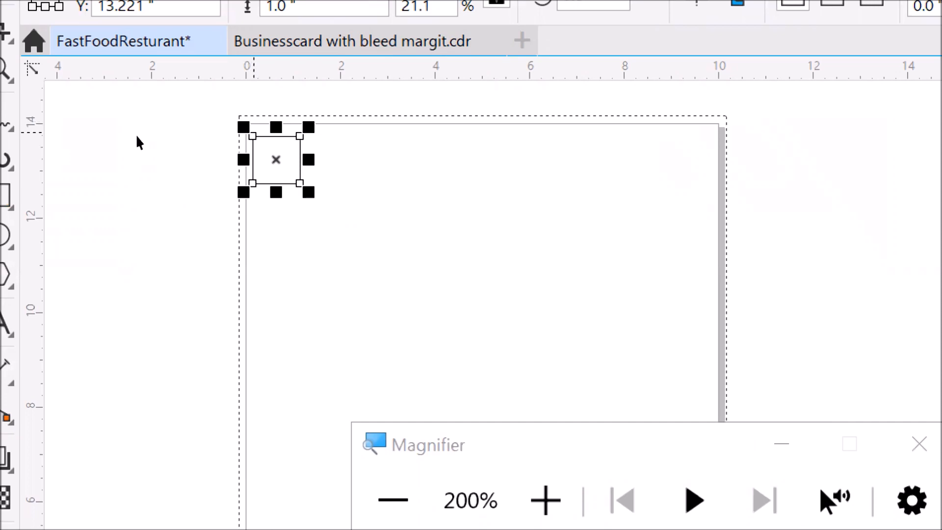
{"action": "left_click_drag", "start_coordinate": [92, 73], "coordinate": [6, 80]}
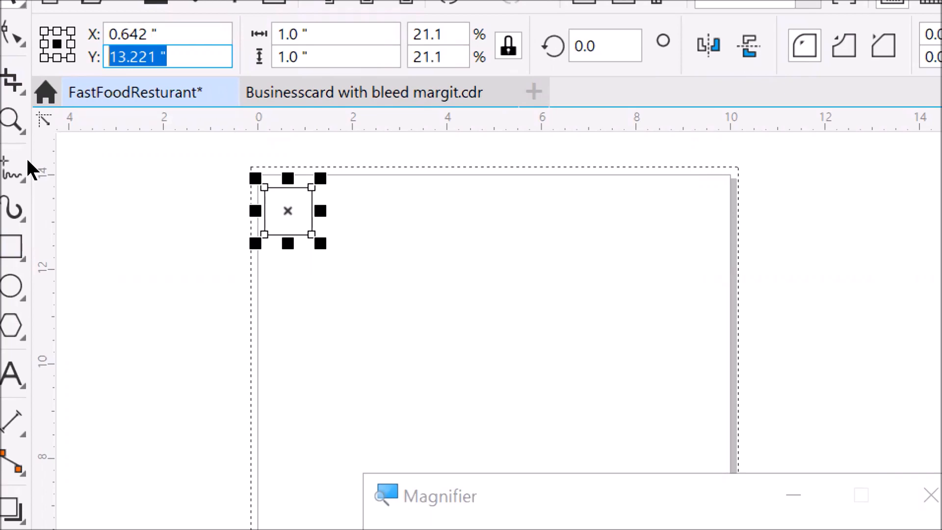
{"action": "key", "text": "shift+Tab"}
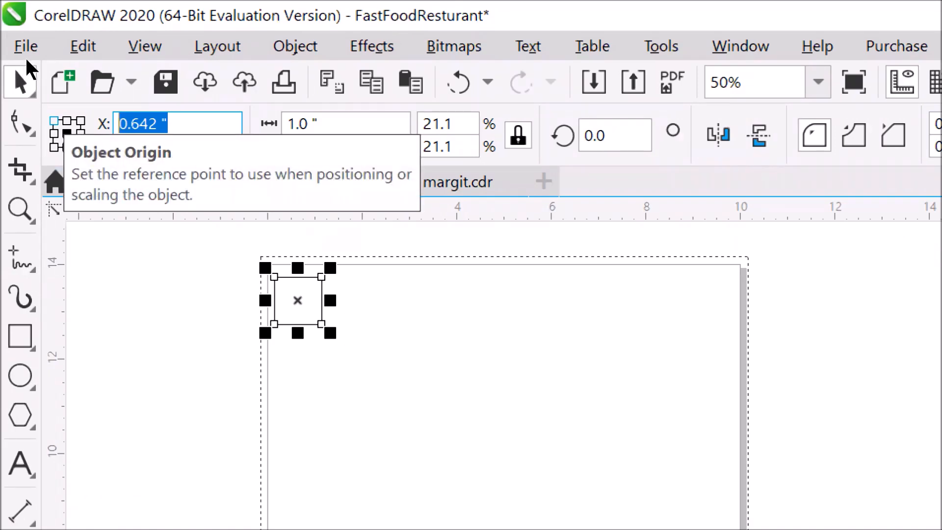
{"action": "left_click", "coordinate": [54, 120]}
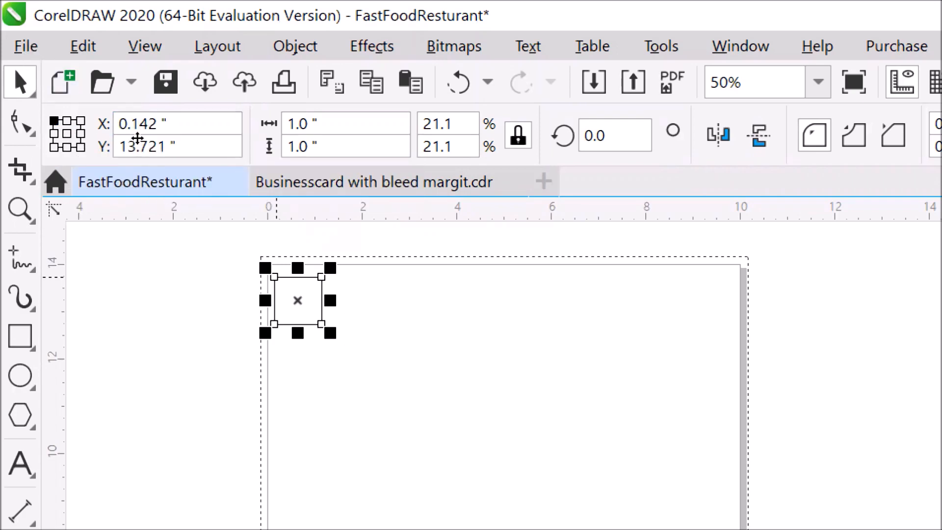
- Position the square exactly in the page's top-left corner at X 0 in, Y 14 in
{"action": "left_click_drag", "start_coordinate": [185, 118], "coordinate": [73, 119]}
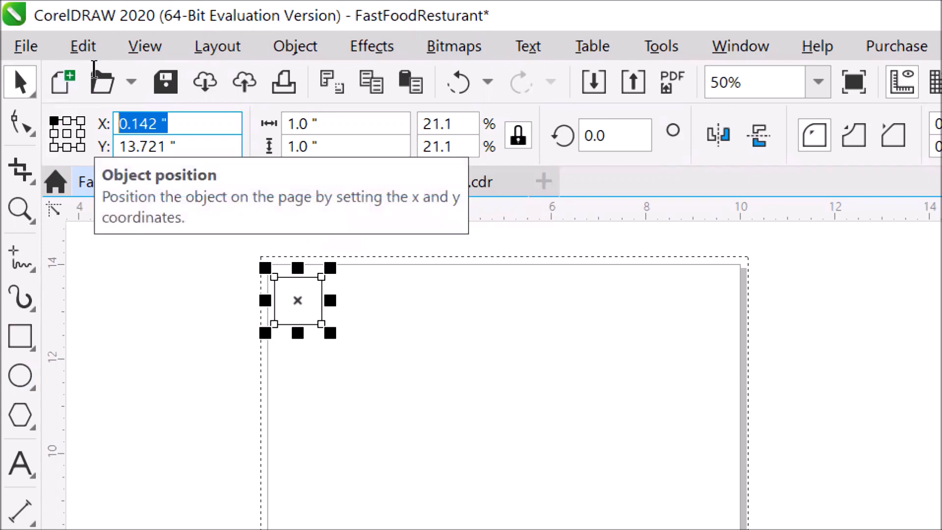
{"action": "key", "text": "Tab"}
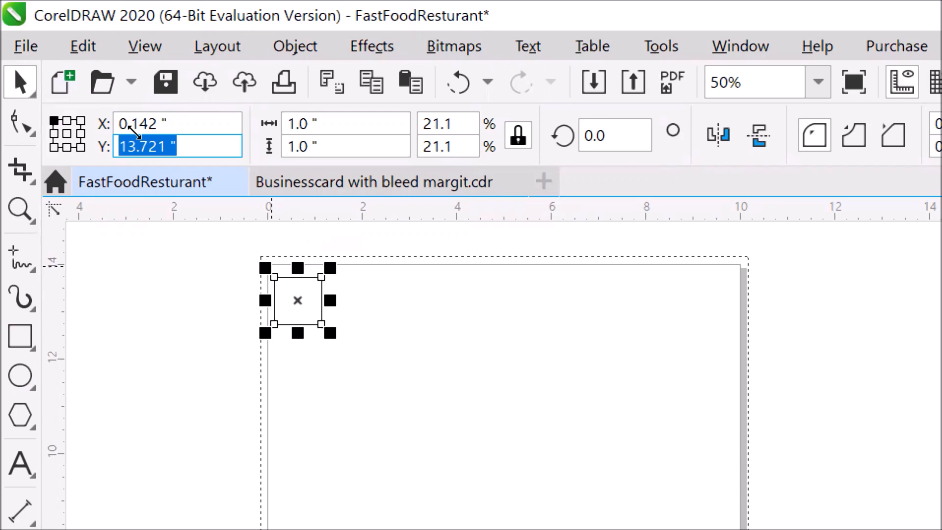
{"action": "key", "text": "shift+Tab"}
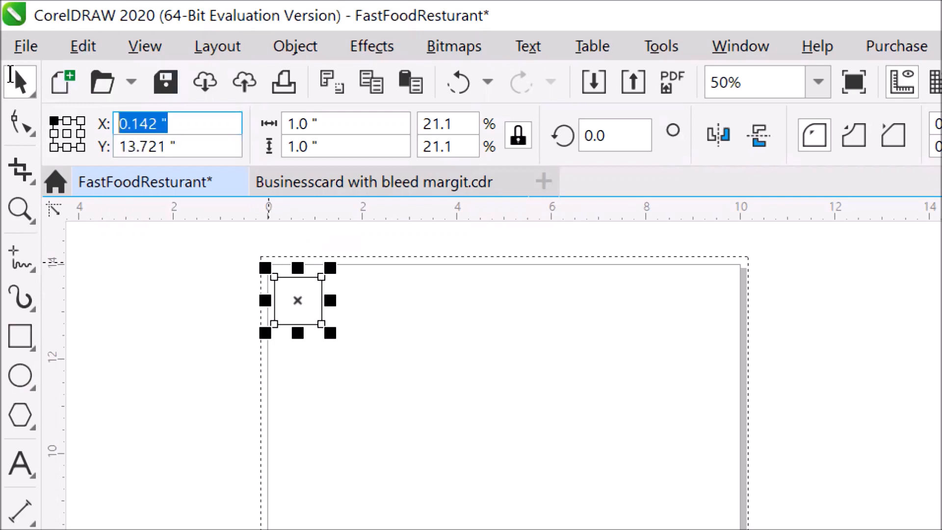
{"action": "type", "text": "0"}
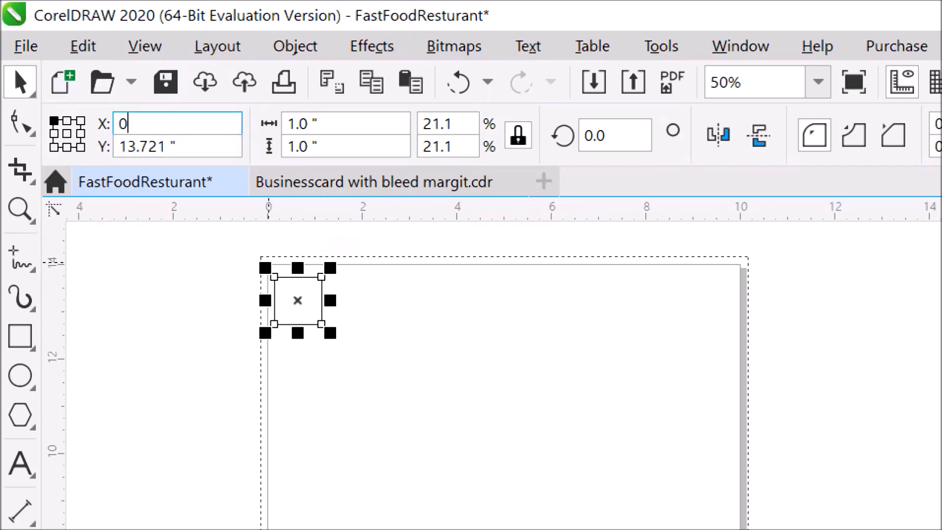
{"action": "key", "text": "Tab"}
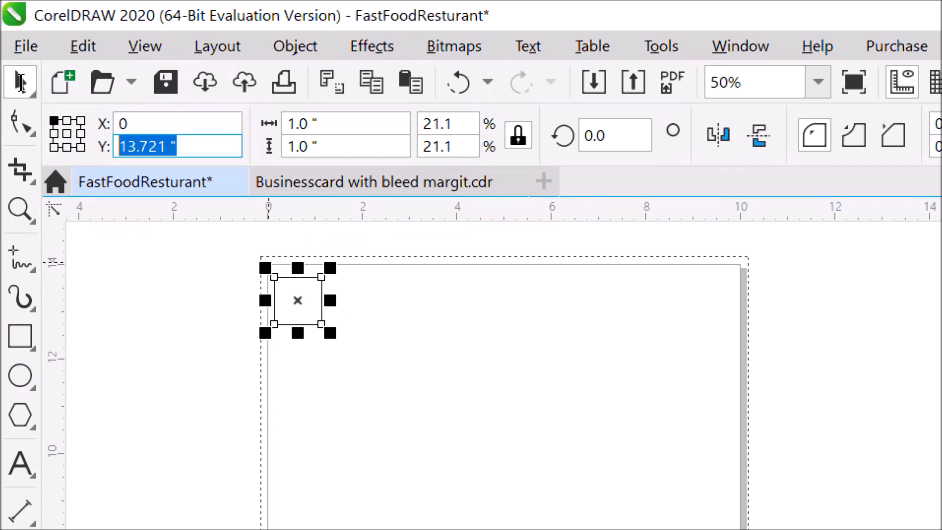
{"action": "type", "text": "14"}
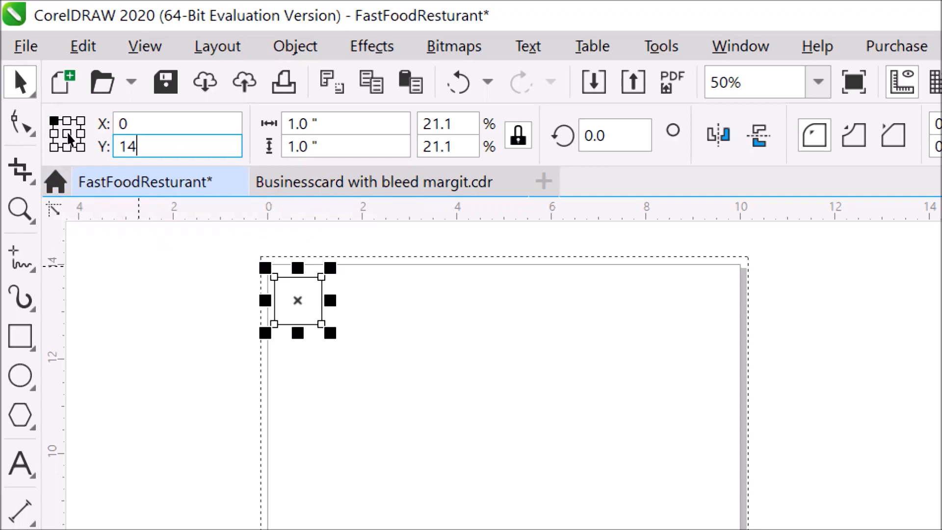
{"action": "key", "text": "Return"}
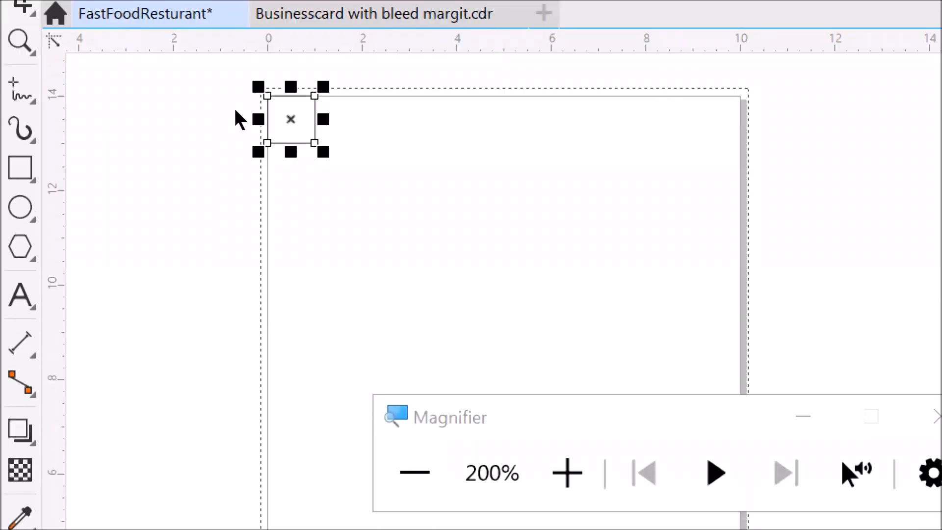
- Deselect the square and check the page's width and height
{"action": "left_click", "coordinate": [230, 121]}
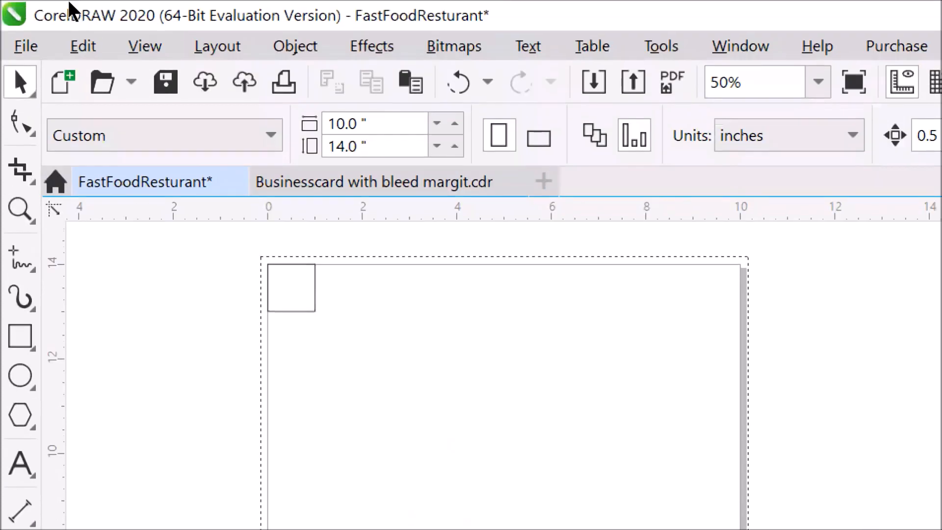
{"action": "left_click_drag", "start_coordinate": [402, 126], "coordinate": [216, 117]}
{"action": "left_click_drag", "start_coordinate": [108, 58], "coordinate": [73, 55]}
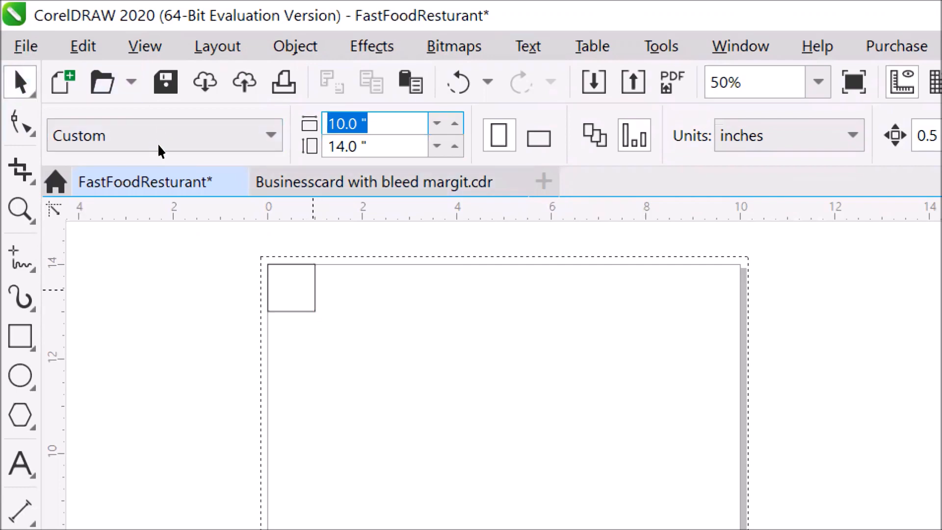
- Select the square again and set its object origin to its top-right corner
{"action": "key", "text": "ctrl+a"}
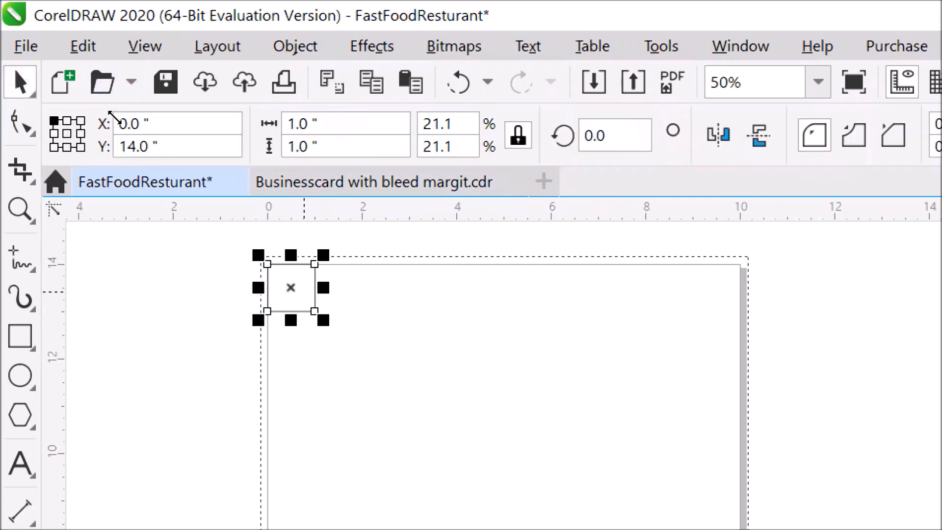
{"action": "left_click", "coordinate": [81, 120]}
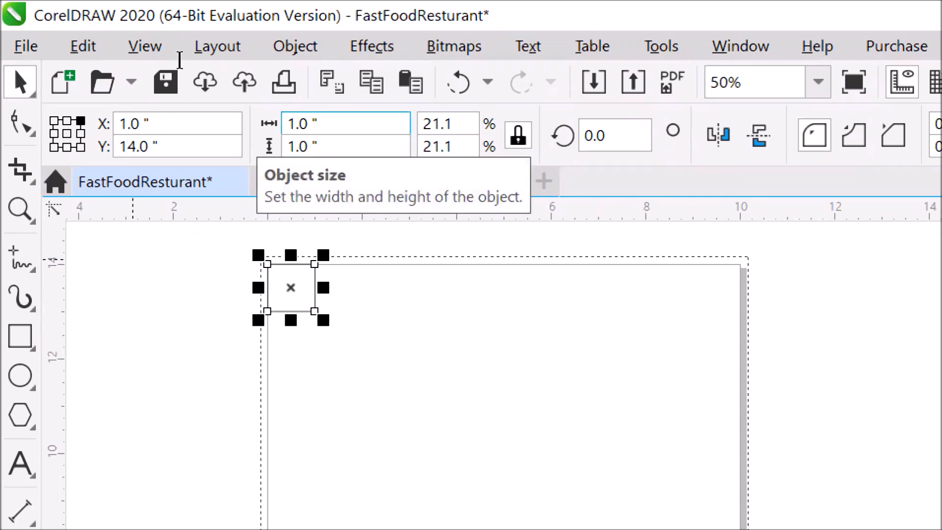
- Position the square in the page's top-right corner by setting its X coordinate to 10 in
{"action": "left_click_drag", "start_coordinate": [182, 125], "coordinate": [21, 115]}
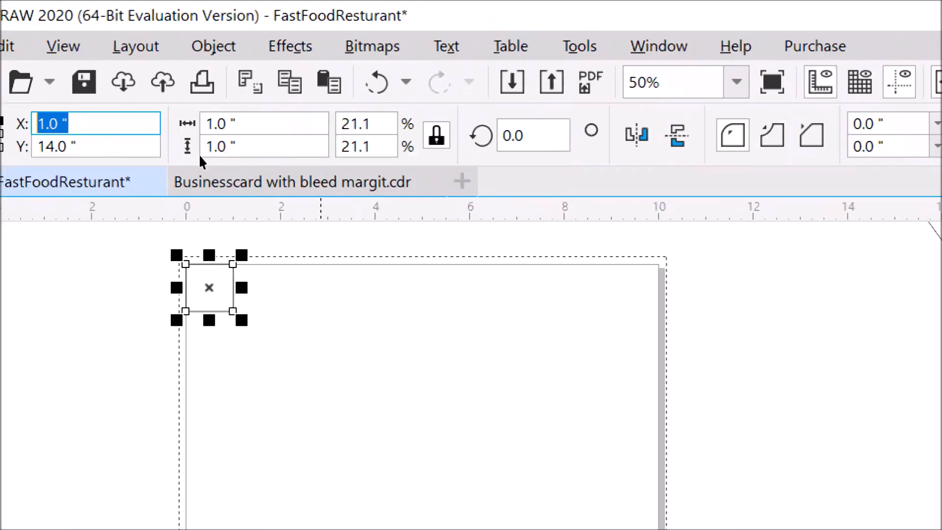
{"action": "type", "text": "10"}
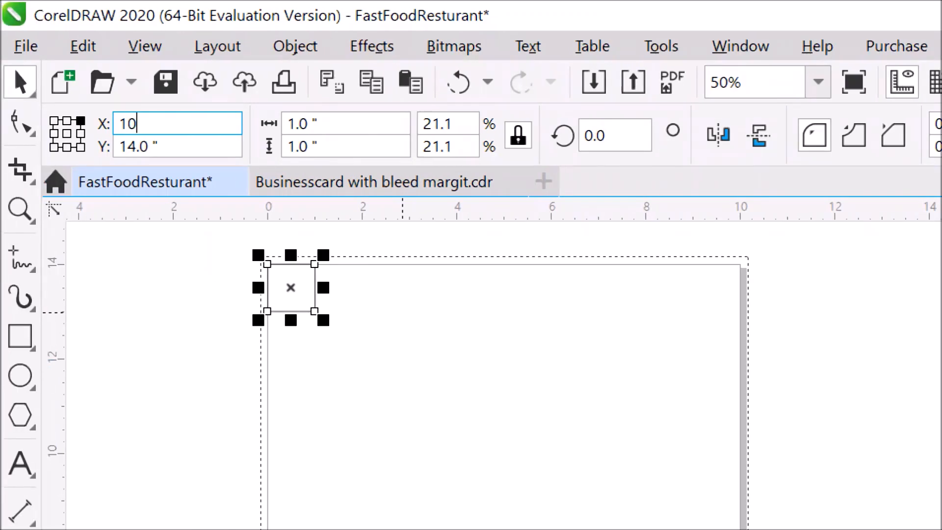
{"action": "key", "text": "Return"}
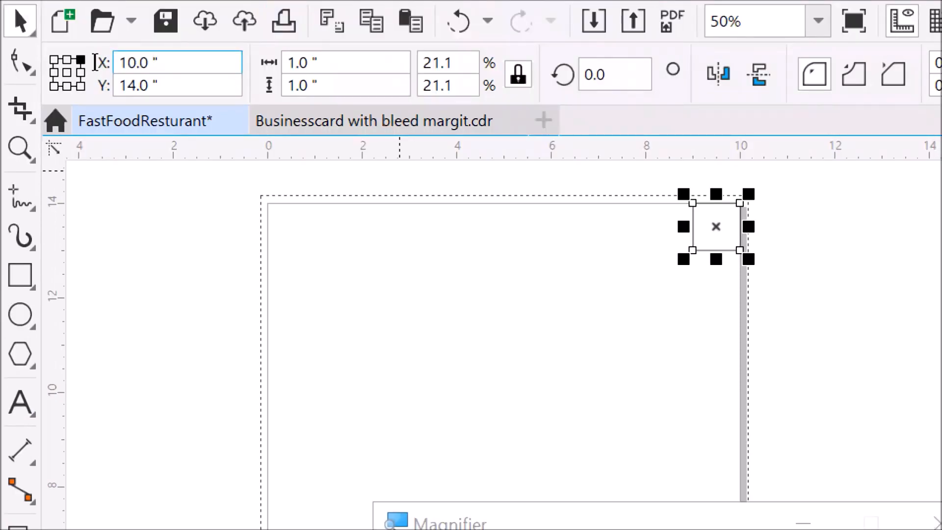
- Set the square's object origin to its center and place it at the page center, X 5 in, Y 7 in
{"action": "left_click_drag", "start_coordinate": [170, 63], "coordinate": [86, 60]}
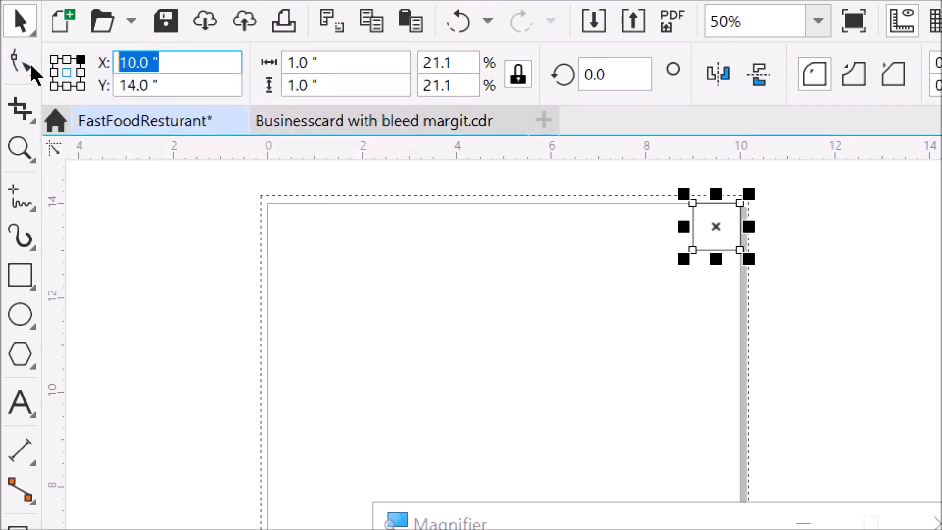
{"action": "left_click", "coordinate": [67, 72]}
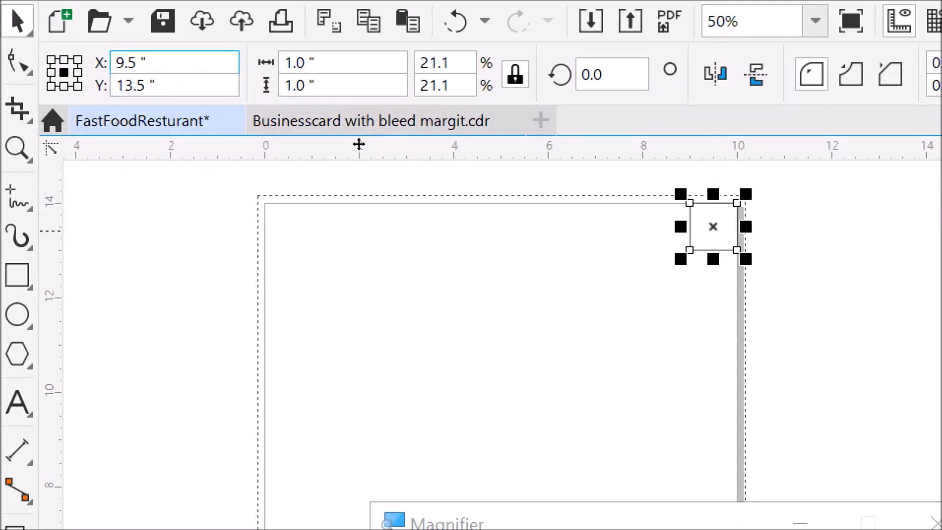
{"action": "left_click_drag", "start_coordinate": [151, 63], "coordinate": [22, 90]}
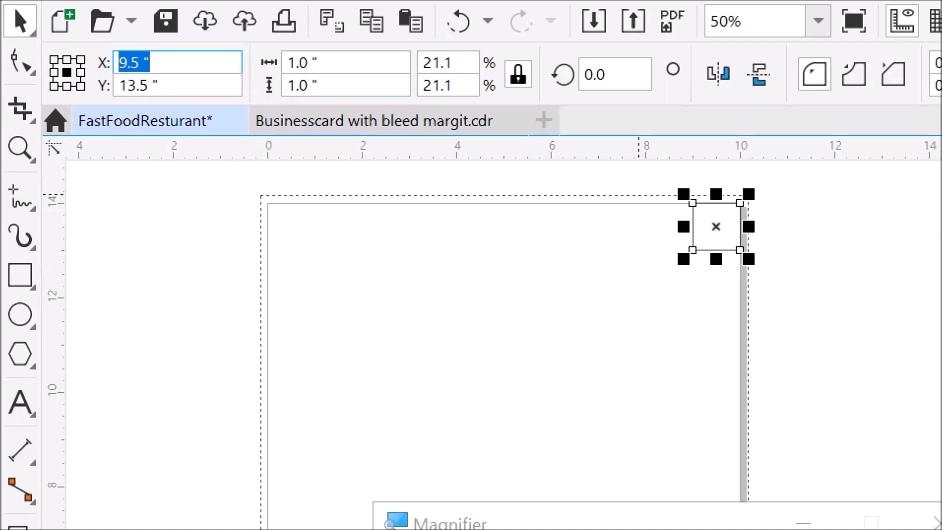
{"action": "type", "text": "5"}
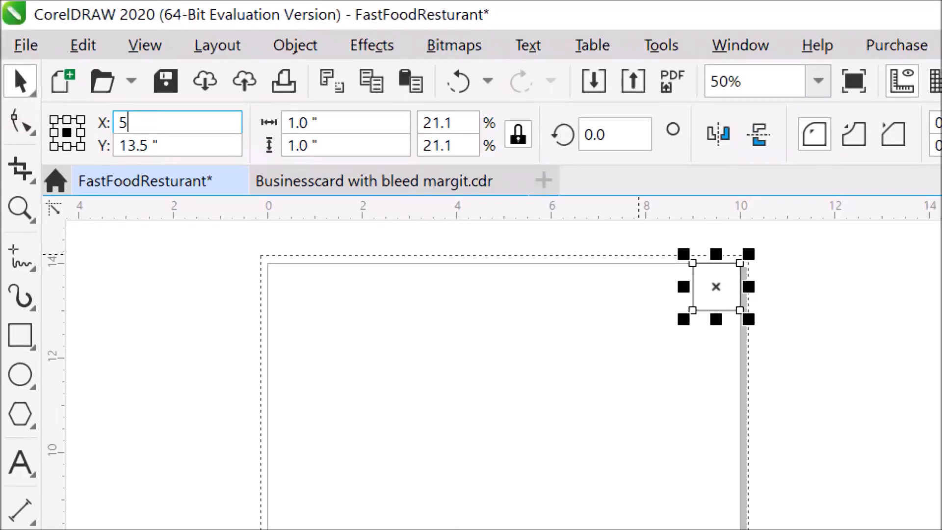
{"action": "key", "text": "Tab"}
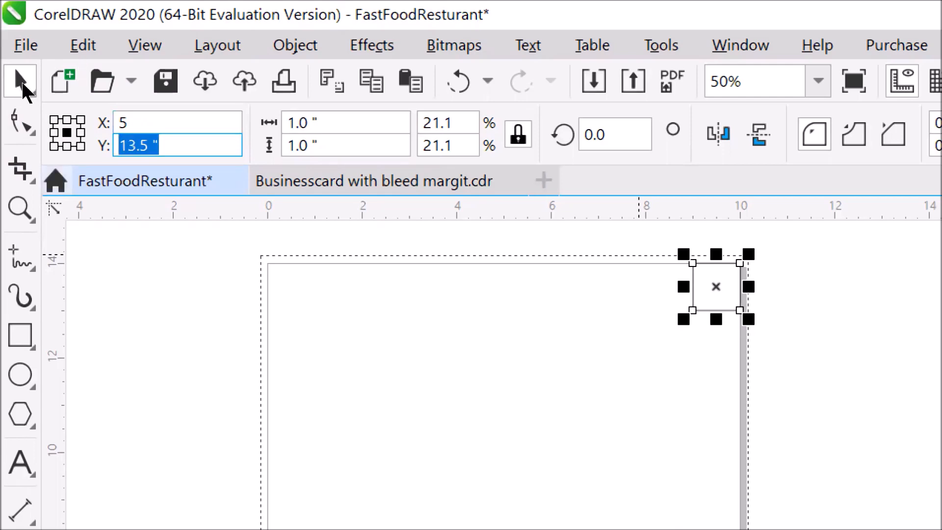
{"action": "type", "text": "7"}
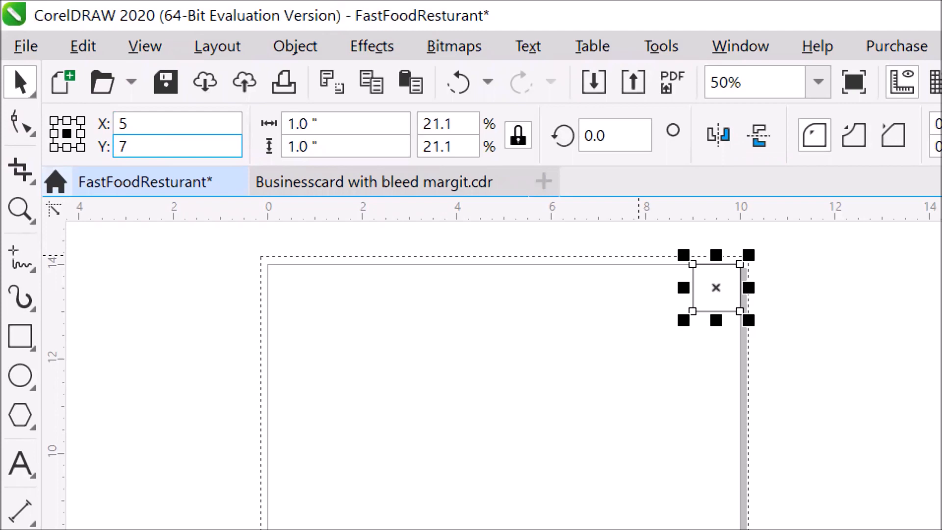
{"action": "key", "text": "Return"}
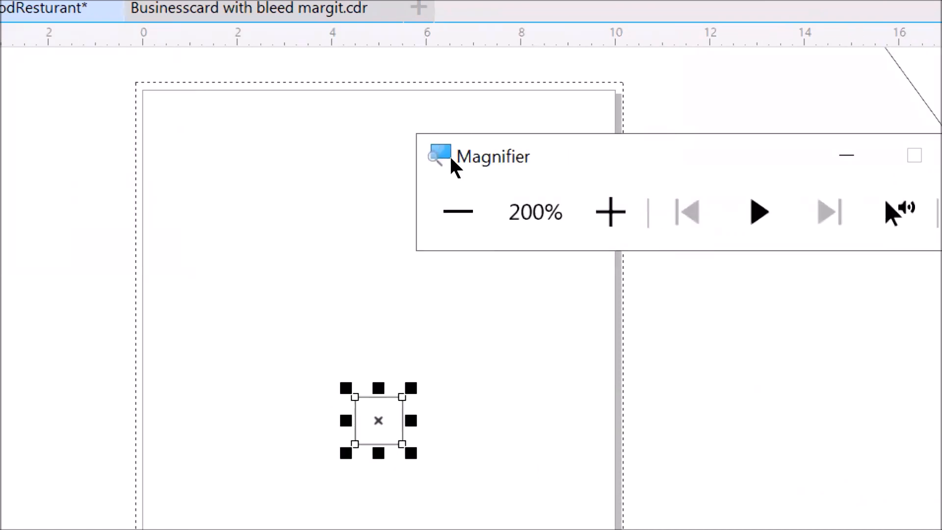
- Close the screen magnifier, check the square's placement on the whole page, and reselect the square
{"action": "left_click_drag", "start_coordinate": [447, 157], "coordinate": [168, 173]}
{"action": "key", "text": "super+Escape"}
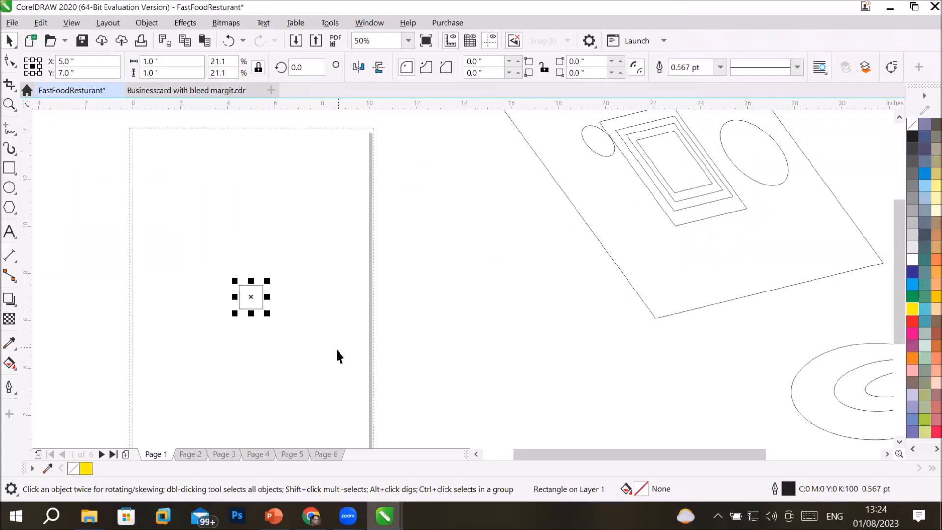
{"action": "scroll", "coordinate": [336, 349], "scroll_direction": "down", "scroll_amount": 2}
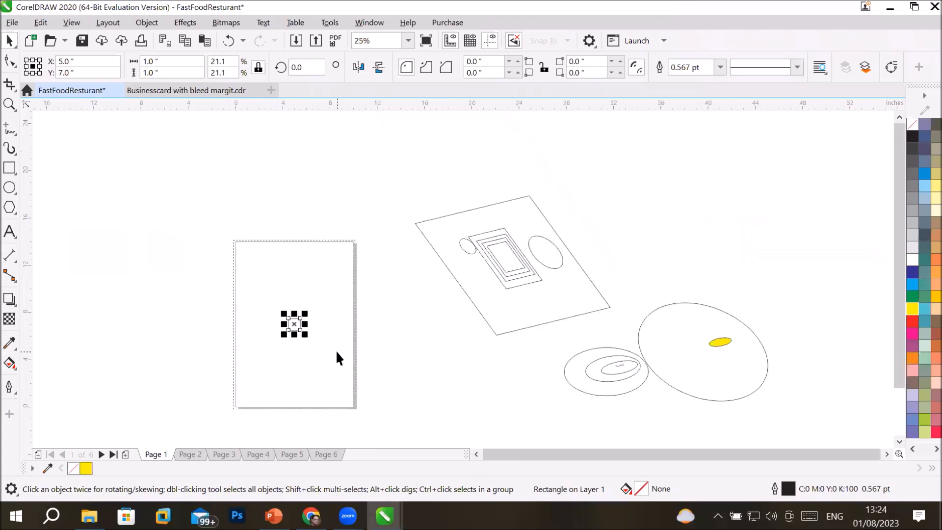
{"action": "scroll", "coordinate": [336, 349], "scroll_direction": "up", "scroll_amount": 2}
{"action": "left_click", "coordinate": [409, 339]}
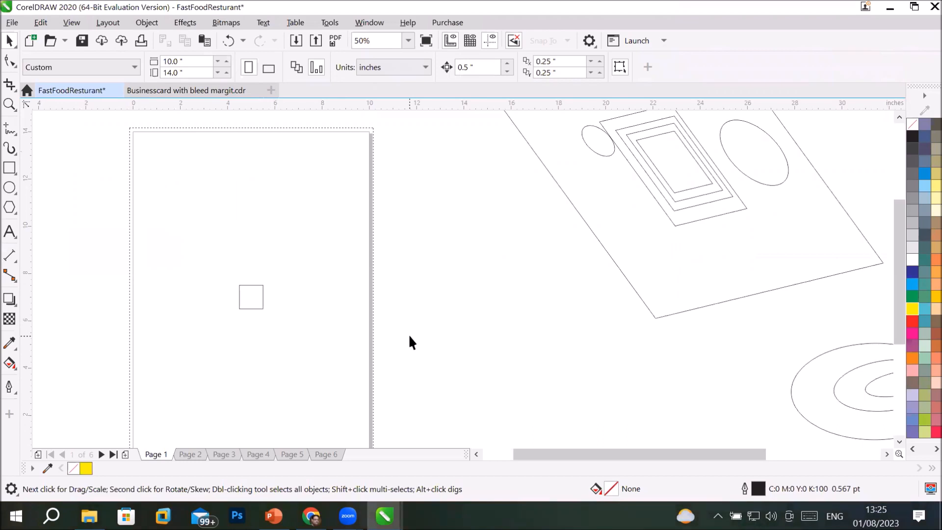
{"action": "left_click", "coordinate": [262, 307]}
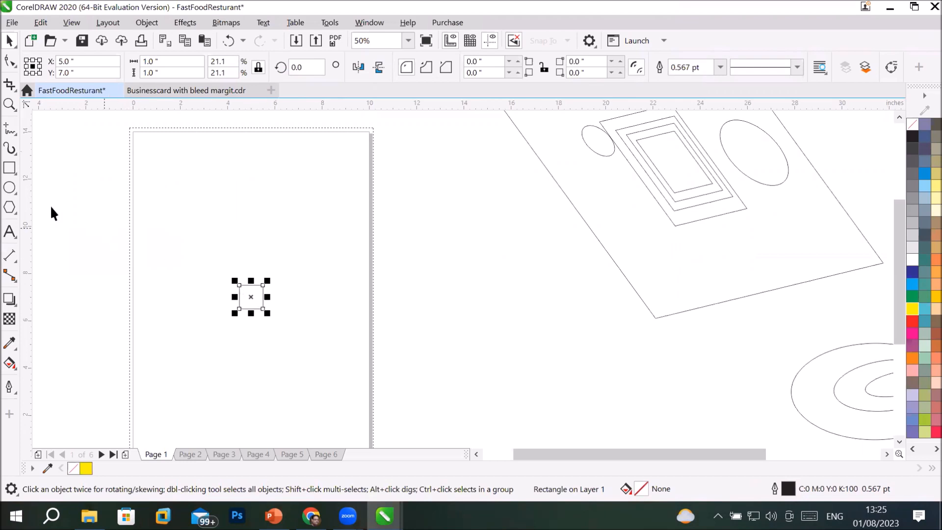
- Draw seven circles around the page, the first about 5.6 in, the second about 4.5 in and the last about 2.6 in across
{"action": "left_click", "coordinate": [10, 187]}
{"action": "left_click_drag", "start_coordinate": [410, 192], "coordinate": [543, 297]}
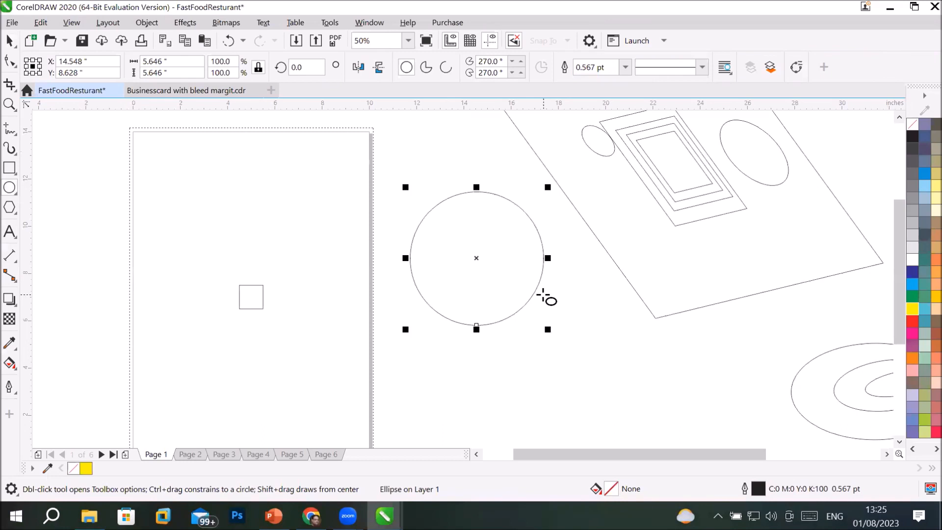
{"action": "left_click_drag", "start_coordinate": [62, 171], "coordinate": [125, 278]}
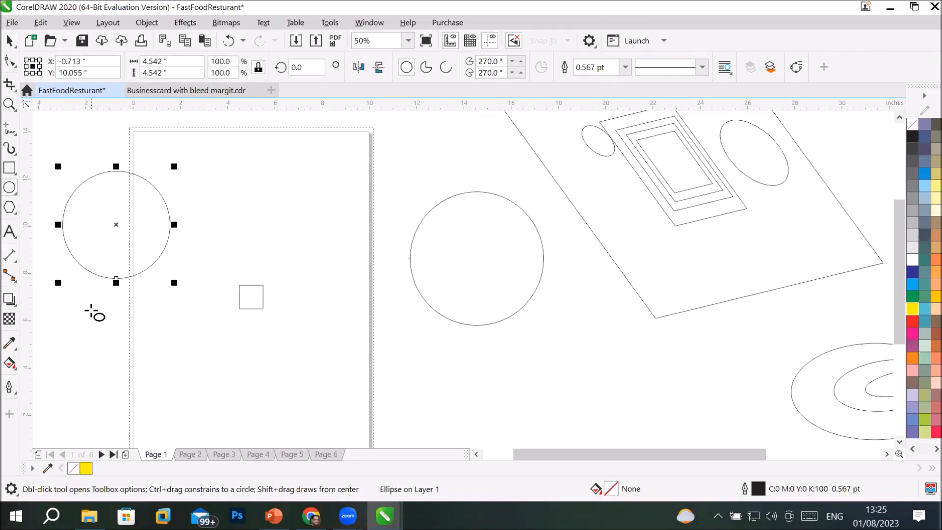
{"action": "left_click_drag", "start_coordinate": [89, 310], "coordinate": [154, 374]}
{"action": "left_click_drag", "start_coordinate": [361, 343], "coordinate": [418, 400]}
{"action": "left_click_drag", "start_coordinate": [505, 362], "coordinate": [558, 416]}
{"action": "left_click_drag", "start_coordinate": [598, 347], "coordinate": [680, 428]}
{"action": "left_click_drag", "start_coordinate": [706, 342], "coordinate": [750, 403]}
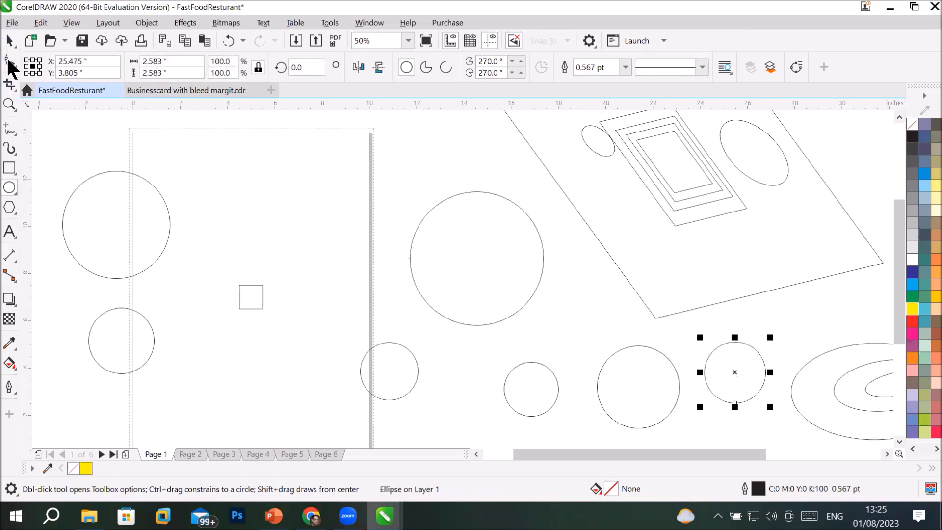
- Select the small square and all seven new circles together with the Pick tool
{"action": "left_click", "coordinate": [10, 41]}
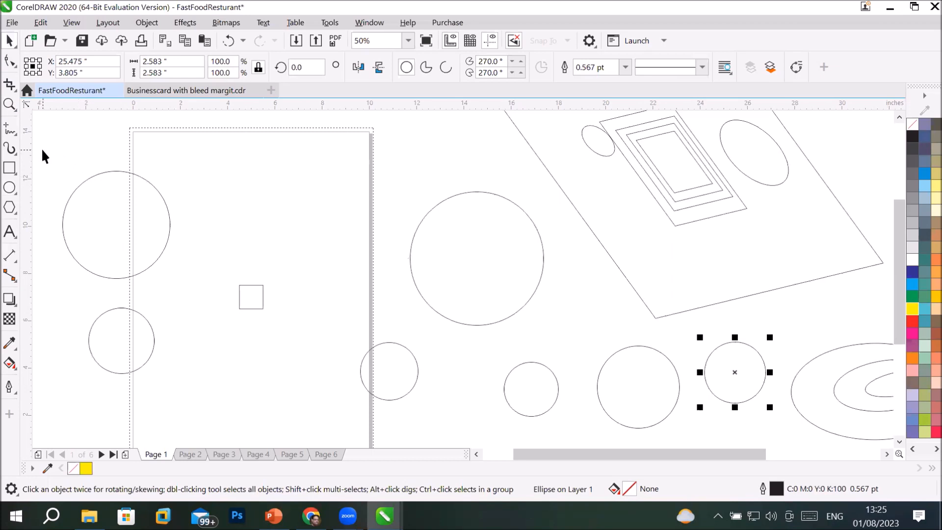
{"action": "left_click_drag", "start_coordinate": [33, 155], "coordinate": [436, 425]}
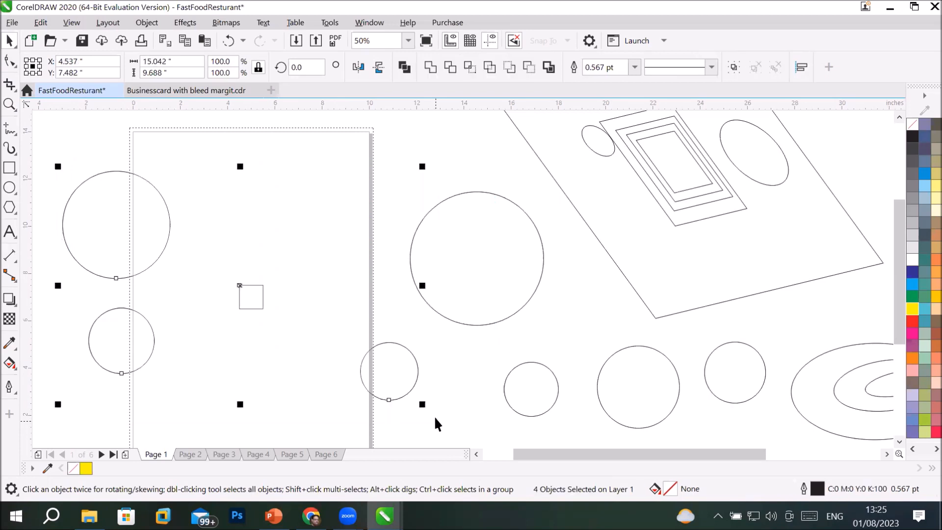
{"action": "left_click", "coordinate": [481, 322], "text": "shift"}
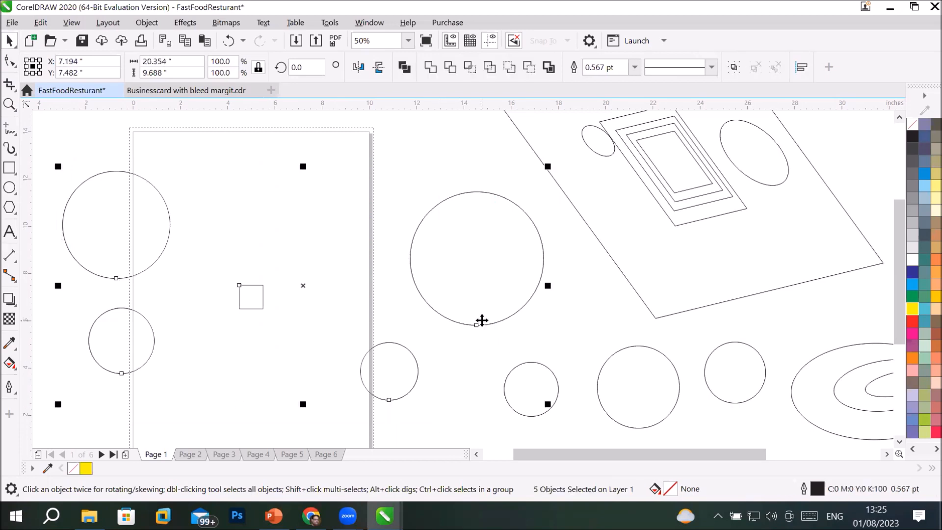
{"action": "left_click", "coordinate": [550, 374], "text": "shift"}
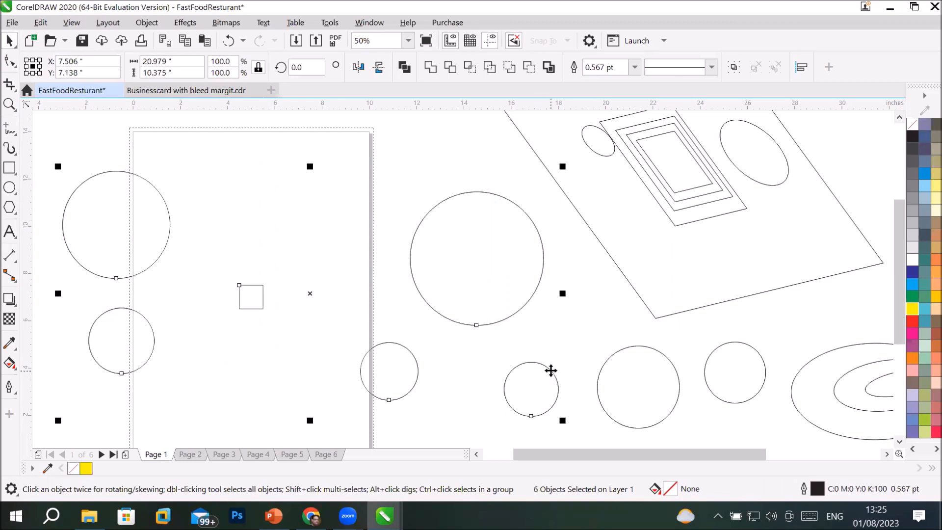
{"action": "left_click", "coordinate": [614, 353], "text": "shift"}
{"action": "left_click", "coordinate": [758, 351], "text": "shift"}
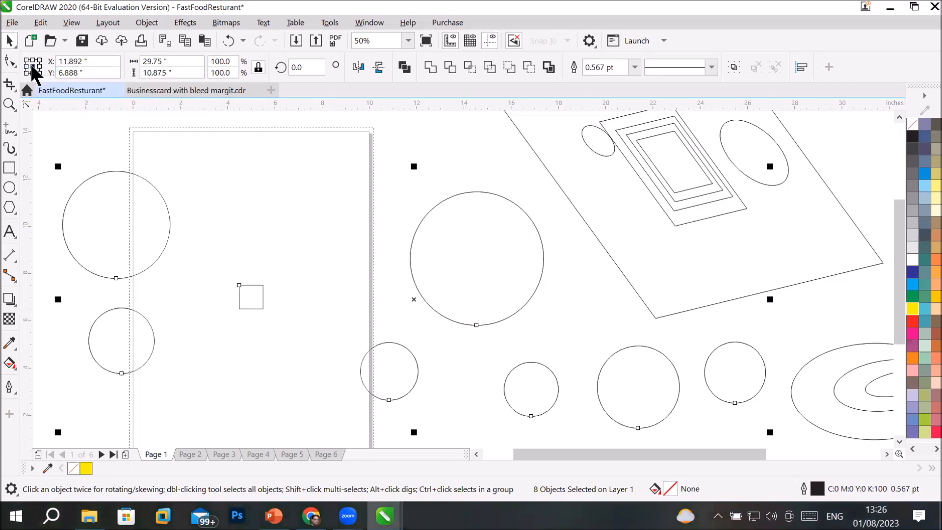
- Move the combined selection of square and circles so its center is at X 5 in, Y 7 in
{"action": "left_click_drag", "start_coordinate": [90, 62], "coordinate": [17, 59]}
{"action": "type", "text": "5"}
{"action": "key", "text": "Tab"}
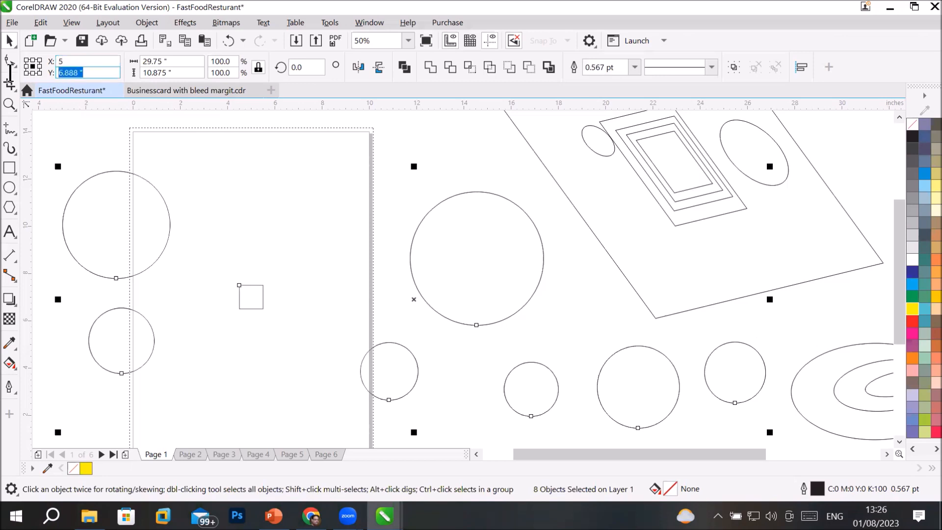
{"action": "type", "text": "7"}
{"action": "key", "text": "Return"}
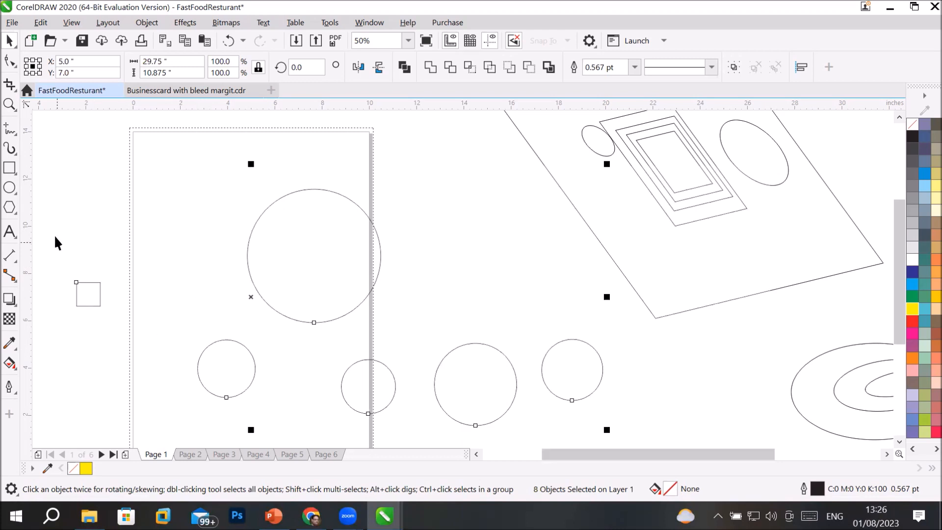
- Clear the multiple selection, select only the small square and convert it to curves
{"action": "left_click", "coordinate": [55, 187]}
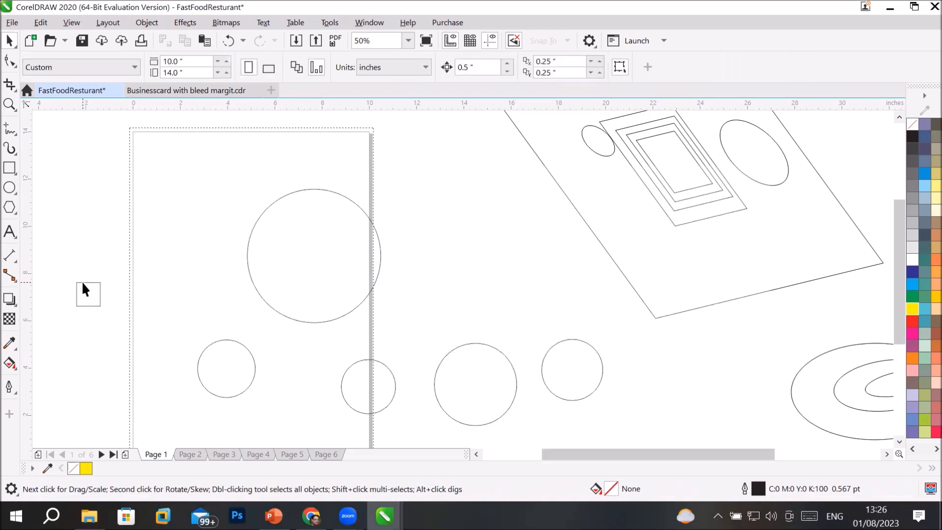
{"action": "left_click_drag", "start_coordinate": [167, 349], "coordinate": [412, 440]}
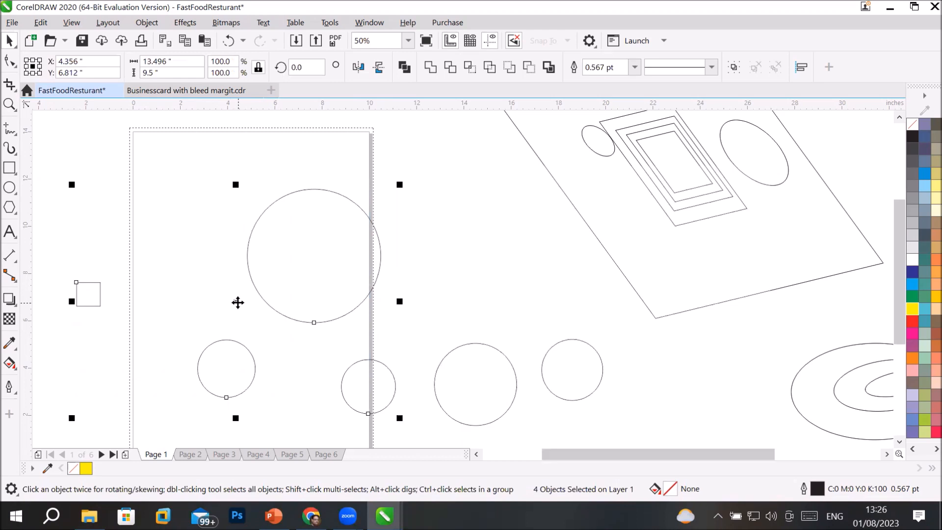
{"action": "left_click", "coordinate": [67, 261]}
{"action": "left_click", "coordinate": [97, 283]}
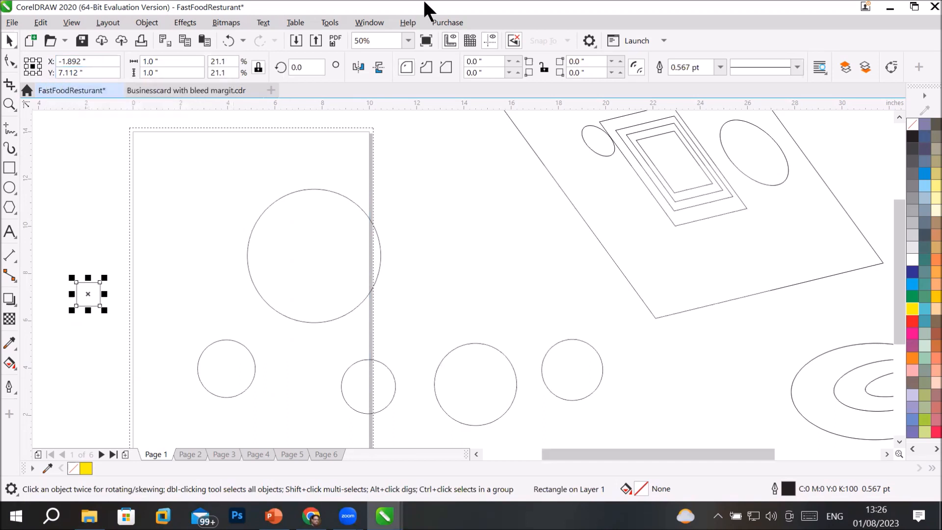
{"action": "left_click", "coordinate": [892, 69]}
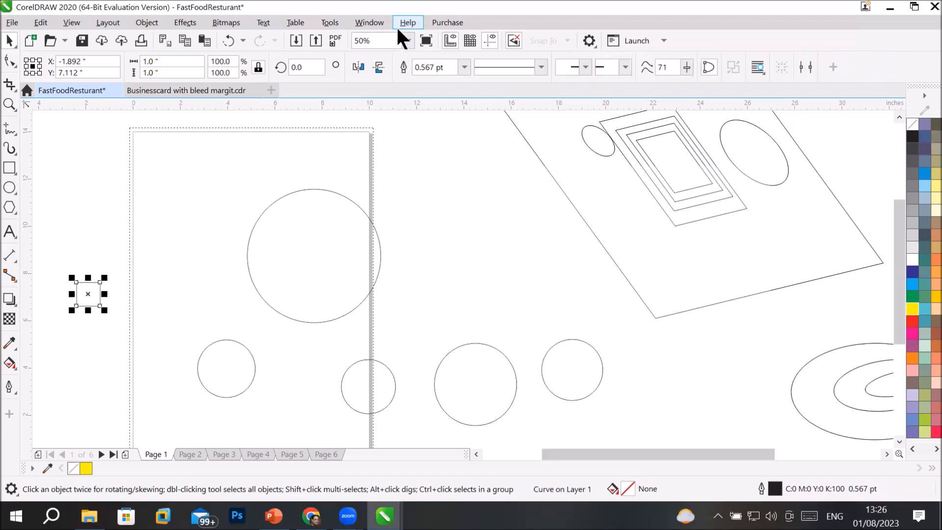
- Open the Align and Distribute docker, enlarge it to review its options, and deselect the square
{"action": "left_click", "coordinate": [382, 22]}
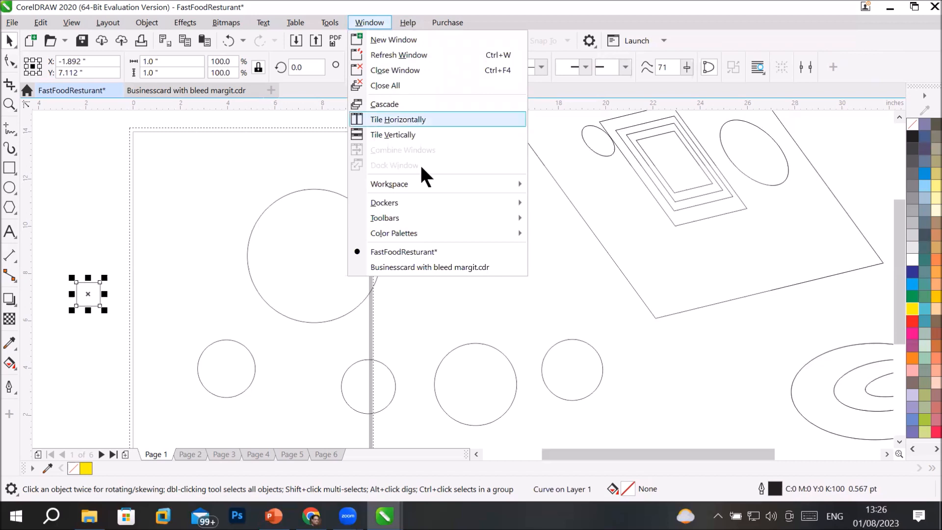
{"action": "mouse_move", "coordinate": [427, 201]}
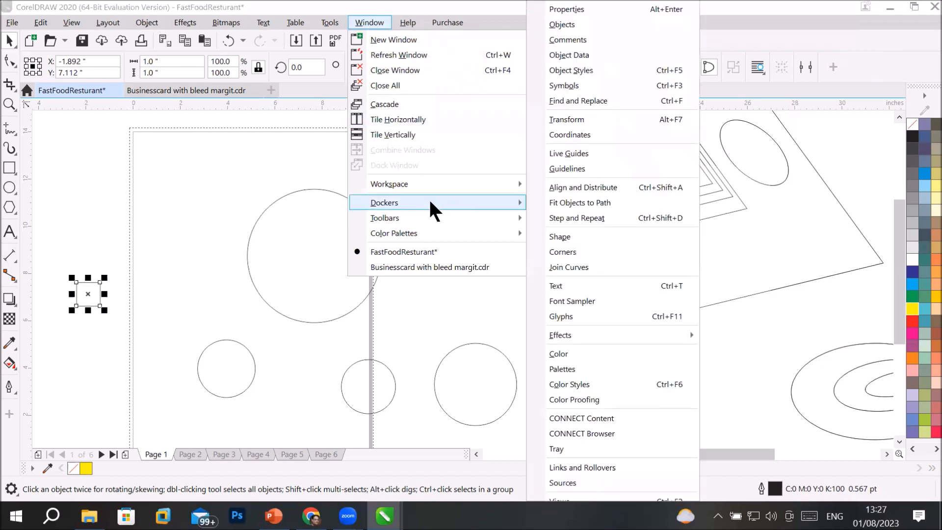
{"action": "left_click", "coordinate": [571, 187]}
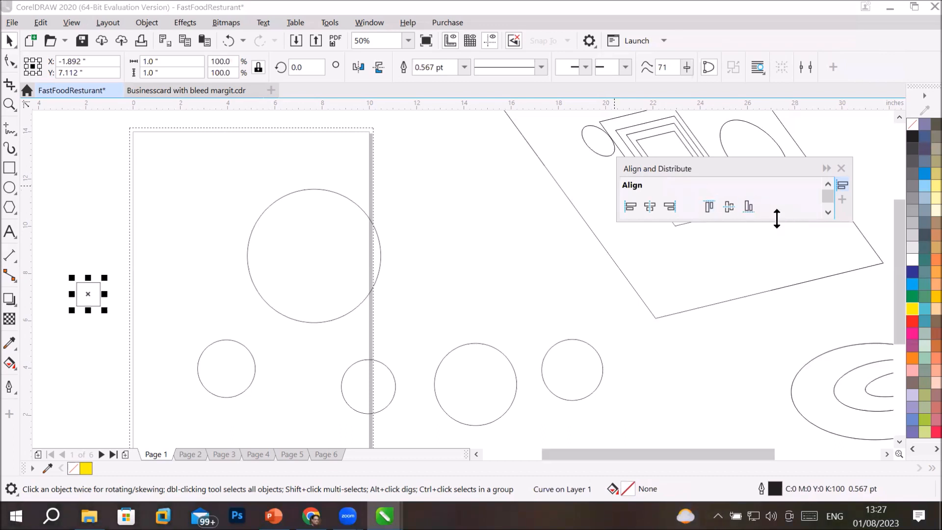
{"action": "left_click_drag", "start_coordinate": [777, 218], "coordinate": [786, 425]}
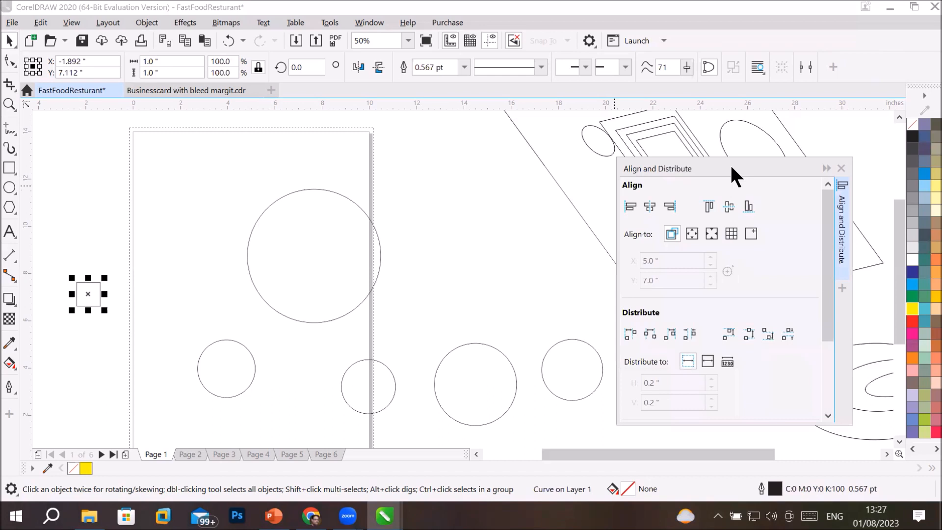
{"action": "left_click_drag", "start_coordinate": [732, 166], "coordinate": [724, 129]}
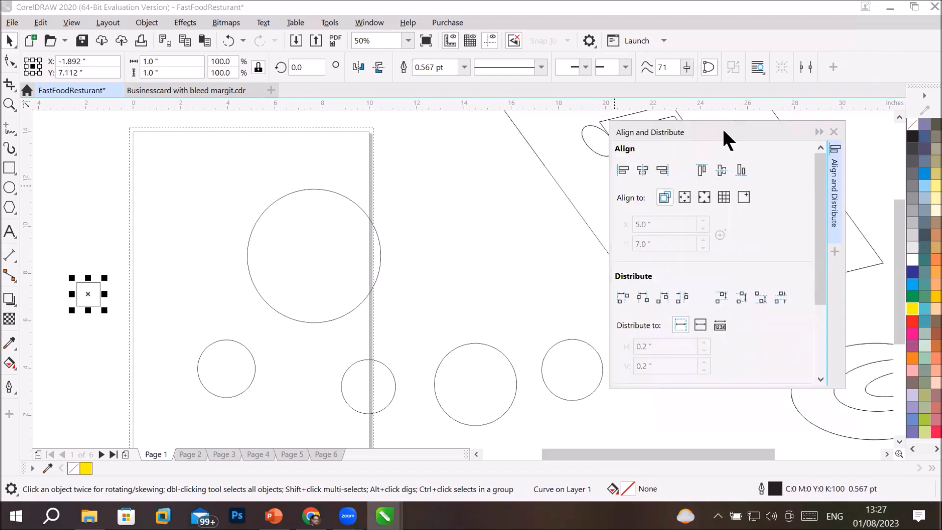
{"action": "left_click", "coordinate": [818, 379]}
{"action": "left_click", "coordinate": [817, 379]}
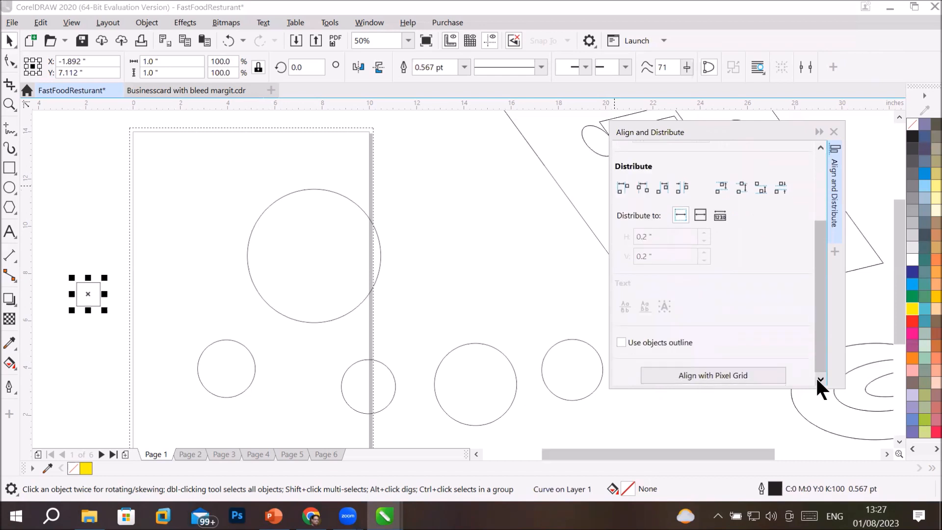
{"action": "left_click", "coordinate": [400, 123]}
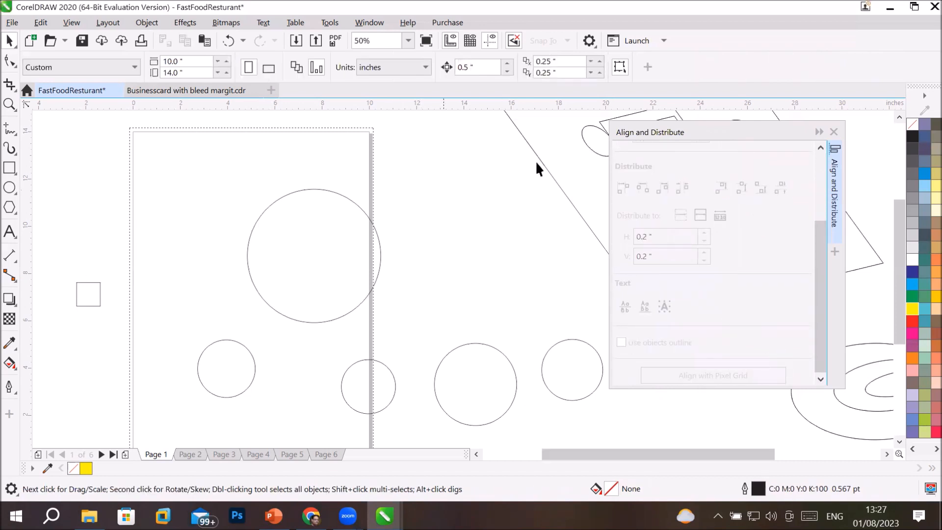
- Select the small square and all seven circles and align them horizontally and vertically to the page center, then clear the selection
{"action": "left_click", "coordinate": [834, 131]}
{"action": "scroll", "coordinate": [96, 206], "scroll_direction": "down", "scroll_amount": 5}
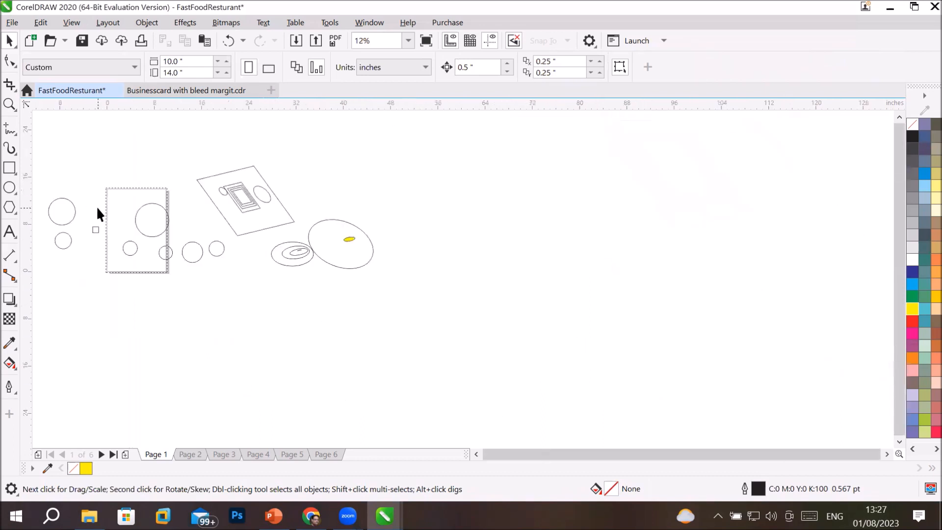
{"action": "left_click_drag", "start_coordinate": [34, 170], "coordinate": [181, 297]}
{"action": "left_click", "coordinate": [196, 254], "text": "shift"}
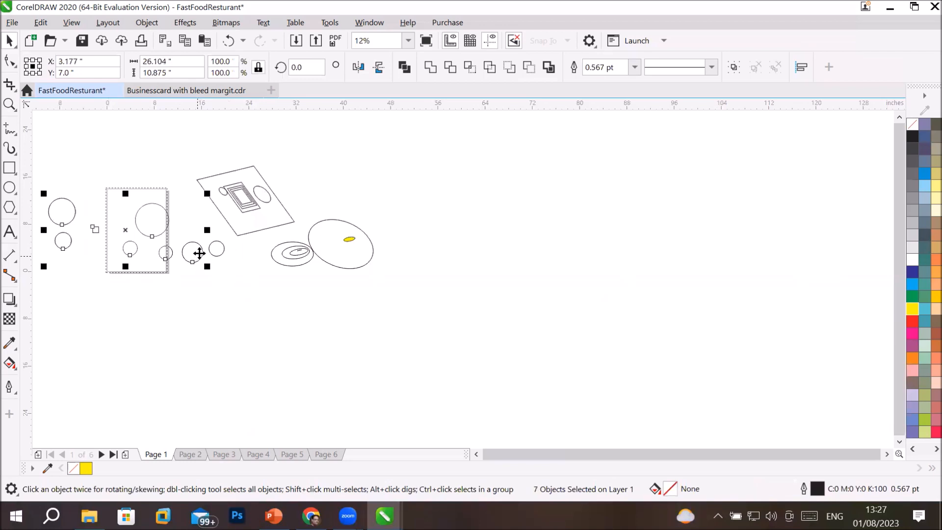
{"action": "left_click", "coordinate": [214, 249], "text": "shift"}
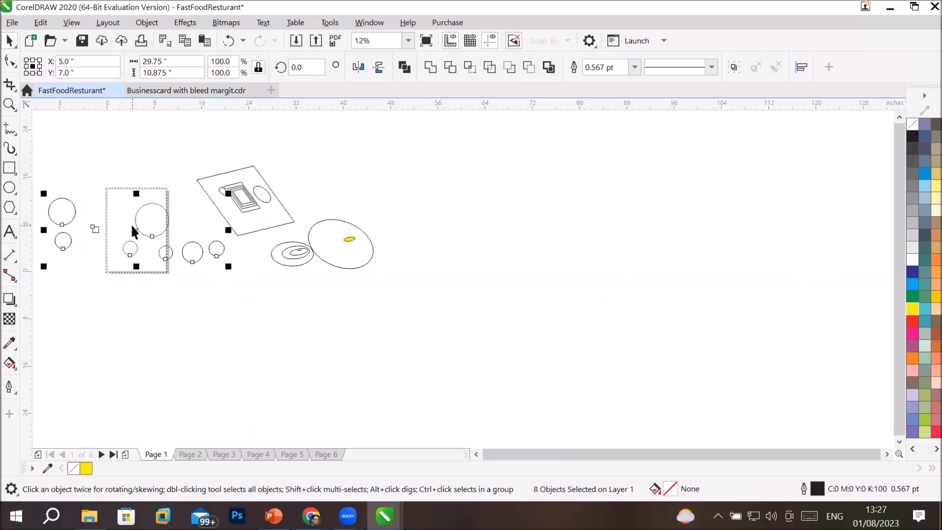
{"action": "left_click", "coordinate": [800, 67]}
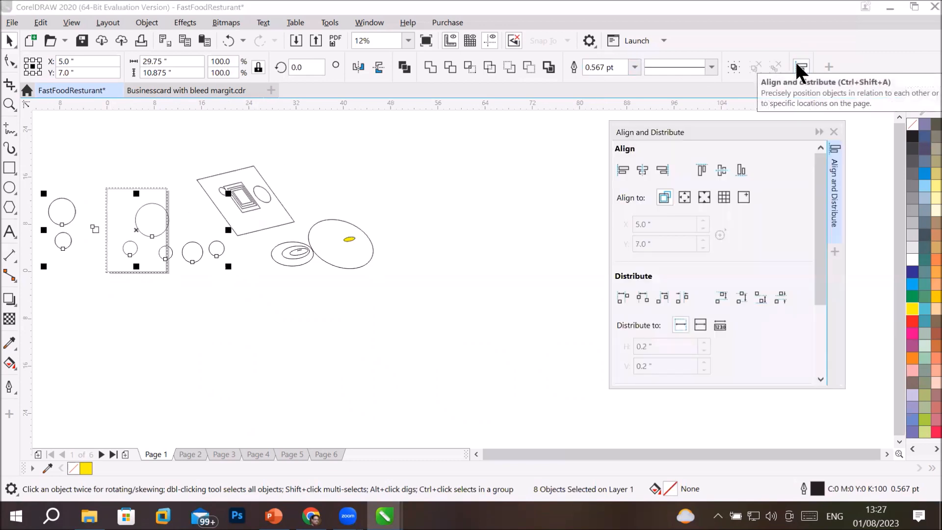
{"action": "left_click", "coordinate": [704, 197]}
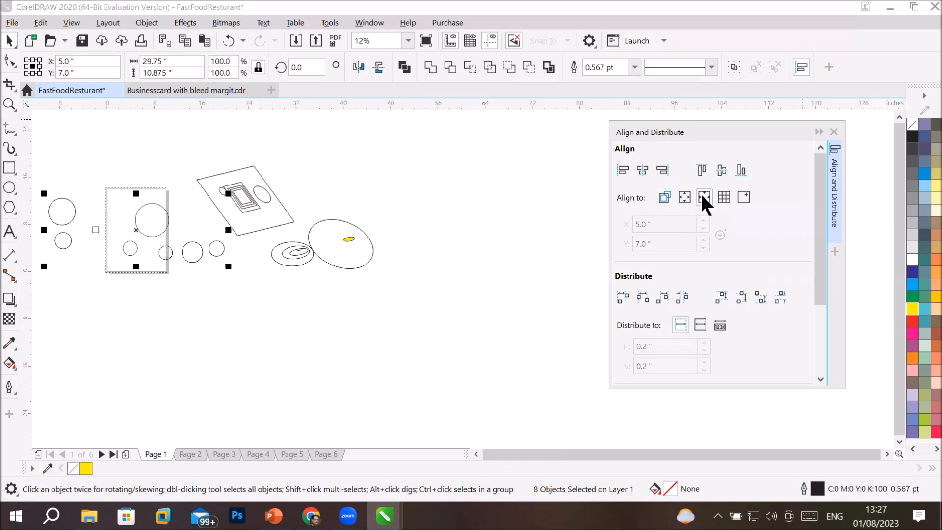
{"action": "left_click", "coordinate": [644, 170]}
{"action": "left_click", "coordinate": [721, 168]}
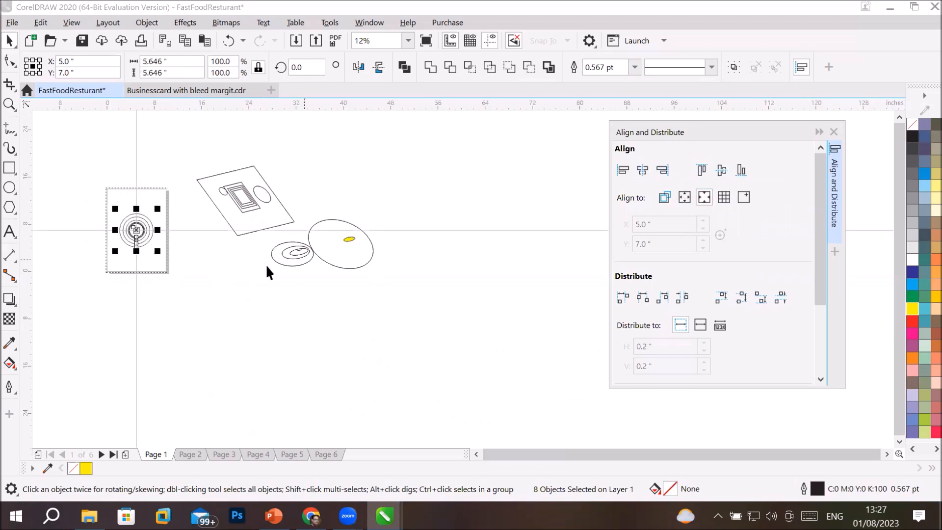
{"action": "scroll", "coordinate": [141, 209], "scroll_direction": "up", "scroll_amount": 5}
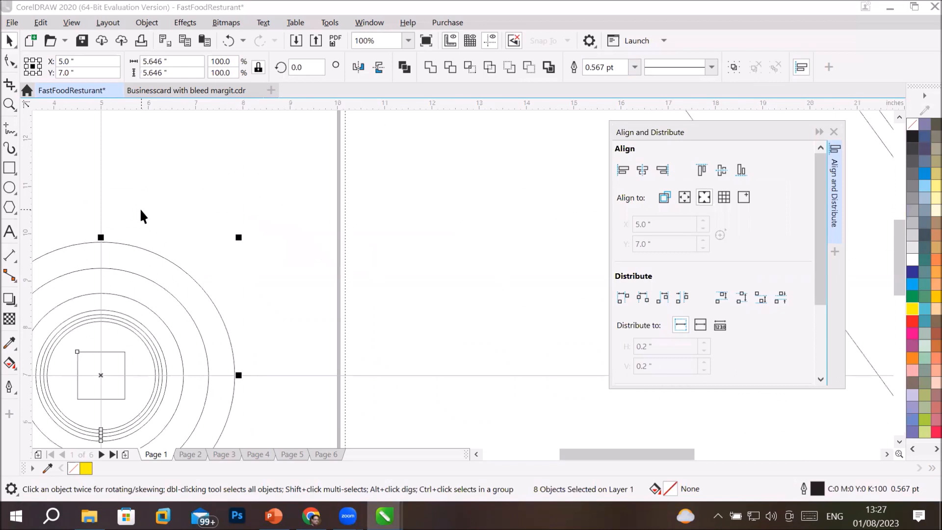
{"action": "left_click", "coordinate": [410, 243]}
- Undo both page-center alignments of the square and circles, deselect everything and close the Align and Distribute docker
{"action": "scroll", "coordinate": [410, 242], "scroll_direction": "down", "scroll_amount": 3}
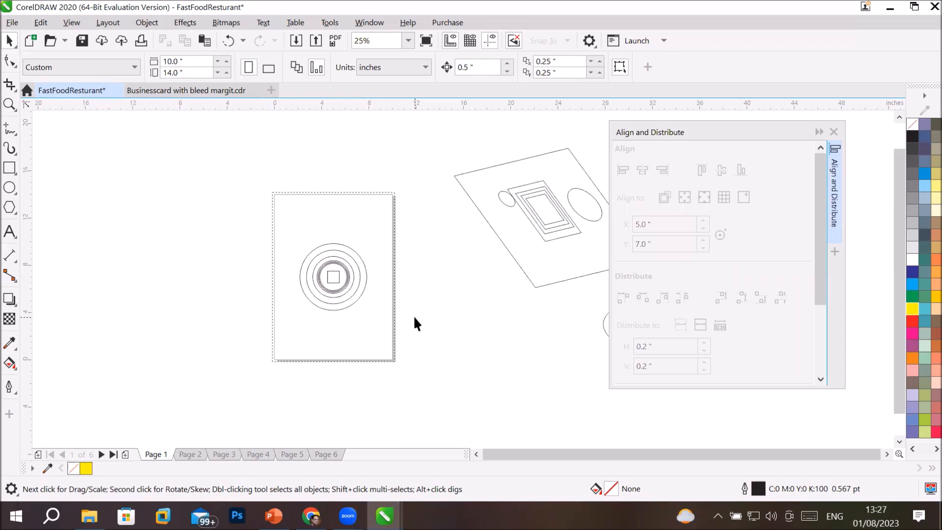
{"action": "scroll", "coordinate": [437, 351], "scroll_direction": "up", "scroll_amount": 3}
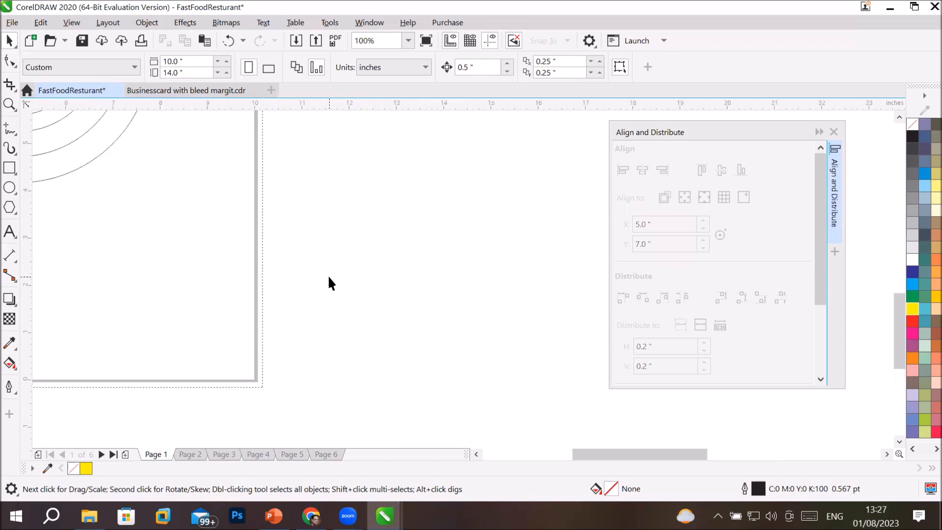
{"action": "scroll", "coordinate": [330, 278], "scroll_direction": "down", "scroll_amount": 3}
{"action": "scroll", "coordinate": [233, 169], "scroll_direction": "up", "scroll_amount": 2}
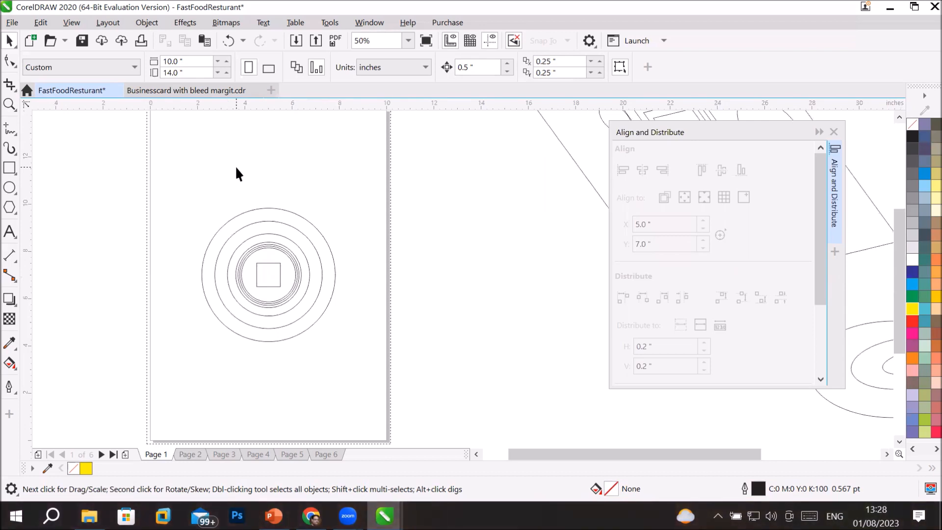
{"action": "key", "text": "ctrl+z"}
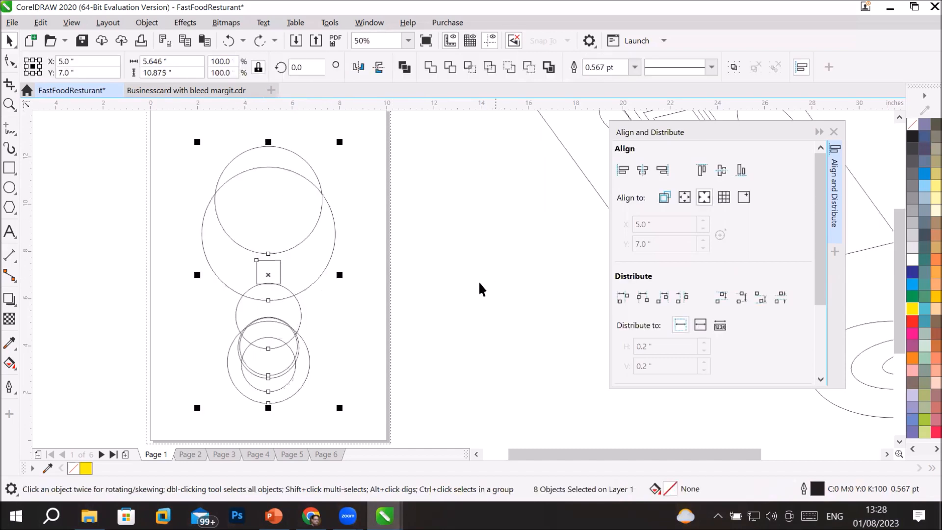
{"action": "key", "text": "ctrl+shift+z"}
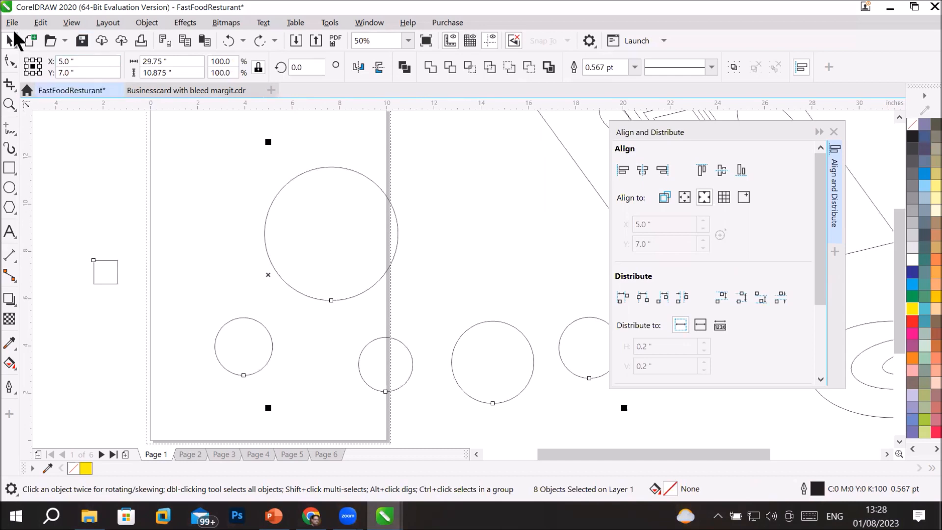
{"action": "left_click", "coordinate": [31, 22]}
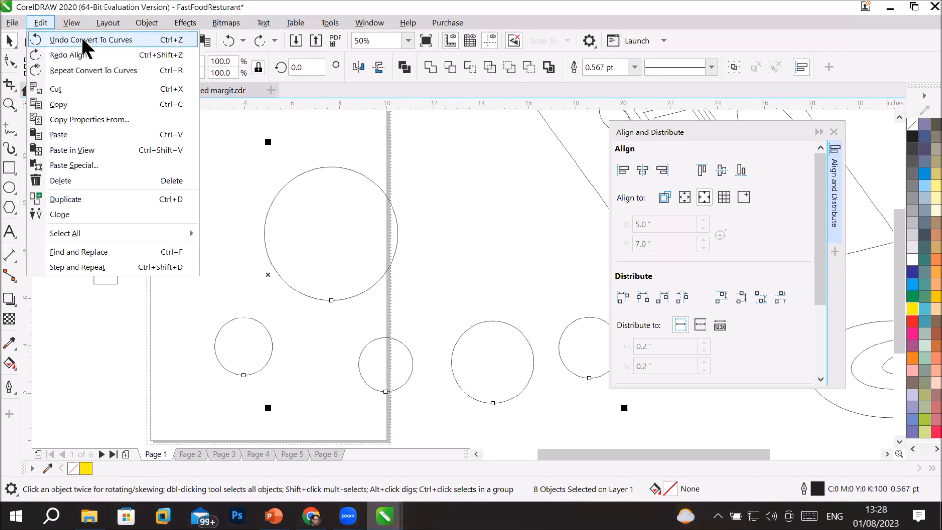
{"action": "left_click", "coordinate": [509, 169]}
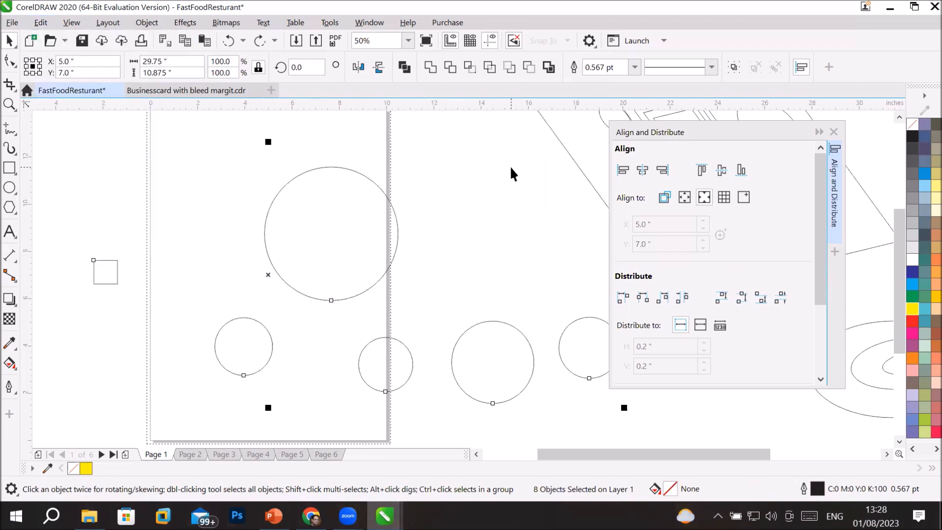
{"action": "left_click", "coordinate": [511, 168]}
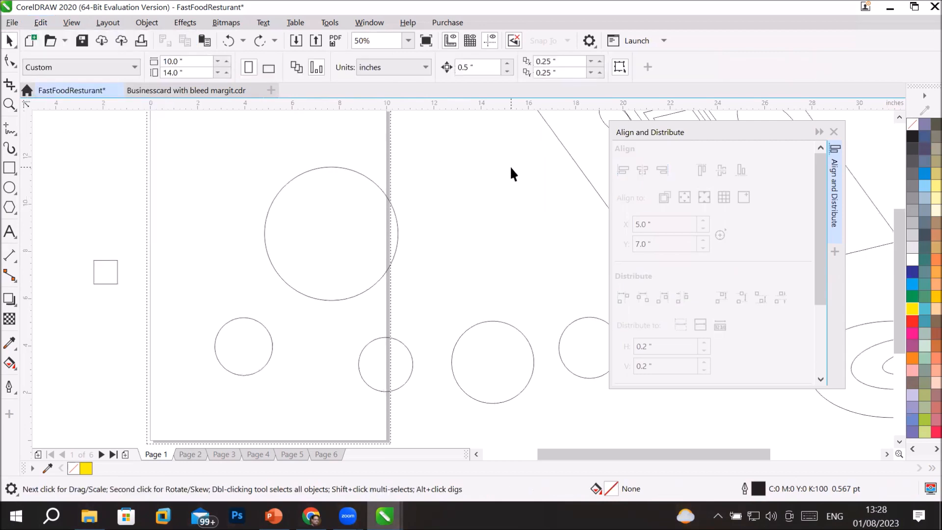
{"action": "left_click", "coordinate": [834, 131]}
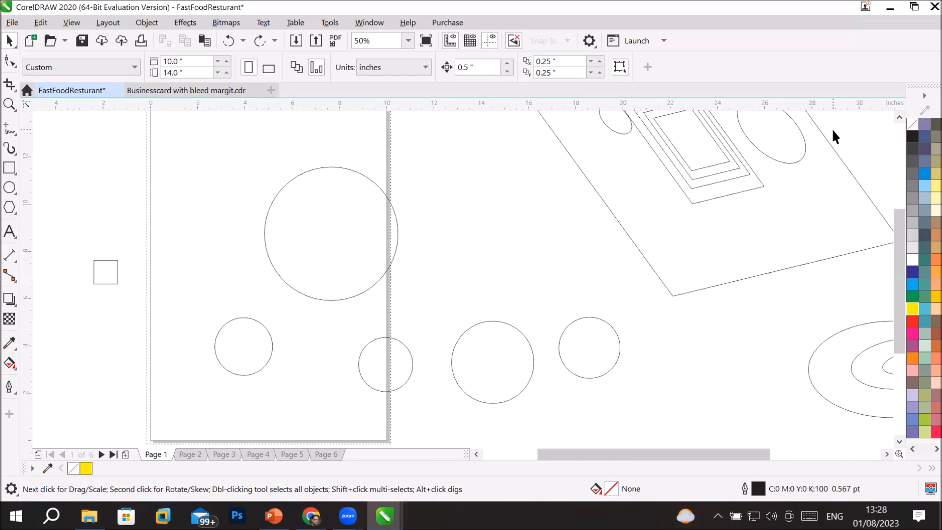
- Clear the page by moving one circle to about X -8.1, Y -4.4 in and the other four together to about X 19.5, Y -1.4 in
{"action": "scroll", "coordinate": [518, 239], "scroll_direction": "down", "scroll_amount": 1}
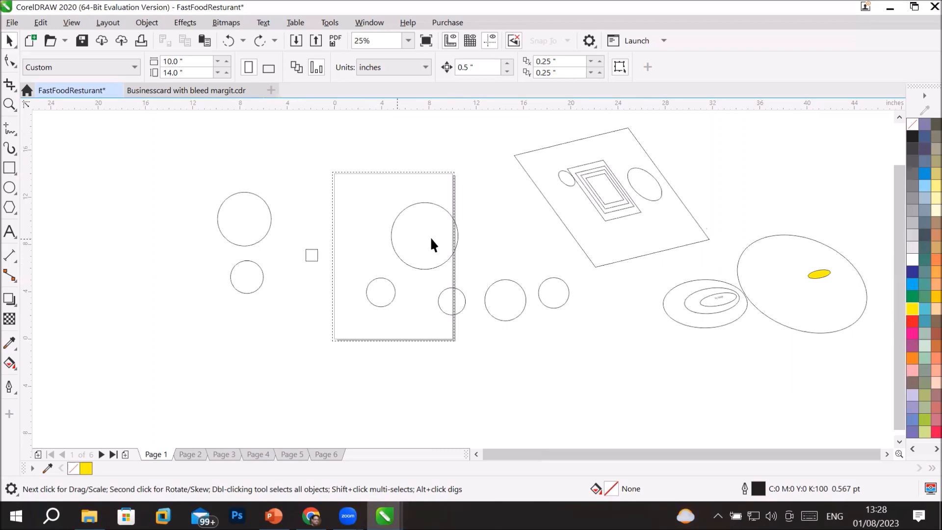
{"action": "left_click_drag", "start_coordinate": [496, 323], "coordinate": [476, 327]}
{"action": "left_click_drag", "start_coordinate": [544, 298], "coordinate": [228, 397]}
{"action": "left_click_drag", "start_coordinate": [355, 187], "coordinate": [464, 339]}
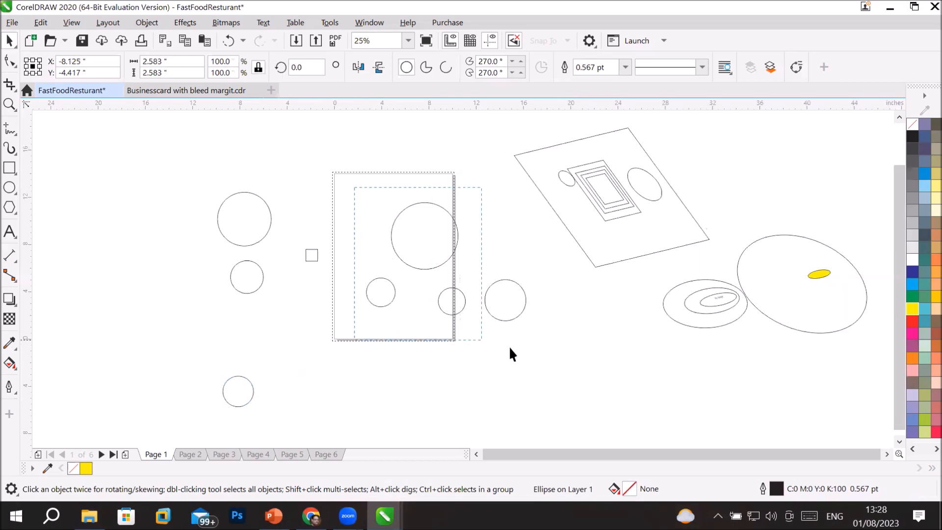
{"action": "left_click_drag", "start_coordinate": [532, 344], "coordinate": [620, 416]}
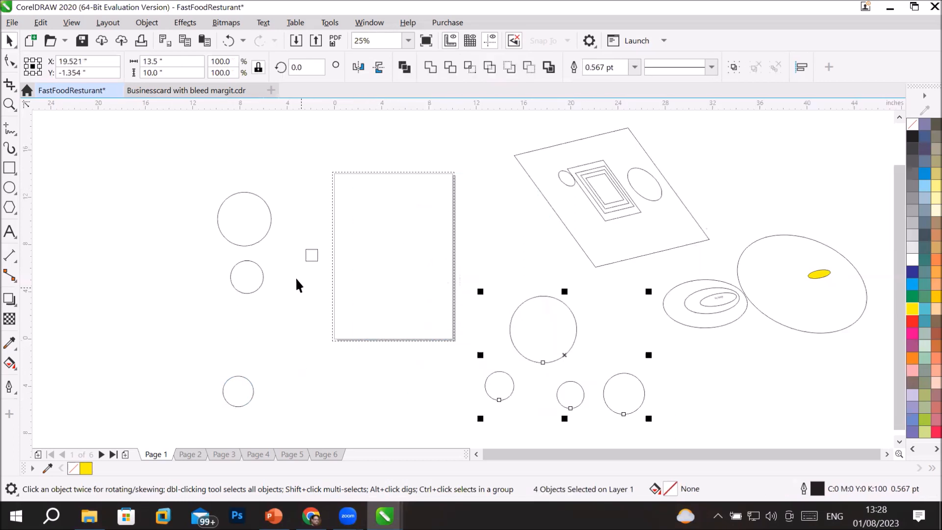
- Move the small square into the page's upper-left corner, at about X 0.86, Y 13.11 in, and deselect it
{"action": "left_click_drag", "start_coordinate": [312, 259], "coordinate": [345, 190]}
{"action": "scroll", "coordinate": [370, 170], "scroll_direction": "up", "scroll_amount": 1}
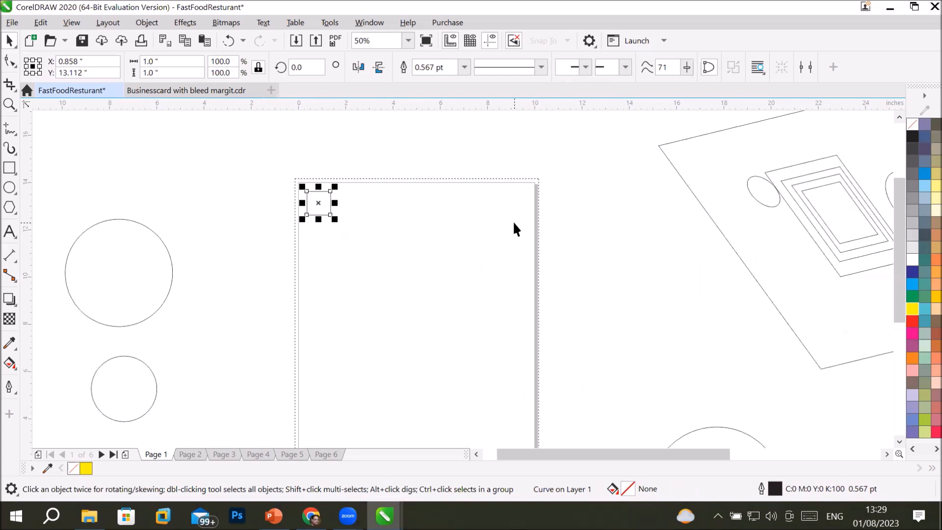
{"action": "left_click", "coordinate": [525, 146]}
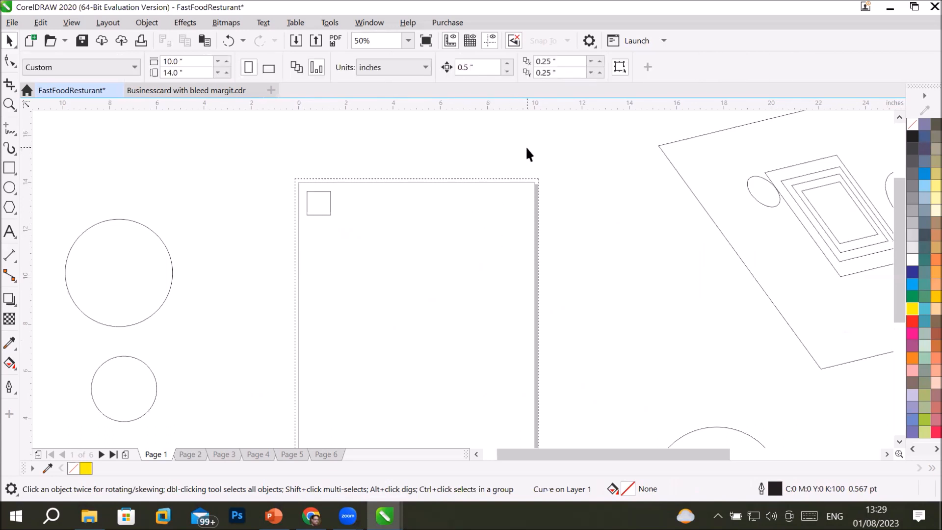
- Check the duplicate distance setting and duplicate the small square nine times in succession with the 0.25 in horizontal and vertical offset
{"action": "left_click", "coordinate": [568, 60]}
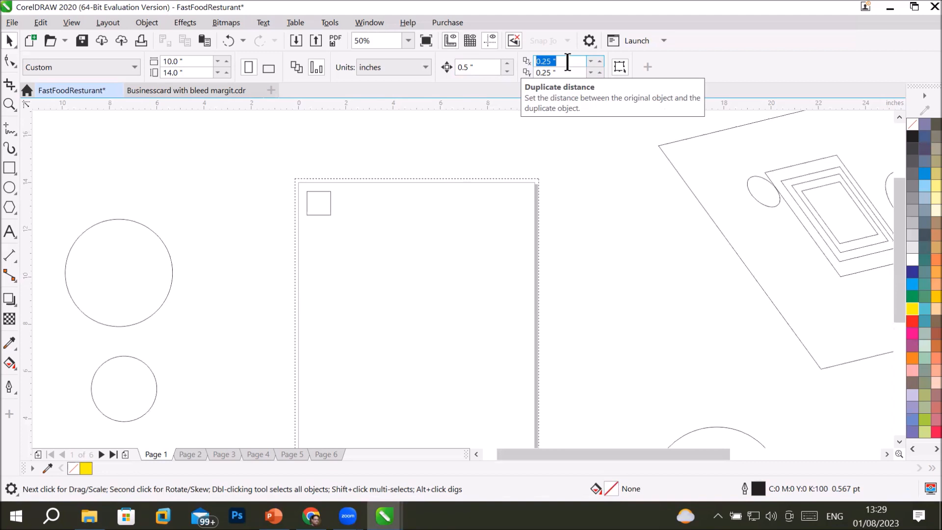
{"action": "left_click", "coordinate": [321, 215]}
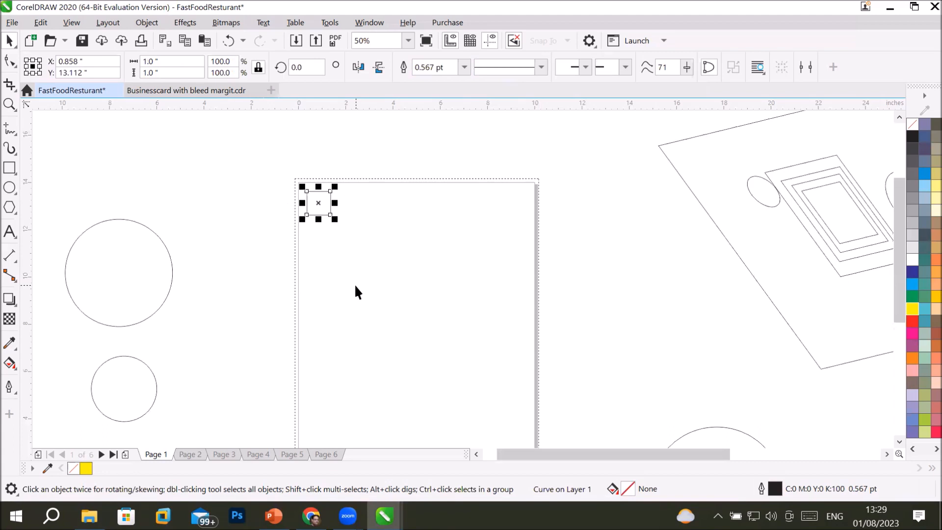
{"action": "left_click", "coordinate": [45, 23]}
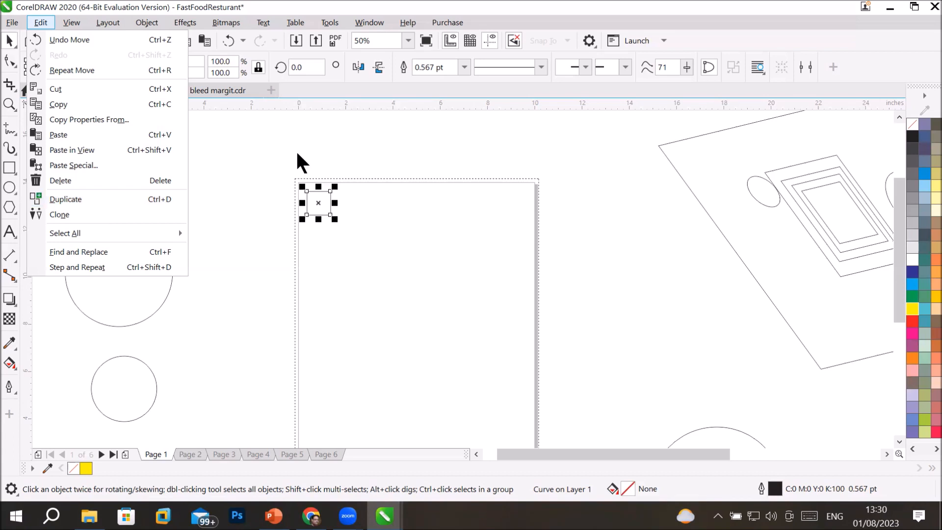
{"action": "scroll", "coordinate": [301, 162], "scroll_direction": "up", "scroll_amount": 3}
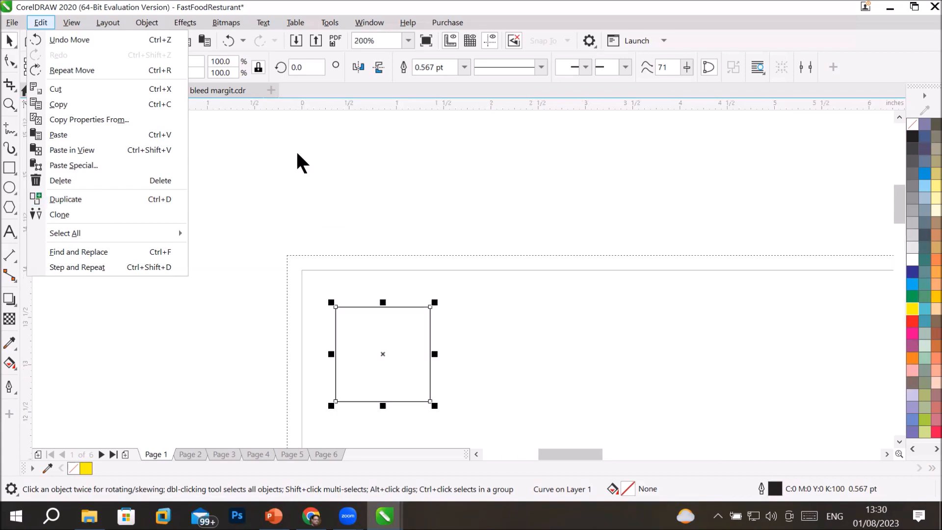
{"action": "left_click", "coordinate": [83, 200]}
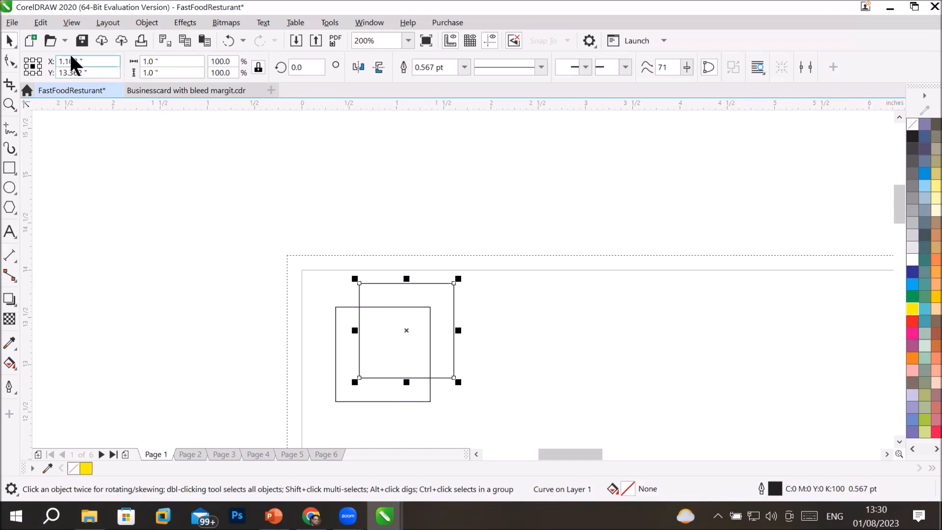
{"action": "key", "text": "ctrl+d"}
{"action": "key", "text": "ctrl+d"}
{"action": "key", "text": "ctrl+d"}
{"action": "key", "text": "ctrl+d"}
{"action": "key", "text": "ctrl+d"}
{"action": "key", "text": "ctrl+d"}
{"action": "key", "text": "ctrl+d"}
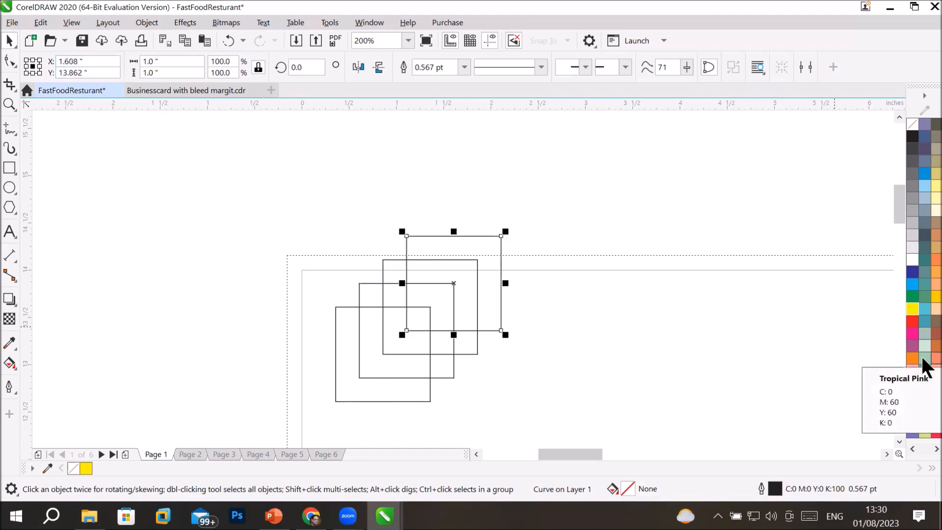
{"action": "key", "text": "ctrl+d"}
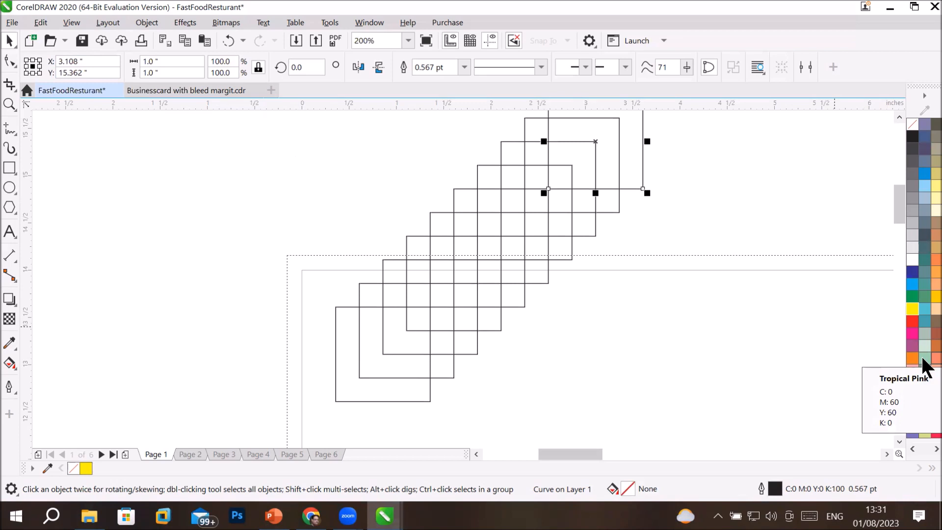
- Undo all nine duplicates so only the original square is left in the page corner
{"action": "key", "text": "ctrl+z"}
{"action": "key", "text": "ctrl+z"}
{"action": "key", "text": "ctrl+z"}
{"action": "key", "text": "ctrl+z"}
{"action": "key", "text": "ctrl+z"}
{"action": "key", "text": "ctrl+z"}
{"action": "key", "text": "ctrl+z"}
{"action": "key", "text": "ctrl+z"}
{"action": "key", "text": "ctrl+z"}
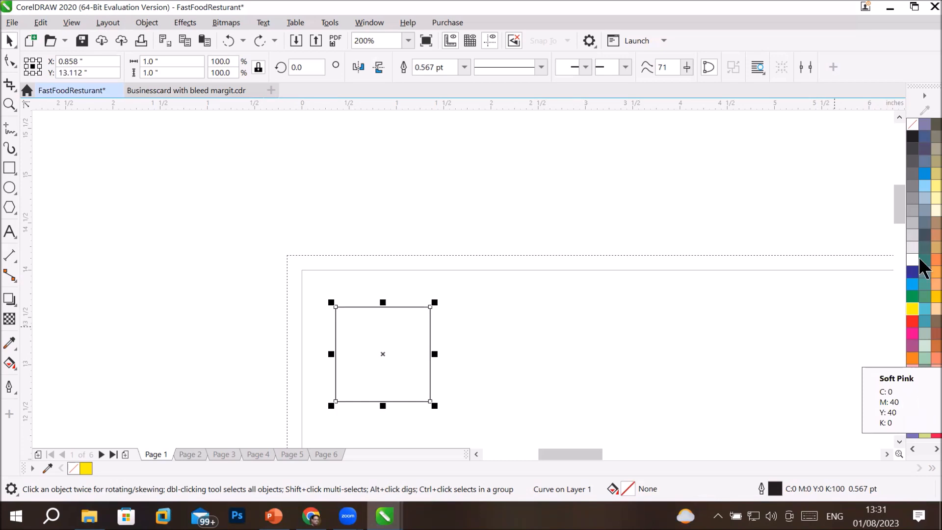
- With nothing selected, set both the horizontal and vertical duplicate distance to 0
{"action": "left_click", "coordinate": [614, 190]}
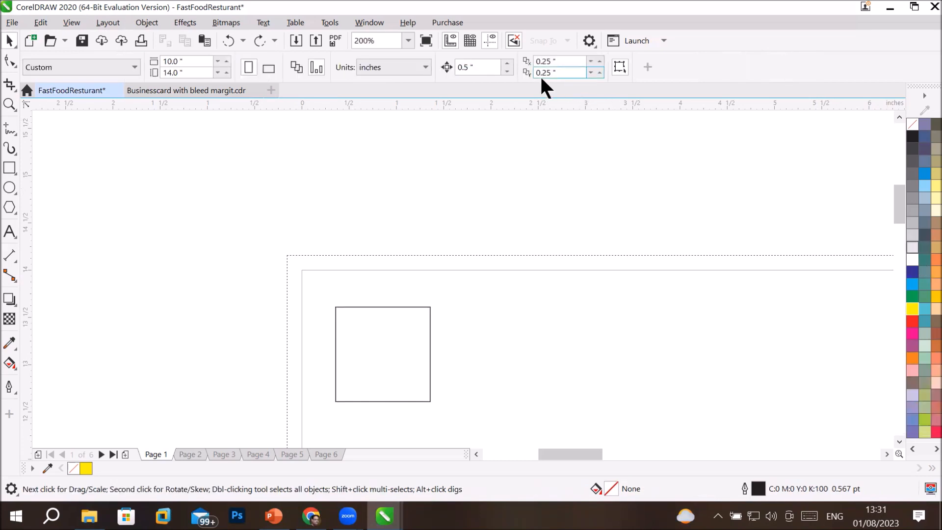
{"action": "left_click", "coordinate": [568, 60]}
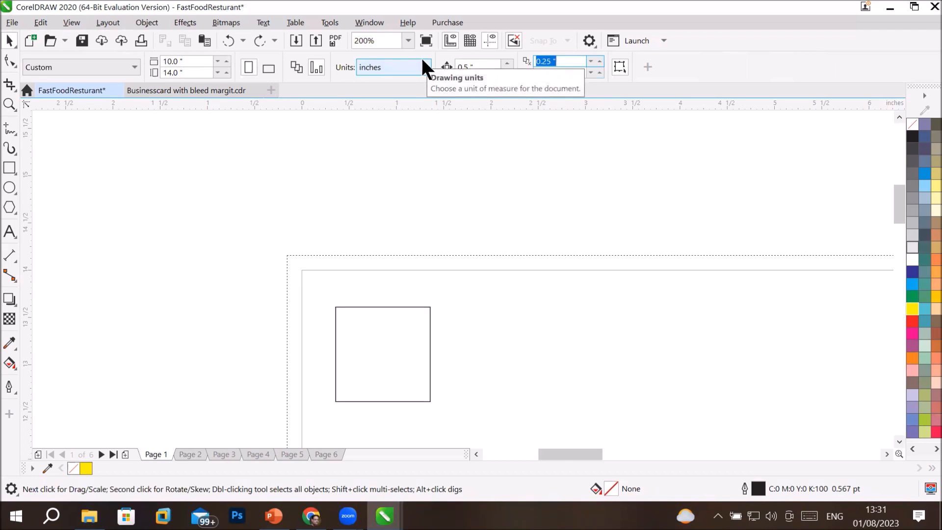
{"action": "type", "text": "0"}
{"action": "key", "text": "Tab"}
{"action": "type", "text": "0"}
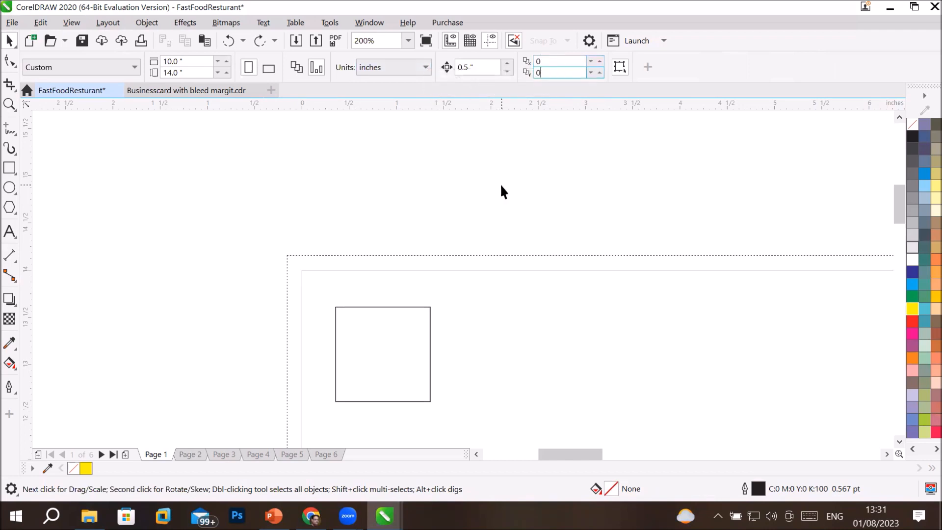
{"action": "key", "text": "Return"}
- Duplicate the small square twice with zero duplicate distance, moving each copy away from the original, and delete both copies
{"action": "left_click", "coordinate": [429, 319]}
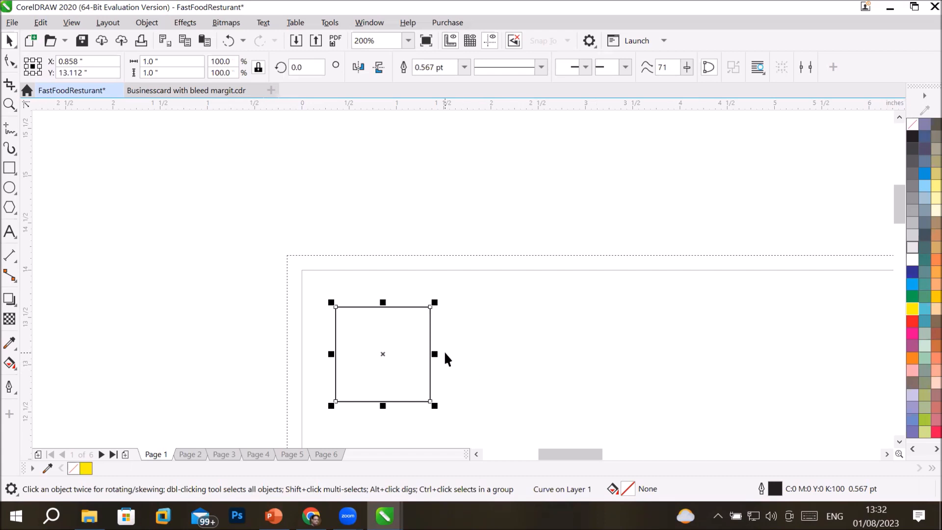
{"action": "left_click_drag", "start_coordinate": [428, 341], "coordinate": [591, 315]}
{"action": "left_click_drag", "start_coordinate": [430, 358], "coordinate": [452, 206]}
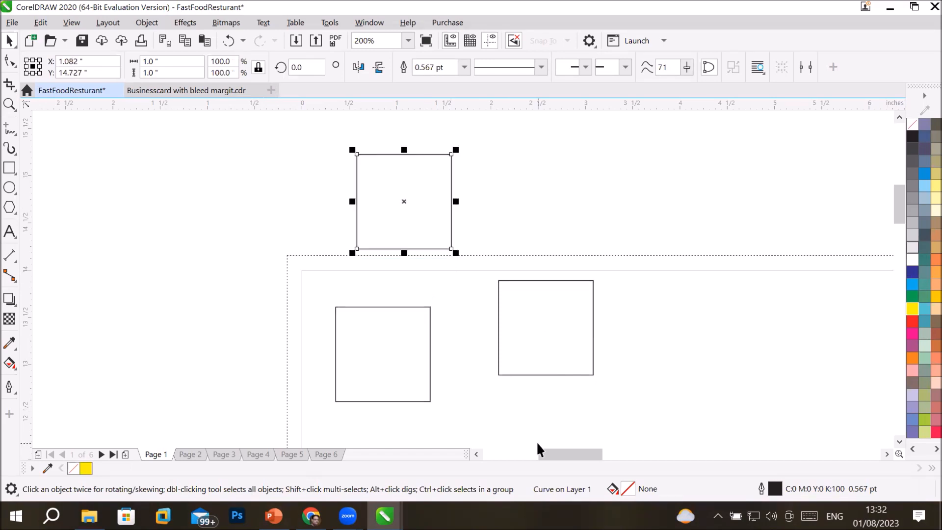
{"action": "left_click", "coordinate": [562, 375], "text": "shift"}
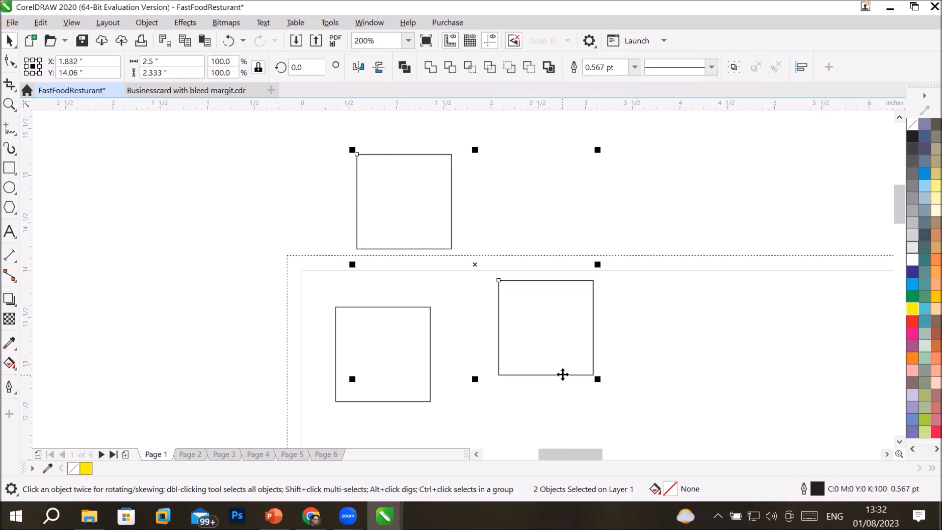
{"action": "key", "text": "Delete"}
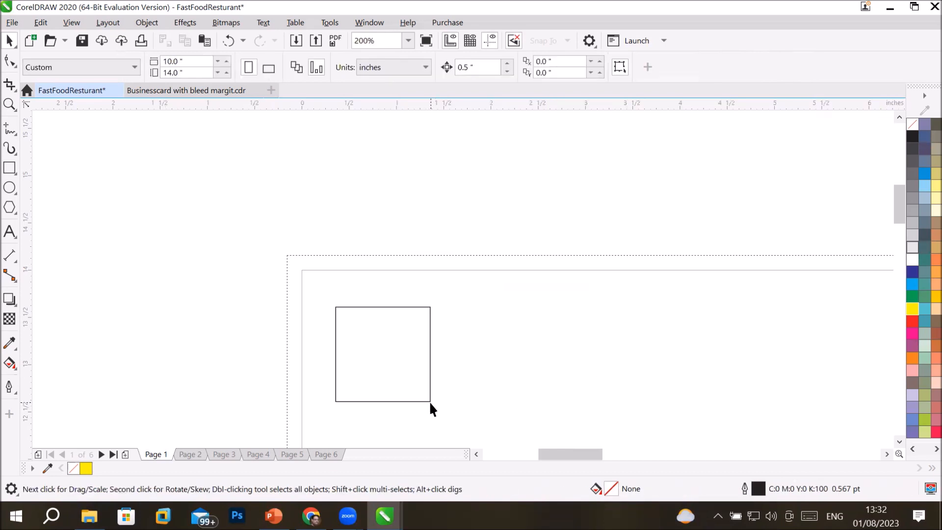
- With nothing selected, set the horizontal duplicate distance to 1.5 in
{"action": "left_click", "coordinate": [430, 402]}
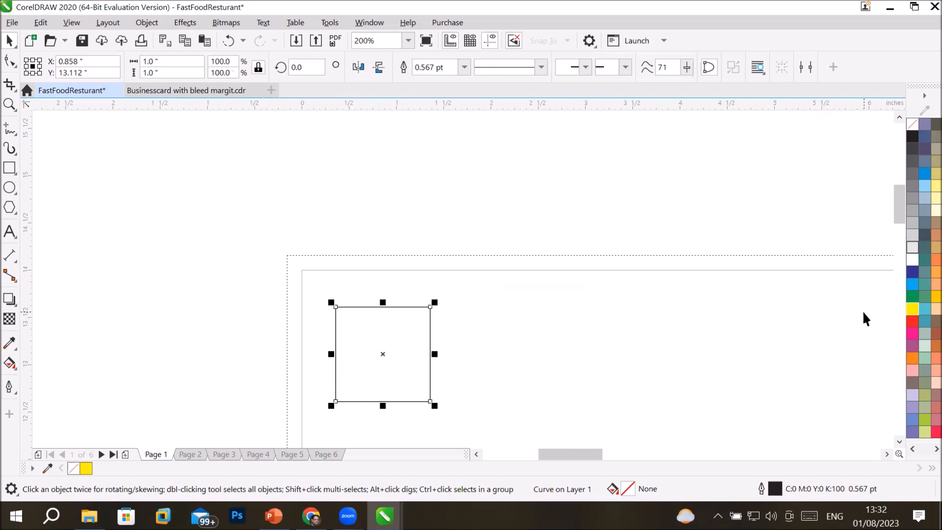
{"action": "scroll", "coordinate": [863, 312], "scroll_direction": "down", "scroll_amount": 1}
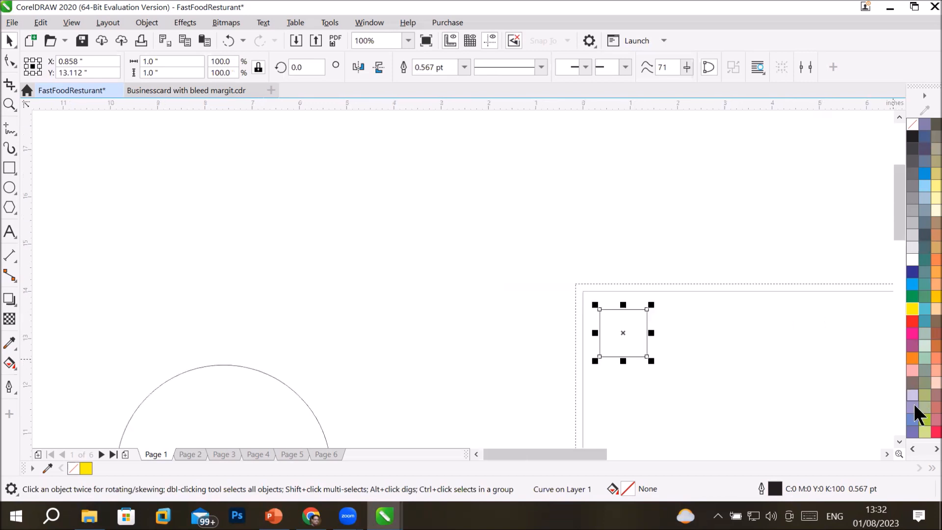
{"action": "left_click", "coordinate": [888, 453]}
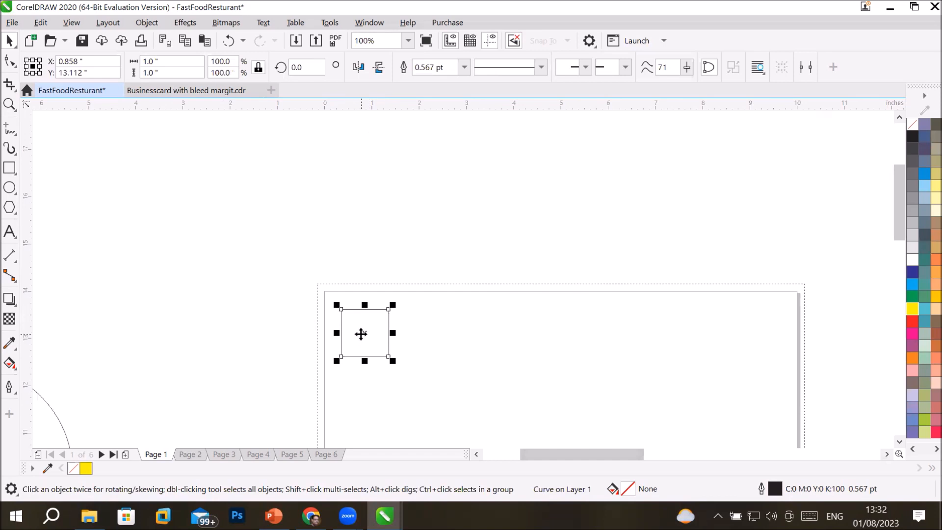
{"action": "left_click", "coordinate": [448, 199]}
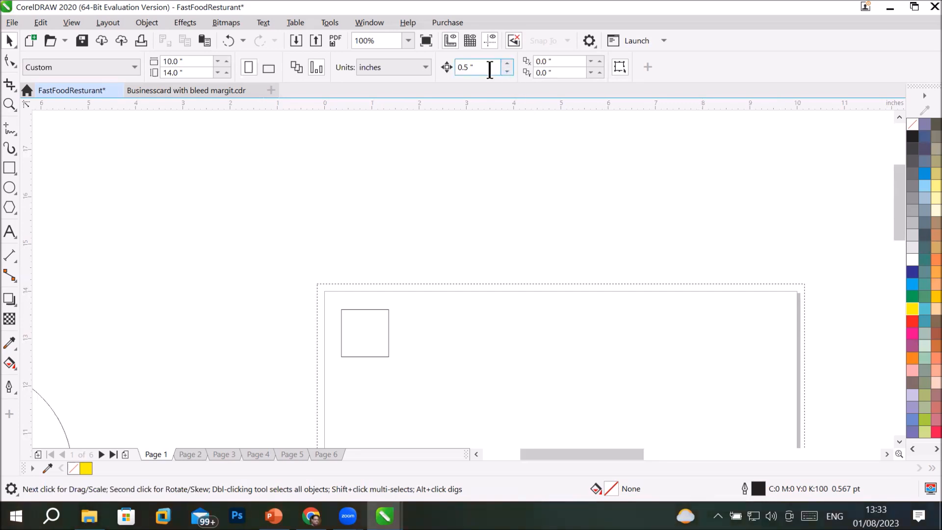
{"action": "left_click", "coordinate": [559, 61]}
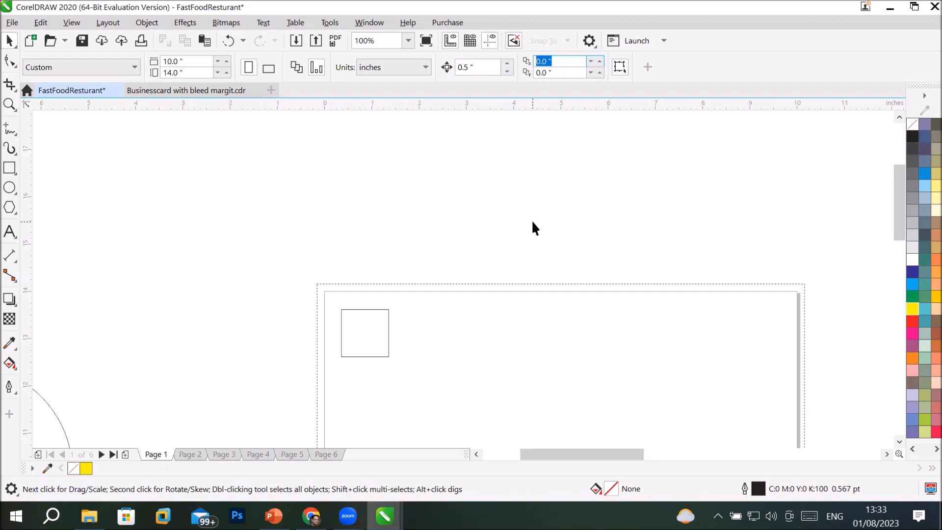
{"action": "type", "text": "1.5"}
{"action": "key", "text": "Return"}
- Duplicate the small square once with the 1.5 in horizontal offset and delete the copy
{"action": "left_click", "coordinate": [389, 332]}
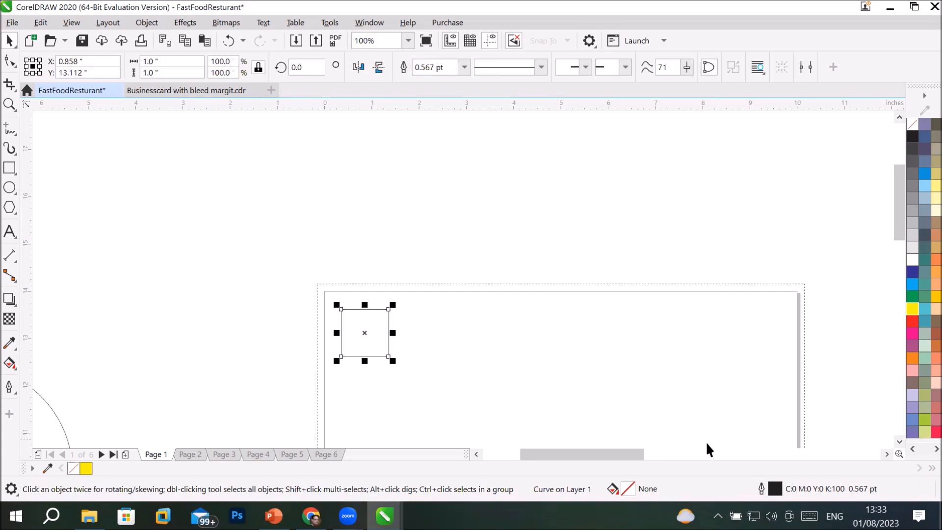
{"action": "left_click", "coordinate": [41, 21]}
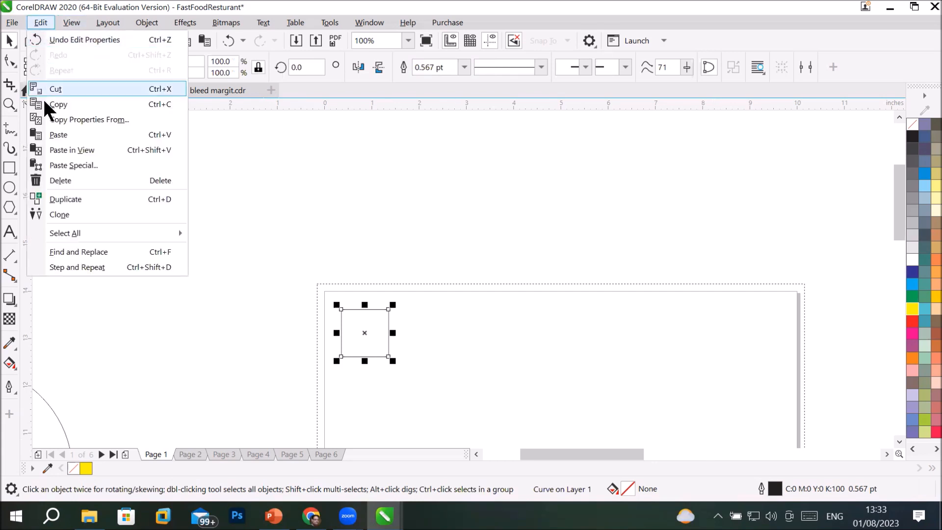
{"action": "left_click", "coordinate": [69, 199]}
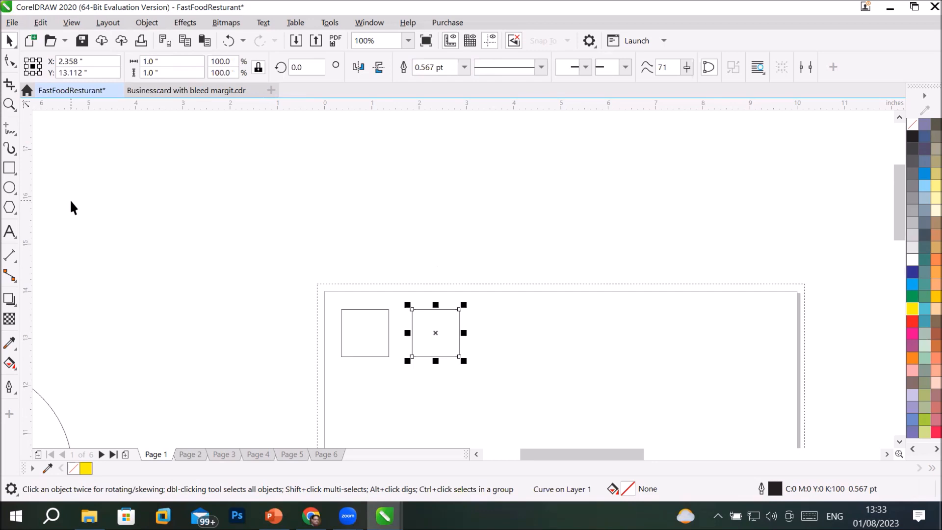
{"action": "key", "text": "Delete"}
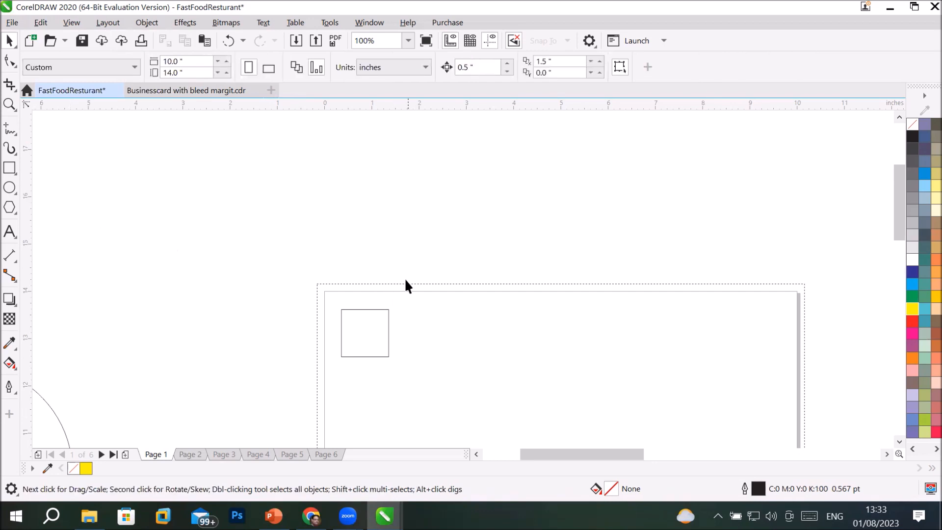
- Set the horizontal duplicate distance to 1 in
{"action": "double_click", "coordinate": [553, 61]}
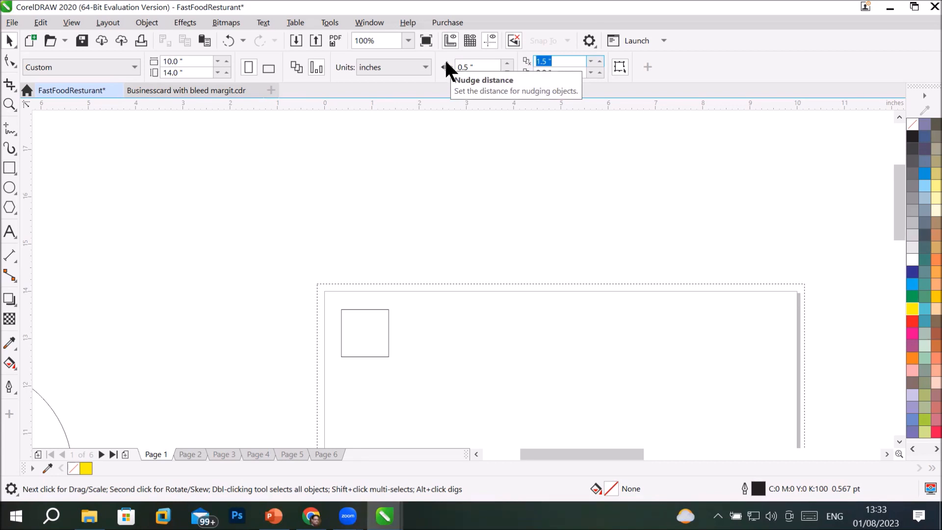
{"action": "type", "text": "1"}
{"action": "key", "text": "Return"}
- Duplicate the small square eight times in succession to build a row of nine adjoining squares across the top of the page
{"action": "left_click", "coordinate": [385, 311]}
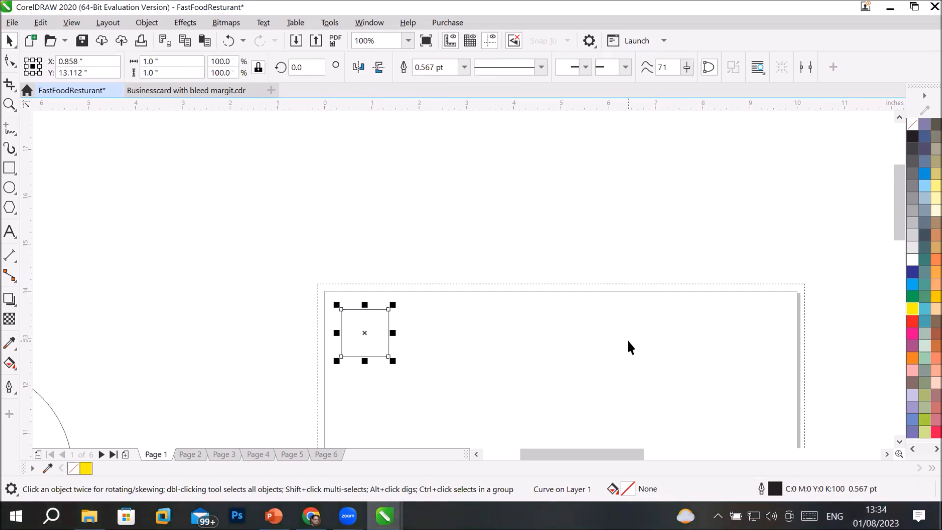
{"action": "key", "text": "ctrl+d"}
{"action": "key", "text": "ctrl+d"}
{"action": "key", "text": "ctrl+d"}
{"action": "key", "text": "ctrl+d"}
{"action": "key", "text": "ctrl+d"}
{"action": "key", "text": "ctrl+d"}
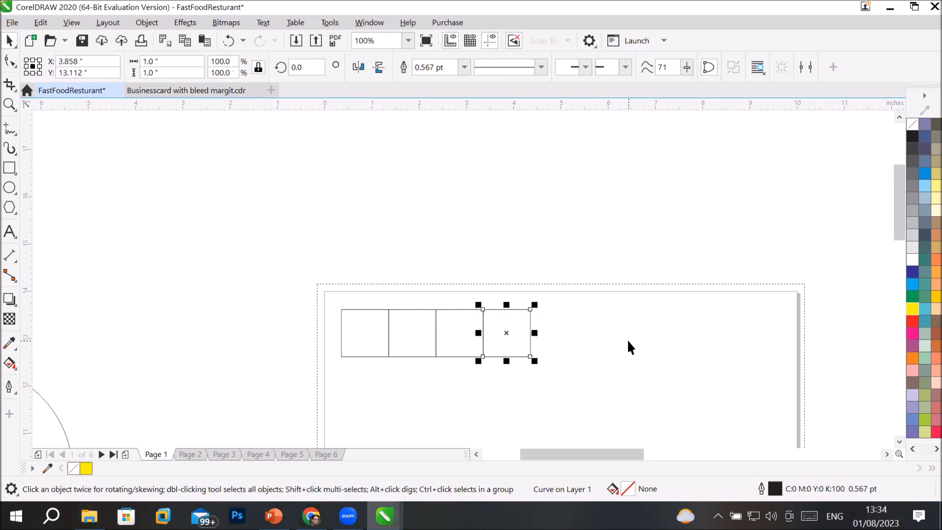
{"action": "key", "text": "ctrl+d"}
{"action": "key", "text": "ctrl+d"}
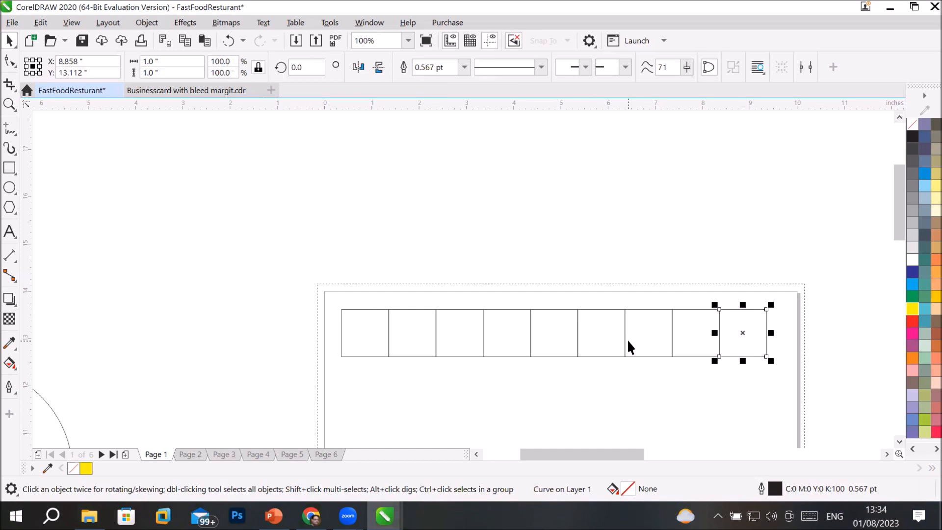
- With nothing selected, set the duplicate distance to 0 horizontally and 1 in vertically
{"action": "left_click_drag", "start_coordinate": [298, 267], "coordinate": [801, 400]}
{"action": "scroll", "coordinate": [805, 391], "scroll_direction": "down", "scroll_amount": 1}
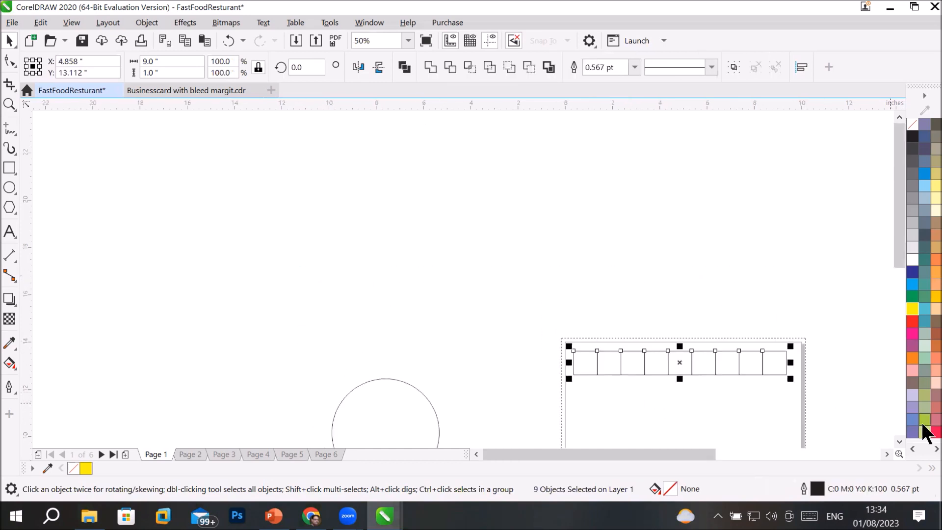
{"action": "left_click", "coordinate": [899, 441]}
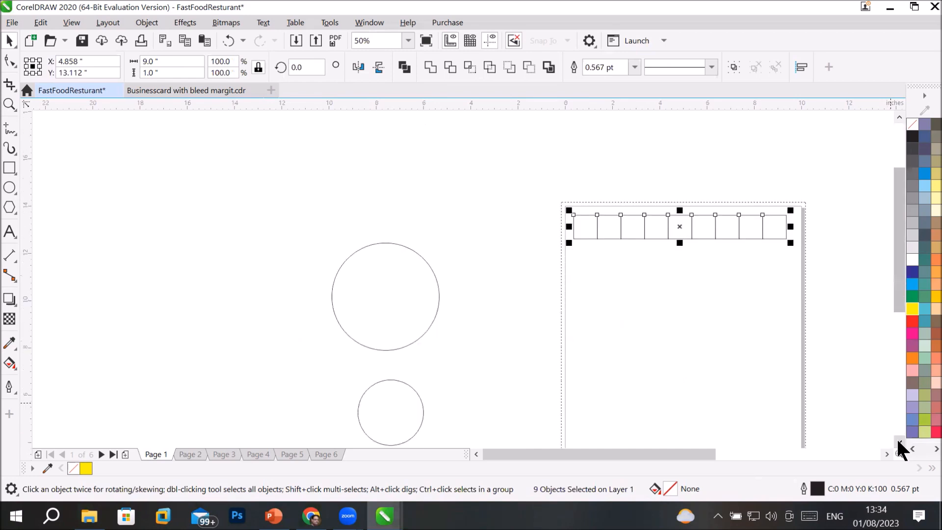
{"action": "left_click", "coordinate": [896, 440]}
{"action": "left_click", "coordinate": [896, 440]}
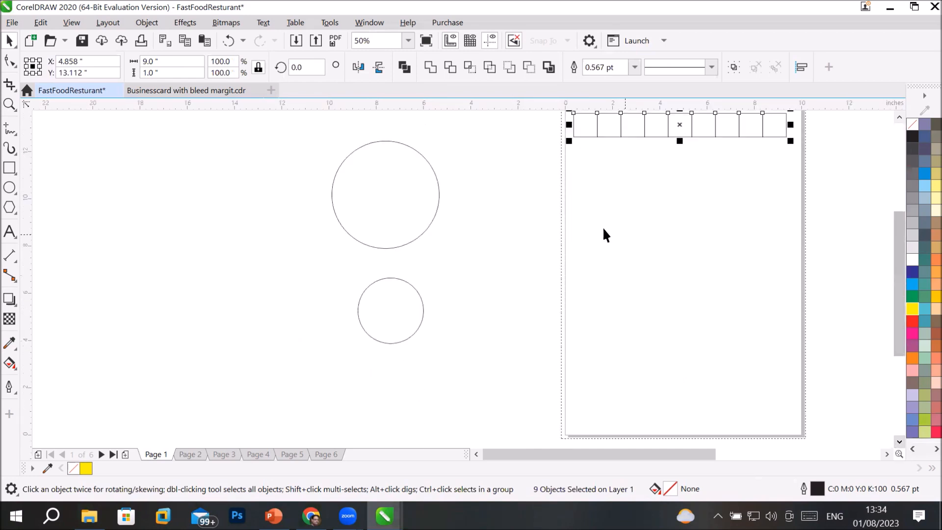
{"action": "left_click", "coordinate": [522, 143]}
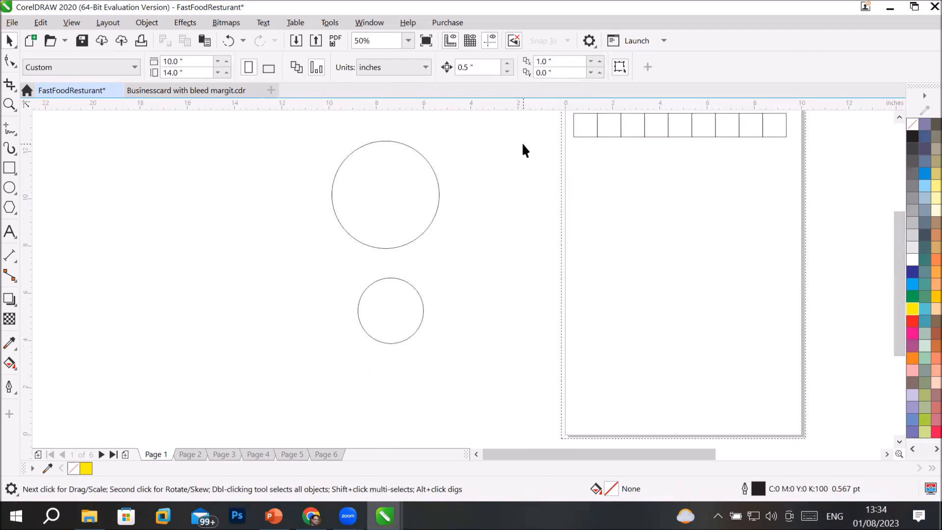
{"action": "left_click", "coordinate": [557, 61]}
{"action": "type", "text": "0"}
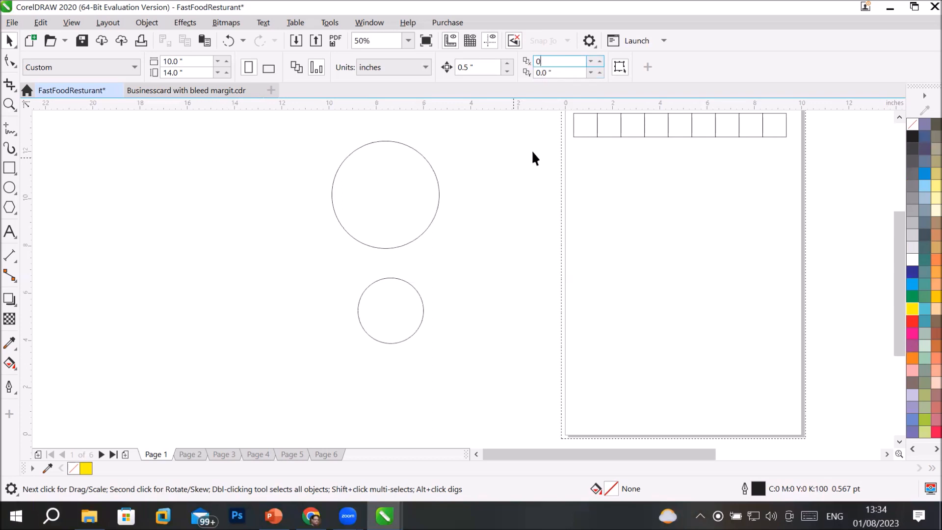
{"action": "key", "text": "Tab"}
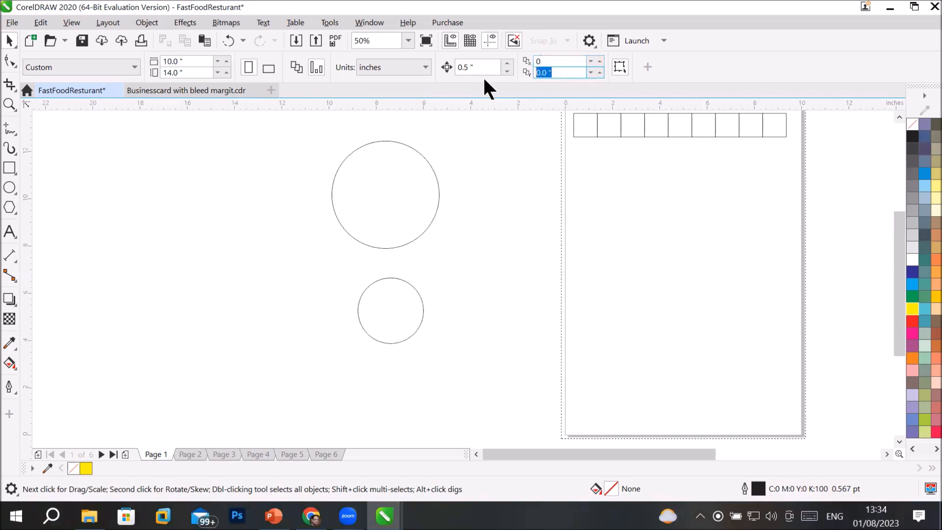
{"action": "type", "text": "1"}
{"action": "key", "text": "Return"}
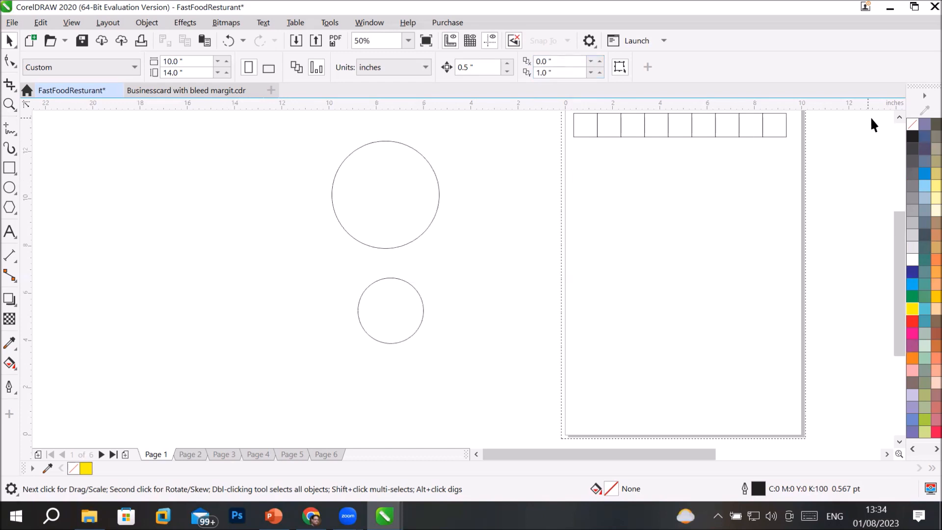
- Deselect the row of squares and set the vertical duplicate distance to -1 in
{"action": "left_click", "coordinate": [896, 118]}
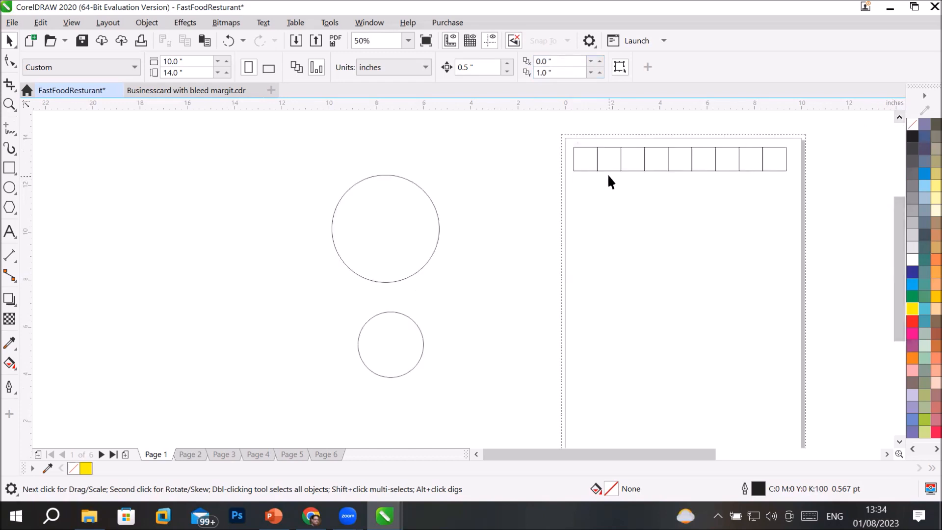
{"action": "left_click", "coordinate": [587, 163]}
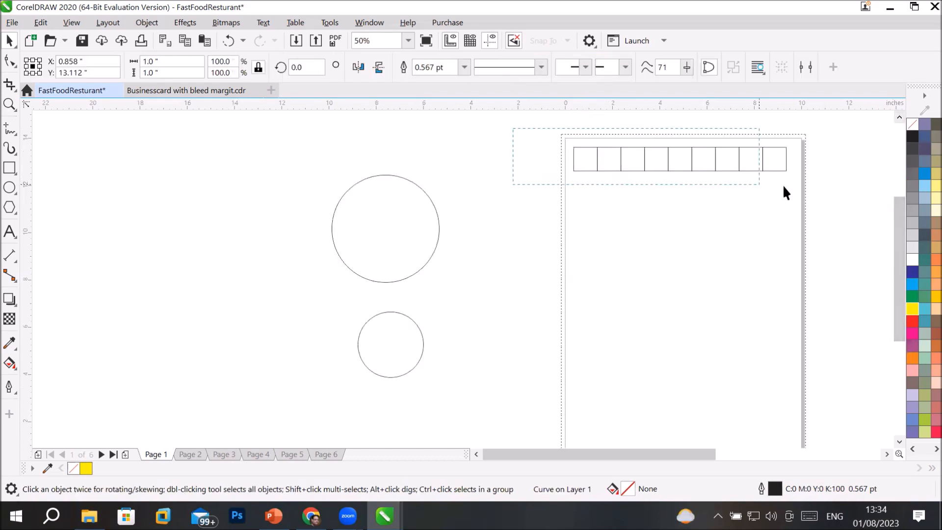
{"action": "left_click_drag", "start_coordinate": [784, 186], "coordinate": [791, 189]}
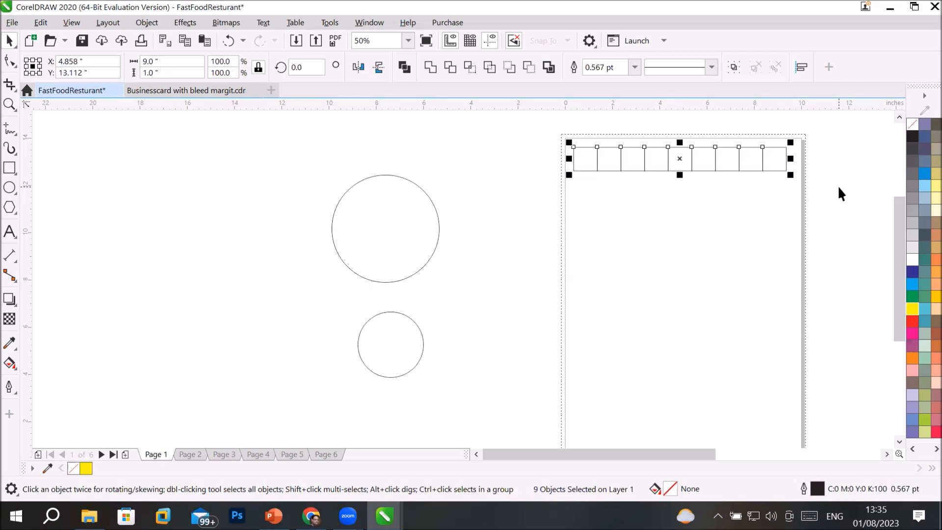
{"action": "left_click", "coordinate": [541, 128]}
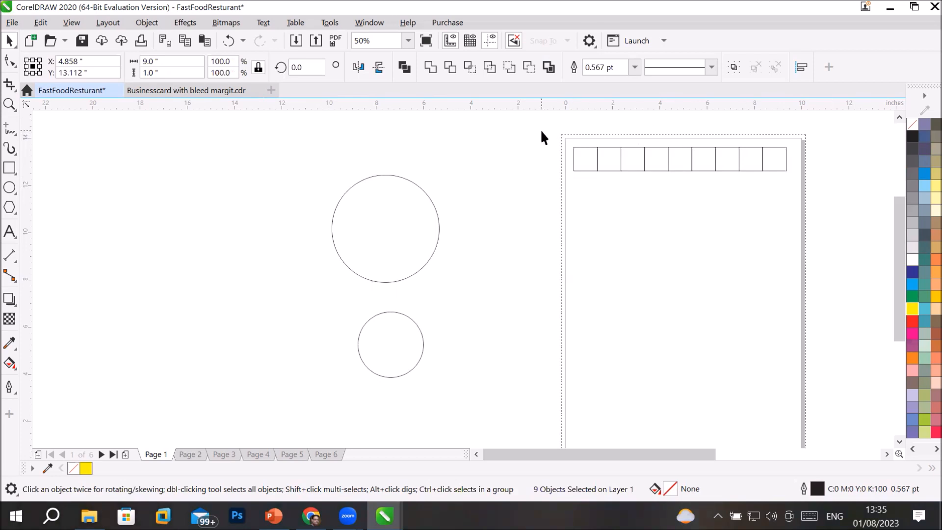
{"action": "double_click", "coordinate": [563, 72]}
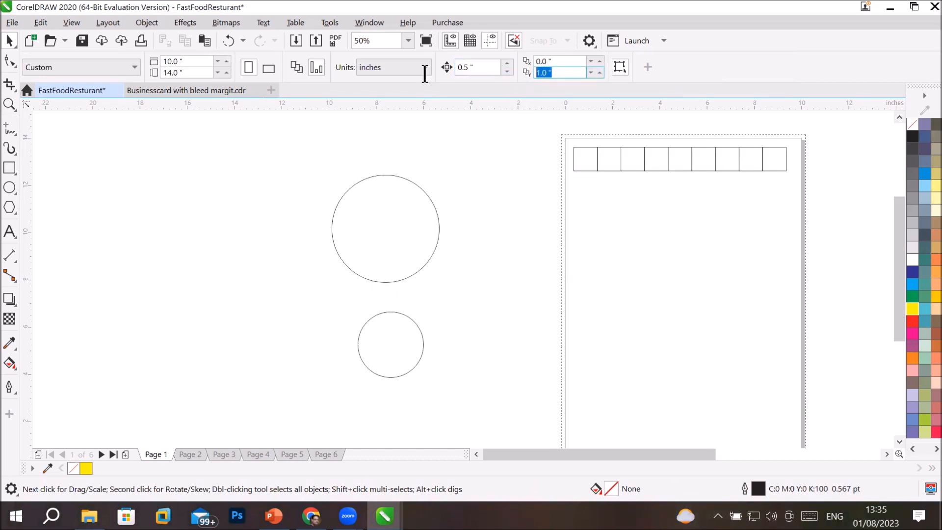
{"action": "type", "text": "-1"}
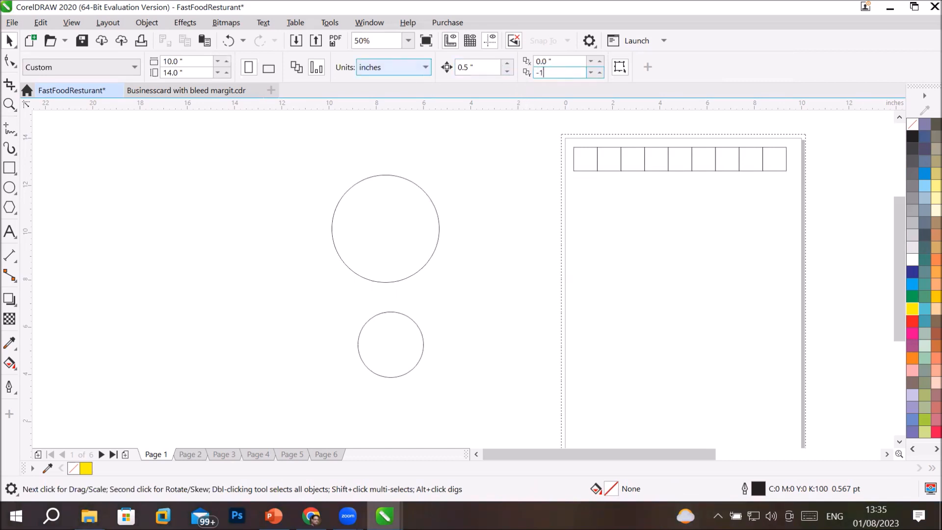
{"action": "key", "text": "Return"}
- Select all nine squares in the row, duplicate them twice downward, and clear the selection
{"action": "left_click_drag", "start_coordinate": [715, 182], "coordinate": [841, 199]}
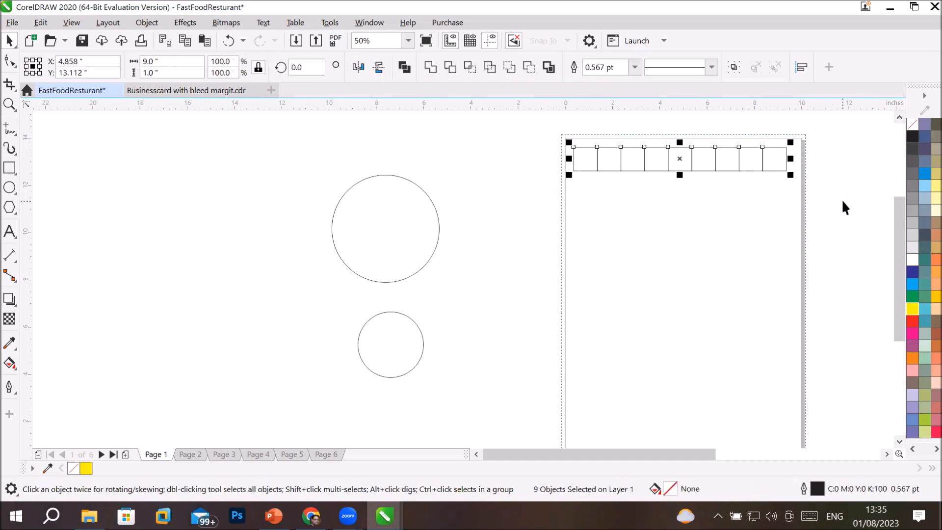
{"action": "key", "text": "ctrl+d"}
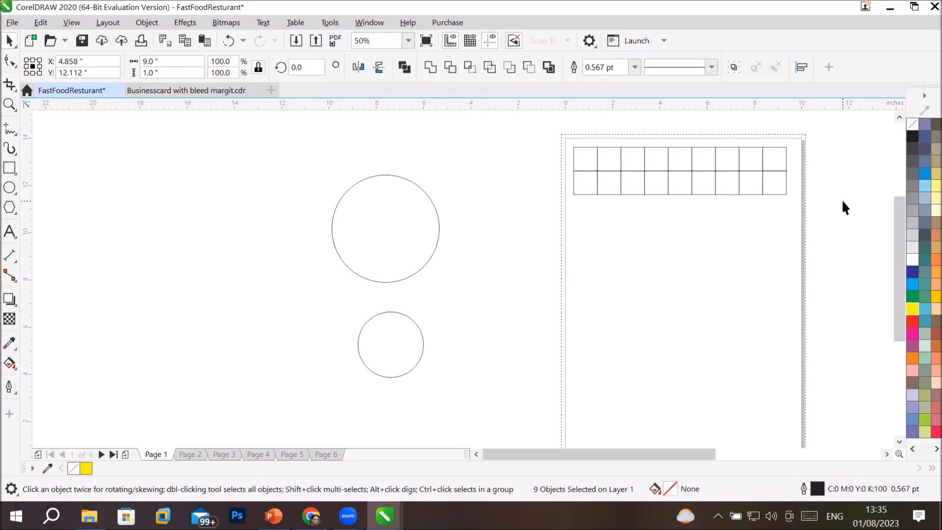
{"action": "key", "text": "ctrl+d"}
{"action": "key", "text": "Escape"}
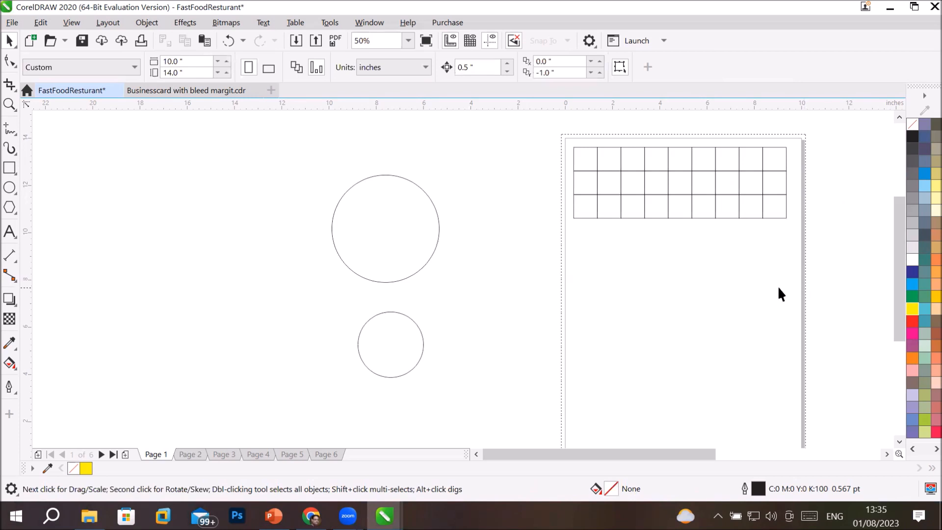
- Undo both row duplicates so only the original row of nine squares is left
{"action": "key", "text": "ctrl+z"}
{"action": "key", "text": "ctrl+z"}
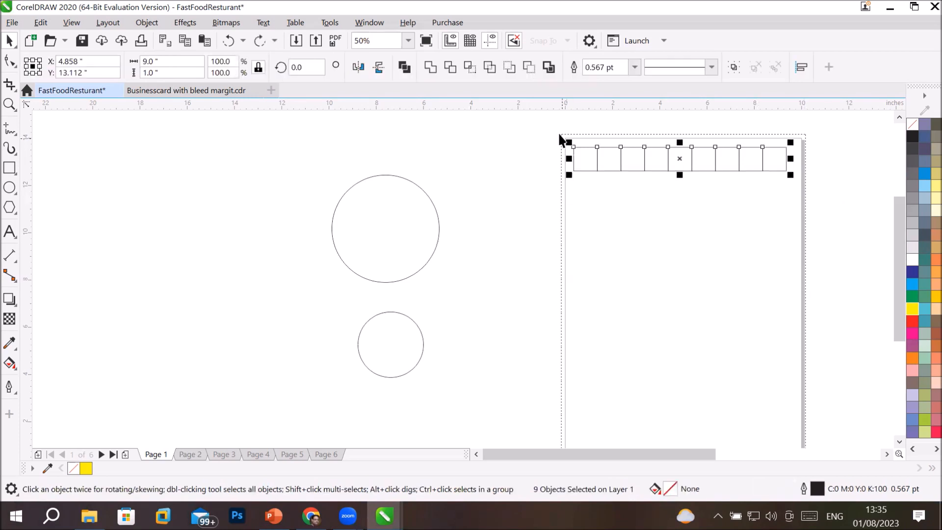
{"action": "left_click", "coordinate": [899, 442]}
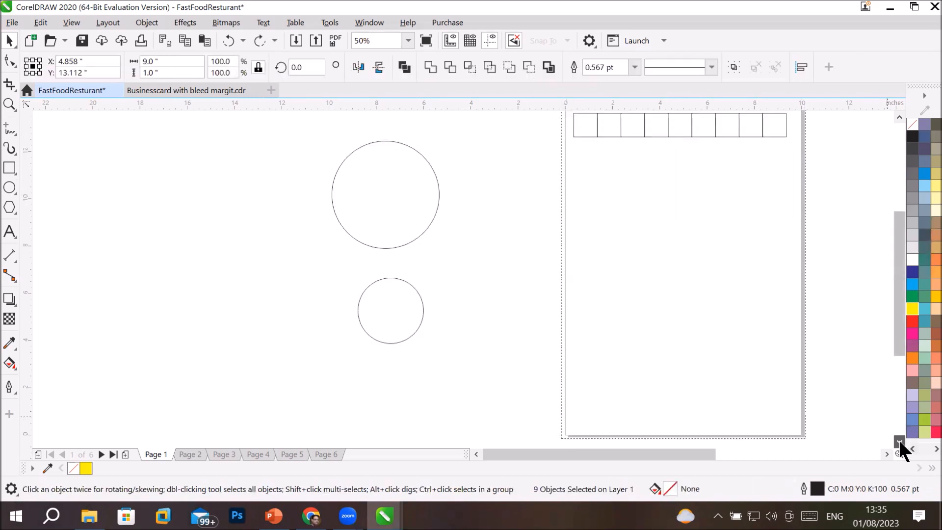
- Duplicate the selected row of nine squares twelve times downward to fill the page with a grid, and clear the selection
{"action": "key", "text": "ctrl+d"}
{"action": "key", "text": "ctrl+d"}
{"action": "key", "text": "ctrl+d"}
{"action": "key", "text": "ctrl+d"}
{"action": "key", "text": "ctrl+d"}
{"action": "key", "text": "ctrl+d"}
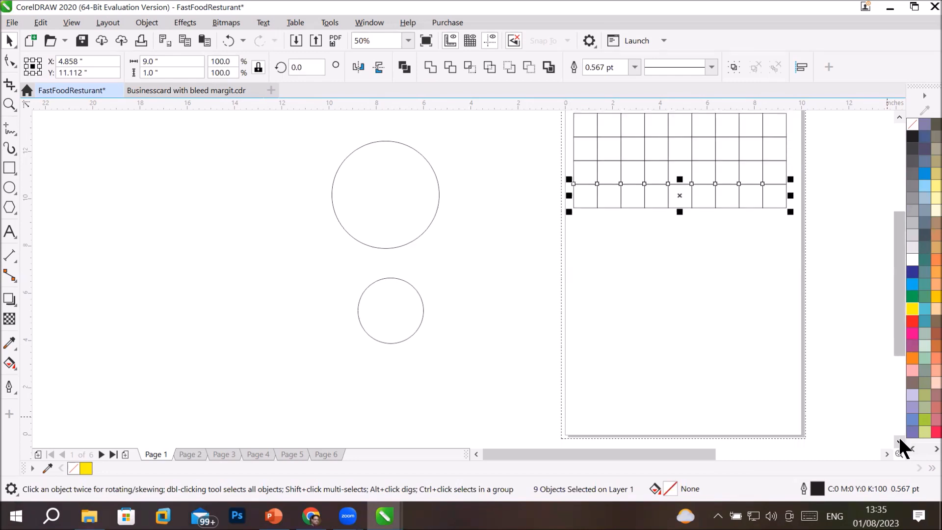
{"action": "key", "text": "ctrl+d"}
{"action": "key", "text": "ctrl+d"}
{"action": "key", "text": "ctrl+d"}
{"action": "key", "text": "ctrl+d"}
{"action": "key", "text": "ctrl+d"}
{"action": "key", "text": "ctrl+d"}
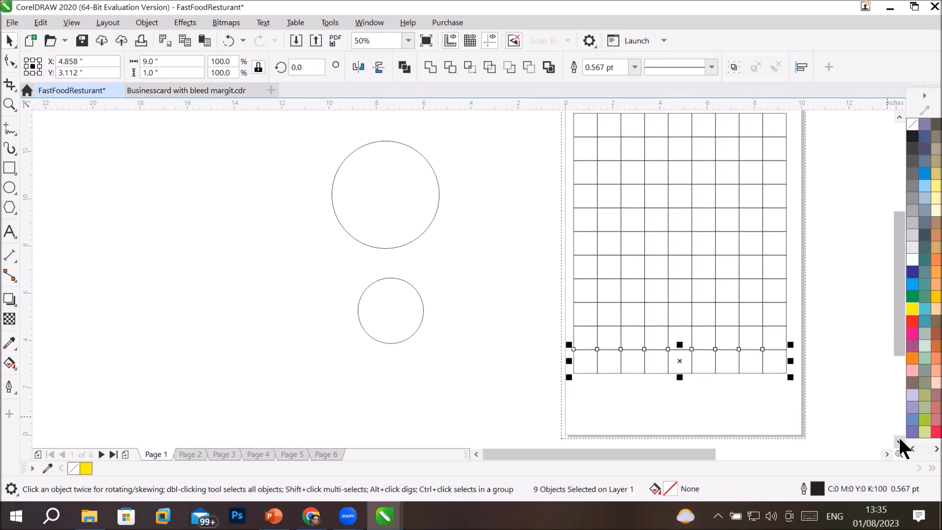
{"action": "left_click", "coordinate": [516, 262]}
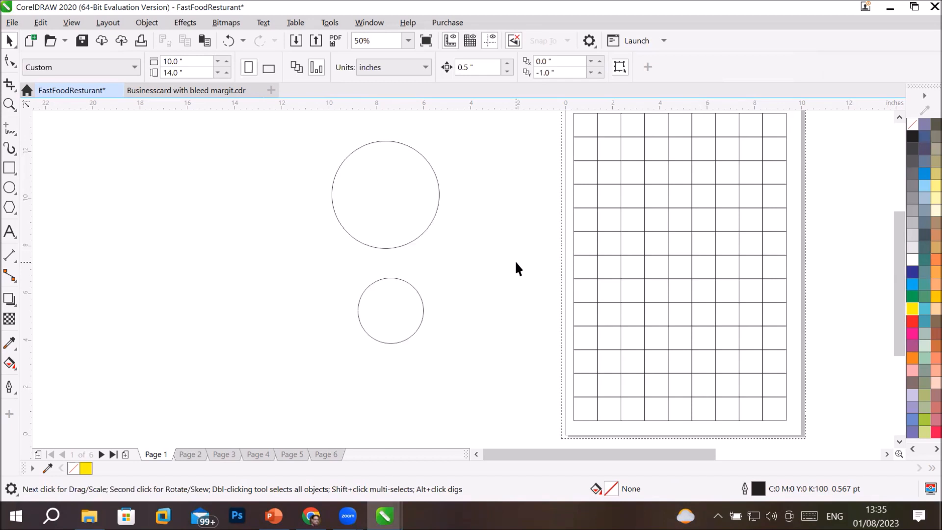
- Draw a circle in the empty space beside the page and set its width and height to 1 in
{"action": "left_click", "coordinate": [10, 187]}
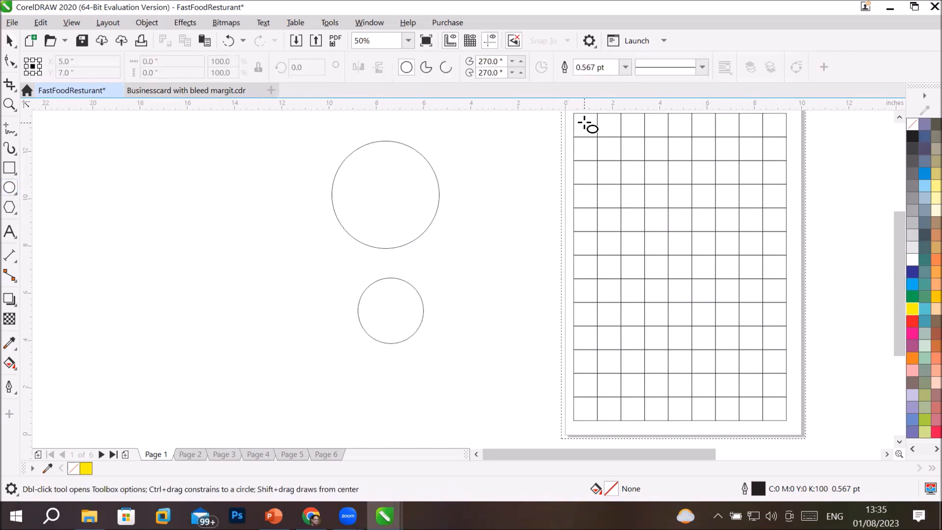
{"action": "left_click_drag", "start_coordinate": [493, 133], "coordinate": [519, 166]}
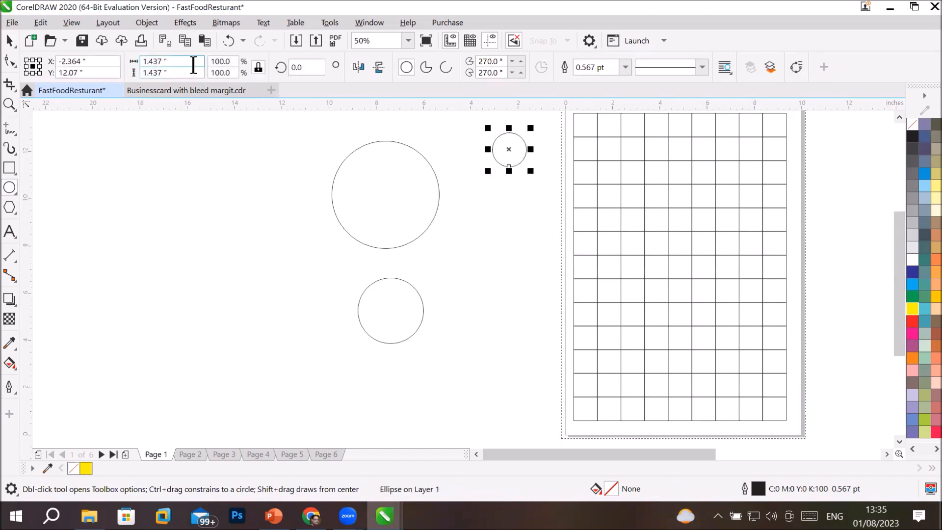
{"action": "left_click_drag", "start_coordinate": [194, 61], "coordinate": [42, 63]}
{"action": "type", "text": "1"}
{"action": "key", "text": "Tab"}
{"action": "type", "text": "1"}
{"action": "key", "text": "Return"}
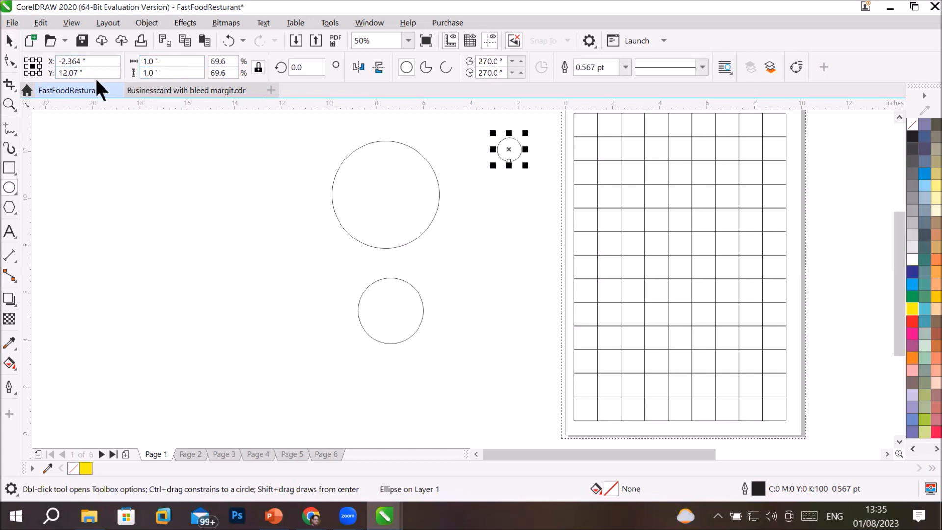
- Move the circle into the grid's upper-left square and fine-tune its position so it fits exactly within the square's edges
{"action": "left_click", "coordinate": [10, 41]}
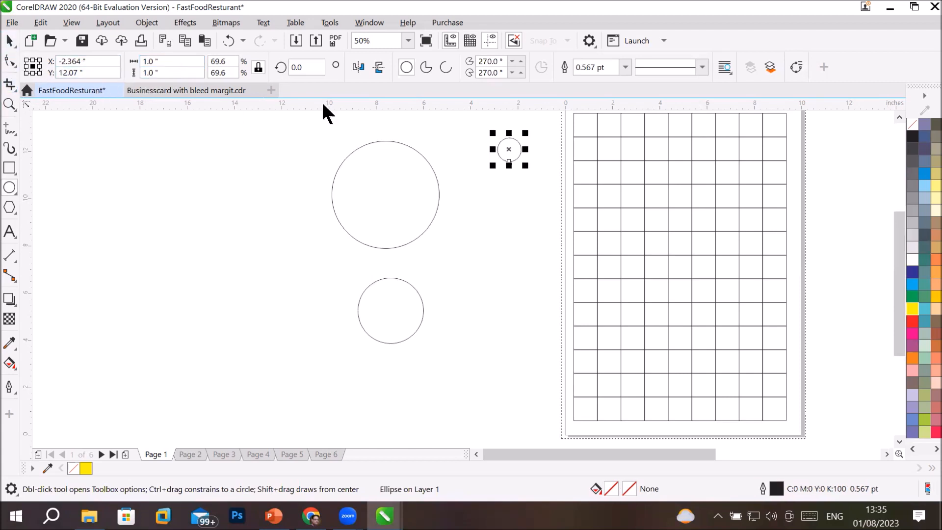
{"action": "left_click_drag", "start_coordinate": [508, 153], "coordinate": [583, 127]}
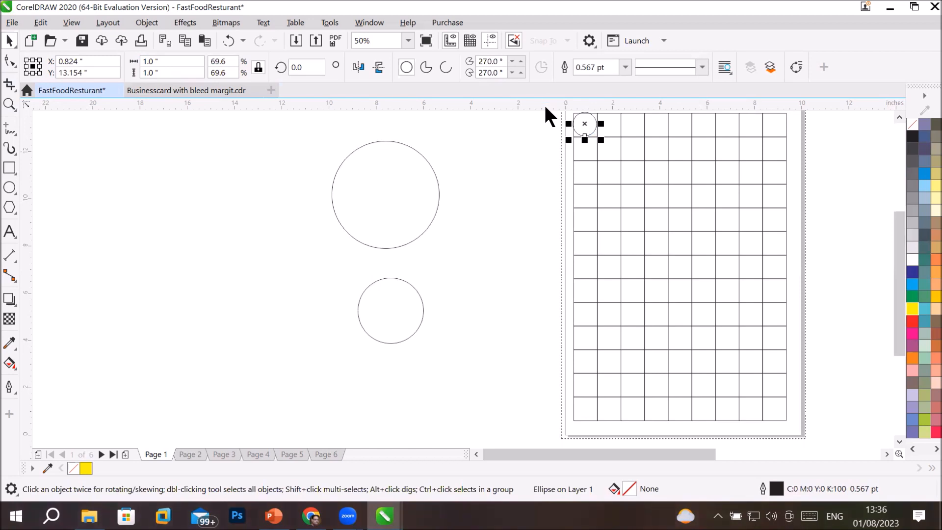
{"action": "left_click", "coordinate": [900, 117]}
{"action": "left_click", "coordinate": [899, 118]}
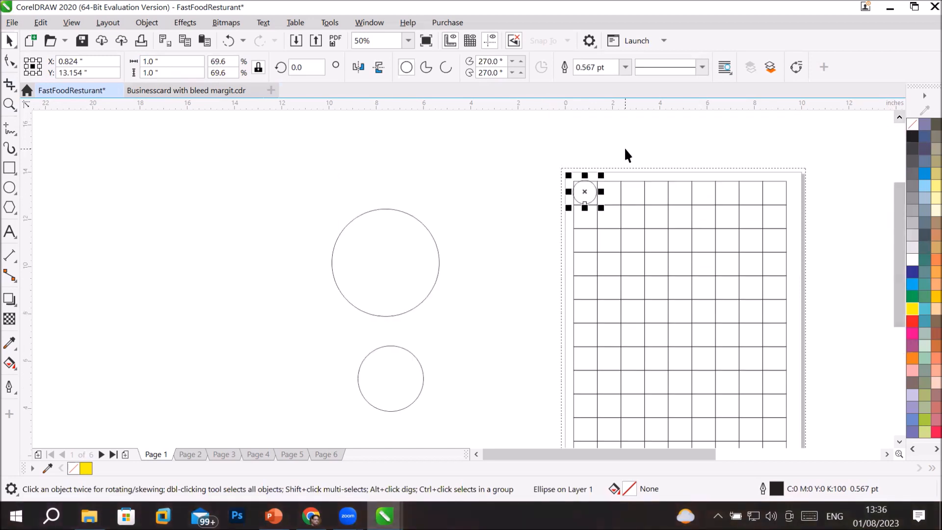
{"action": "scroll", "coordinate": [568, 183], "scroll_direction": "up", "scroll_amount": 2}
{"action": "scroll", "coordinate": [584, 171], "scroll_direction": "up", "scroll_amount": 1}
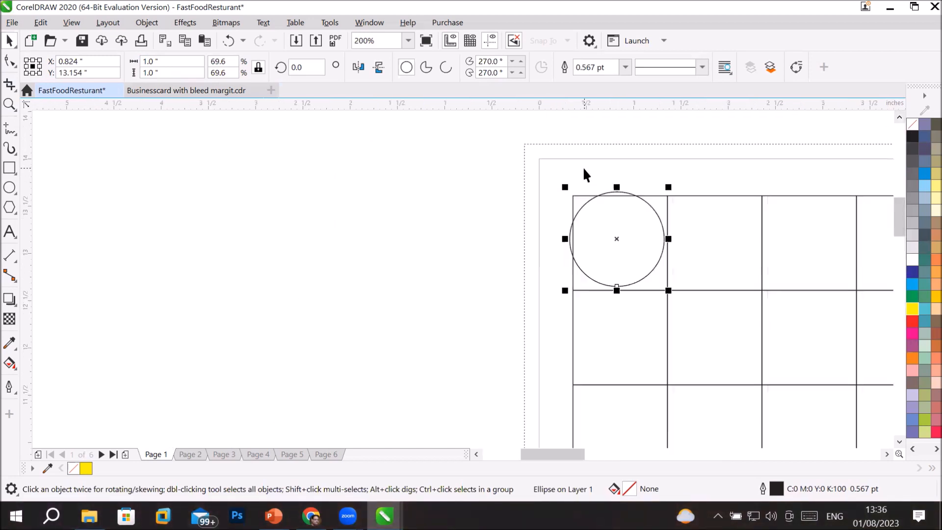
{"action": "scroll", "coordinate": [584, 170], "scroll_direction": "up", "scroll_amount": 1}
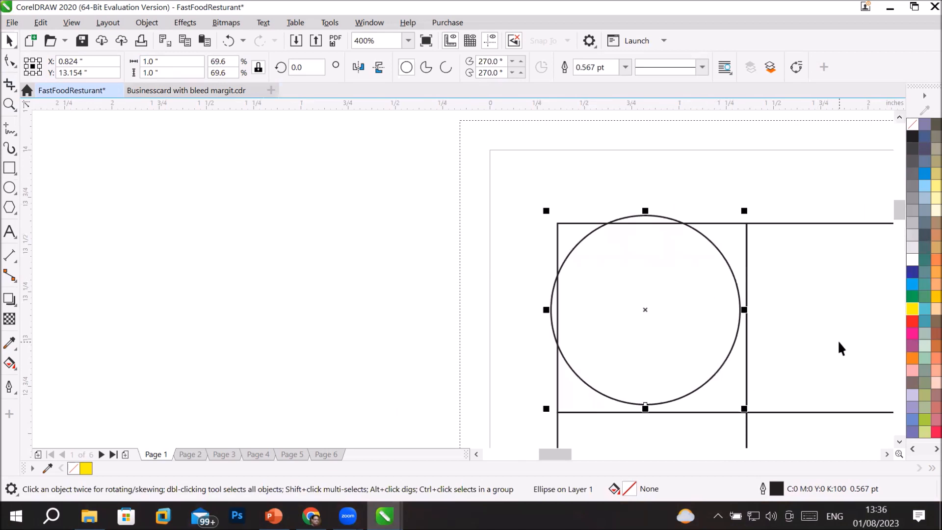
{"action": "key", "text": "Right"}
{"action": "key", "text": "Left"}
{"action": "key", "text": "Right"}
{"action": "key", "text": "Left"}
{"action": "left_click_drag", "start_coordinate": [692, 391], "coordinate": [699, 400]}
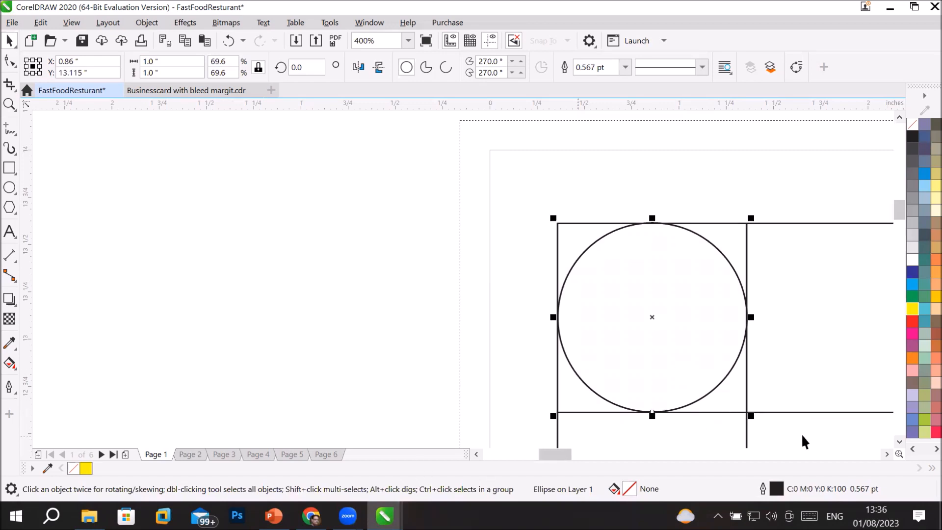
- Try a yellow fill and a C0 M100 Y60 K0 outline on the circle, and remove both its fill and outline
{"action": "double_click", "coordinate": [781, 491]}
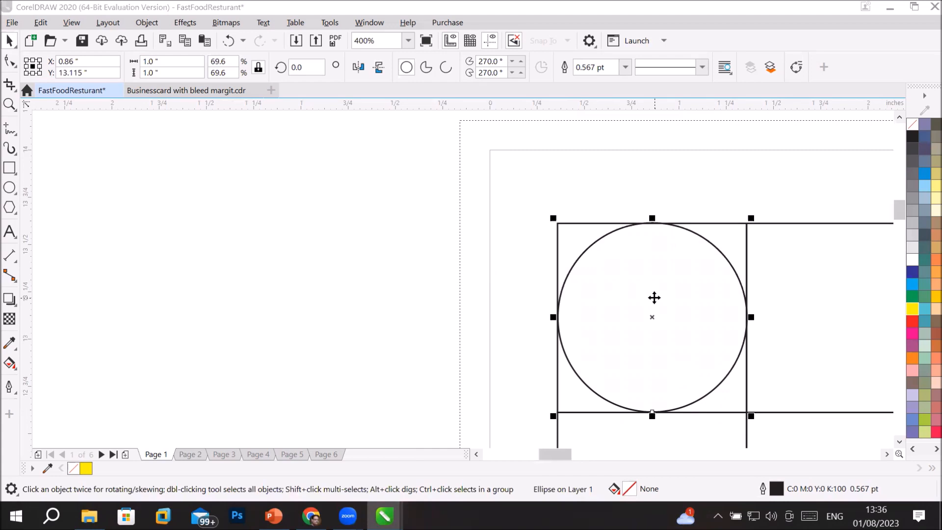
{"action": "left_click", "coordinate": [913, 307]}
{"action": "left_click", "coordinate": [913, 308]}
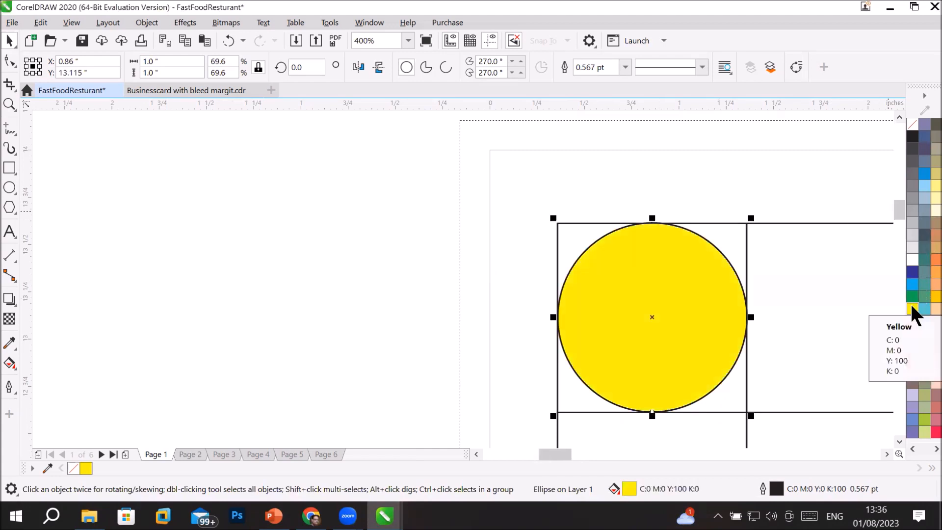
{"action": "right_click", "coordinate": [922, 430]}
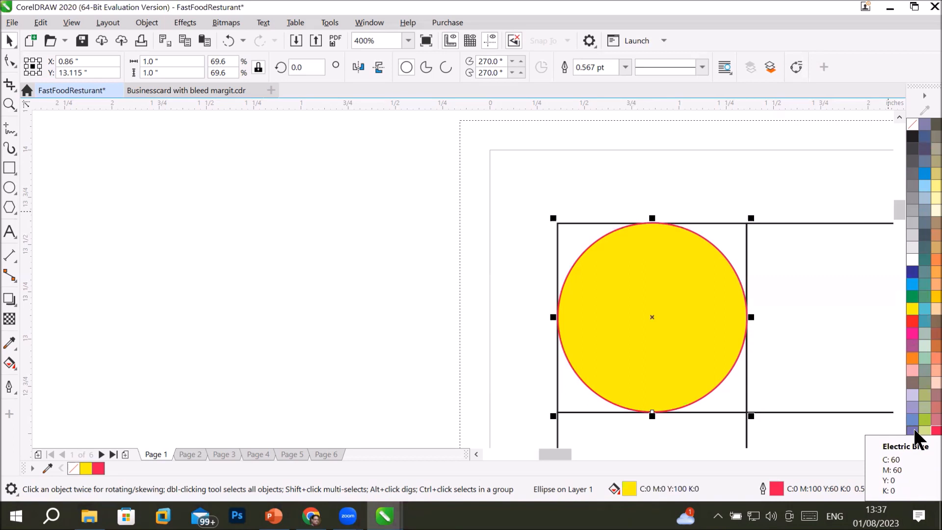
{"action": "left_click", "coordinate": [914, 127]}
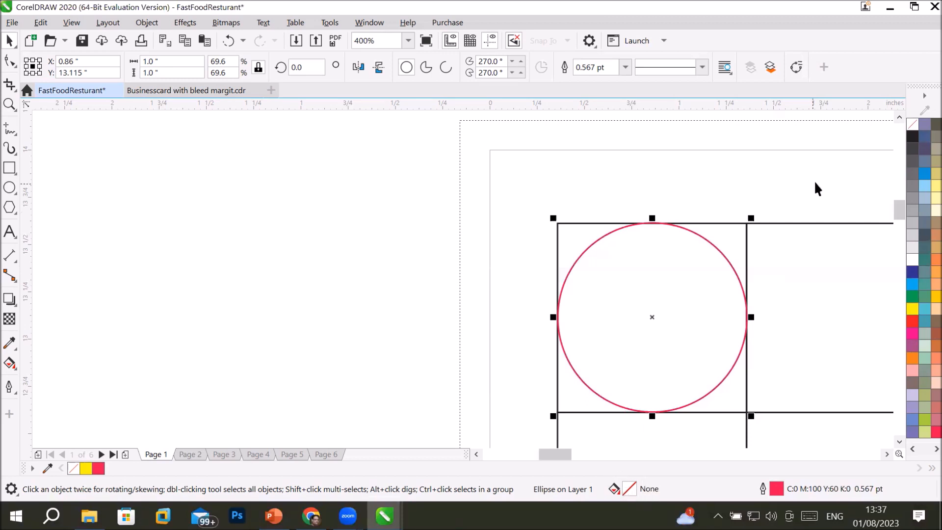
{"action": "right_click", "coordinate": [913, 125]}
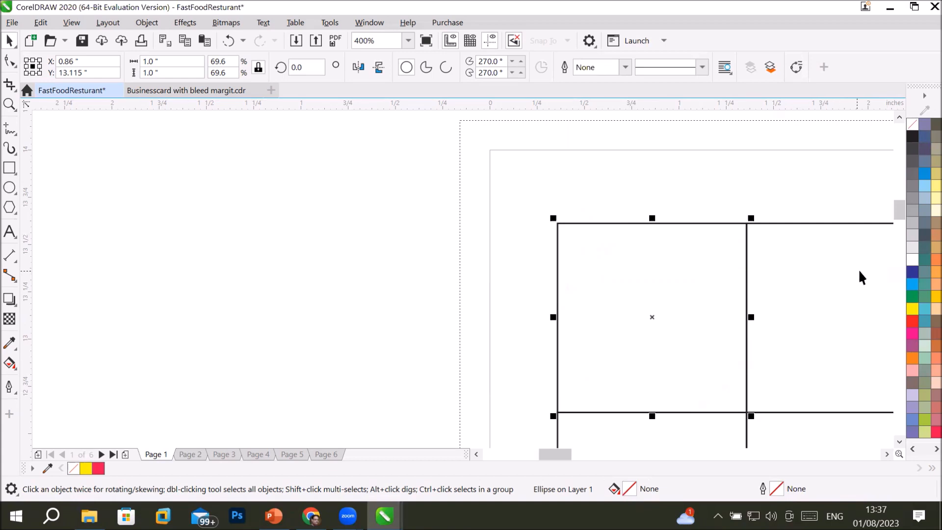
- Fill the circle with C0 M20 Y40 K40 and try a blue outline on it before settling on red (C0 M100 Y100 K0)
{"action": "right_click", "coordinate": [915, 270]}
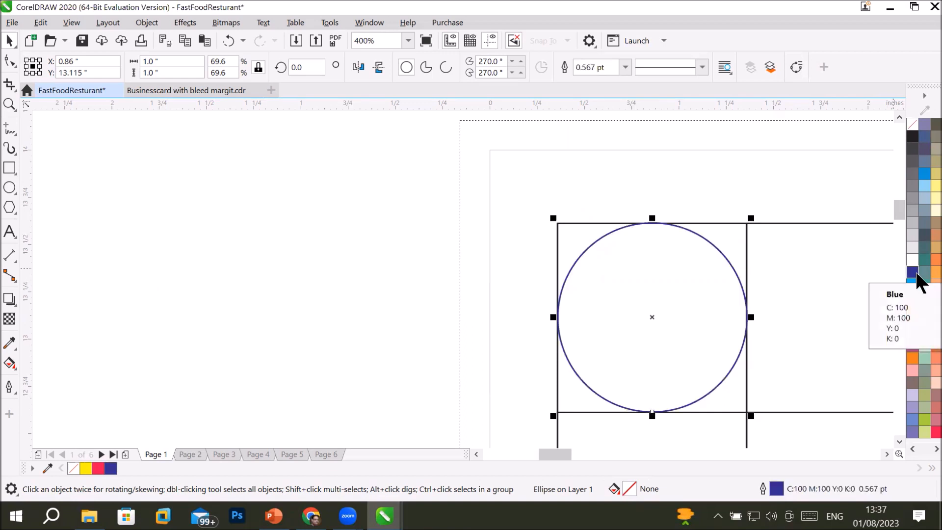
{"action": "left_click", "coordinate": [922, 226]}
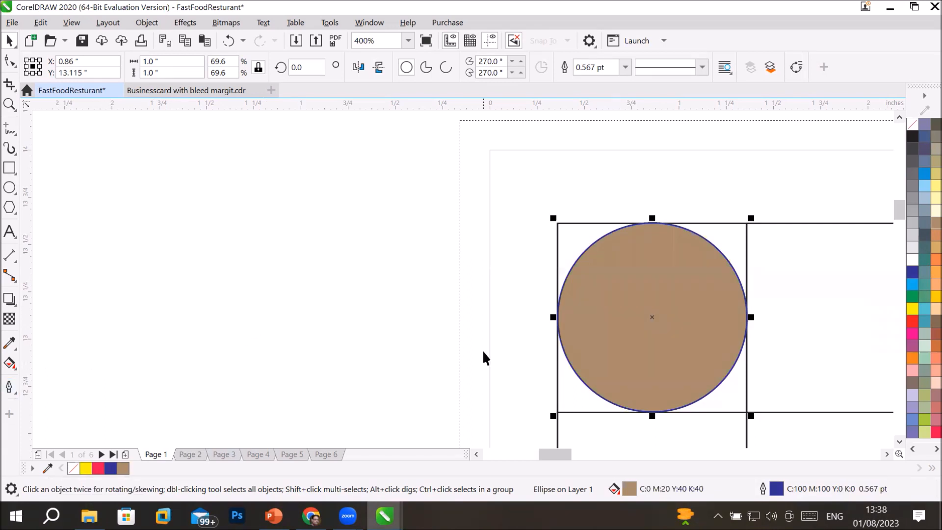
{"action": "right_click", "coordinate": [912, 319]}
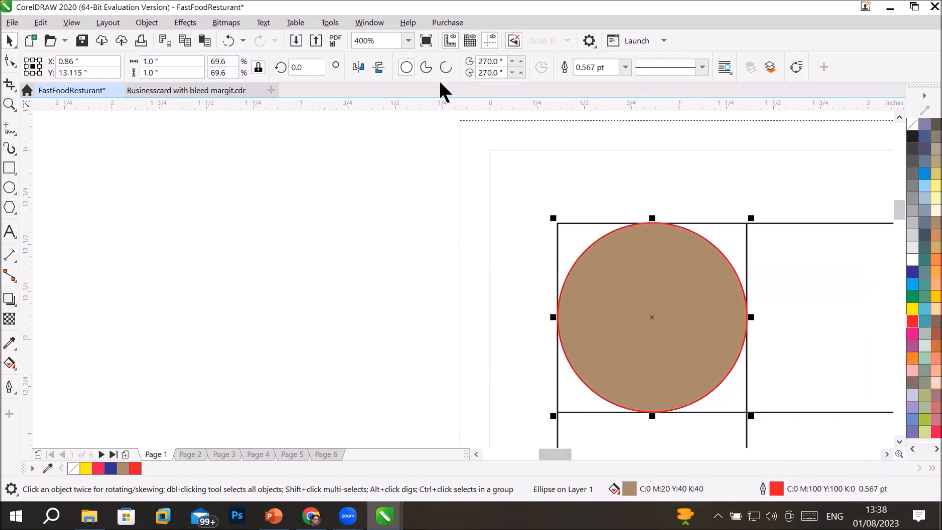
- With nothing selected, set the duplicate distance to 1 in horizontally and 0 vertically
{"action": "left_click", "coordinate": [8, 106]}
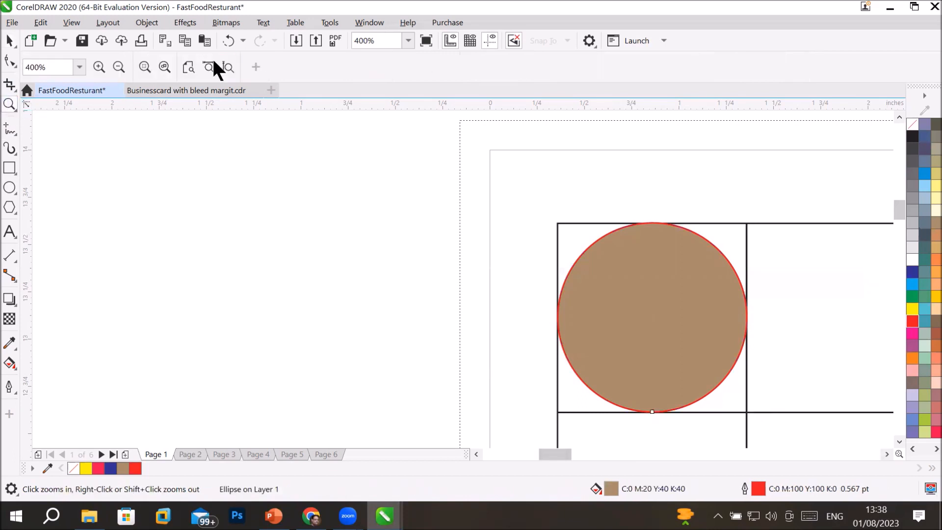
{"action": "left_click", "coordinate": [183, 66]}
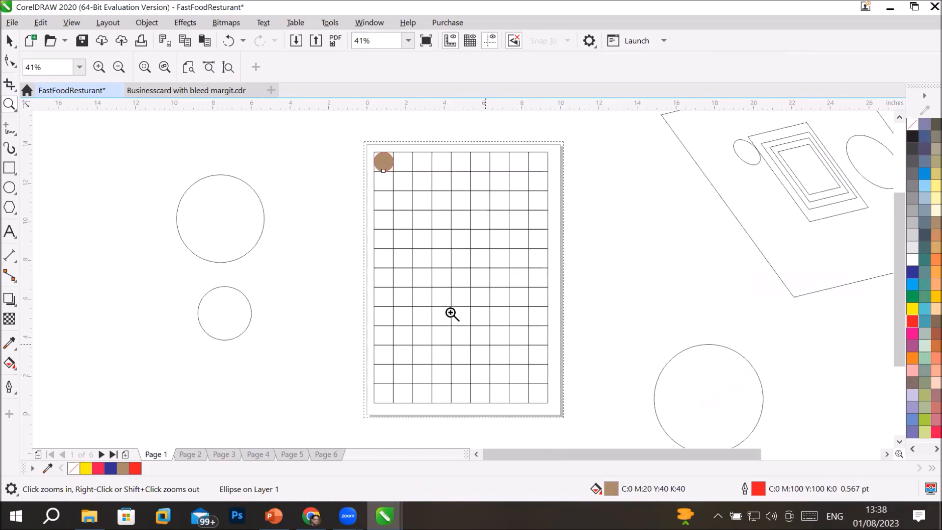
{"action": "left_click", "coordinate": [9, 39]}
{"action": "left_click", "coordinate": [298, 122]}
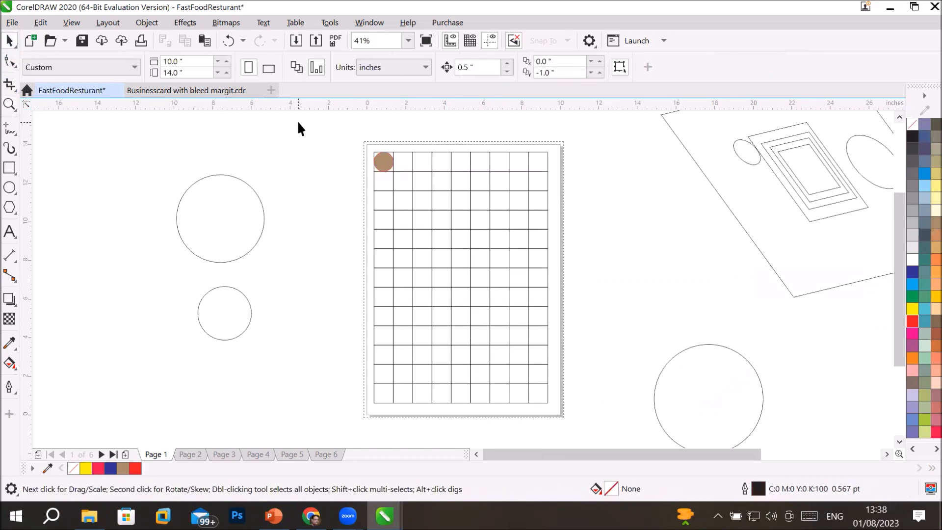
{"action": "double_click", "coordinate": [574, 61]}
{"action": "type", "text": "1"}
{"action": "double_click", "coordinate": [565, 72]}
{"action": "type", "text": "0"}
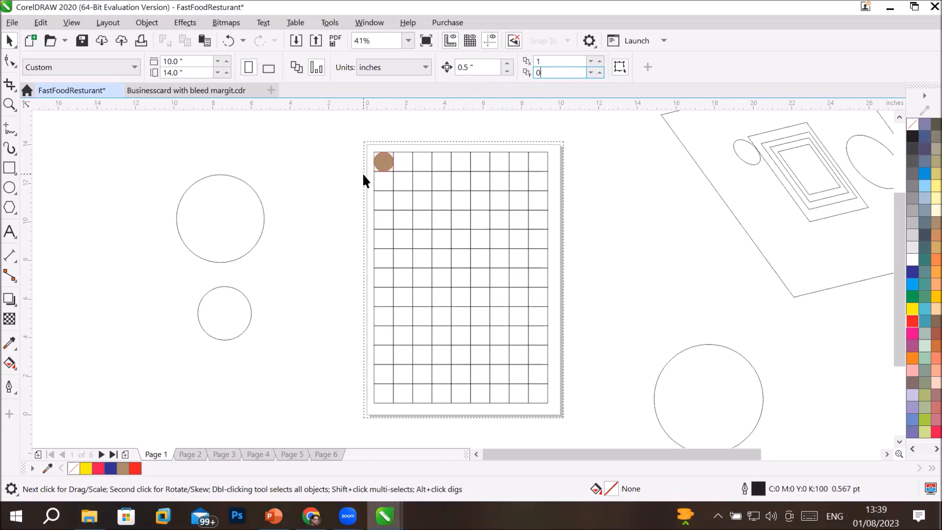
- Draw a five-pointed star about 0.89 in wide and 0.84 in high in the empty space beside the page
{"action": "scroll", "coordinate": [421, 136], "scroll_direction": "up", "scroll_amount": 3}
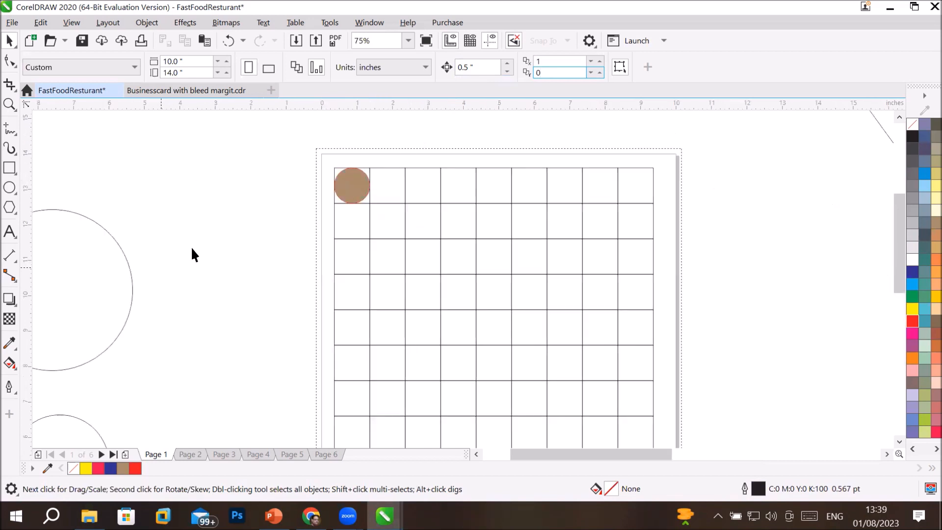
{"action": "left_click", "coordinate": [10, 208]}
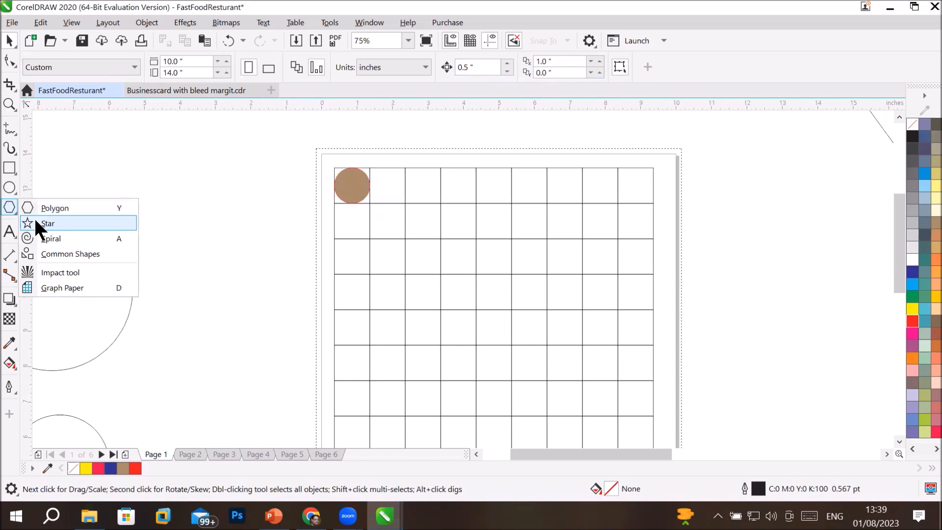
{"action": "left_click", "coordinate": [35, 223]}
{"action": "left_click_drag", "start_coordinate": [210, 173], "coordinate": [240, 195]}
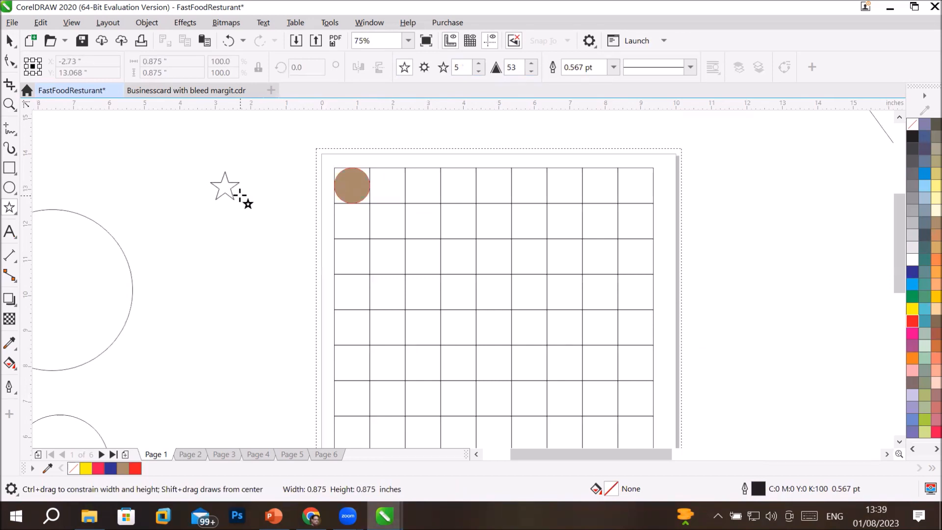
{"action": "left_click_drag", "start_coordinate": [240, 195], "coordinate": [267, 224]}
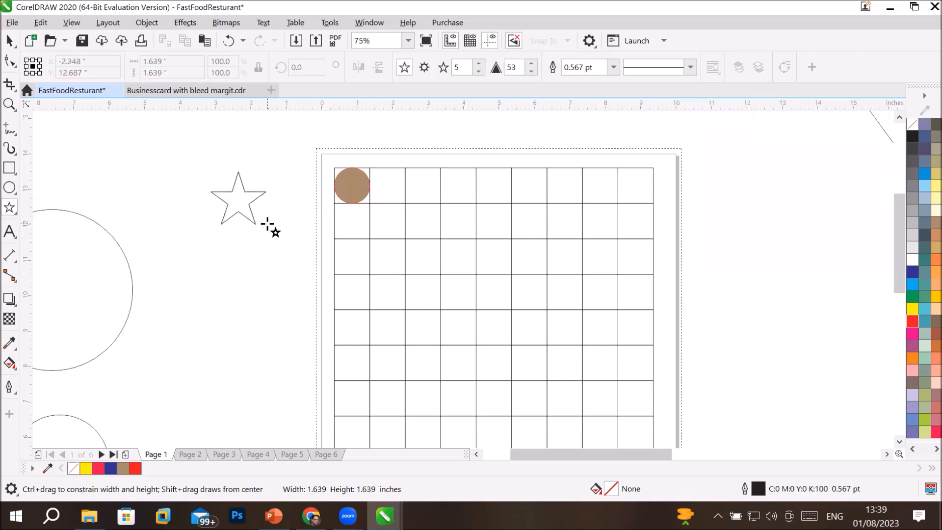
{"action": "left_click_drag", "start_coordinate": [268, 225], "coordinate": [242, 201]}
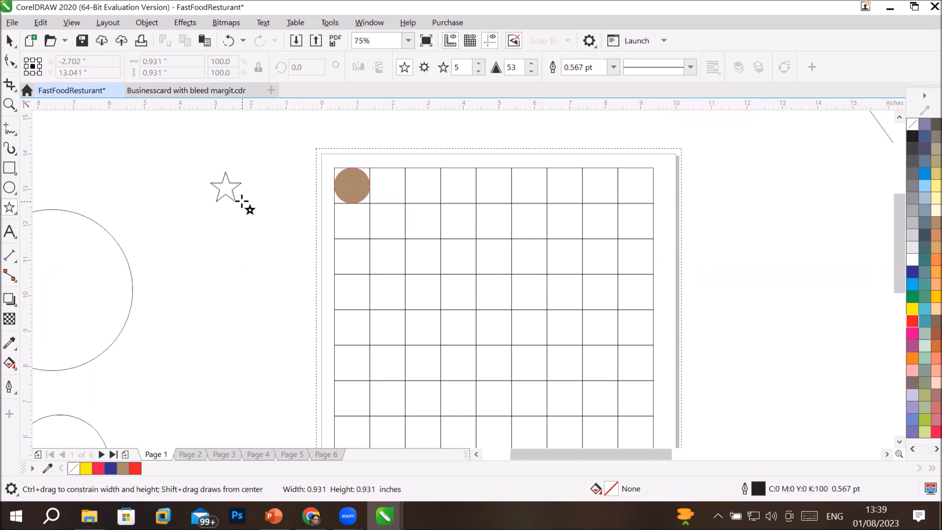
{"action": "left_click_drag", "start_coordinate": [242, 200], "coordinate": [243, 202]}
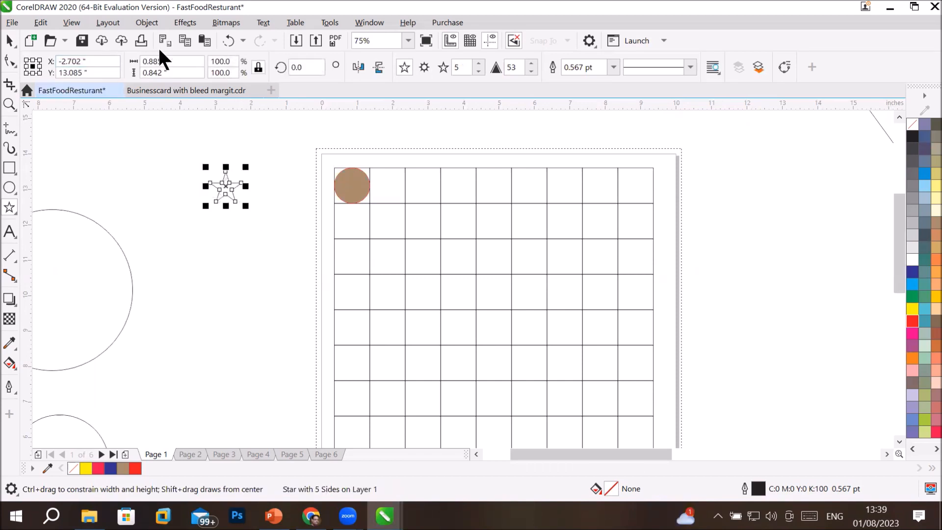
- Enter 0.5 in for the star's width and height, and fill the star with red (C0 M100 Y100 K0)
{"action": "left_click", "coordinate": [182, 59]}
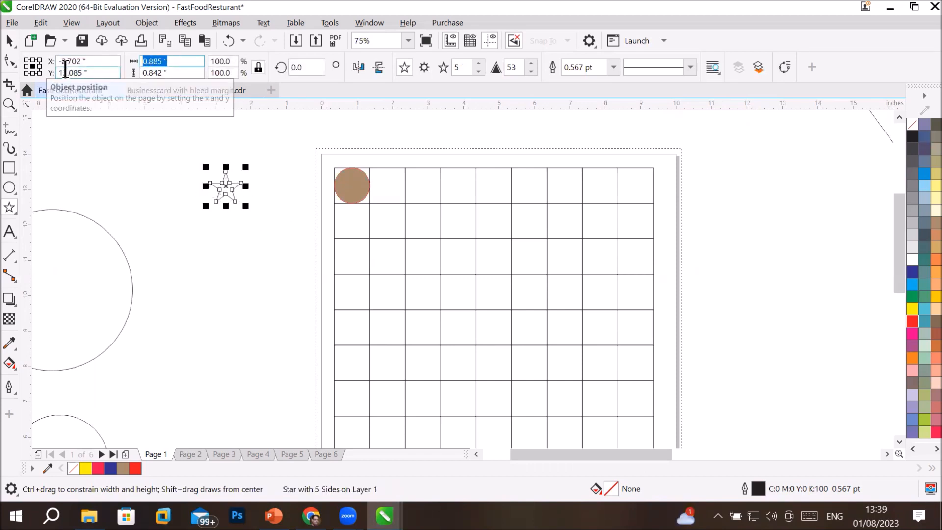
{"action": "type", "text": ".5"}
{"action": "key", "text": "Tab"}
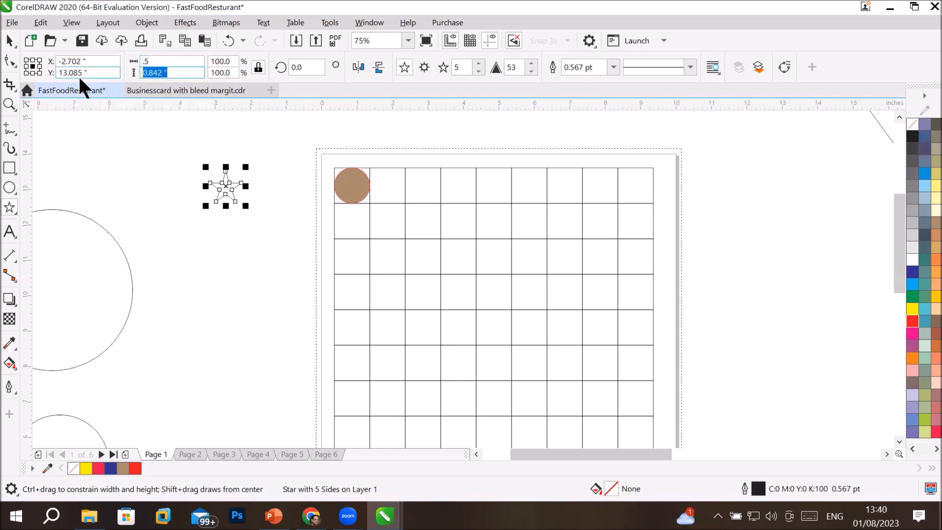
{"action": "type", "text": ".5"}
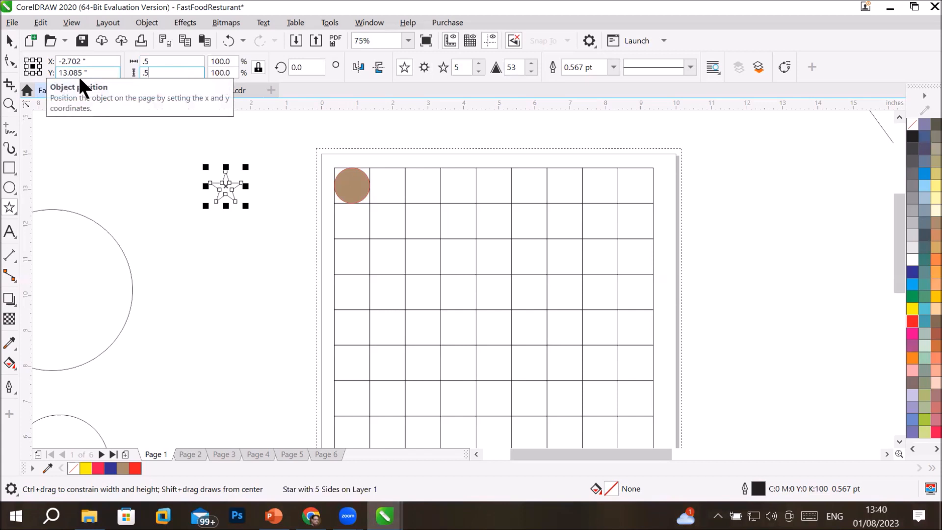
{"action": "key", "text": "Return"}
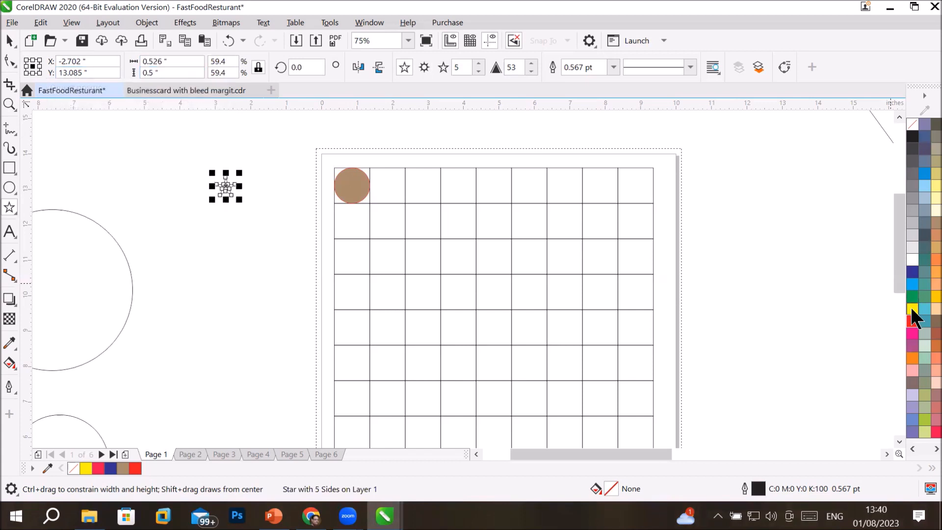
{"action": "left_click", "coordinate": [912, 323]}
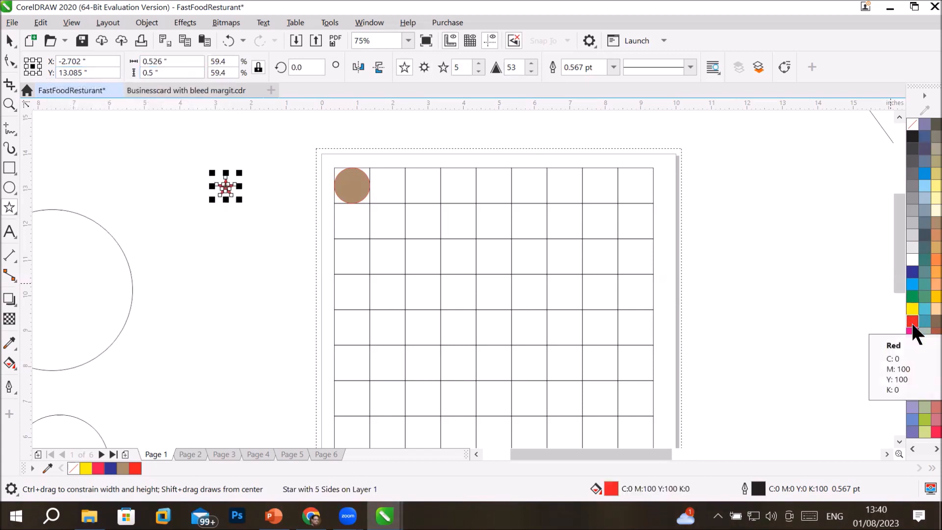
- Give the star a white outline and move it to roughly the middle of the brown circle in the first grid cell
{"action": "right_click", "coordinate": [911, 256]}
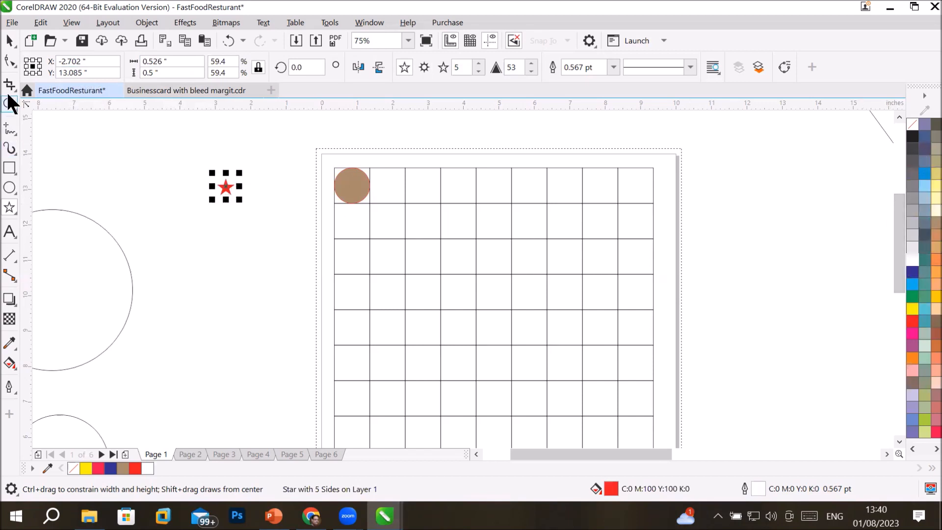
{"action": "left_click", "coordinate": [10, 42]}
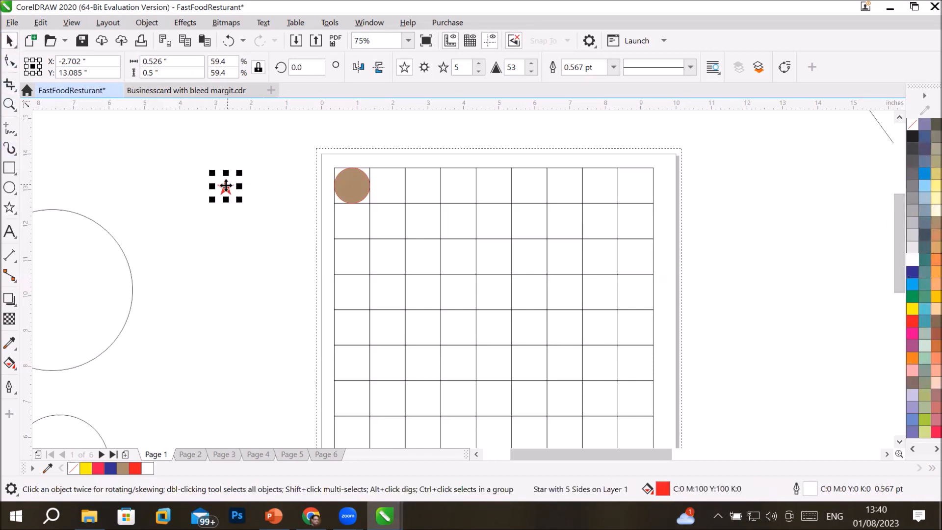
{"action": "left_click_drag", "start_coordinate": [226, 185], "coordinate": [352, 183]}
{"action": "scroll", "coordinate": [364, 140], "scroll_direction": "up", "scroll_amount": 2}
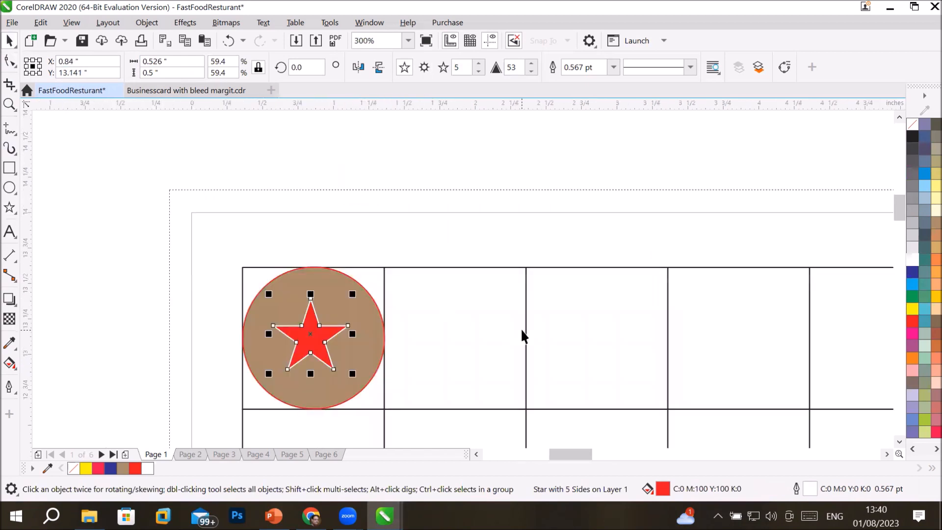
{"action": "mouse_move", "coordinate": [323, 342]}
{"action": "left_mouse_down"}
{"action": "mouse_move", "coordinate": [331, 346]}
{"action": "mouse_move", "coordinate": [340, 323]}
{"action": "mouse_move", "coordinate": [302, 350]}
{"action": "mouse_move", "coordinate": [349, 338]}
{"action": "mouse_move", "coordinate": [320, 334]}
{"action": "mouse_move", "coordinate": [319, 343]}
{"action": "mouse_move", "coordinate": [337, 338]}
{"action": "mouse_move", "coordinate": [335, 346]}
{"action": "left_mouse_up"}
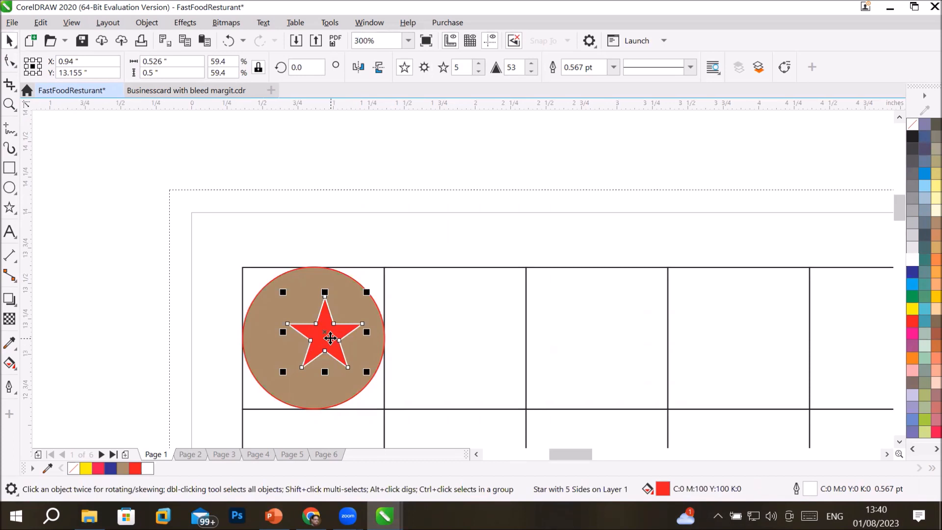
{"action": "mouse_move", "coordinate": [330, 338]}
{"action": "left_mouse_down"}
{"action": "mouse_move", "coordinate": [316, 339]}
{"action": "mouse_move", "coordinate": [325, 337]}
{"action": "left_mouse_up"}
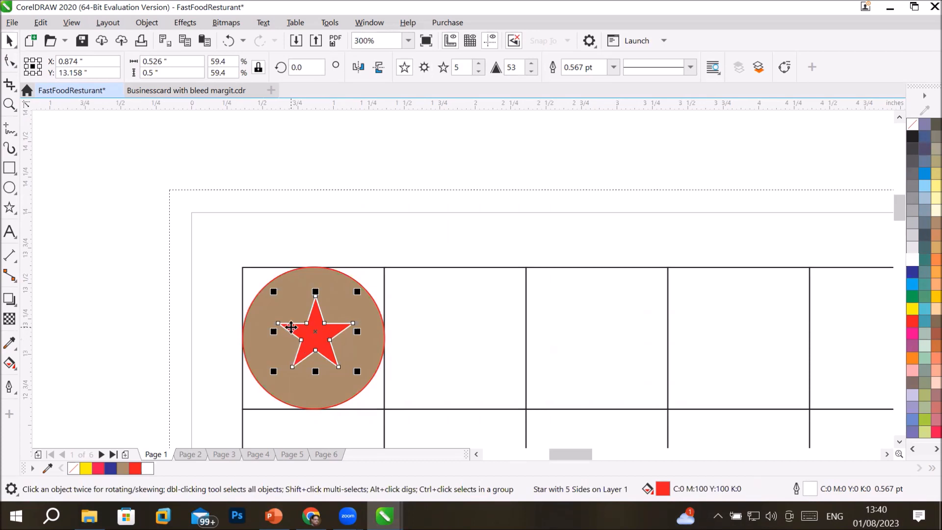
- Align the star and the brown circle on their centers, both horizontally and vertically
{"action": "left_click", "coordinate": [257, 329], "text": "shift"}
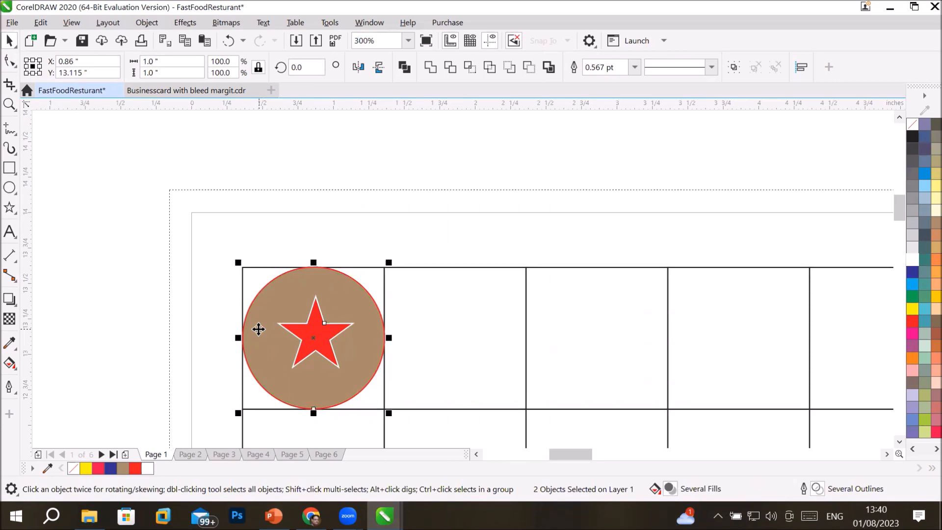
{"action": "left_click", "coordinate": [801, 65]}
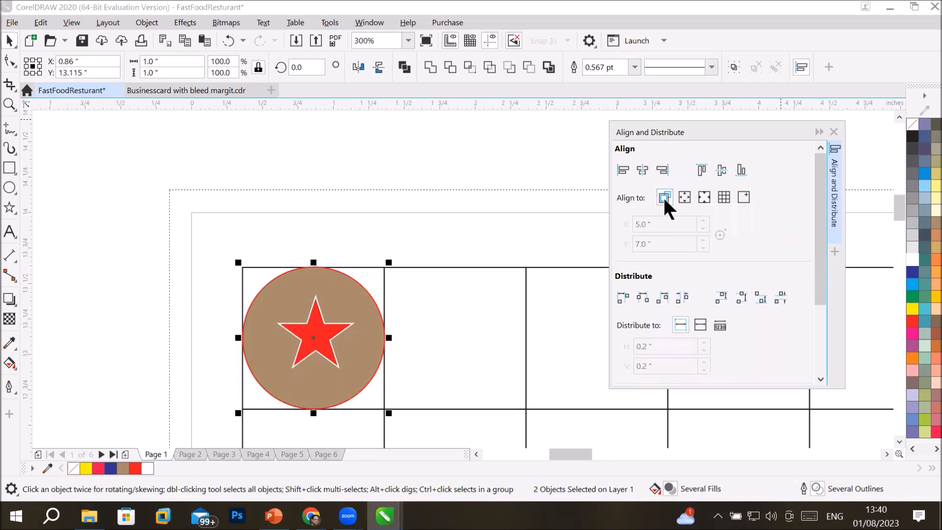
{"action": "left_click", "coordinate": [642, 169]}
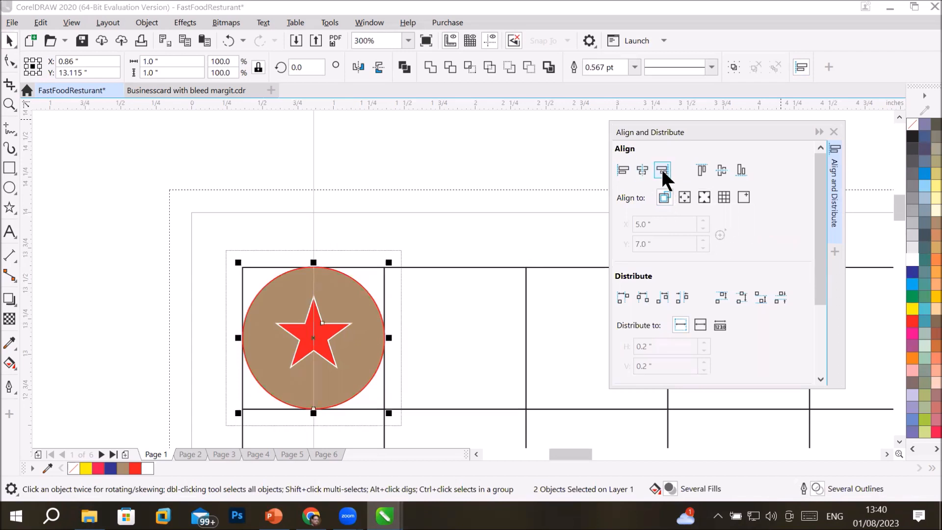
{"action": "left_click", "coordinate": [721, 170]}
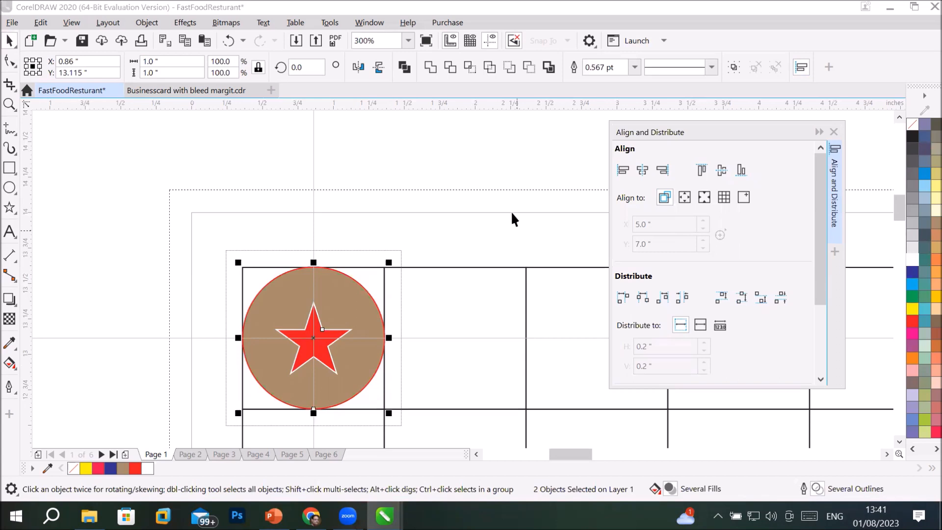
{"action": "left_click", "coordinate": [834, 132]}
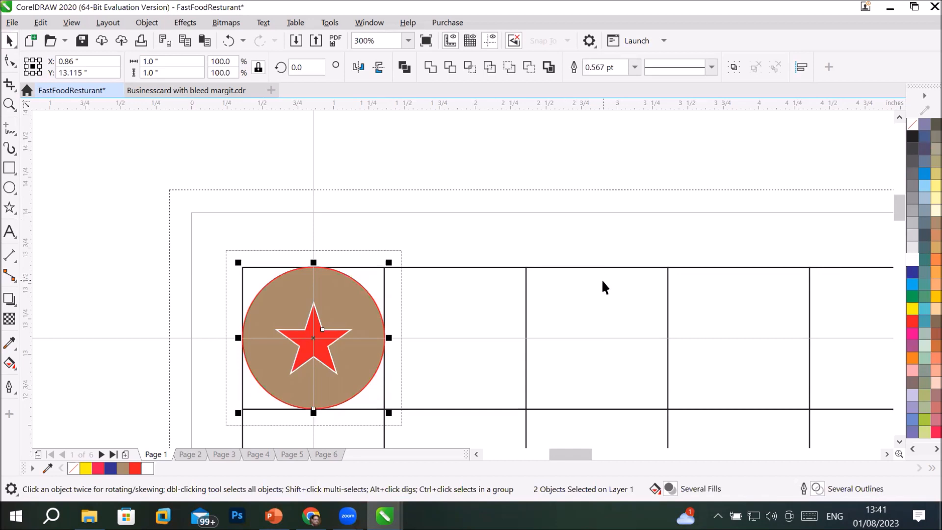
- Duplicate the circle and star eight times to fill the remaining cells of the grid's first row
{"action": "scroll", "coordinate": [603, 282], "scroll_direction": "down", "scroll_amount": 2}
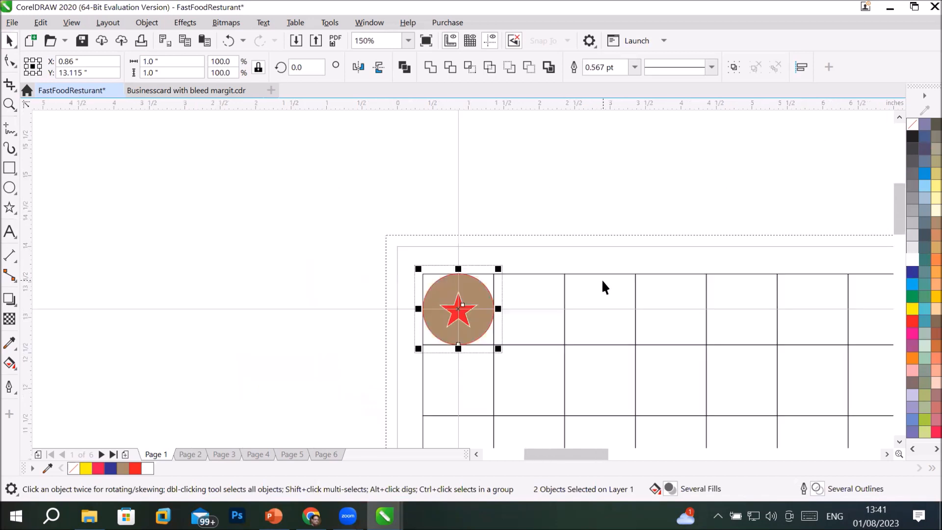
{"action": "left_click", "coordinate": [888, 454]}
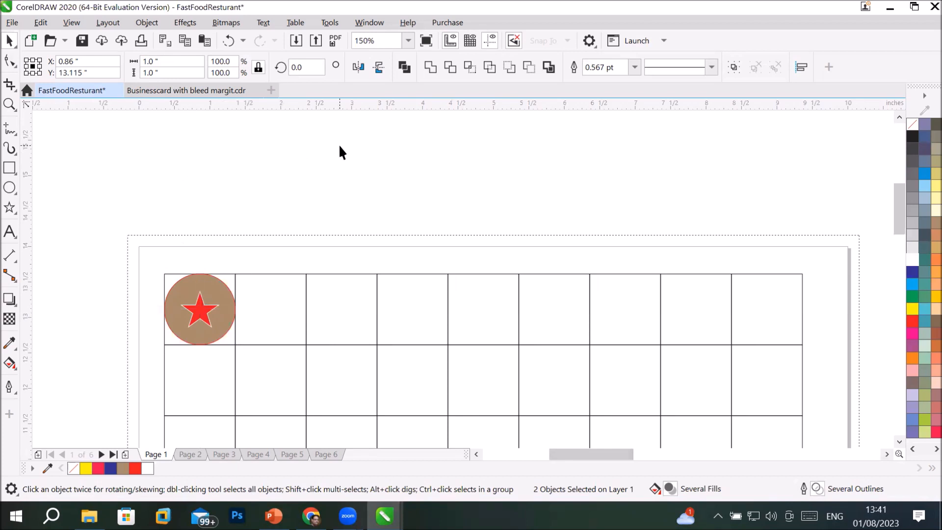
{"action": "key", "text": "ctrl+d"}
{"action": "key", "text": "ctrl+d"}
{"action": "key", "text": "ctrl+d"}
{"action": "key", "text": "ctrl+d"}
{"action": "key", "text": "ctrl+d"}
{"action": "key", "text": "ctrl+d"}
{"action": "key", "text": "ctrl+d"}
{"action": "key", "text": "ctrl+d"}
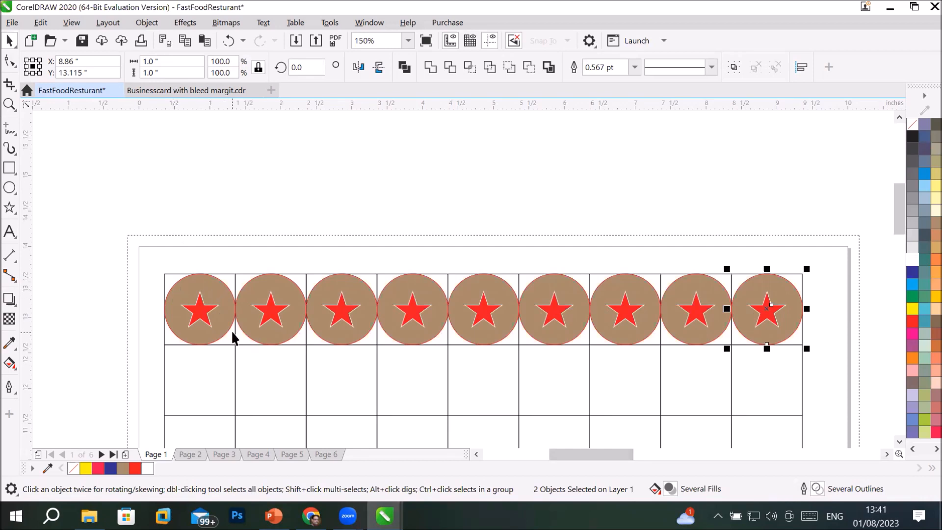
- Select only the brown circle in the first cell of the grid's first row
{"action": "scroll", "coordinate": [231, 330], "scroll_direction": "up", "scroll_amount": 2}
{"action": "scroll", "coordinate": [233, 337], "scroll_direction": "down", "scroll_amount": 2}
{"action": "left_click", "coordinate": [189, 292]}
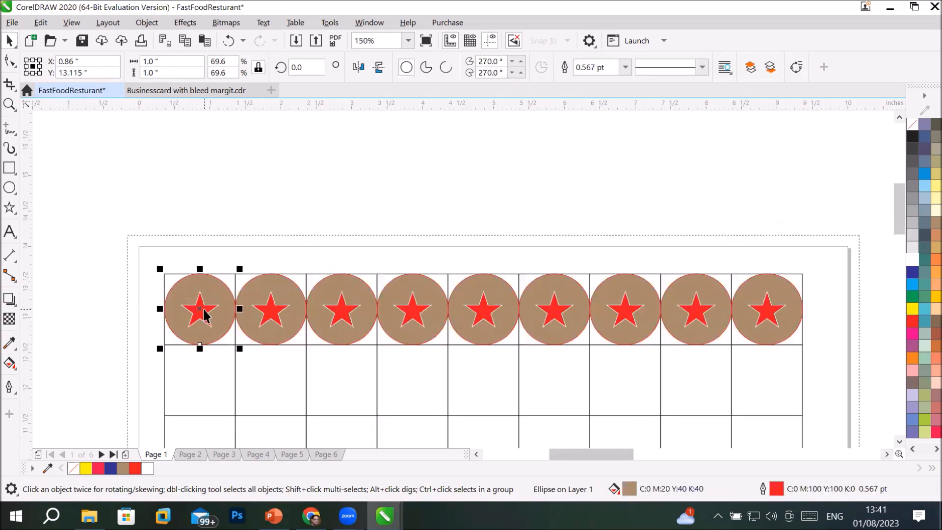
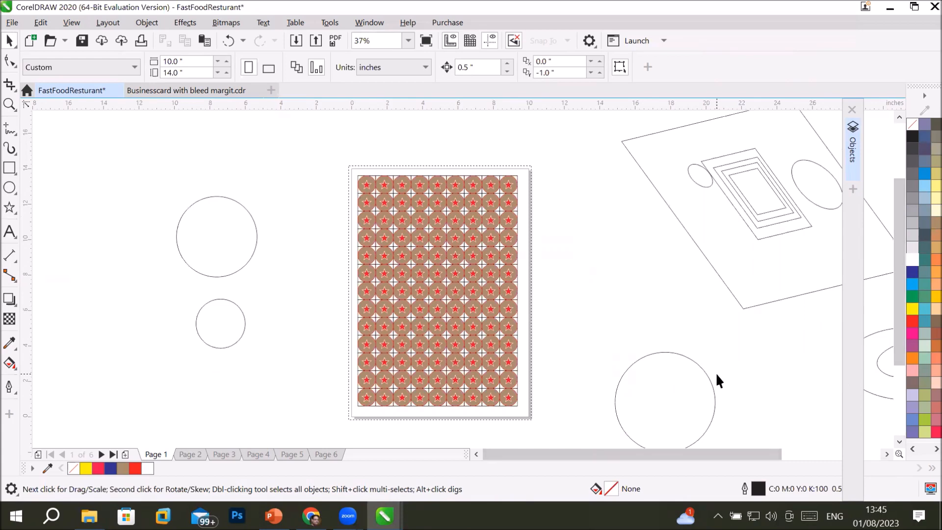
- Open the Objects docker, find the unfilled square curves in its list, and move the docker clear of the page
{"action": "scroll", "coordinate": [378, 210], "scroll_direction": "up", "scroll_amount": 2}
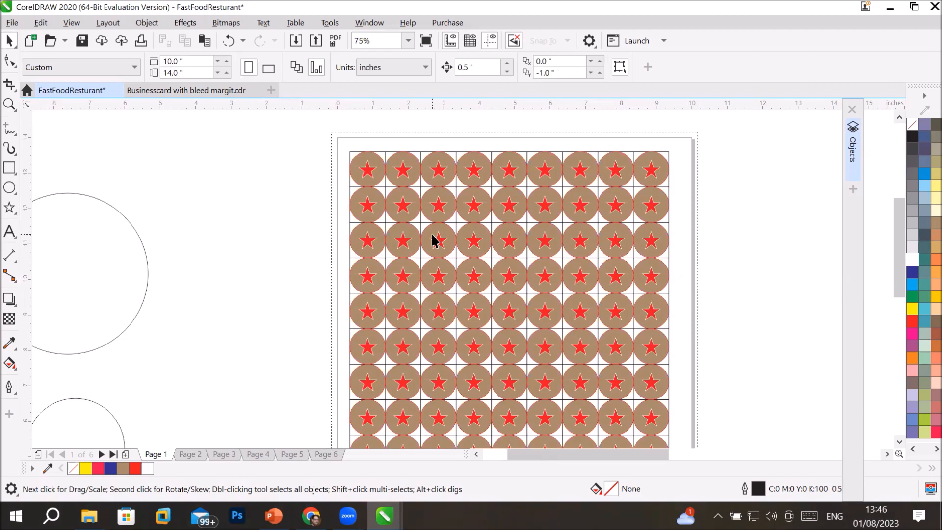
{"action": "left_click", "coordinate": [852, 160]}
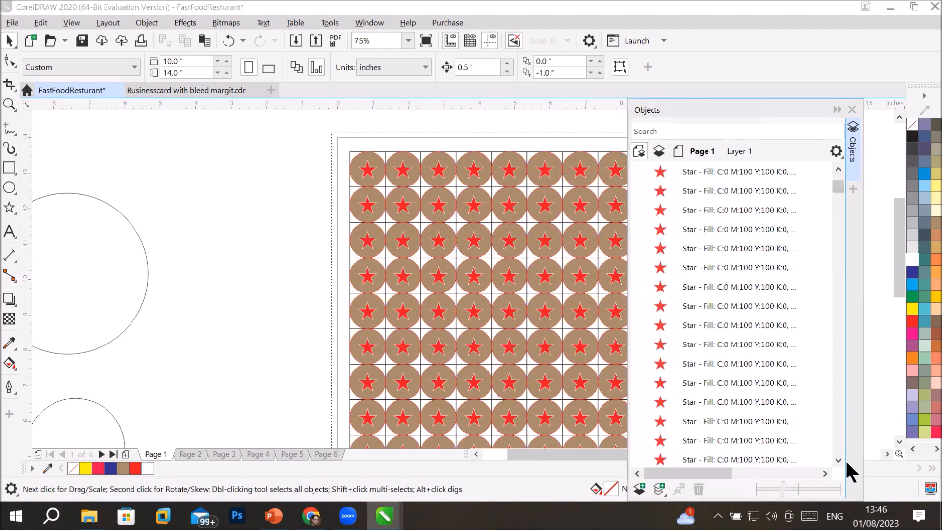
{"action": "left_click", "coordinate": [838, 459]}
{"action": "left_click_drag", "start_coordinate": [836, 203], "coordinate": [840, 351]}
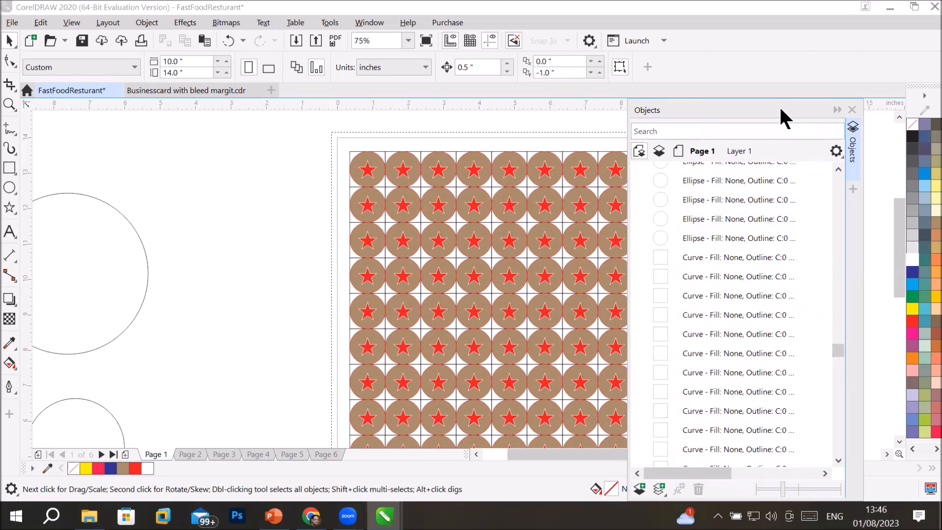
{"action": "left_click_drag", "start_coordinate": [781, 110], "coordinate": [176, 117]}
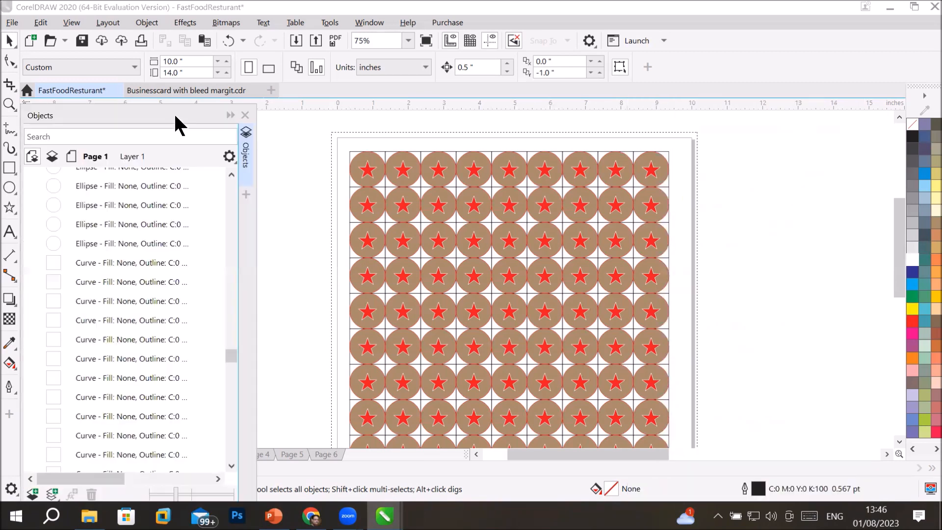
- Select the first unfilled square curve in the object list and fit the whole page in view
{"action": "left_click", "coordinate": [90, 268]}
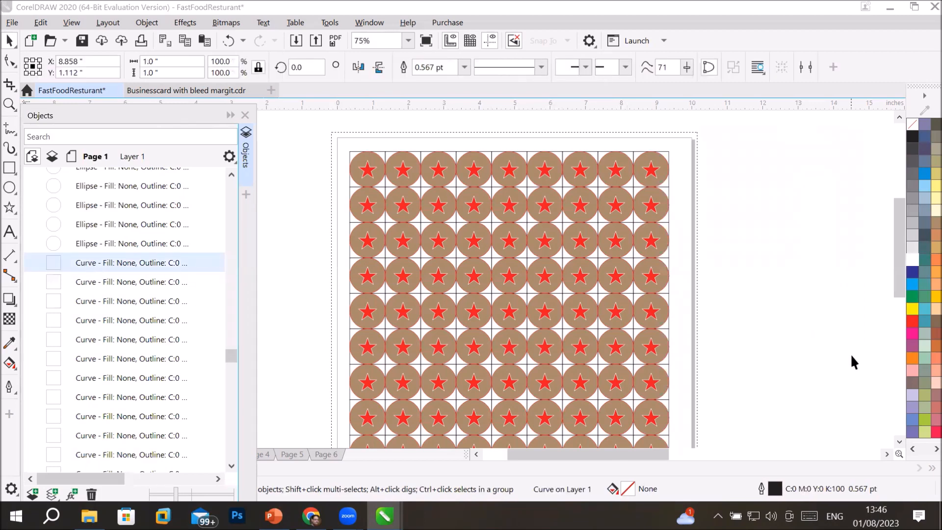
{"action": "left_click", "coordinate": [899, 441]}
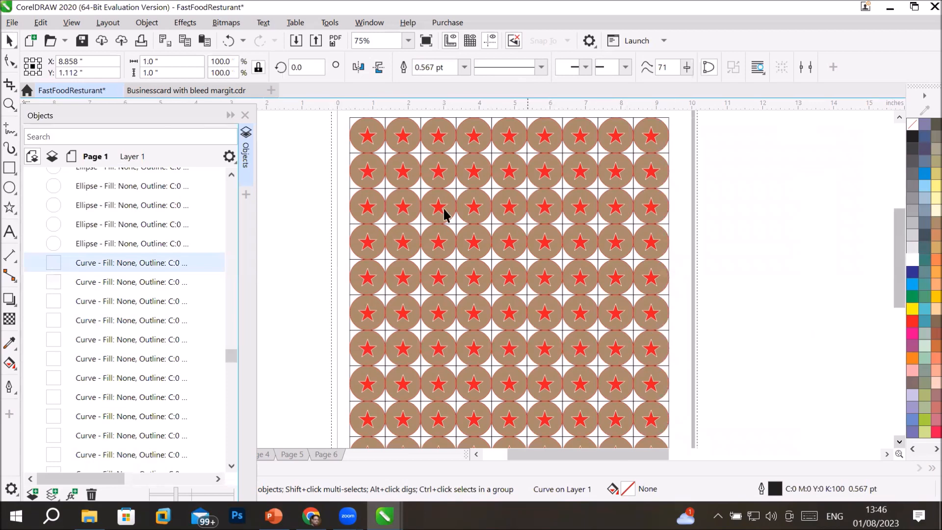
{"action": "left_click", "coordinate": [9, 106]}
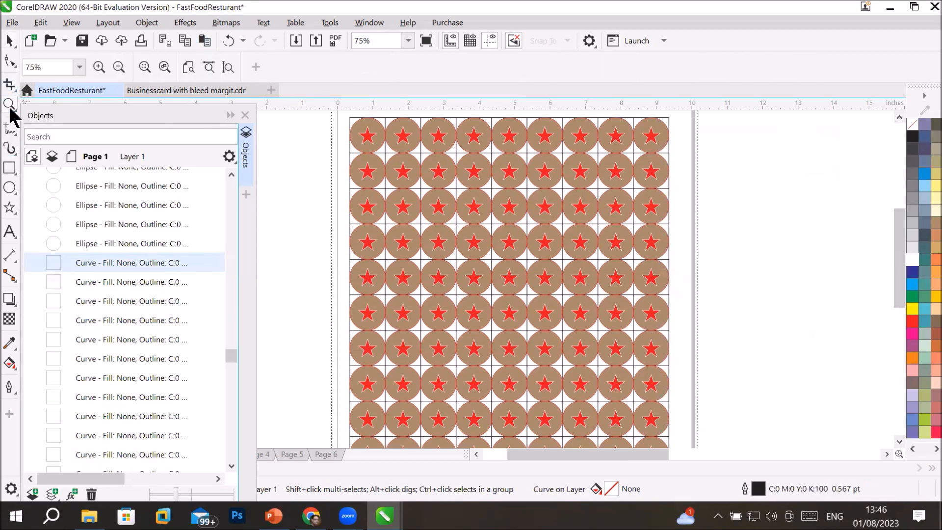
{"action": "left_click", "coordinate": [189, 68]}
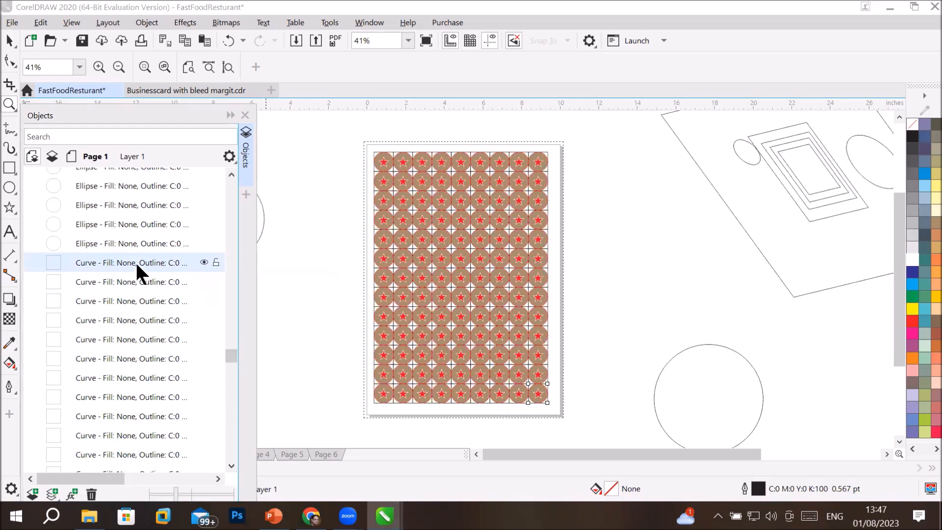
- Select all the grid squares through the object list, from the top-left cell's curve up to the bottom-right cell's curve
{"action": "left_click", "coordinate": [231, 466]}
{"action": "left_click", "coordinate": [231, 466]}
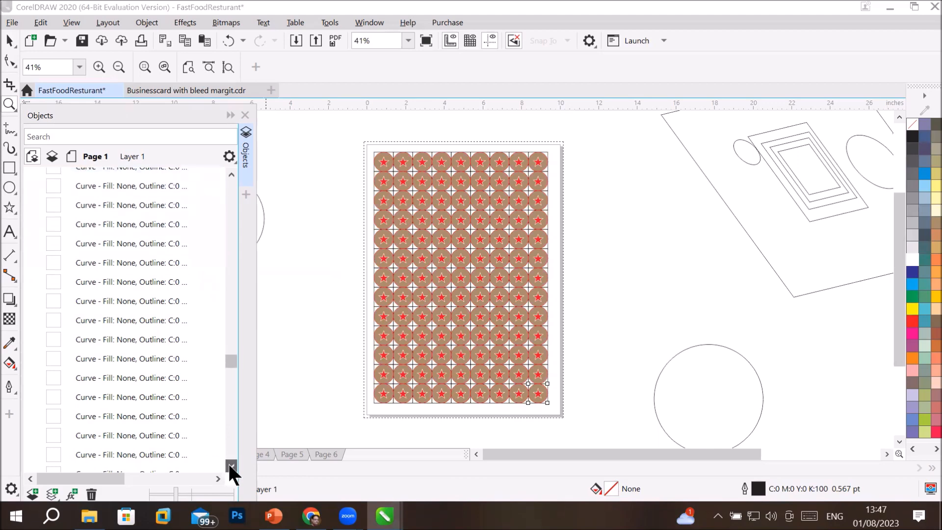
{"action": "left_click", "coordinate": [231, 466]}
{"action": "left_click", "coordinate": [231, 466]}
{"action": "left_click", "coordinate": [230, 466]}
{"action": "left_click", "coordinate": [231, 466]}
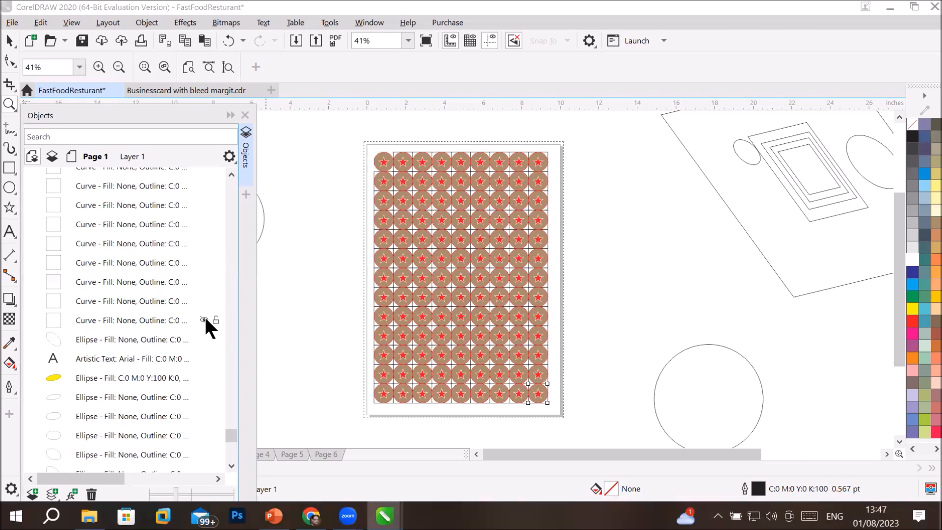
{"action": "left_click", "coordinate": [140, 320]}
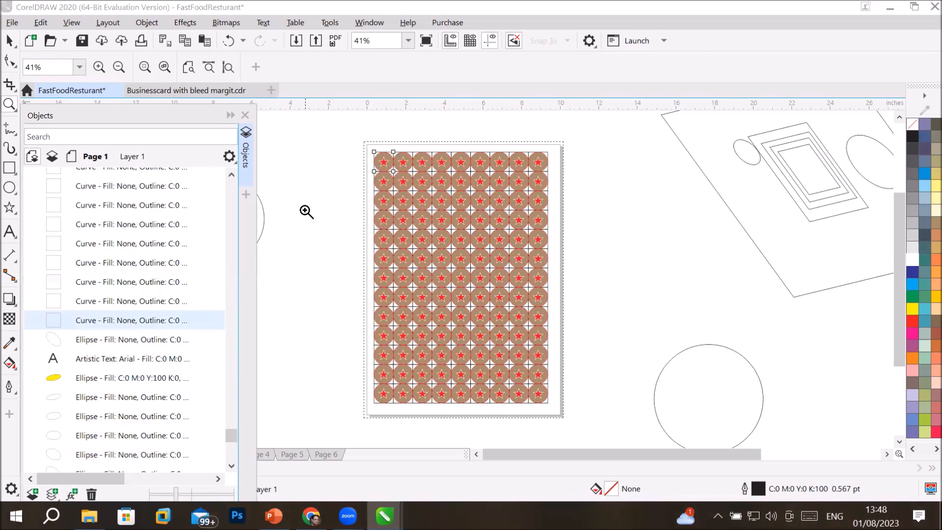
{"action": "left_click", "coordinate": [231, 175]}
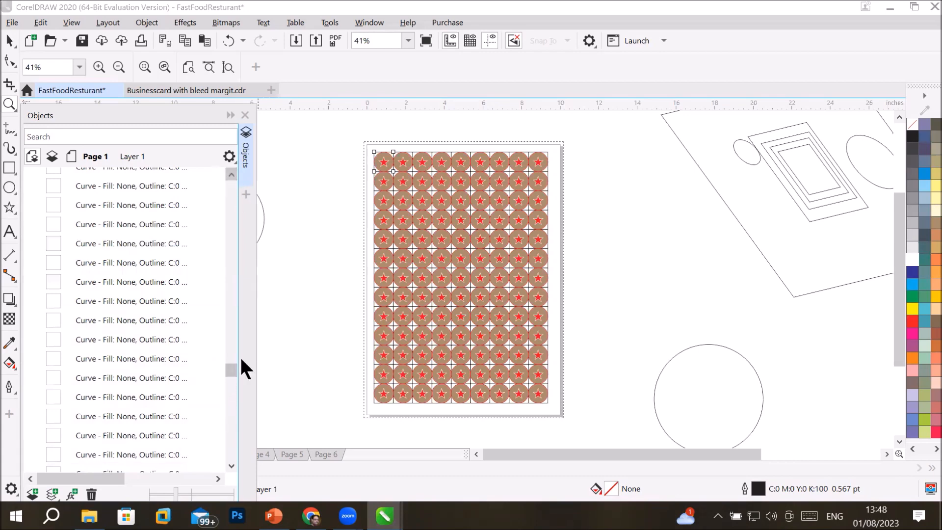
{"action": "left_click_drag", "start_coordinate": [231, 365], "coordinate": [244, 350]}
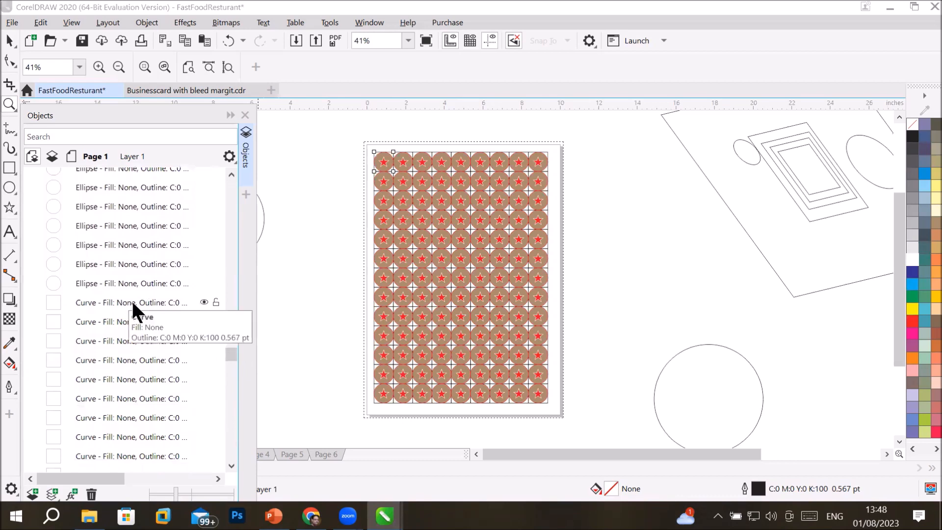
{"action": "left_click", "coordinate": [133, 304], "text": "shift"}
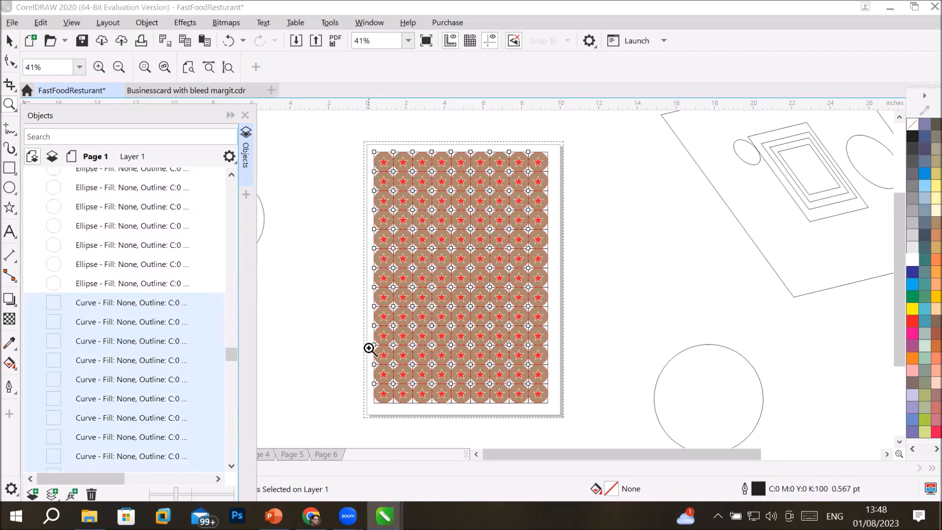
- Try yellow, 10% black and brown fills on the selected squares before settling on Ice Blue (C40 M0 Y0 K0), and inspect the pattern closely
{"action": "left_click", "coordinate": [909, 304]}
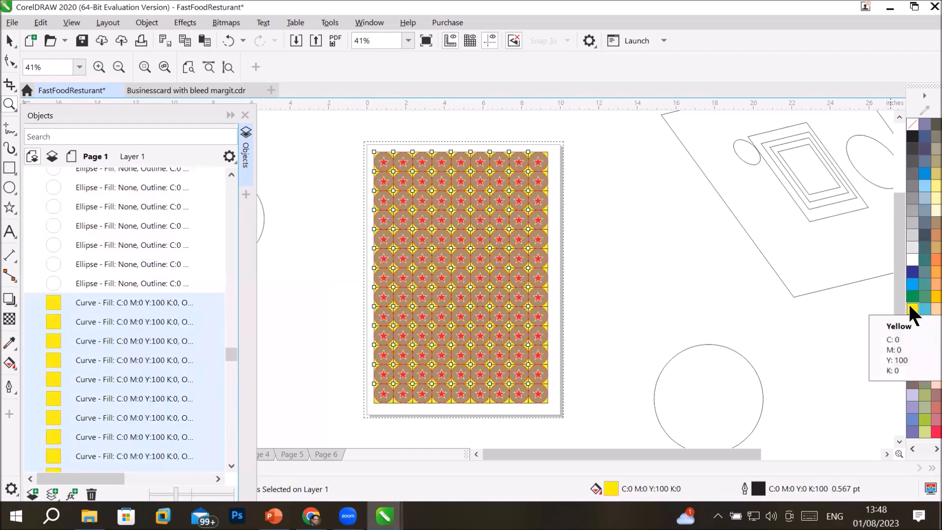
{"action": "left_click", "coordinate": [911, 245]}
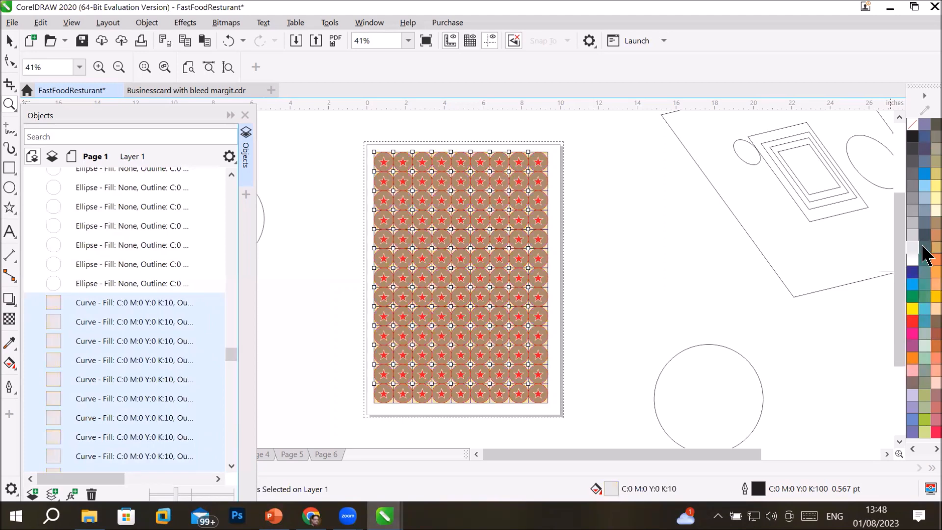
{"action": "left_click", "coordinate": [923, 231]}
{"action": "left_click", "coordinate": [924, 224]}
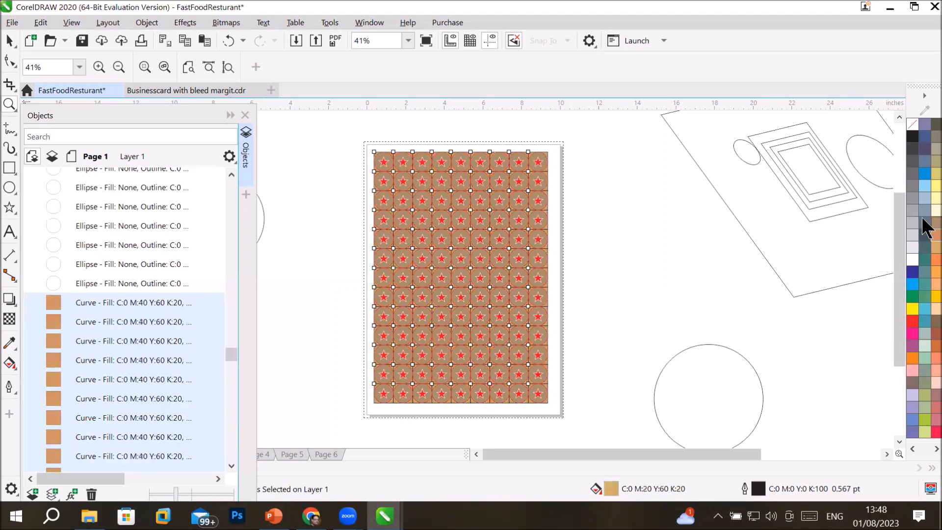
{"action": "left_click", "coordinate": [923, 185]}
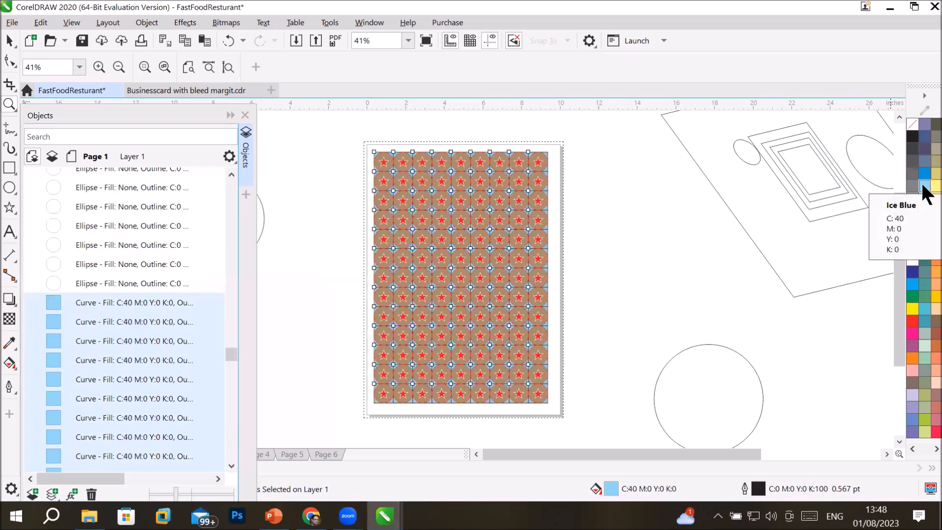
{"action": "scroll", "coordinate": [511, 260], "scroll_direction": "up", "scroll_amount": 3}
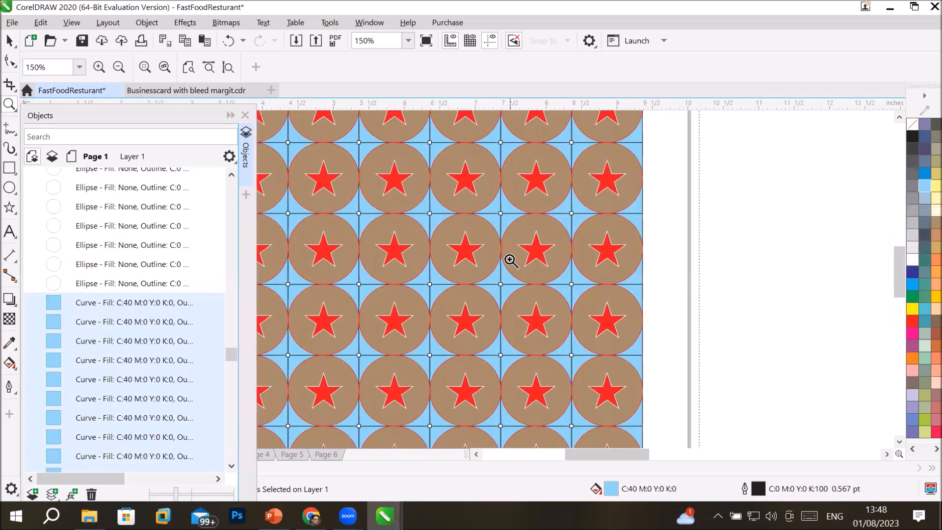
{"action": "left_click", "coordinate": [511, 260]}
{"action": "scroll", "coordinate": [510, 260], "scroll_direction": "up", "scroll_amount": 2}
{"action": "scroll", "coordinate": [510, 260], "scroll_direction": "down", "scroll_amount": 1}
{"action": "scroll", "coordinate": [511, 260], "scroll_direction": "down", "scroll_amount": 1}
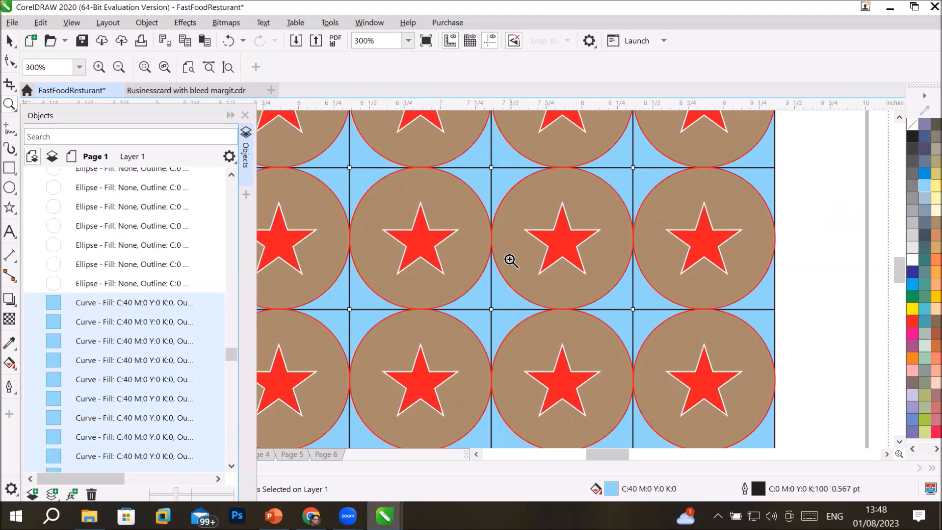
- Set the outline of the selected grid squares to yellow (C0 M0 Y100 K0)
{"action": "right_click", "coordinate": [912, 308]}
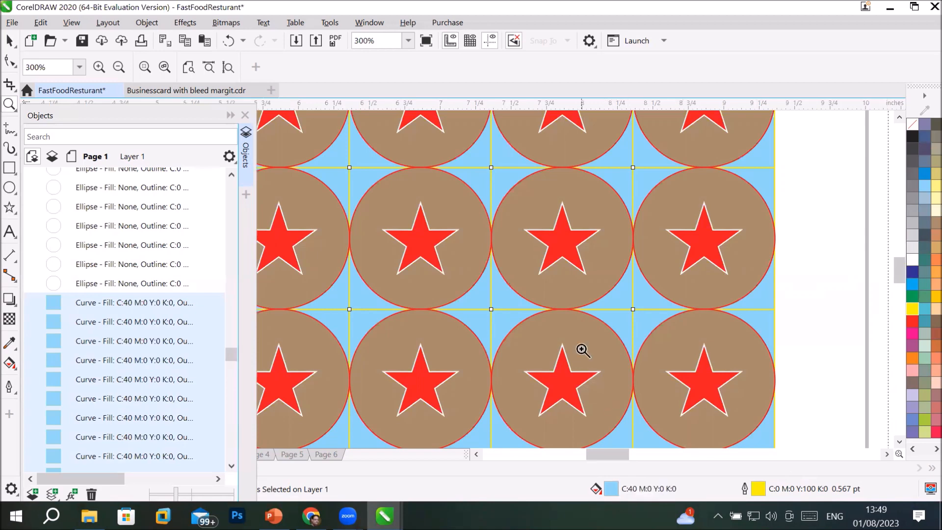
{"action": "right_click", "coordinate": [569, 330]}
{"action": "right_click", "coordinate": [569, 330]}
{"action": "right_click", "coordinate": [546, 319]}
{"action": "right_click", "coordinate": [546, 319]}
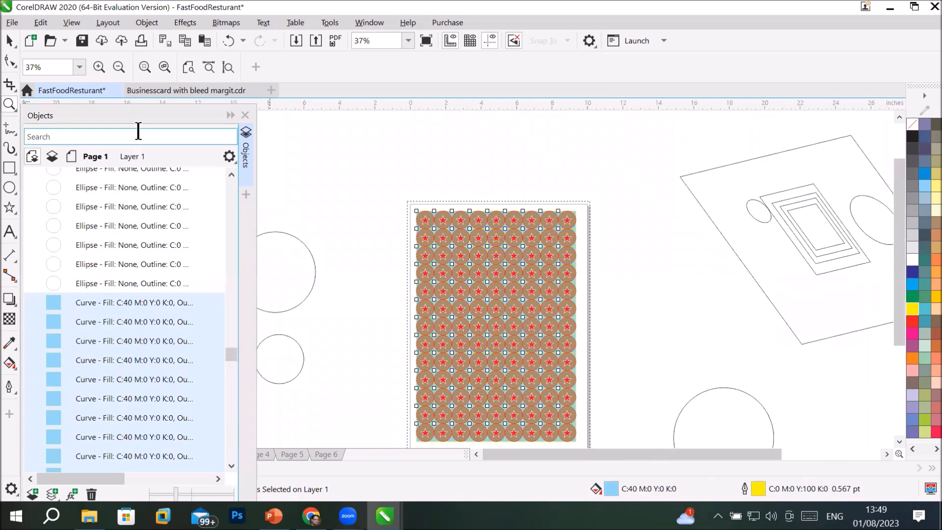
- Move the Objects docker clear of the pattern and collapse it, checking Page 2 briefly before returning to Page 1
{"action": "left_click", "coordinate": [171, 114]}
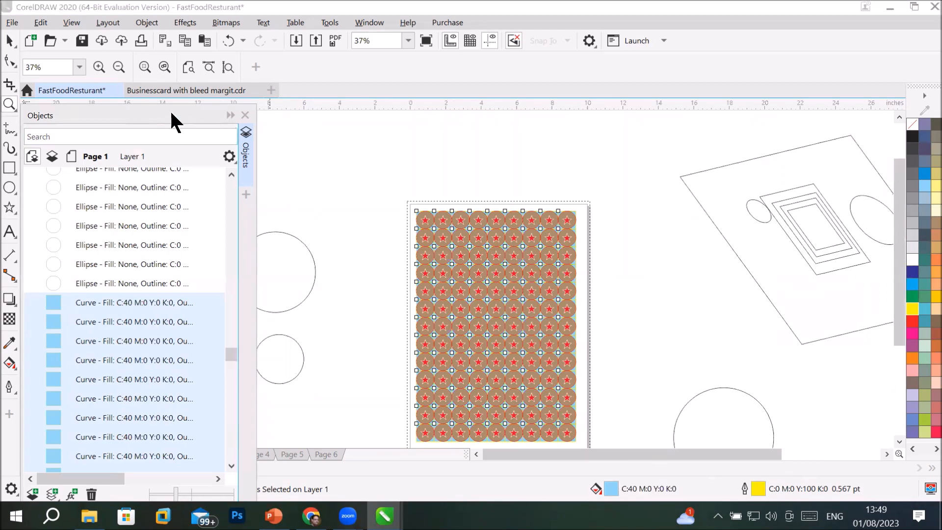
{"action": "left_click_drag", "start_coordinate": [172, 113], "coordinate": [779, 129]}
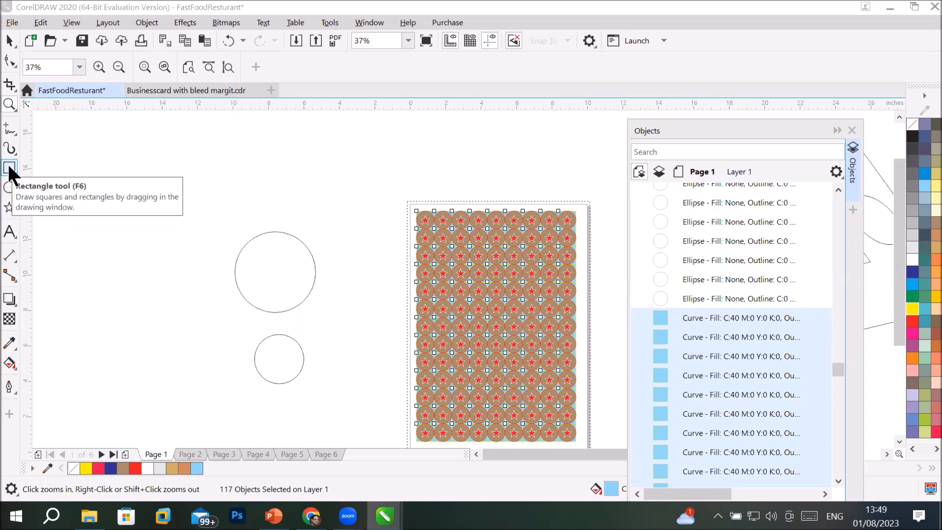
{"action": "left_click", "coordinate": [191, 454]}
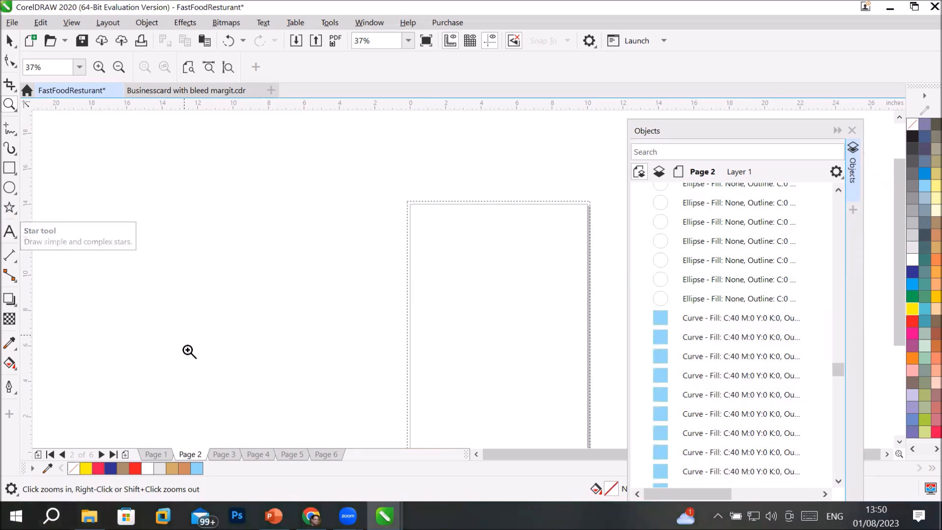
{"action": "left_click", "coordinate": [155, 455]}
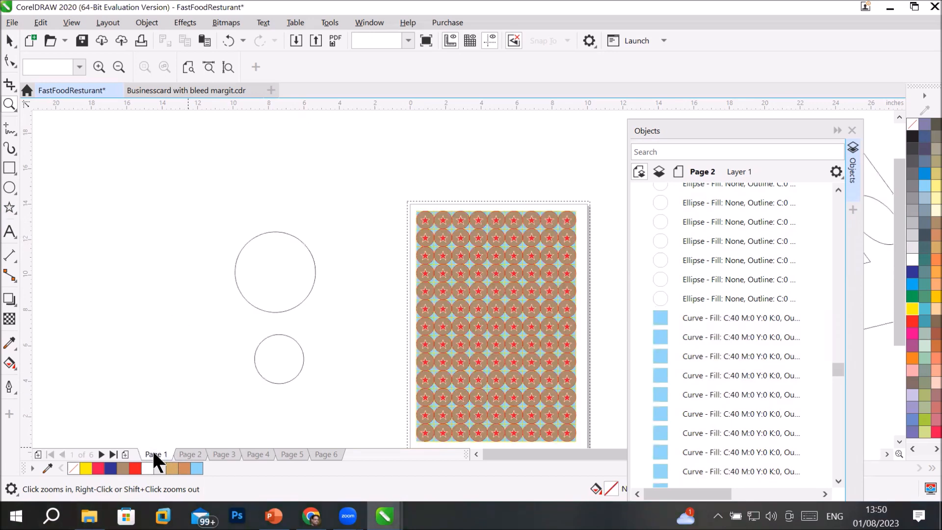
{"action": "left_click", "coordinate": [838, 131]}
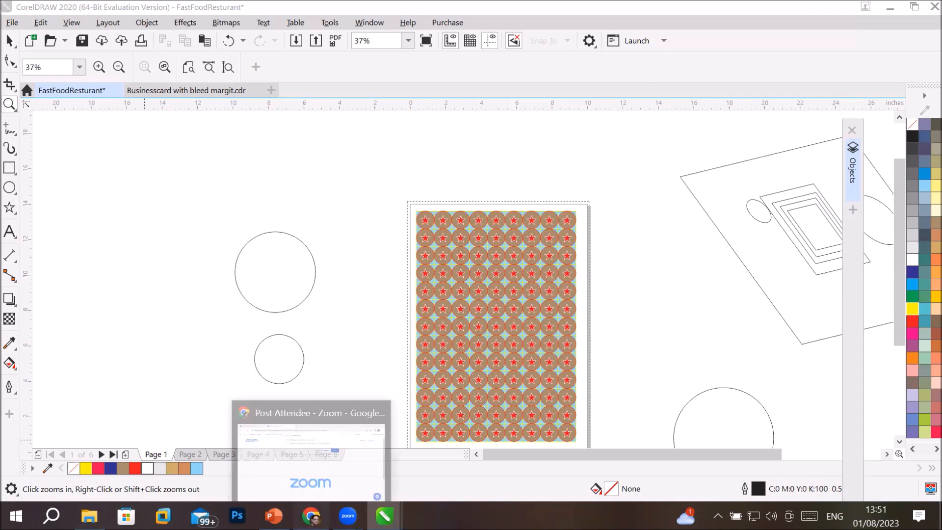
- Switch to Chrome and go to google.com
{"action": "left_click", "coordinate": [311, 516]}
{"action": "left_click", "coordinate": [196, 42]}
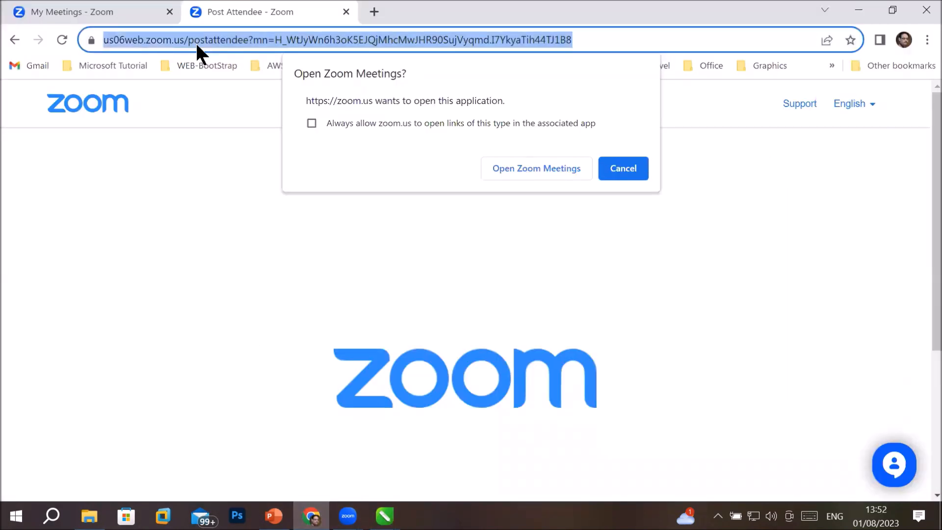
{"action": "type", "text": "goo"}
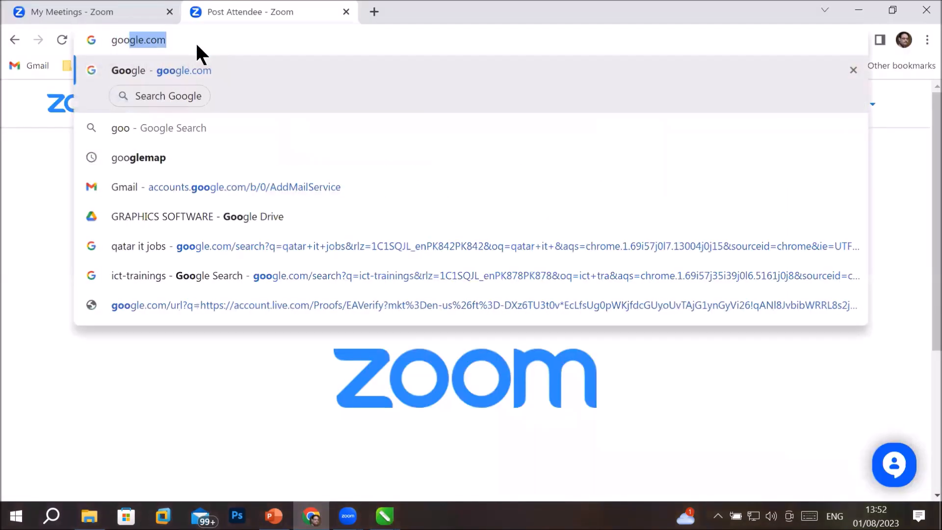
{"action": "key", "text": "Return"}
- Search Google for "color hunt" and open the Color Hunt palettes site
{"action": "type", "text": "cl"}
{"action": "key", "text": "BackSpace"}
{"action": "type", "text": "olor hu"}
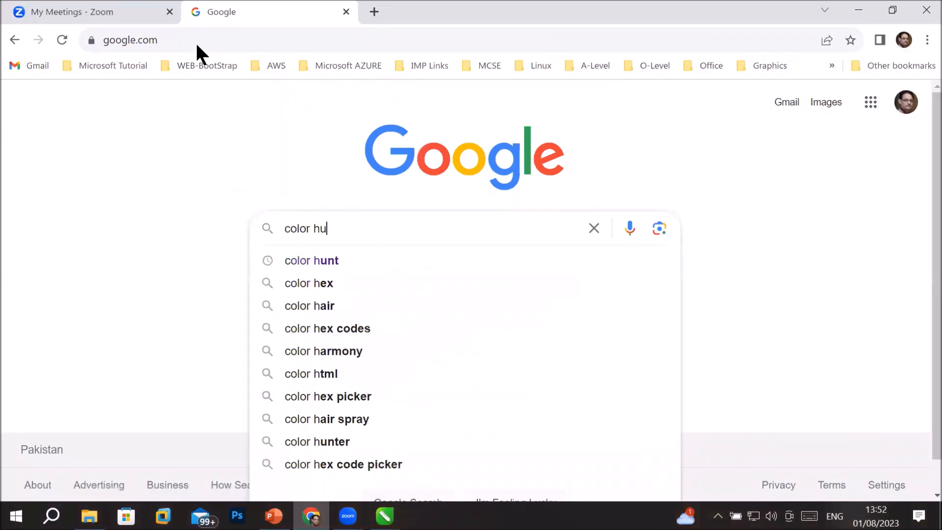
{"action": "type", "text": "mo"}
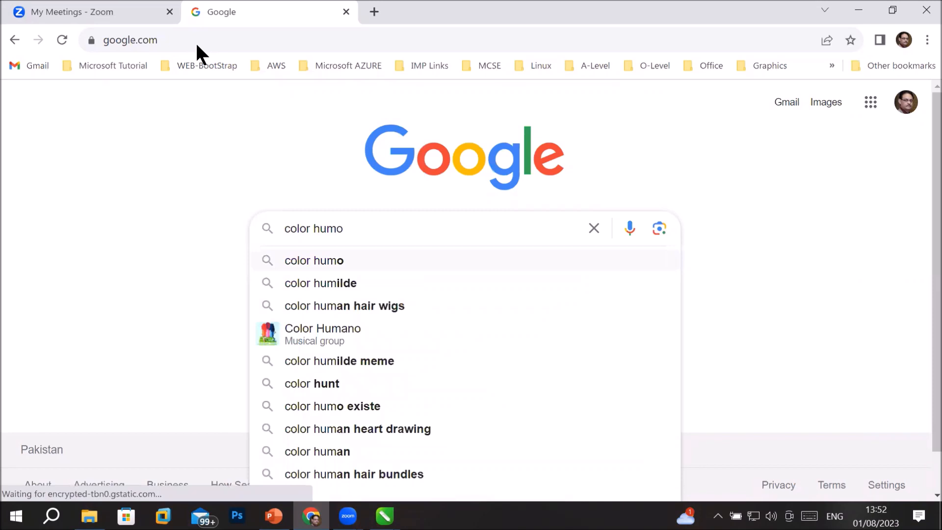
{"action": "key", "text": "BackSpace"}
{"action": "key", "text": "BackSpace"}
{"action": "type", "text": "nt"}
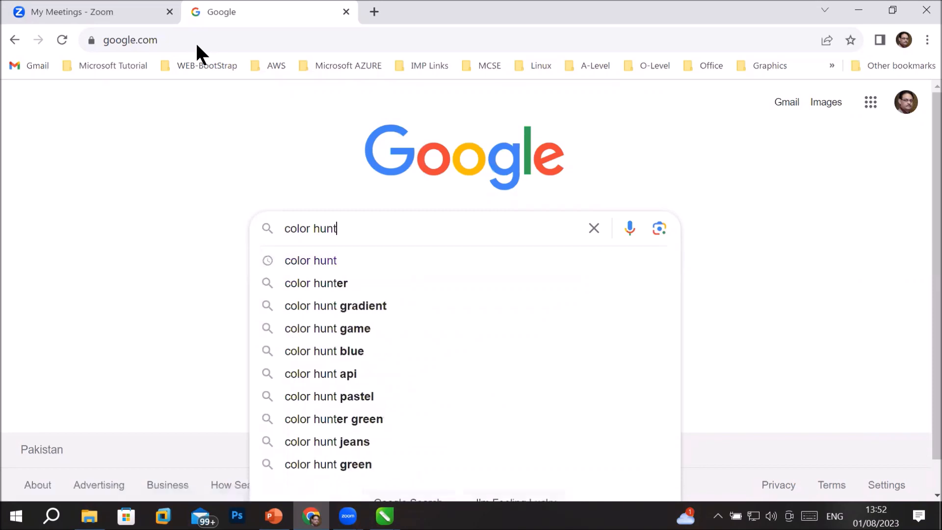
{"action": "key", "text": "Return"}
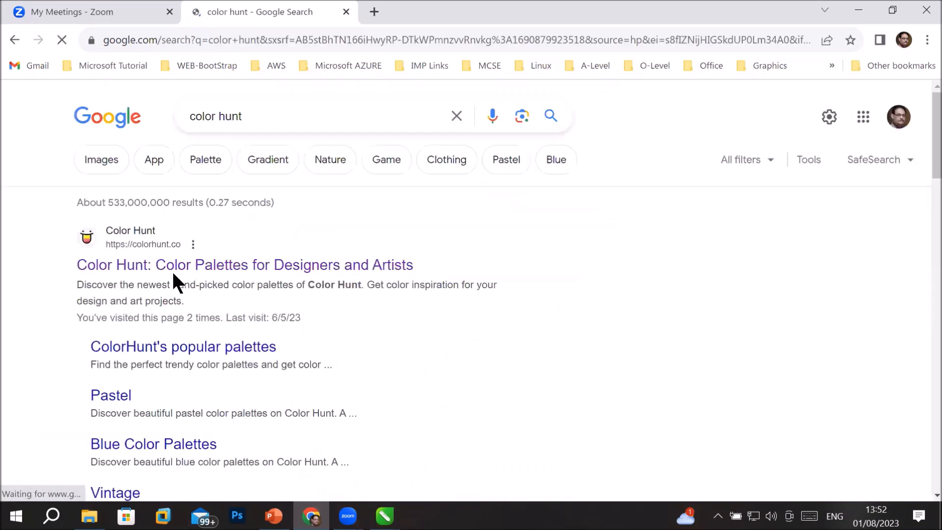
{"action": "left_click", "coordinate": [180, 268]}
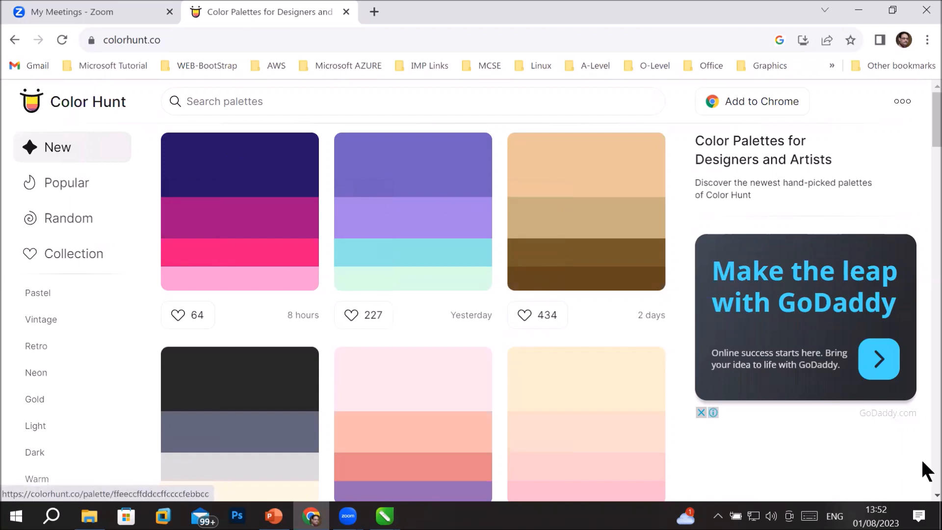
- Browse the new palettes, open the purple and pink one (#322653, #8062D6, #9288F8, #FFD2D7) and download its image
{"action": "scroll", "coordinate": [926, 485], "scroll_direction": "down", "scroll_amount": 2}
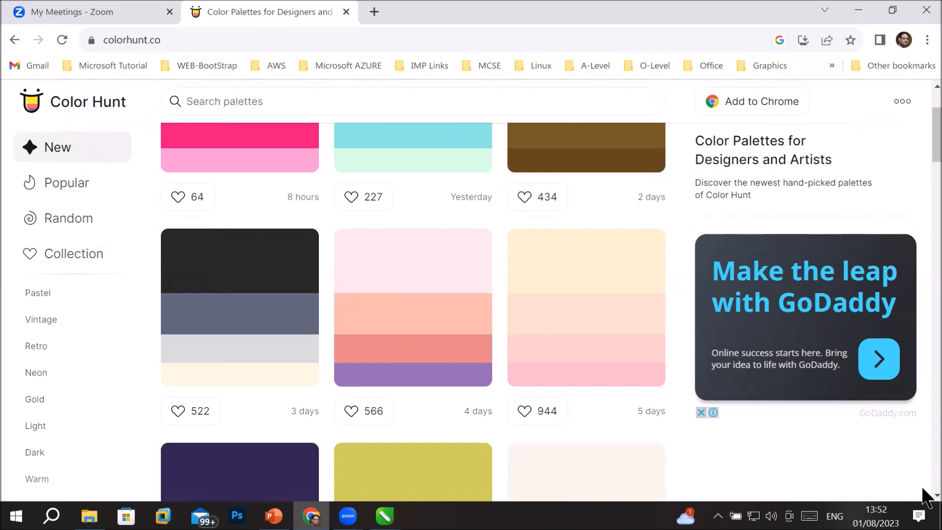
{"action": "scroll", "coordinate": [924, 493], "scroll_direction": "down", "scroll_amount": 3}
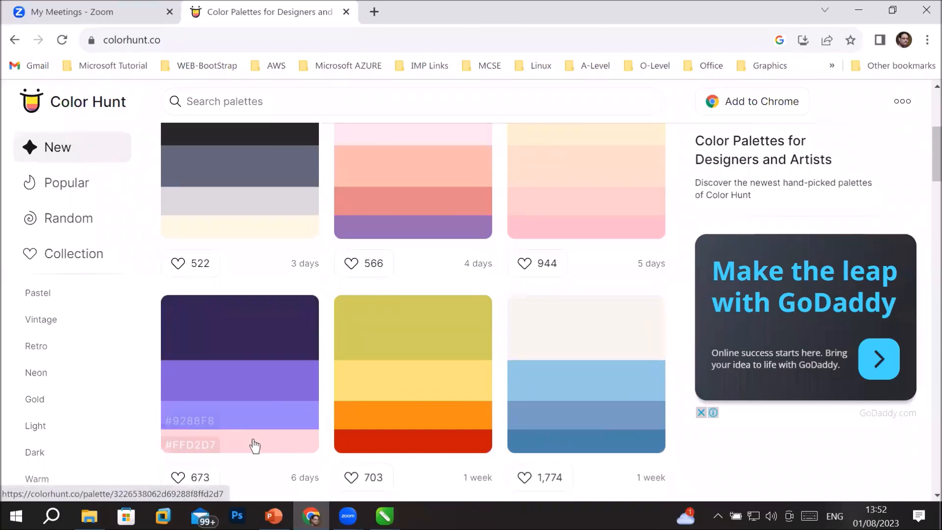
{"action": "scroll", "coordinate": [304, 393], "scroll_direction": "down", "scroll_amount": 1}
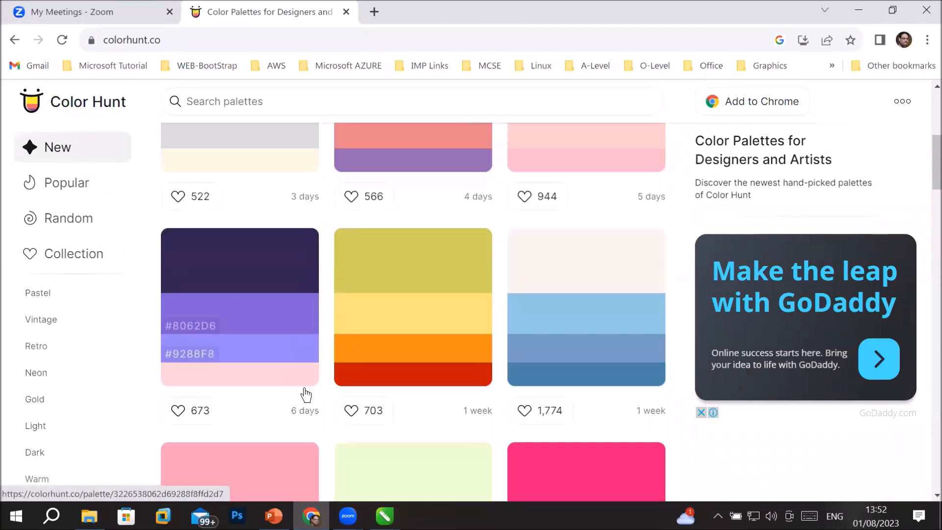
{"action": "left_click", "coordinate": [242, 294]}
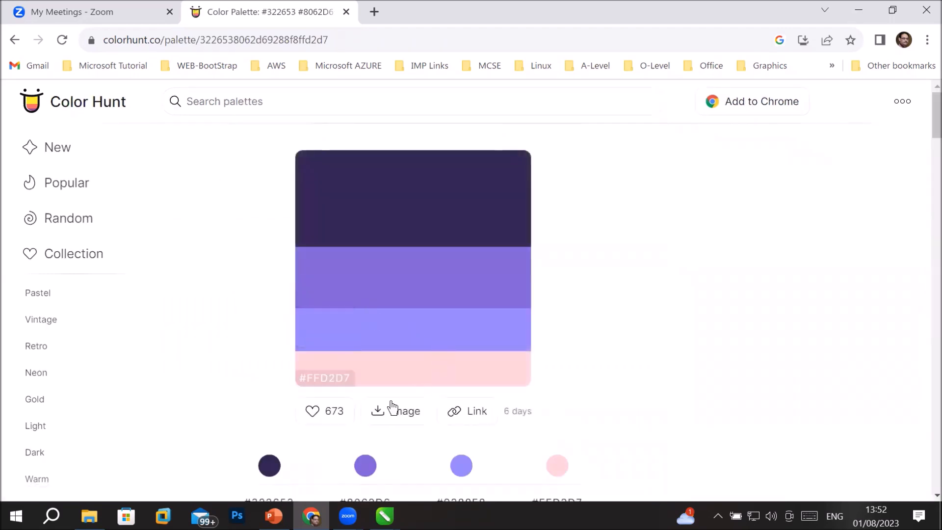
{"action": "left_click", "coordinate": [396, 416]}
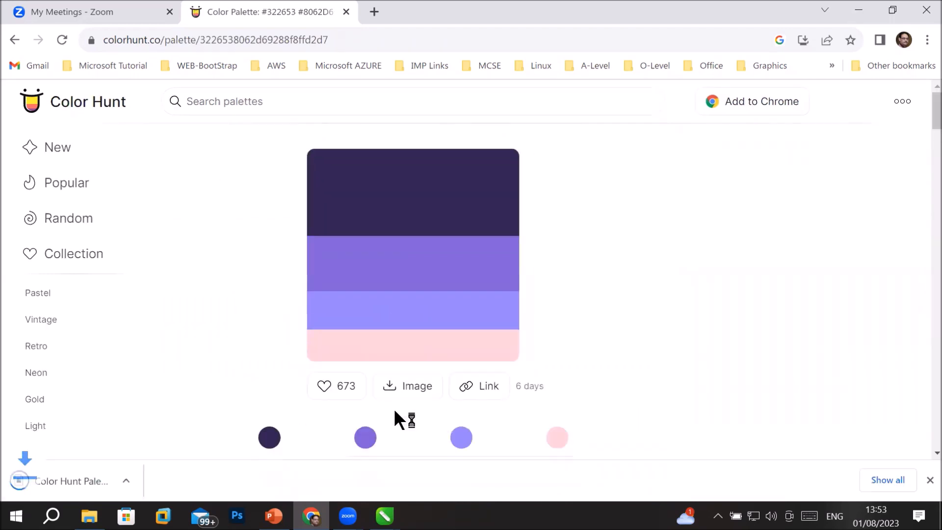
{"action": "left_click", "coordinate": [38, 484]}
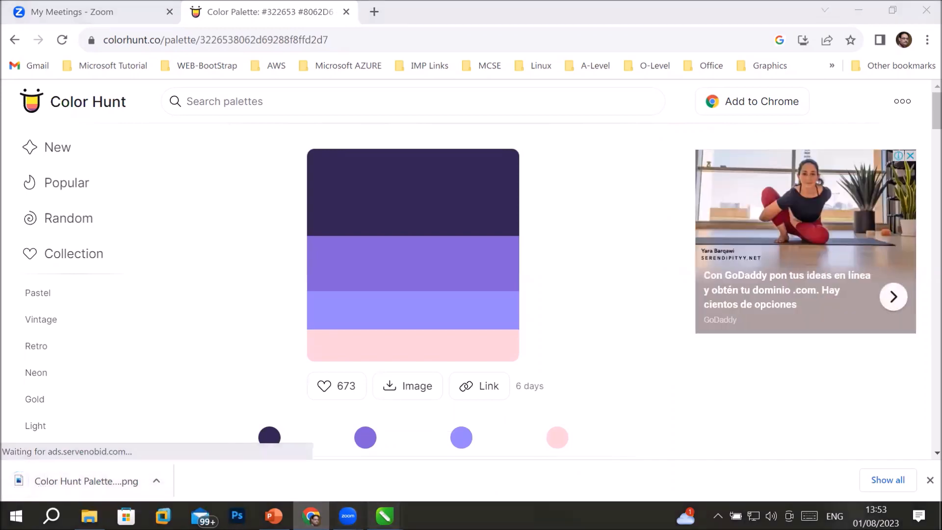
- Switch to CorelDRAW, import the Color Hunt palette PNG from Downloads at about 5.58 inches square, and place it beside the page's upper-left corner
{"action": "mouse_move", "coordinate": [385, 516]}
{"action": "left_click", "coordinate": [269, 449]}
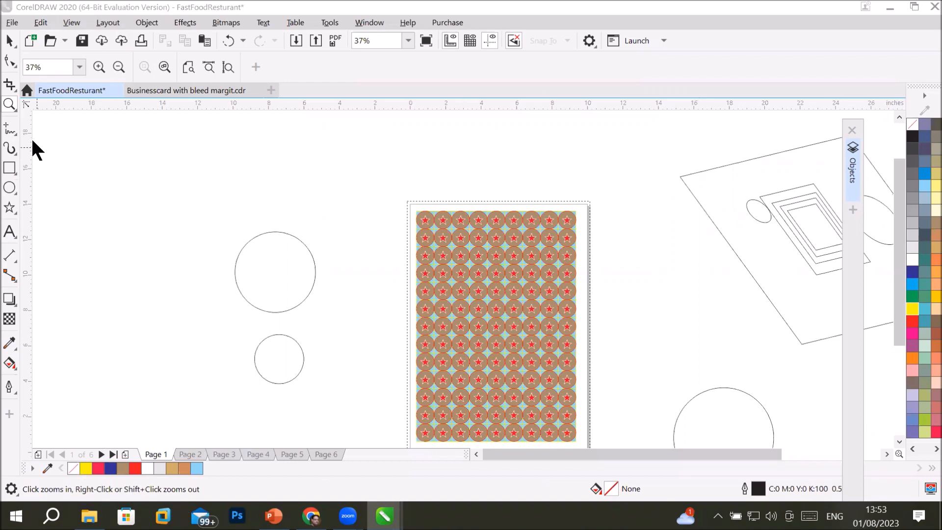
{"action": "left_click", "coordinate": [10, 25]}
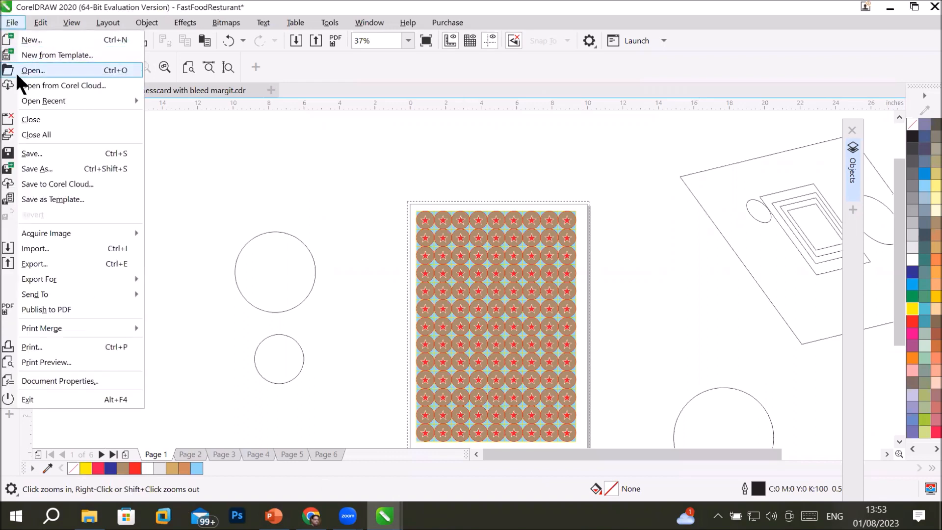
{"action": "left_click", "coordinate": [40, 250]}
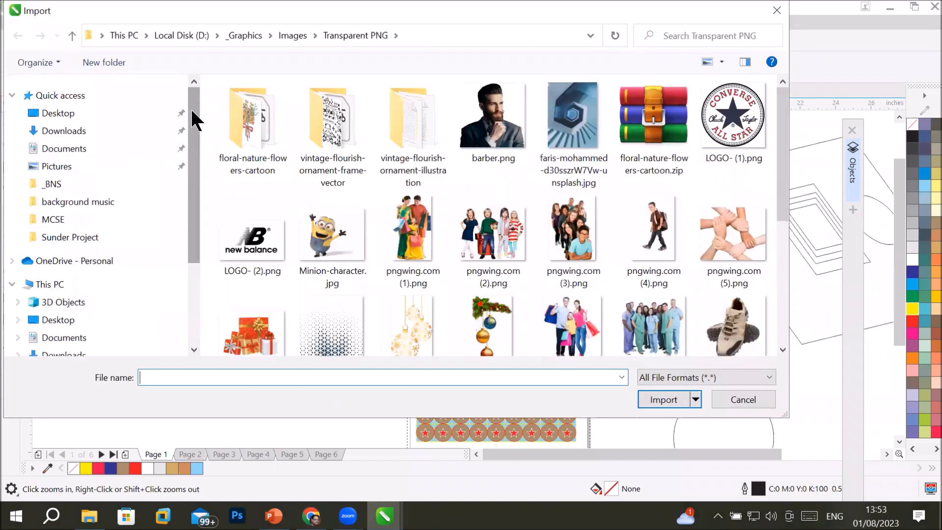
{"action": "left_click", "coordinate": [63, 131]}
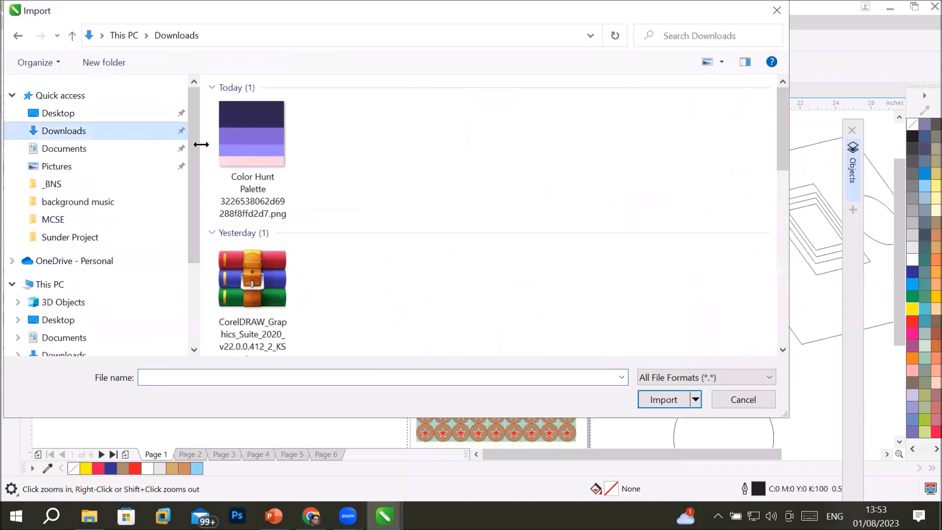
{"action": "double_click", "coordinate": [264, 152]}
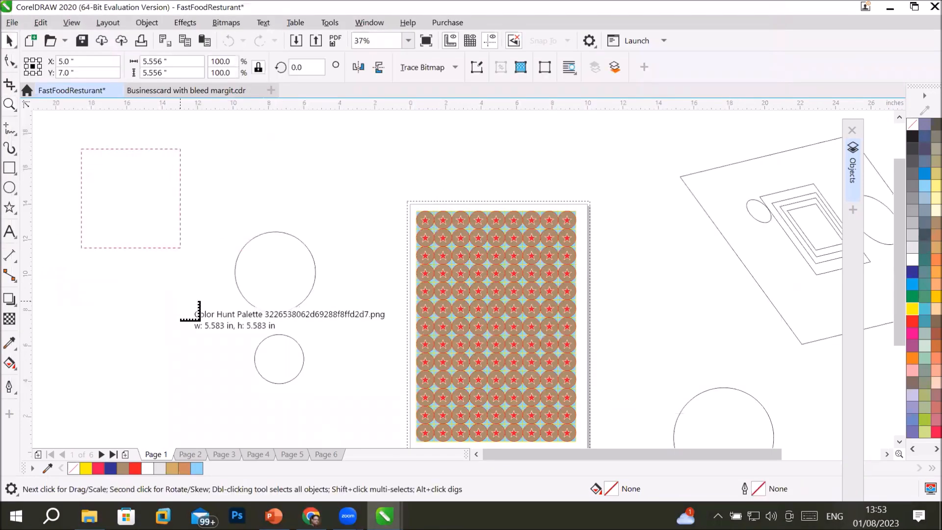
{"action": "left_click_drag", "start_coordinate": [81, 148], "coordinate": [180, 301]}
{"action": "left_click_drag", "start_coordinate": [146, 203], "coordinate": [350, 187]}
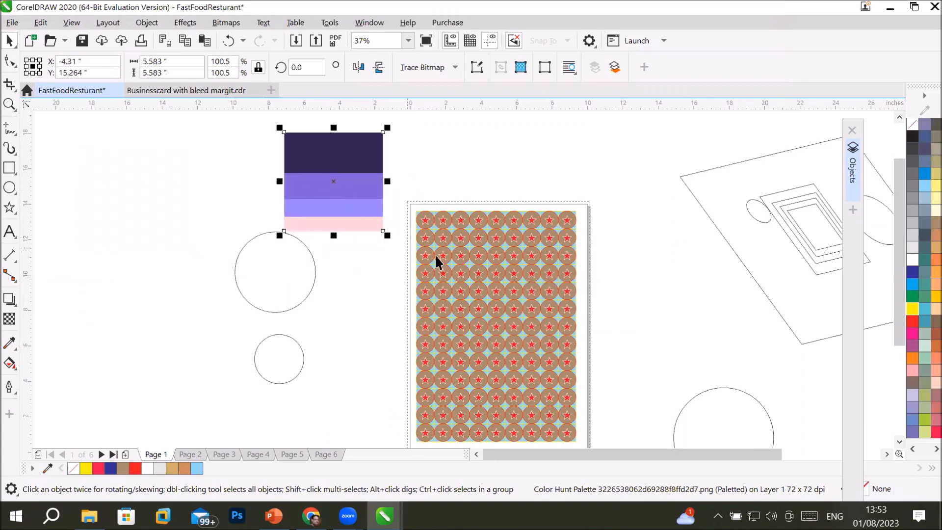
- Select all nine brown circles in the top row of the pattern together
{"action": "scroll", "coordinate": [446, 264], "scroll_direction": "up", "scroll_amount": 2}
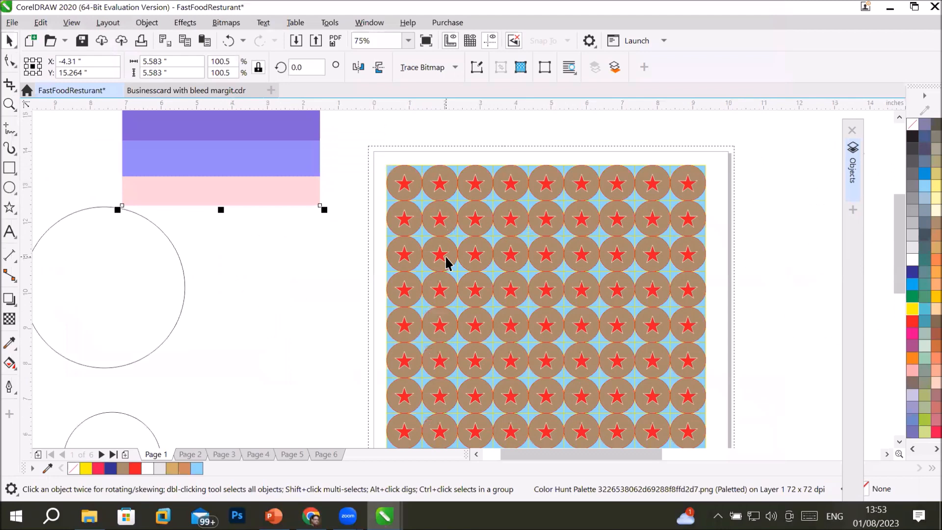
{"action": "left_click", "coordinate": [398, 180]}
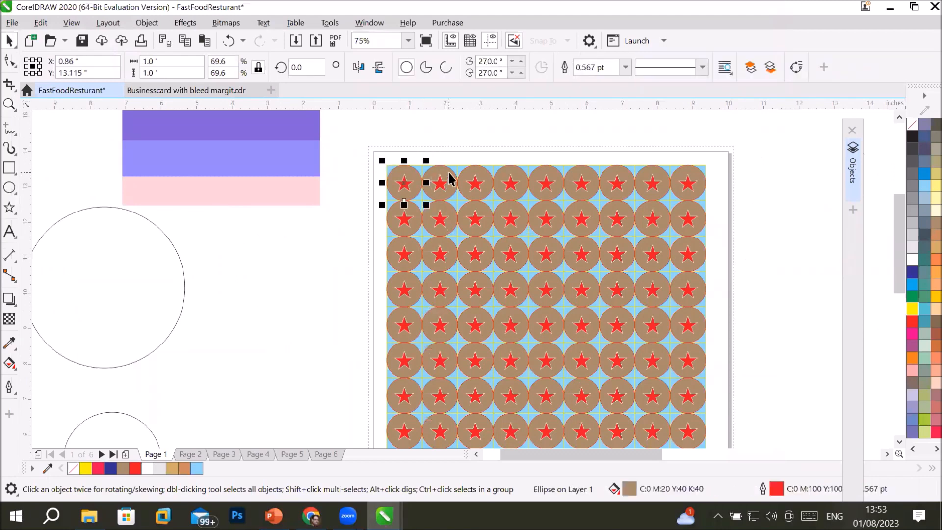
{"action": "left_click", "coordinate": [449, 180], "text": "shift"}
{"action": "left_click", "coordinate": [489, 181], "text": "shift"}
{"action": "left_click", "coordinate": [517, 179], "text": "shift"}
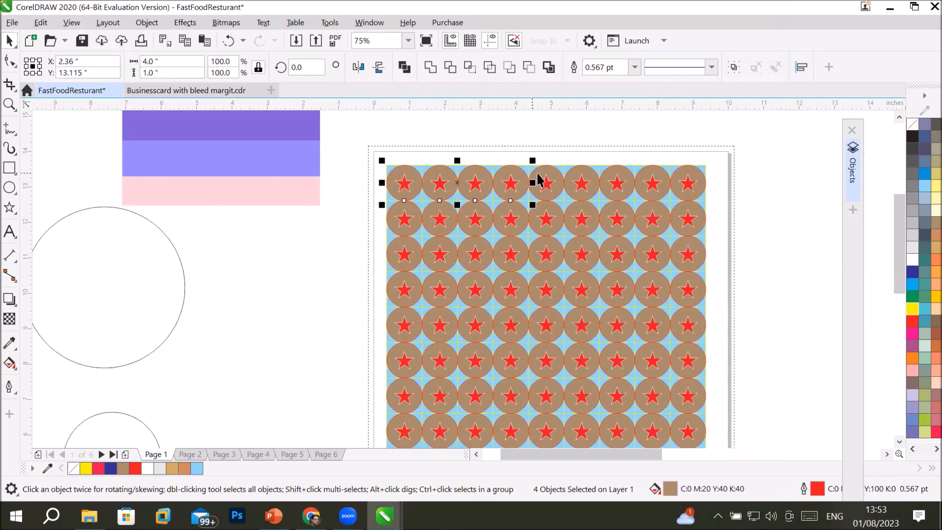
{"action": "left_click", "coordinate": [556, 177], "text": "shift"}
{"action": "left_click", "coordinate": [590, 177], "text": "shift"}
{"action": "left_click", "coordinate": [614, 177], "text": "shift"}
{"action": "left_click", "coordinate": [654, 173], "text": "shift"}
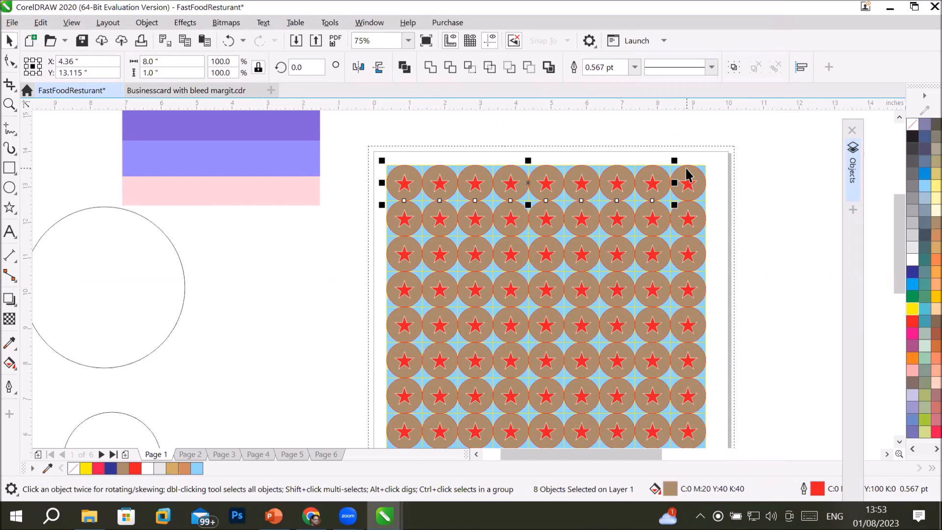
{"action": "left_click", "coordinate": [686, 169], "text": "shift"}
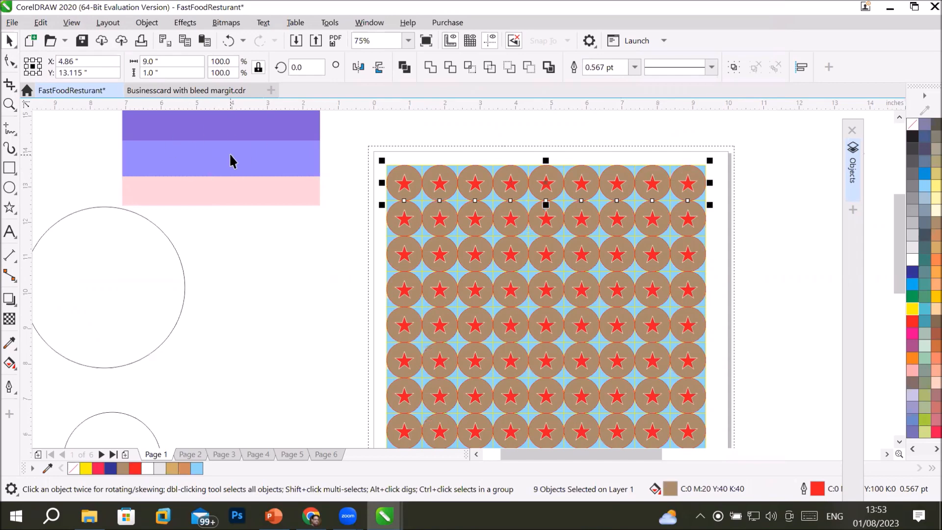
- Sample the light purple #9288F8 from the imported palette with the Color Eyedropper and apply it to the first top-row circle's outline
{"action": "left_click", "coordinate": [10, 343]}
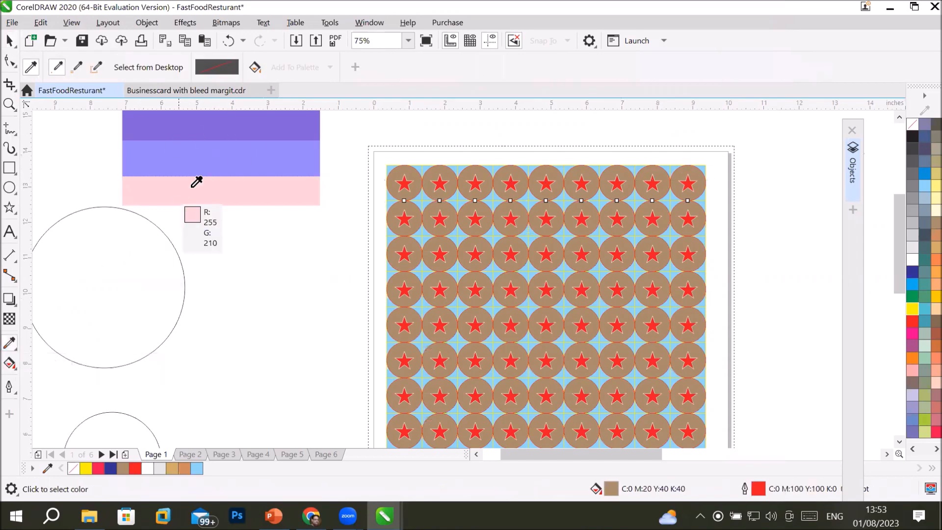
{"action": "left_click", "coordinate": [217, 152]}
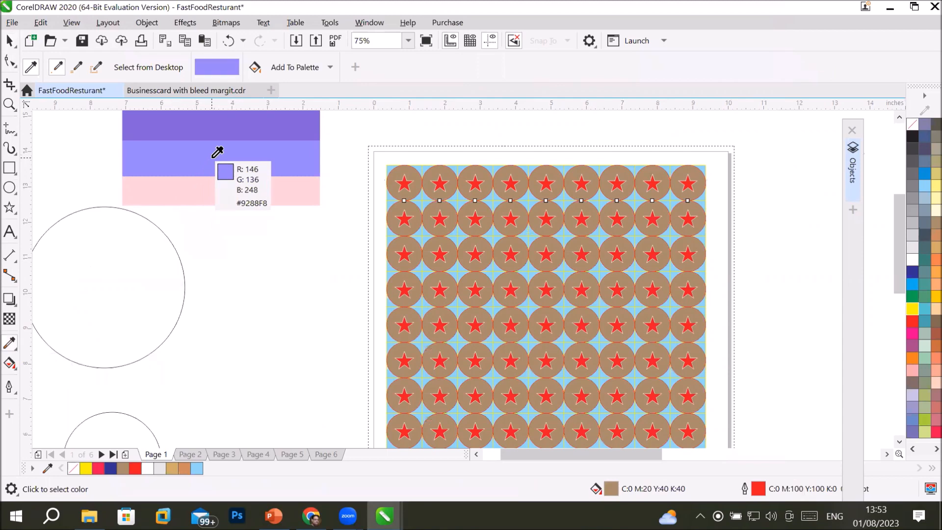
{"action": "left_click", "coordinate": [419, 170]}
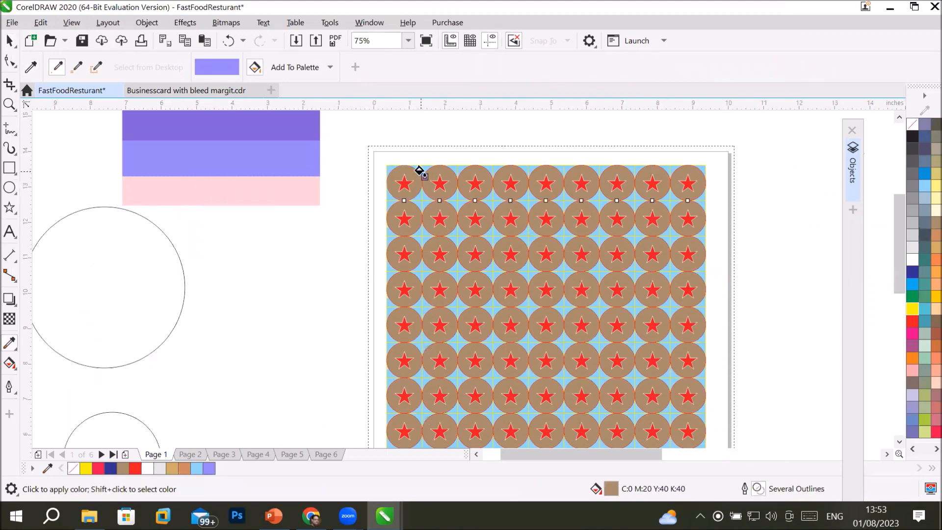
{"action": "scroll", "coordinate": [418, 171], "scroll_direction": "up", "scroll_amount": 5}
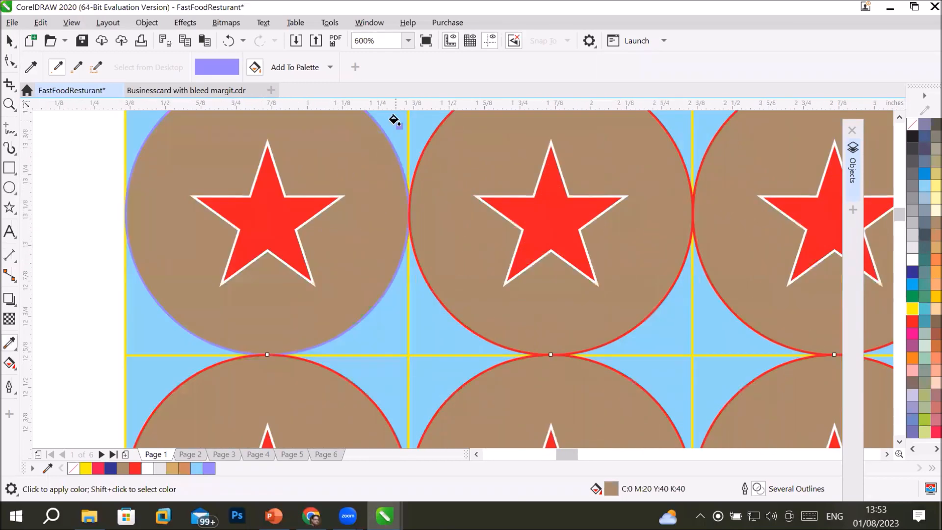
- Fill the first four squares behind the top-row circles with the sampled light purple
{"action": "left_click", "coordinate": [391, 120]}
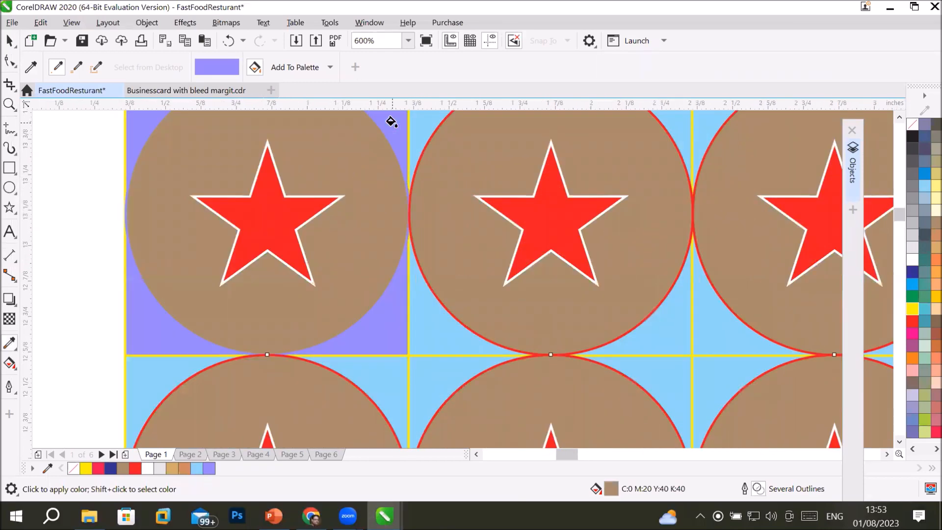
{"action": "left_click", "coordinate": [432, 315]}
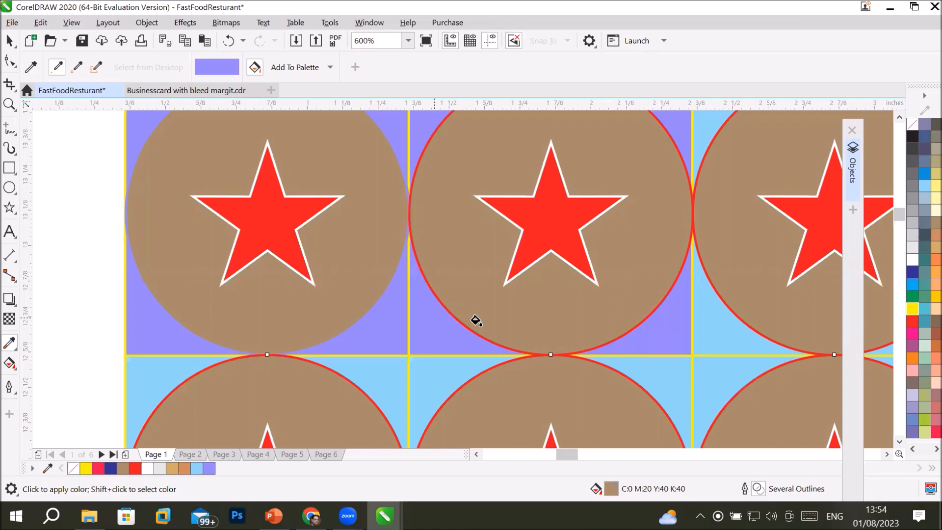
{"action": "left_click", "coordinate": [697, 316]}
{"action": "scroll", "coordinate": [698, 316], "scroll_direction": "down", "scroll_amount": 4}
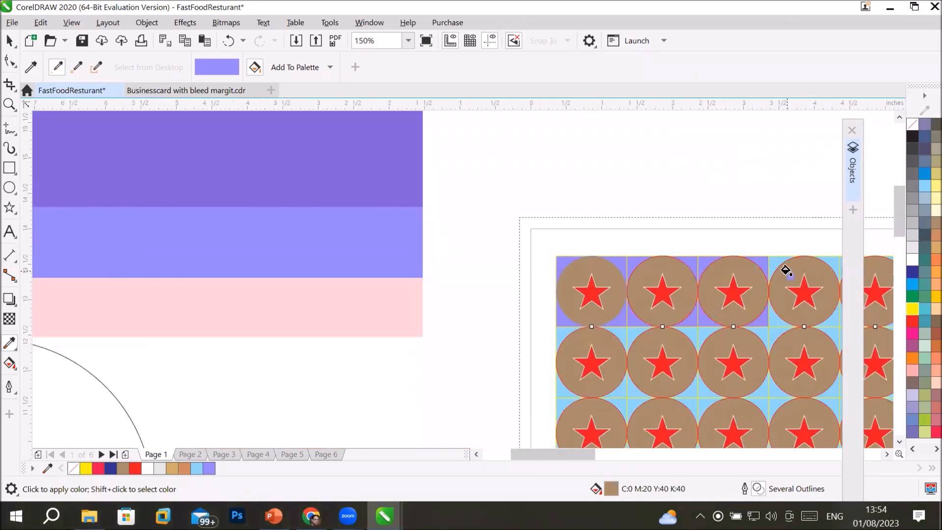
{"action": "left_click", "coordinate": [831, 265]}
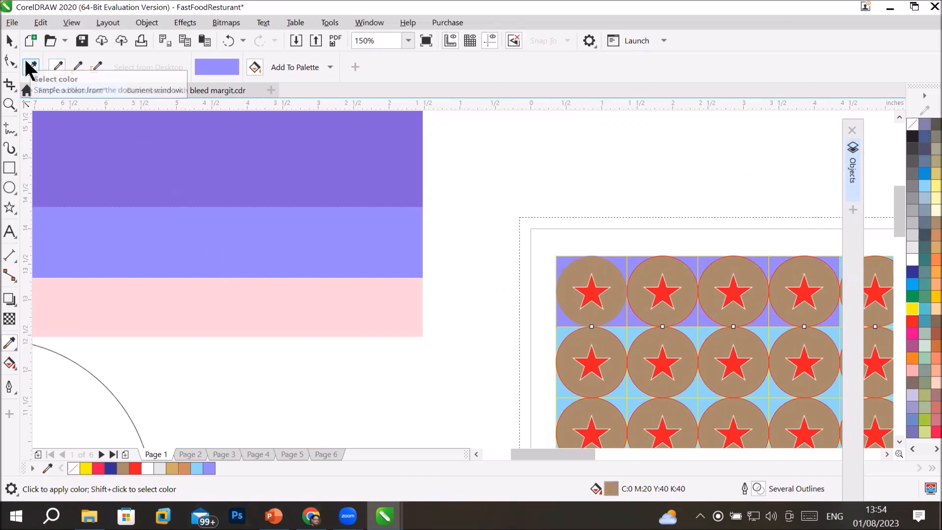
- Resample the light purple from the imported palette and fill the first two squares of the second row with it
{"action": "left_click", "coordinate": [30, 64]}
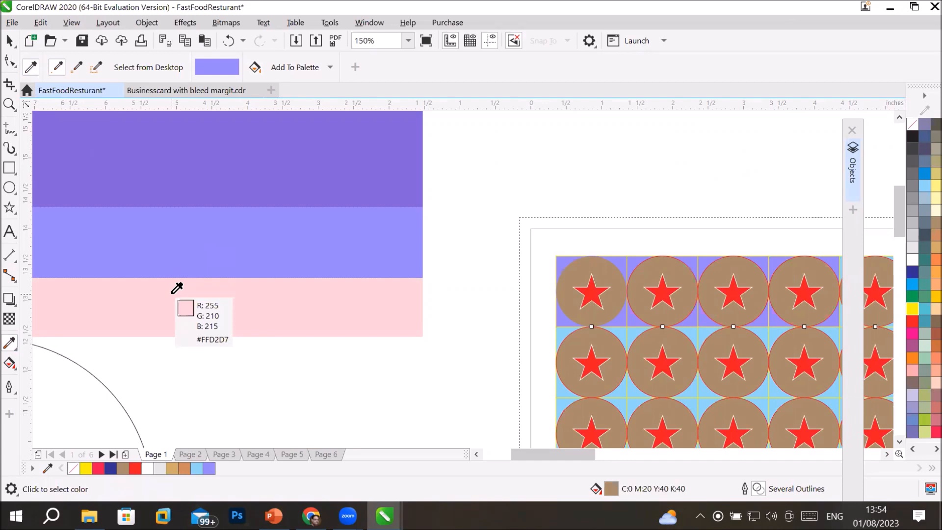
{"action": "left_click", "coordinate": [206, 249]}
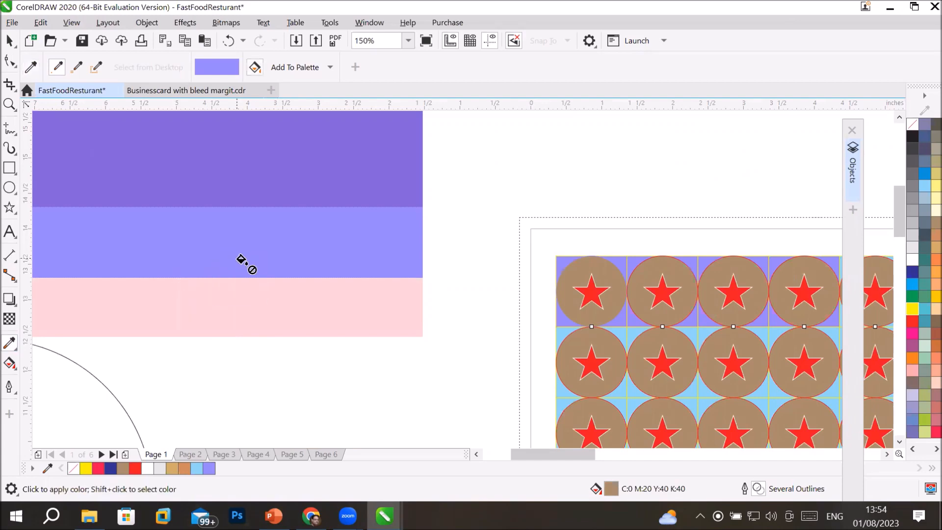
{"action": "scroll", "coordinate": [634, 352], "scroll_direction": "up", "scroll_amount": 1}
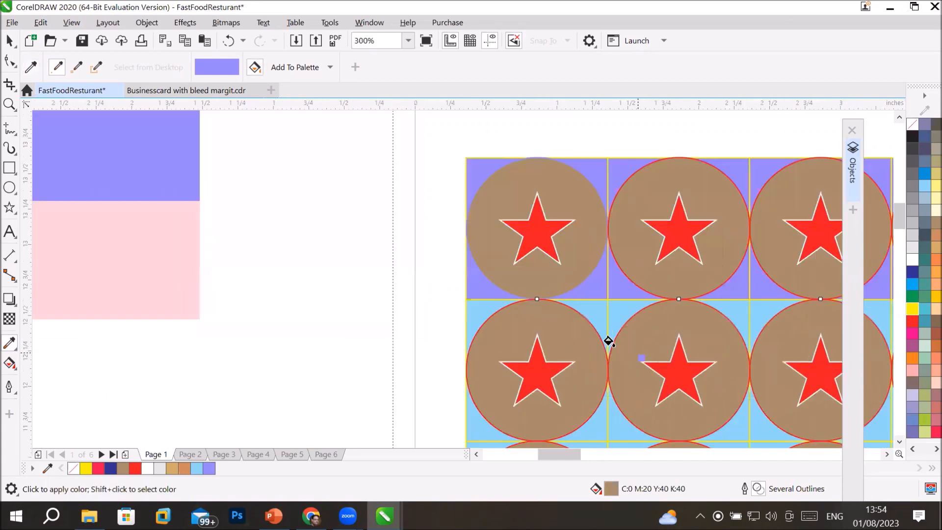
{"action": "scroll", "coordinate": [604, 334], "scroll_direction": "up", "scroll_amount": 4}
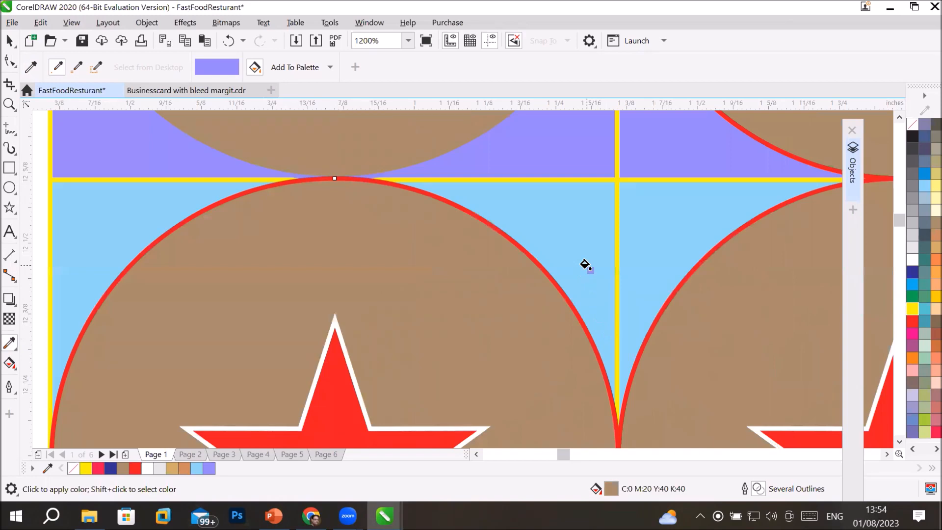
{"action": "left_click", "coordinate": [584, 265]}
{"action": "left_click", "coordinate": [652, 244]}
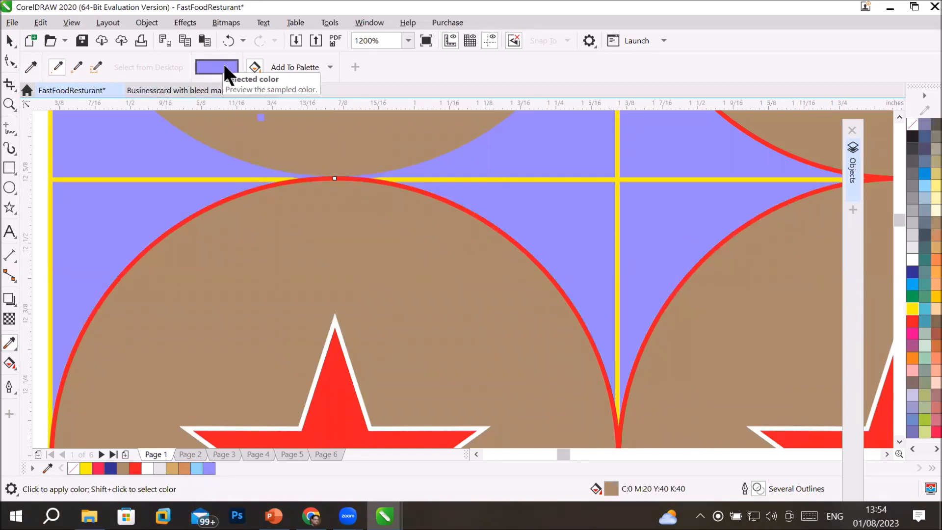
- Import pngegg (6).png from D:\_Graphics\Images\Players and place it beside the page's right edge at about 3.69 by 5.167 inches
{"action": "scroll", "coordinate": [250, 254], "scroll_direction": "down", "scroll_amount": 7}
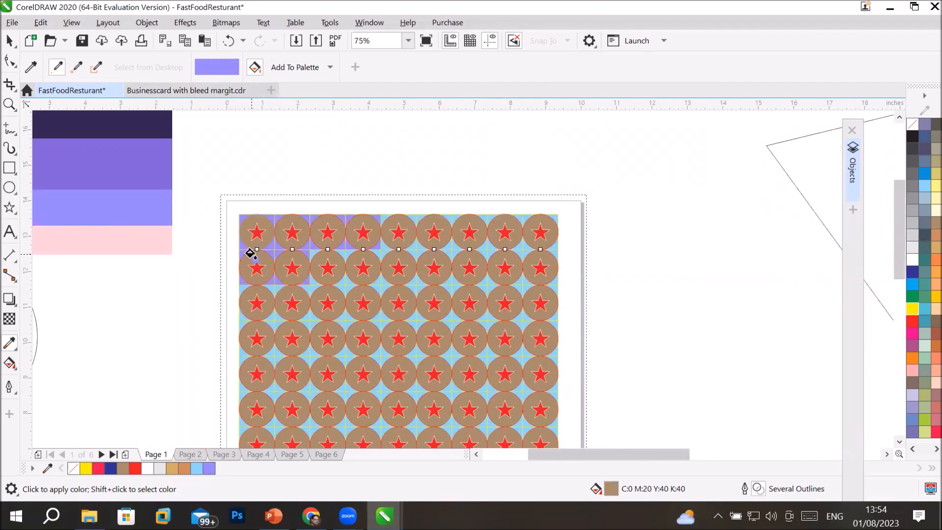
{"action": "left_click", "coordinate": [12, 23]}
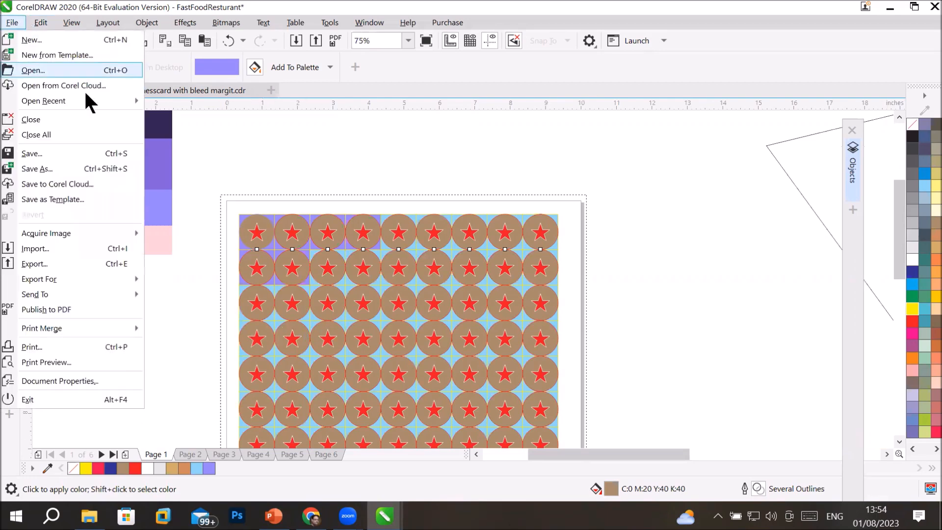
{"action": "left_click", "coordinate": [53, 251]}
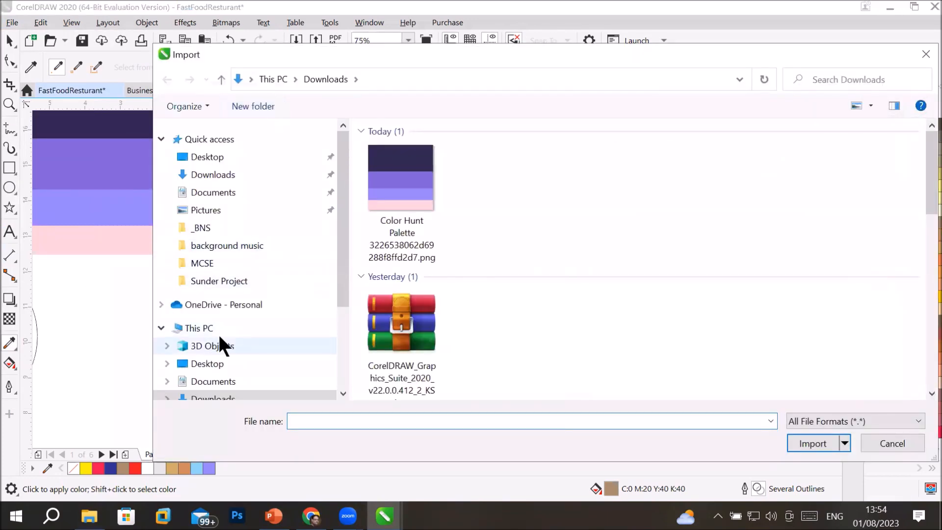
{"action": "left_click", "coordinate": [230, 330]}
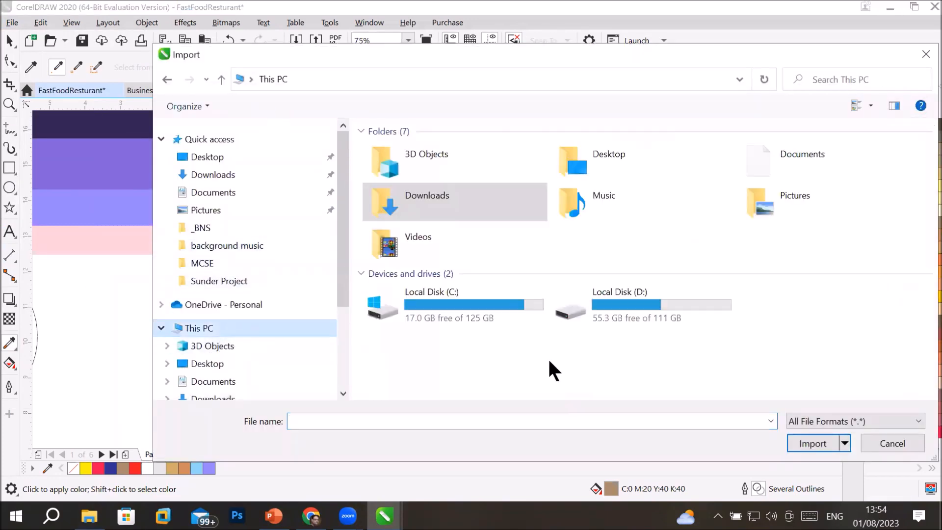
{"action": "double_click", "coordinate": [654, 323]}
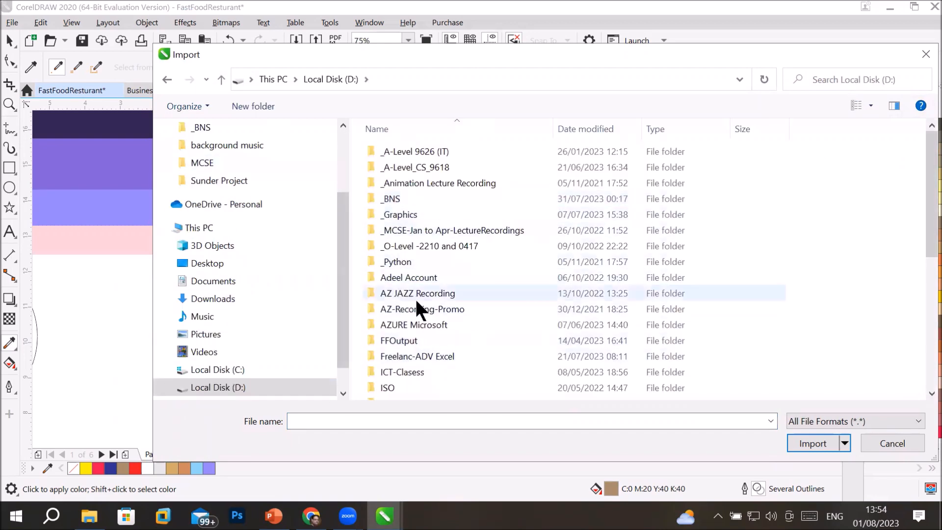
{"action": "double_click", "coordinate": [426, 216]}
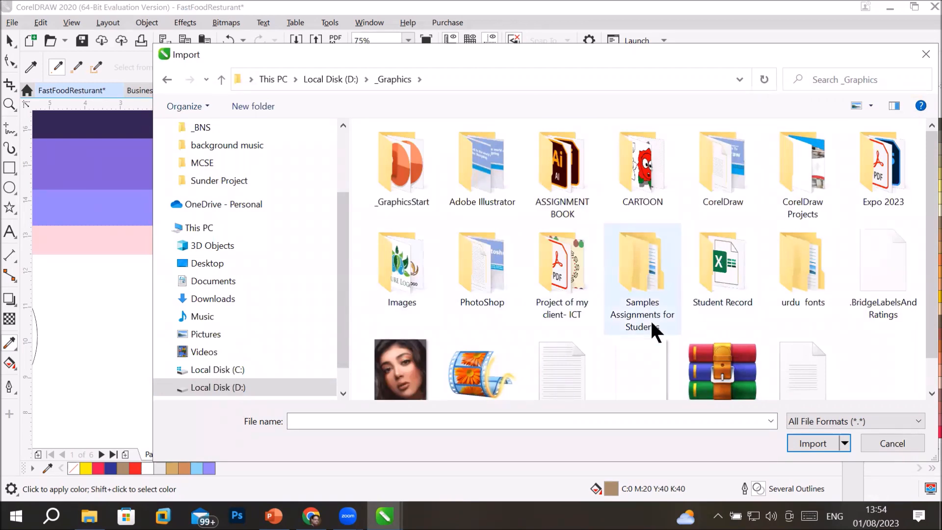
{"action": "double_click", "coordinate": [426, 285]}
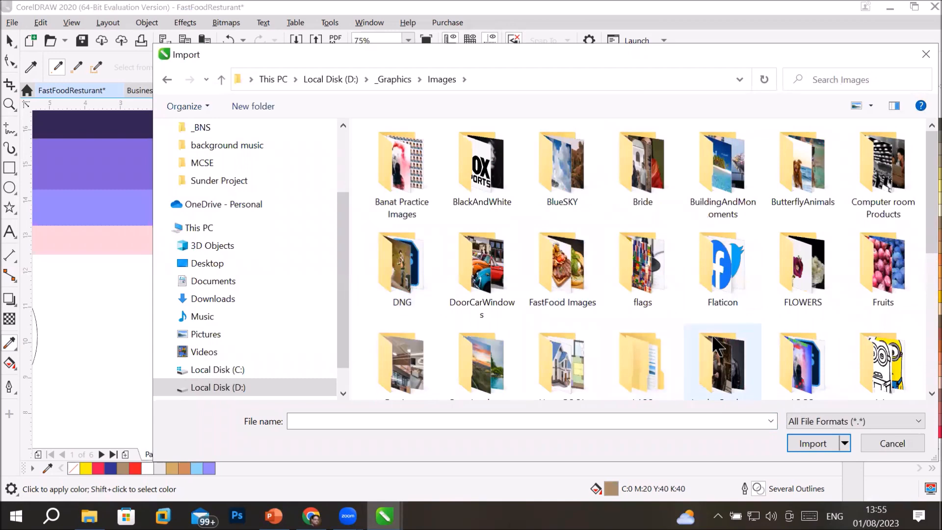
{"action": "scroll", "coordinate": [714, 338], "scroll_direction": "down", "scroll_amount": 4}
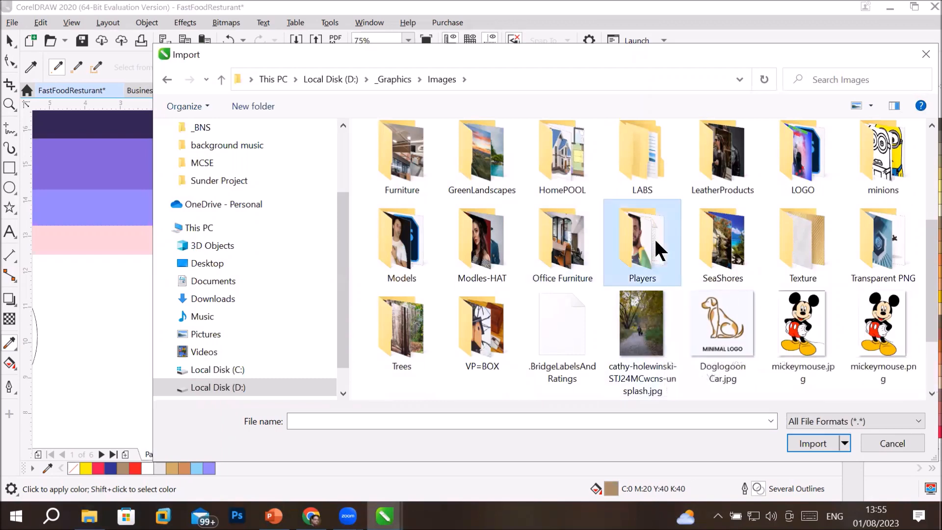
{"action": "double_click", "coordinate": [643, 243]}
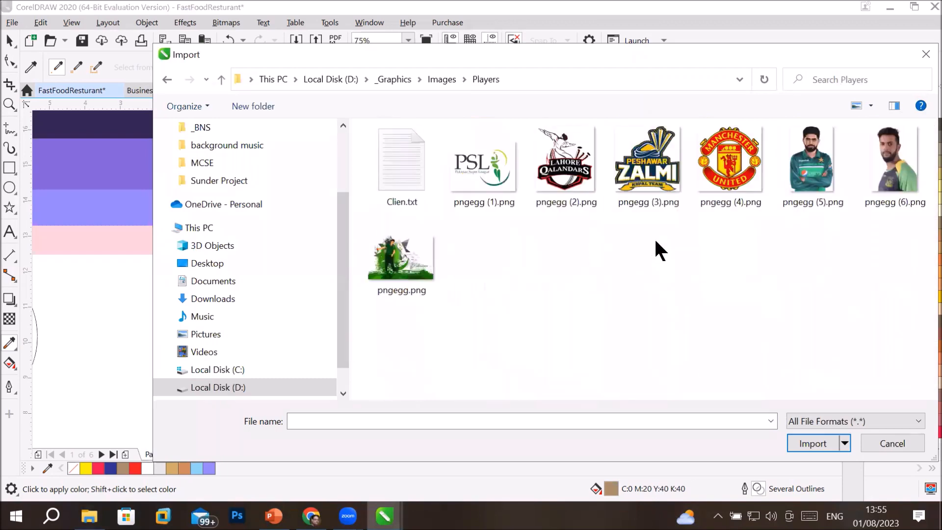
{"action": "left_click", "coordinate": [891, 169]}
{"action": "left_click", "coordinate": [819, 443]}
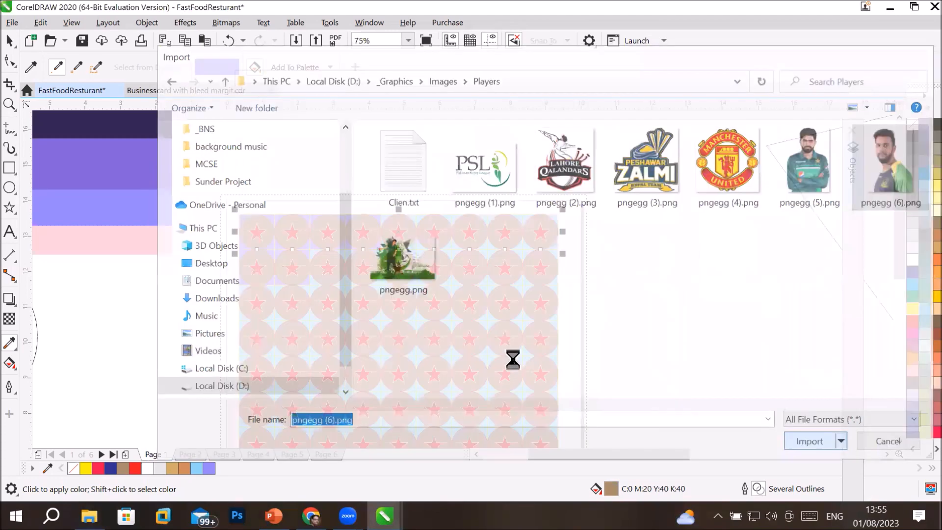
{"action": "left_click_drag", "start_coordinate": [599, 207], "coordinate": [759, 392]}
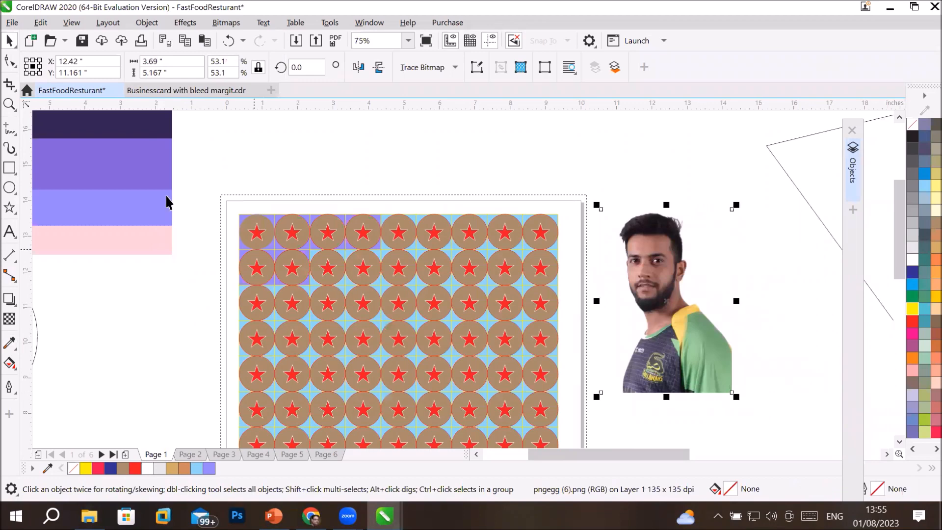
- Move the player picture onto the left part of the star pattern and enlarge it to about 5.308 by 7.431 inches
{"action": "scroll", "coordinate": [621, 353], "scroll_direction": "down", "scroll_amount": 4}
{"action": "scroll", "coordinate": [621, 354], "scroll_direction": "up", "scroll_amount": 4}
{"action": "left_click_drag", "start_coordinate": [693, 370], "coordinate": [428, 425]}
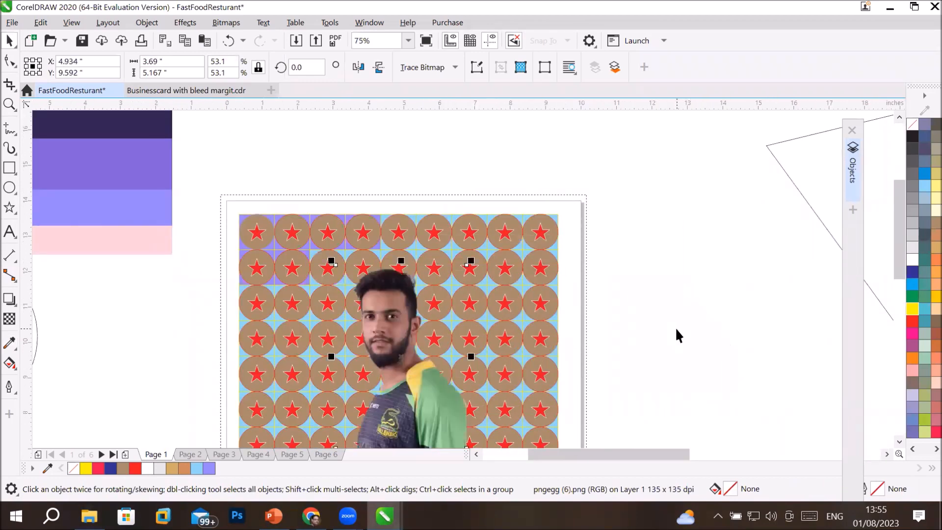
{"action": "left_click", "coordinate": [900, 441]}
{"action": "left_click", "coordinate": [900, 442]}
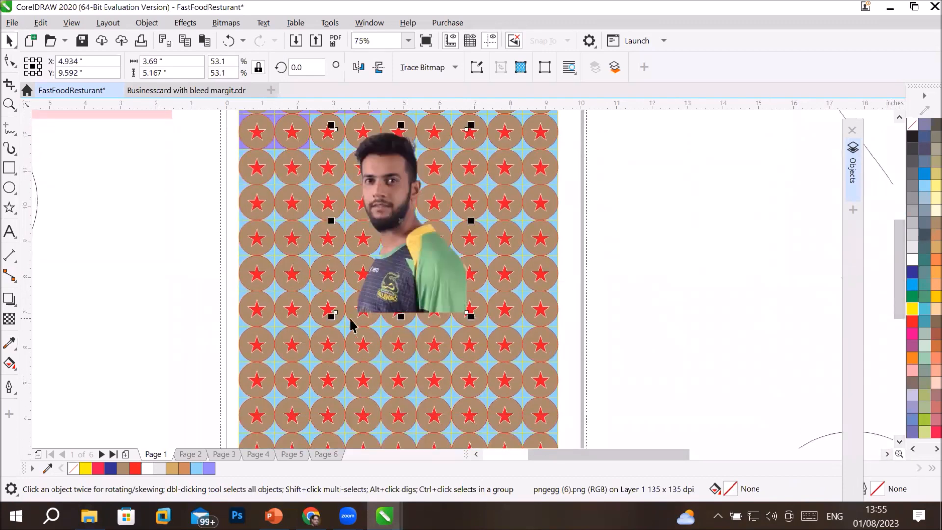
{"action": "left_click_drag", "start_coordinate": [331, 316], "coordinate": [272, 395]}
{"action": "left_click_drag", "start_coordinate": [379, 326], "coordinate": [362, 378]}
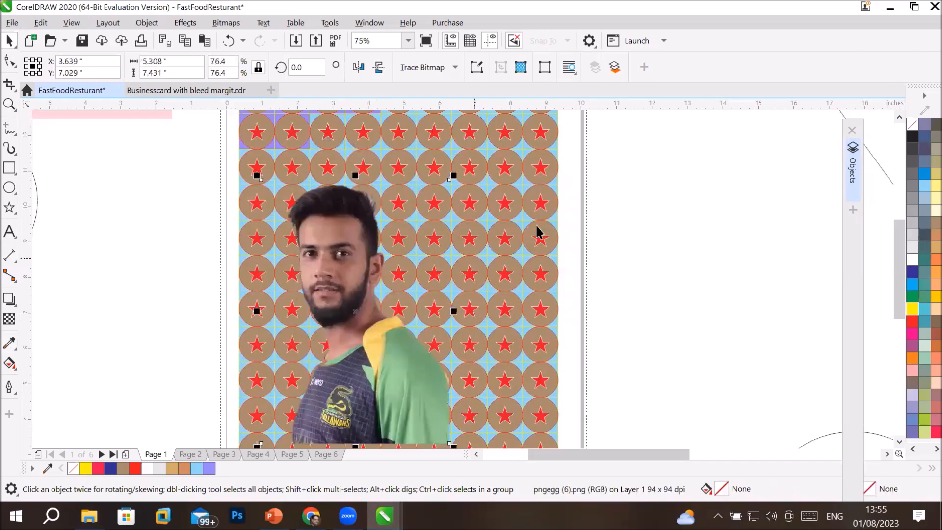
- Try to sample the yellow of the player's shirt with the Color Eyedropper for use on the pattern's squares
{"action": "scroll", "coordinate": [497, 230], "scroll_direction": "up", "scroll_amount": 2}
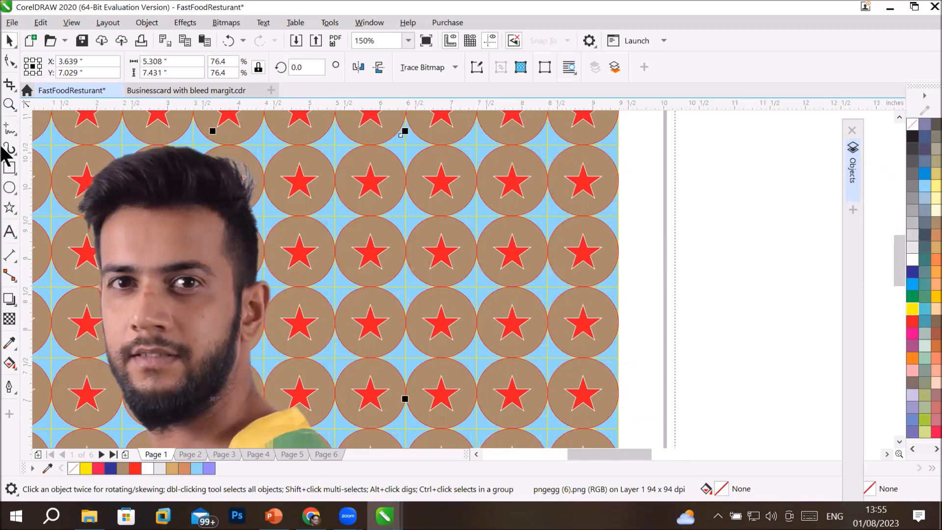
{"action": "left_click", "coordinate": [9, 342]}
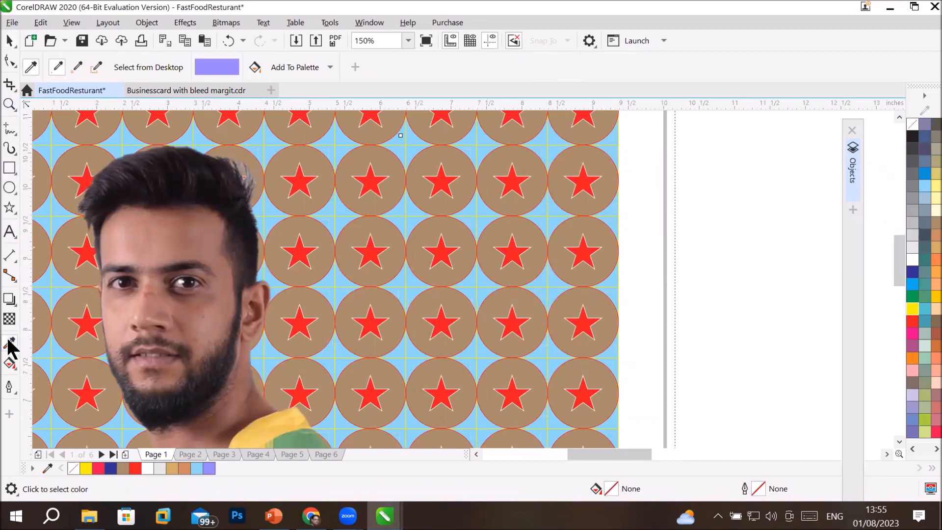
{"action": "left_click", "coordinate": [283, 420]}
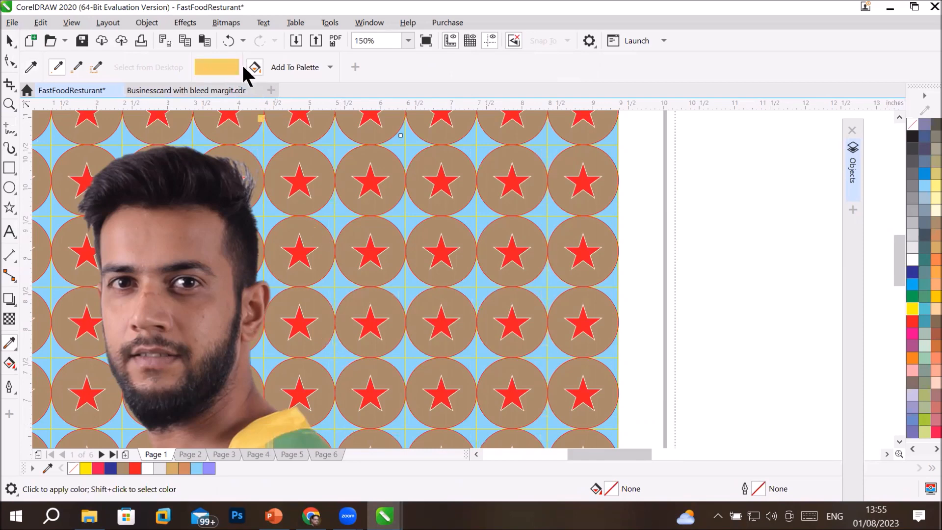
{"action": "left_click", "coordinate": [255, 66]}
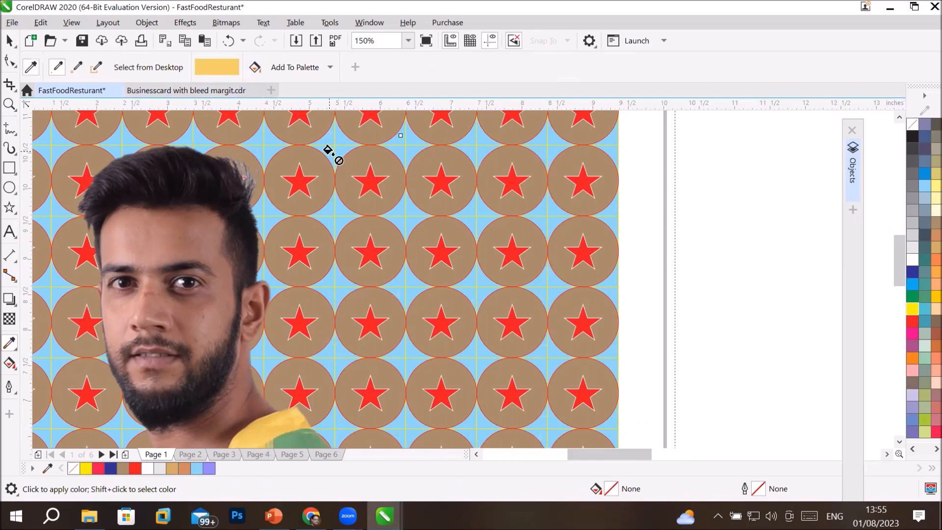
{"action": "scroll", "coordinate": [327, 148], "scroll_direction": "up", "scroll_amount": 4}
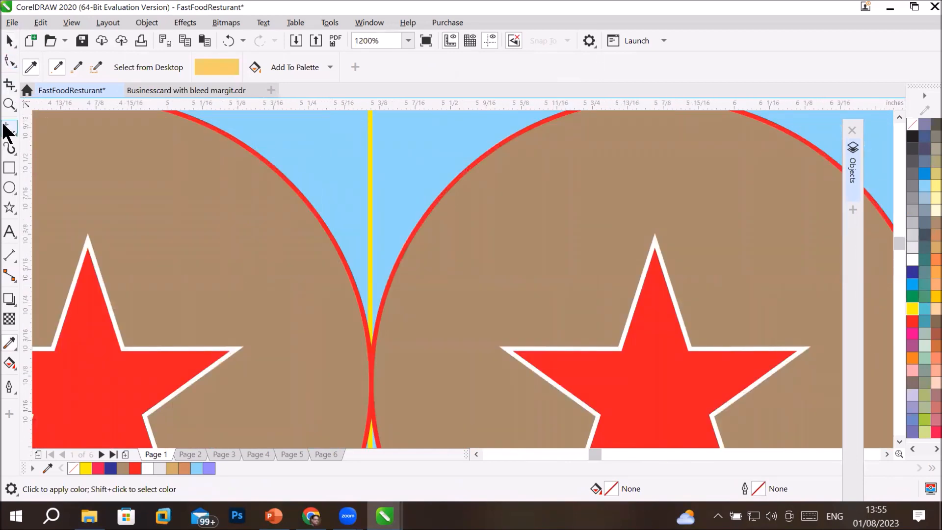
{"action": "left_click", "coordinate": [10, 41]}
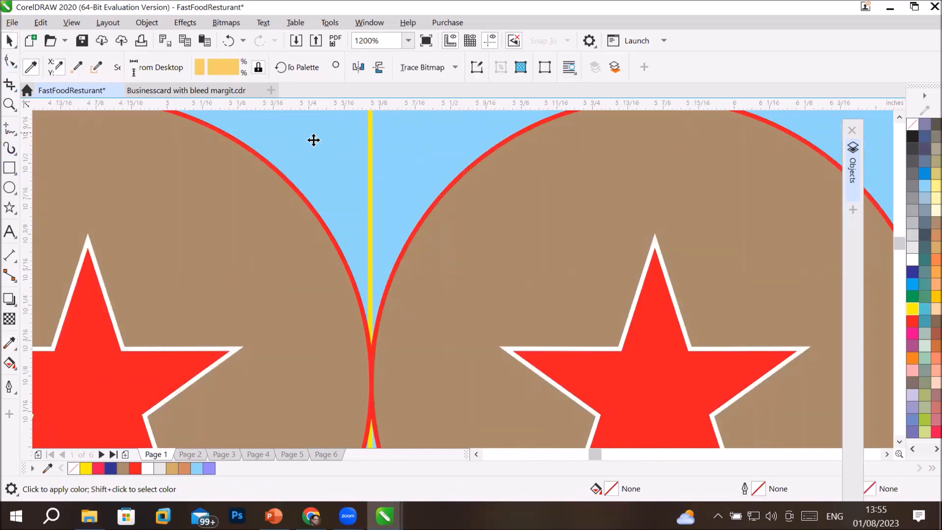
- Select a blue square beside the player's head, sample the brown skin tone #9C6D63 from his forehead and fill the square with it
{"action": "scroll", "coordinate": [395, 181], "scroll_direction": "down", "scroll_amount": 3}
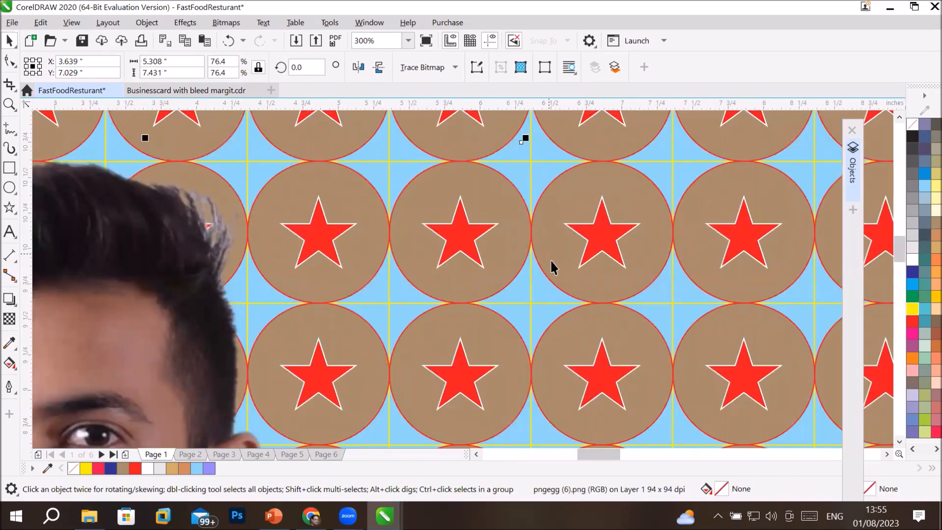
{"action": "left_click", "coordinate": [539, 313]}
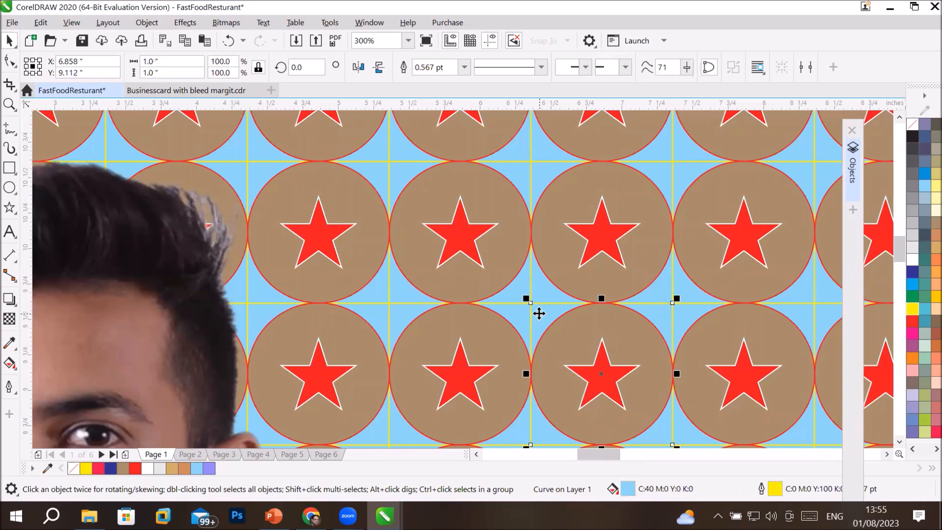
{"action": "left_click", "coordinate": [15, 343]}
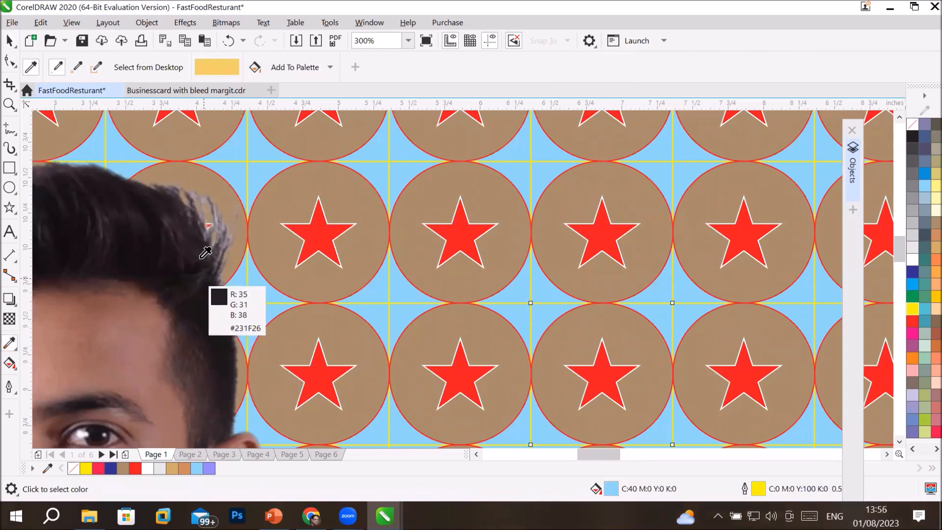
{"action": "left_click", "coordinate": [130, 316]}
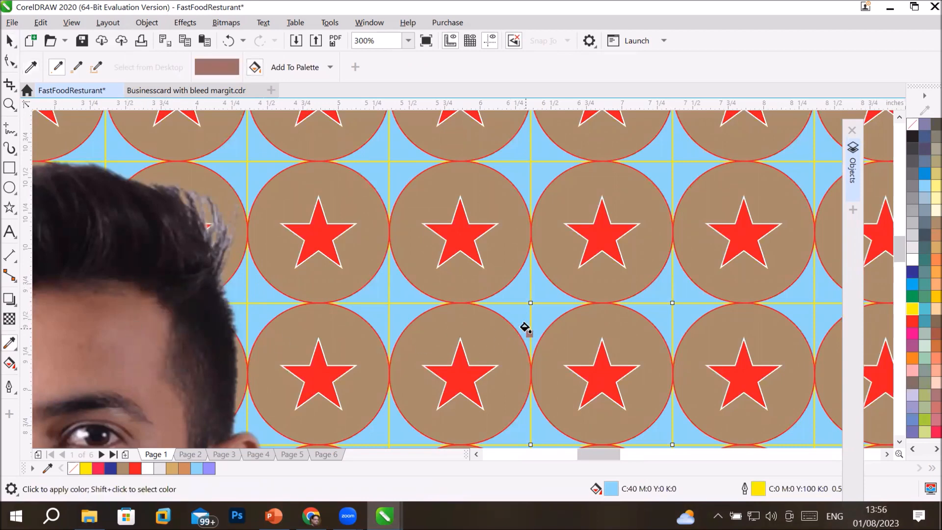
{"action": "left_click", "coordinate": [540, 313]}
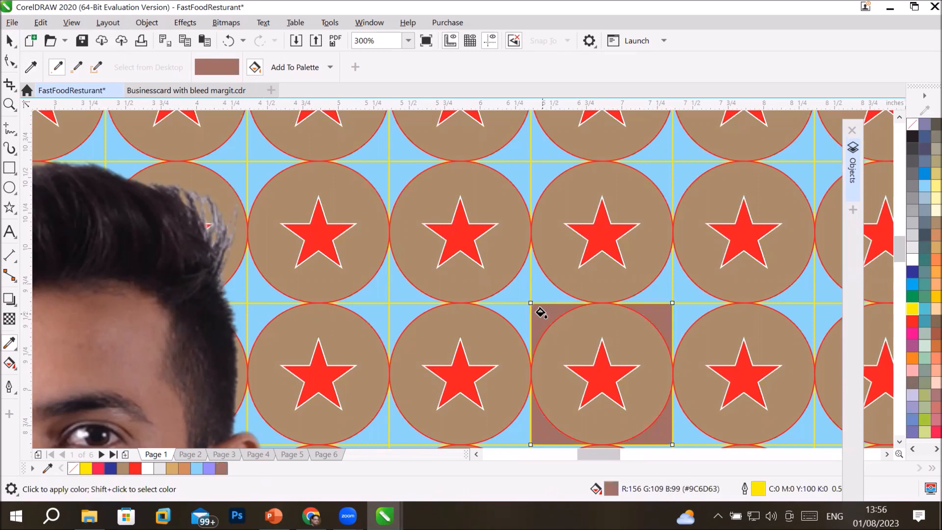
{"action": "left_click", "coordinate": [899, 442]}
{"action": "left_click", "coordinate": [900, 441]}
{"action": "left_click", "coordinate": [899, 441]}
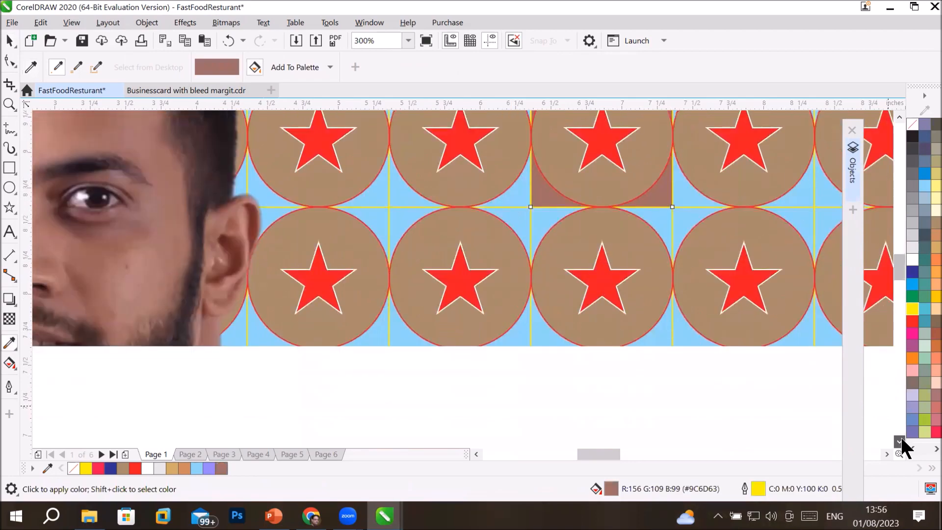
- Select the light blue square beside the player's neck and try a dark blue and a 40% black fill on it
{"action": "left_click", "coordinate": [900, 441]}
{"action": "left_click", "coordinate": [899, 442]}
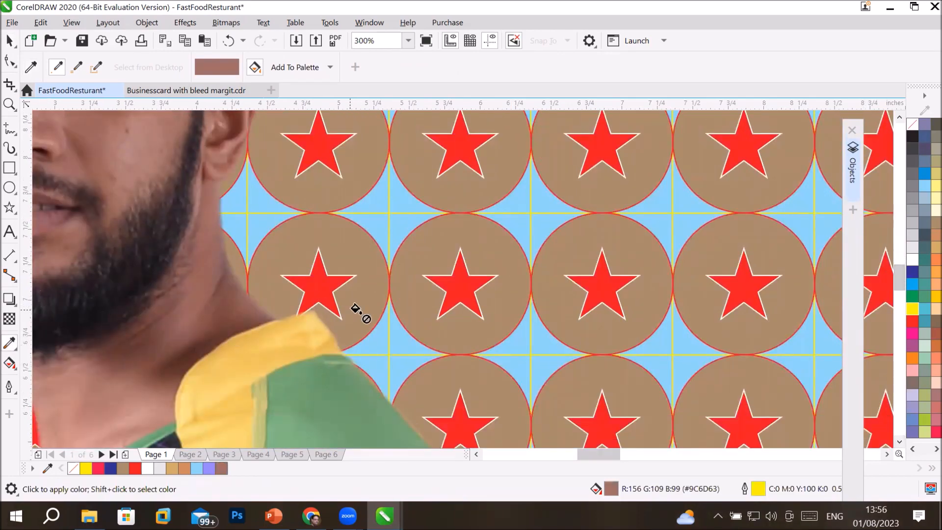
{"action": "left_click", "coordinate": [11, 41]}
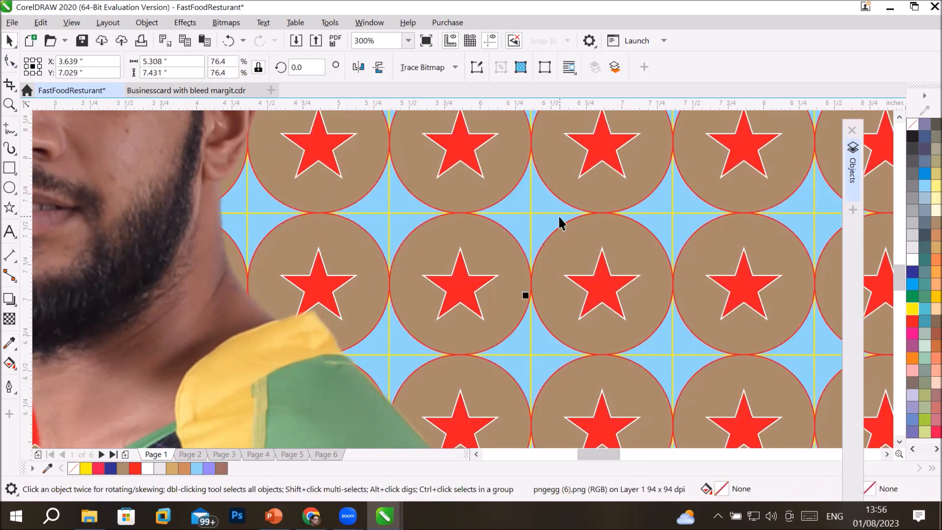
{"action": "left_click", "coordinate": [543, 221]}
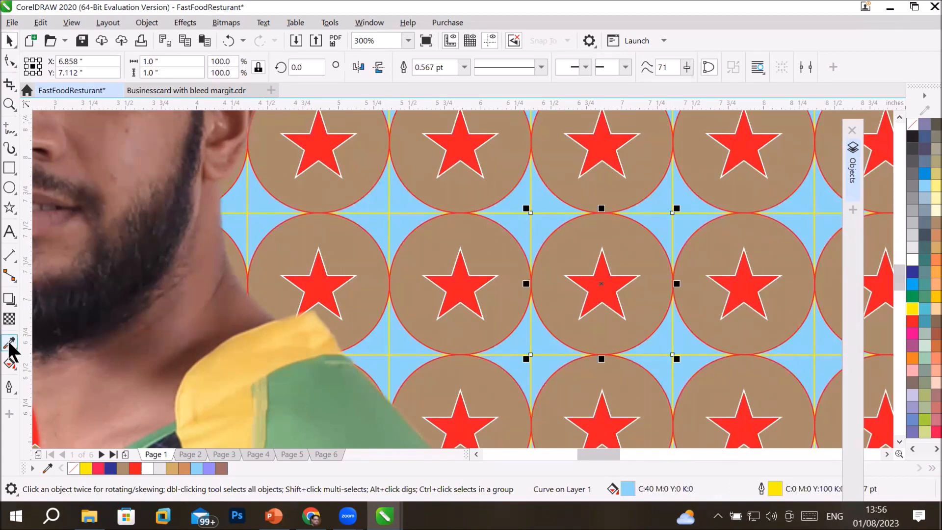
{"action": "left_click", "coordinate": [913, 273]}
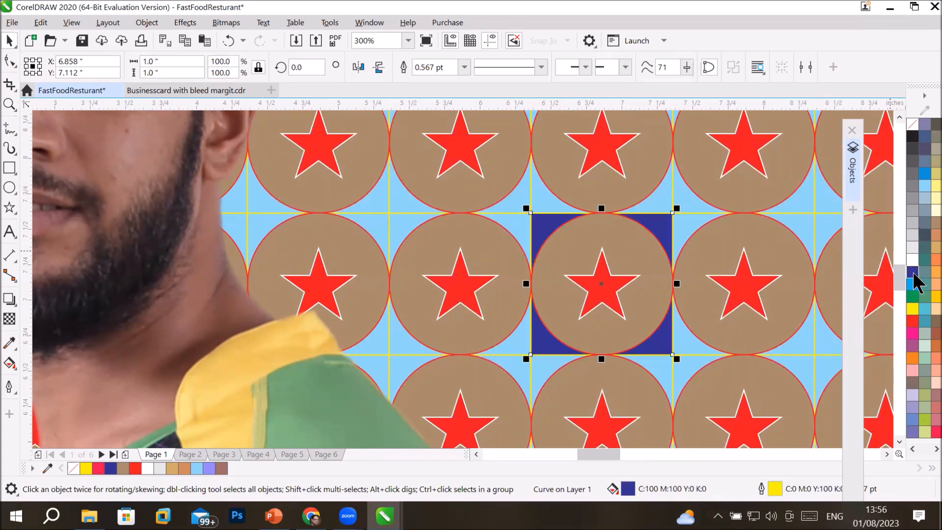
{"action": "left_click", "coordinate": [913, 214]}
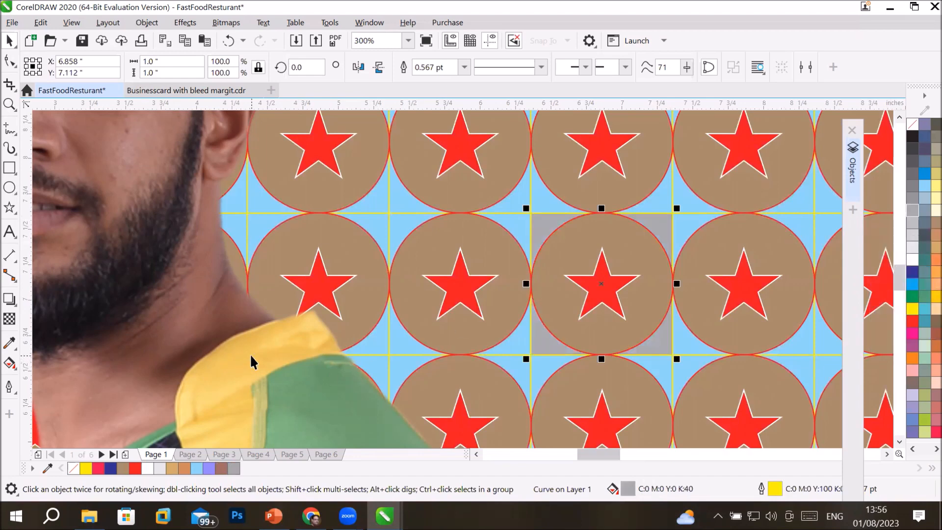
- Sample the yellow #EDC55C from the player's shirt collar with the Color Eyedropper and fill the grey square with it
{"action": "left_click", "coordinate": [9, 342]}
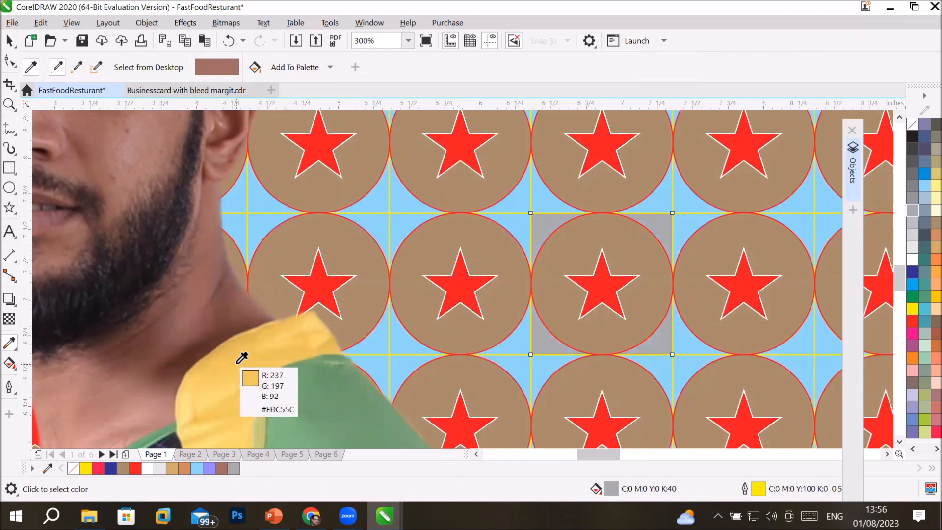
{"action": "left_click", "coordinate": [238, 363]}
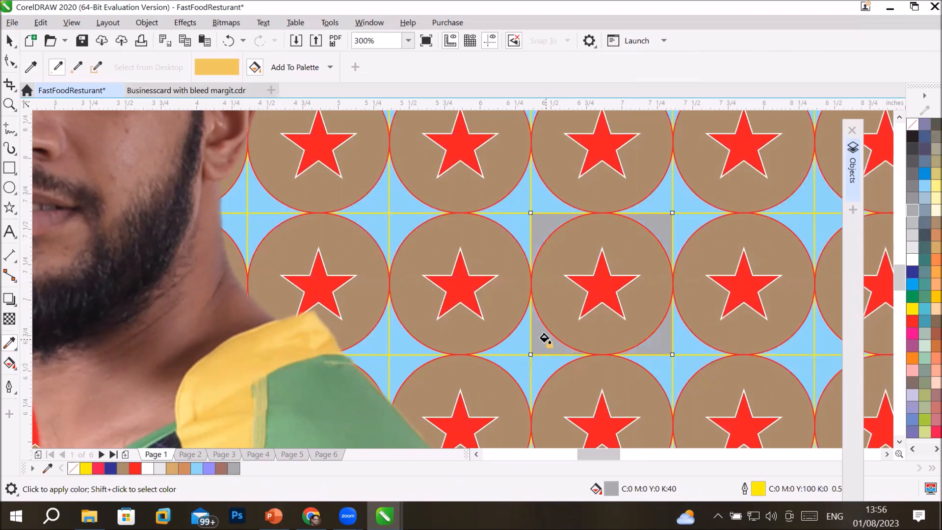
{"action": "left_click", "coordinate": [544, 338]}
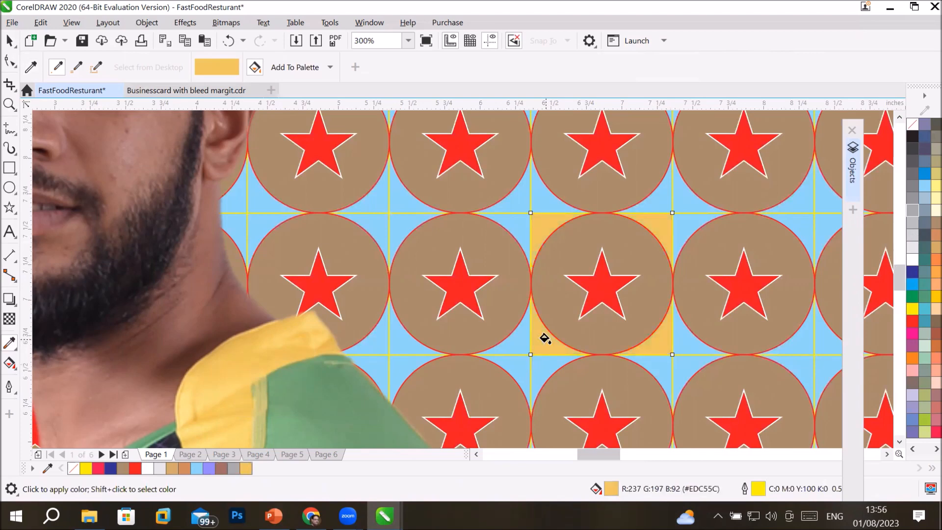
{"action": "scroll", "coordinate": [480, 326], "scroll_direction": "down", "scroll_amount": 2}
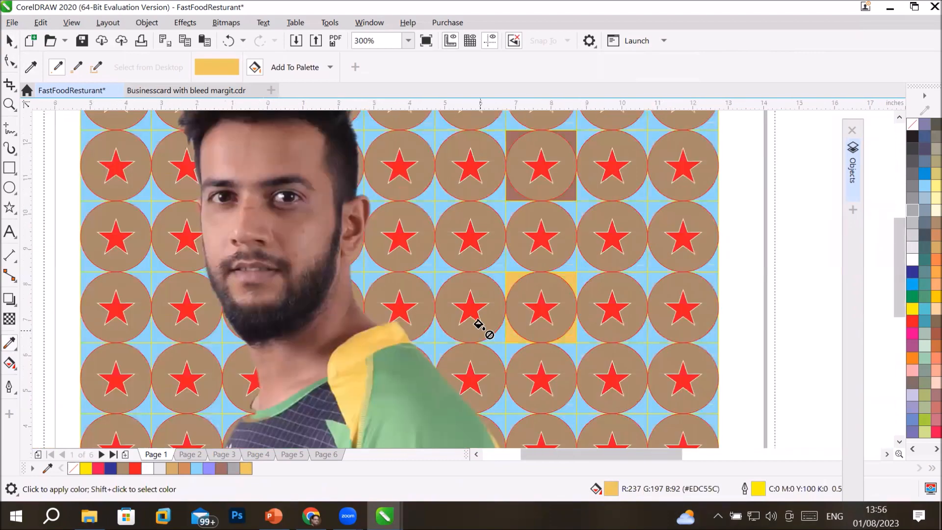
{"action": "scroll", "coordinate": [477, 321], "scroll_direction": "down", "scroll_amount": 2}
{"action": "scroll", "coordinate": [475, 316], "scroll_direction": "down", "scroll_amount": 1}
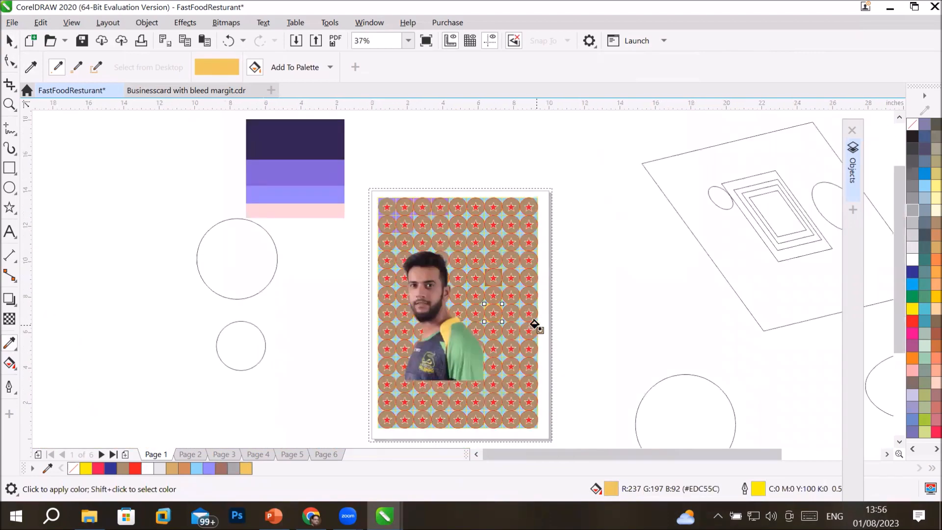
{"action": "scroll", "coordinate": [535, 325], "scroll_direction": "up", "scroll_amount": 1}
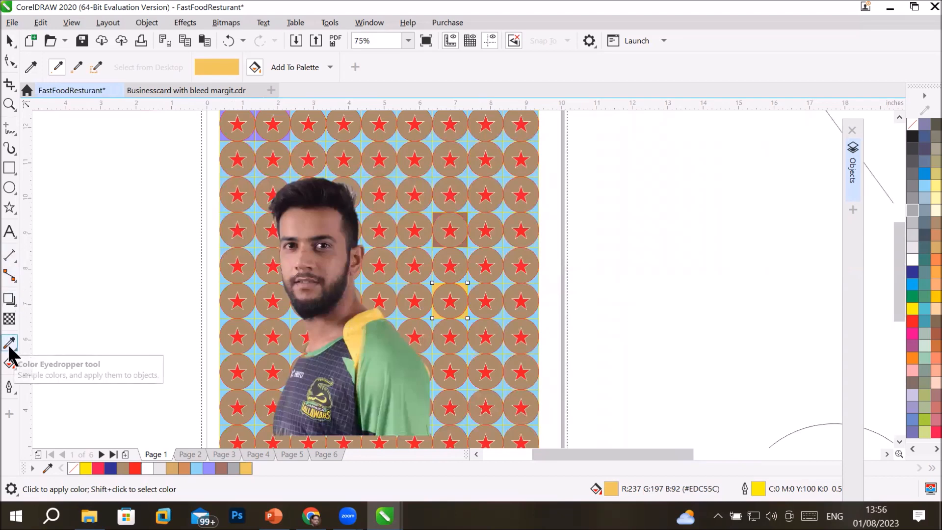
- Leave the eyedropper for the Pick tool and deselect the yellow-filled square
{"action": "left_click", "coordinate": [8, 42]}
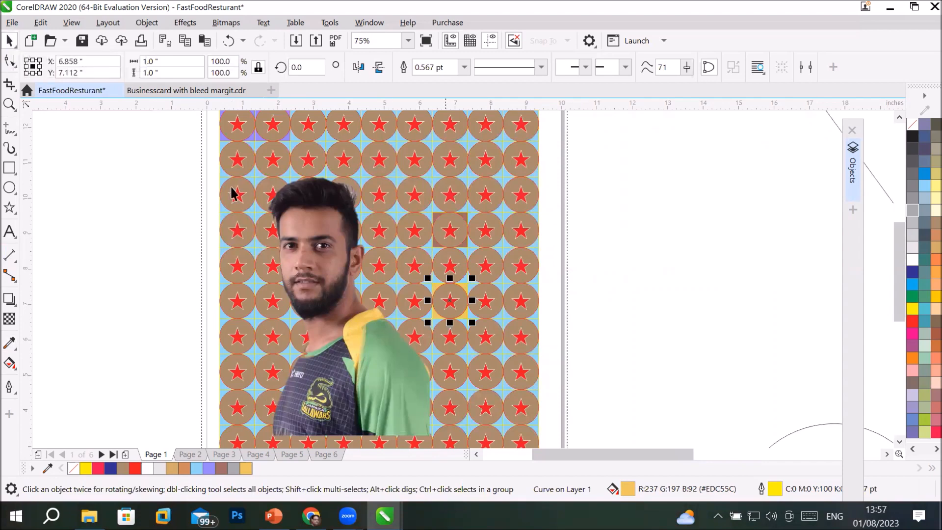
{"action": "left_click", "coordinate": [9, 105]}
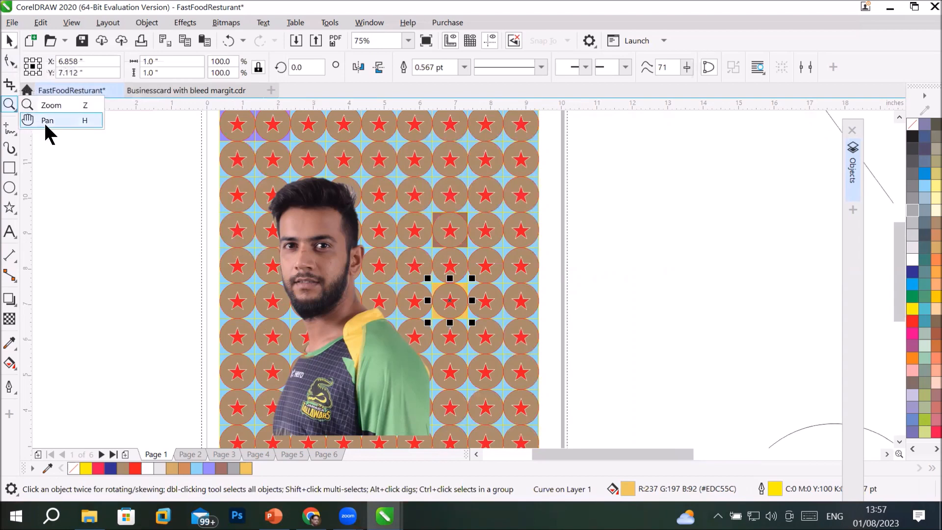
{"action": "left_click", "coordinate": [9, 108]}
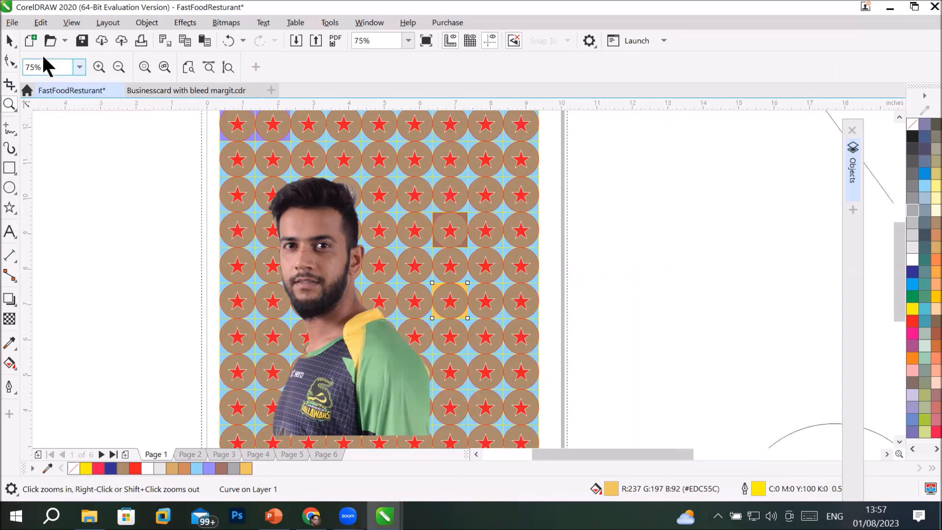
{"action": "left_click", "coordinate": [8, 43]}
{"action": "left_click", "coordinate": [662, 185]}
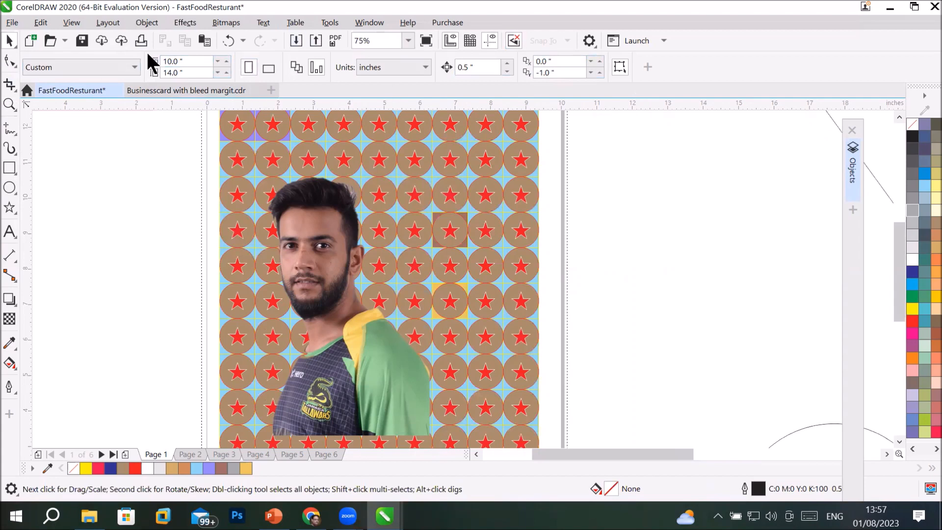
- Review the document's page size, layout and background options, and close them without changing anything
{"action": "left_click", "coordinate": [589, 40]}
{"action": "left_click", "coordinate": [600, 43]}
{"action": "left_click", "coordinate": [587, 42]}
{"action": "left_click", "coordinate": [597, 61]}
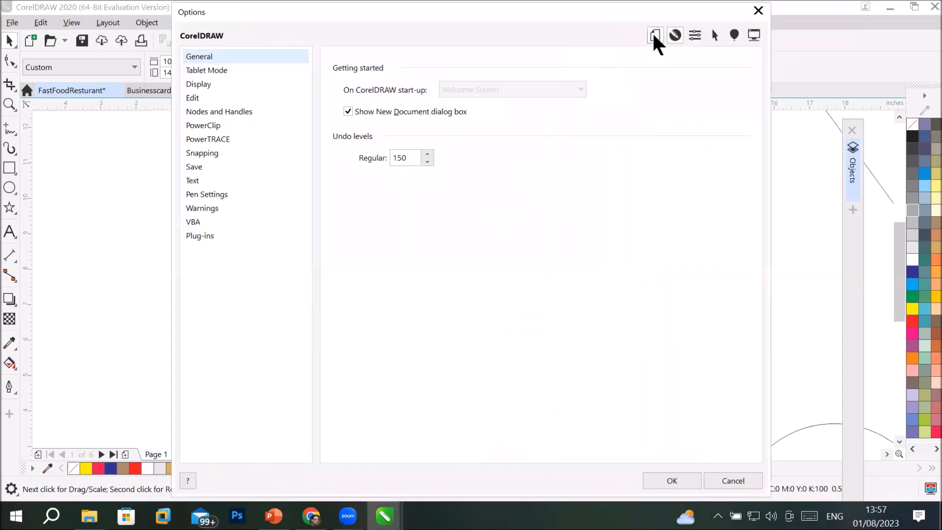
{"action": "left_click", "coordinate": [655, 35]}
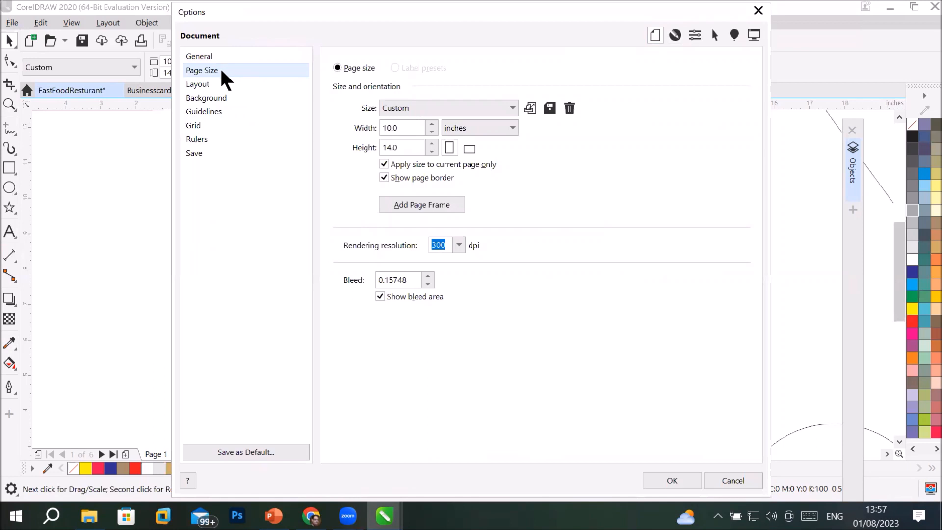
{"action": "left_click", "coordinate": [221, 85]}
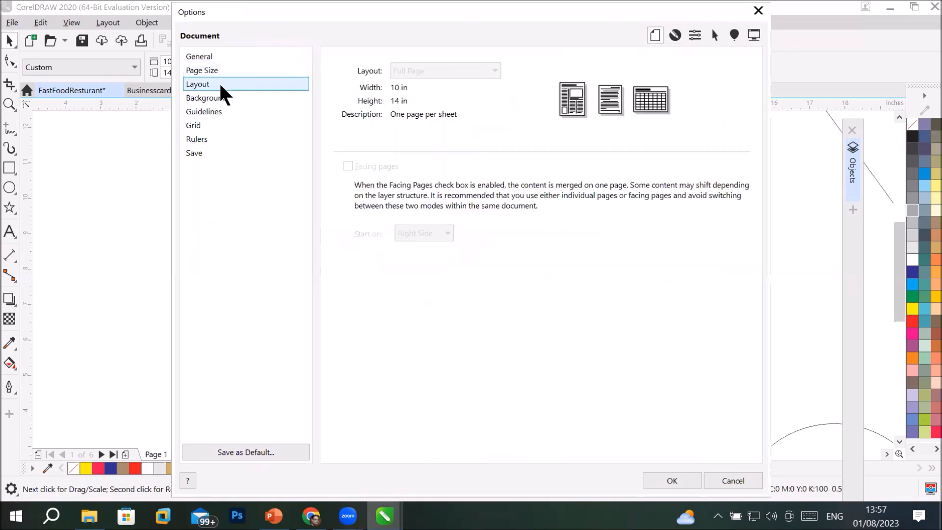
{"action": "left_click", "coordinate": [222, 96]}
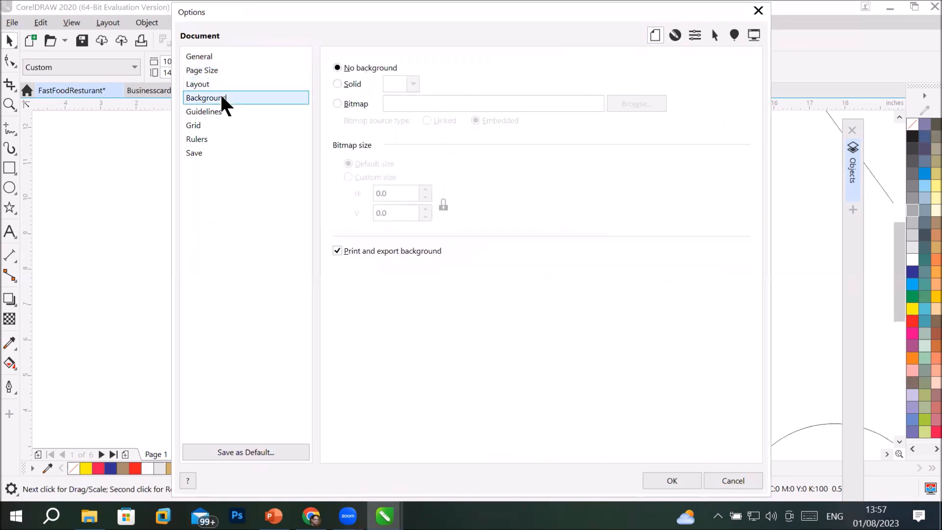
{"action": "left_click", "coordinate": [758, 10]}
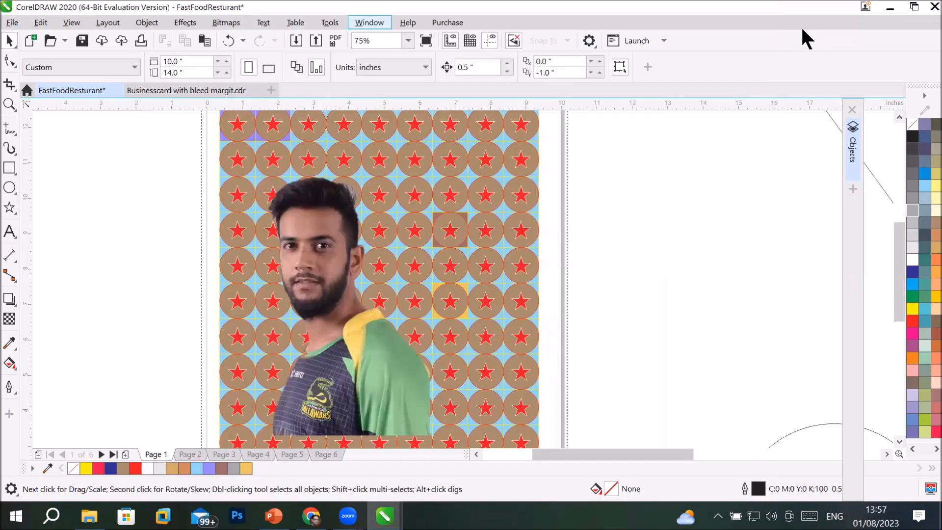
{"action": "left_click", "coordinate": [106, 23]}
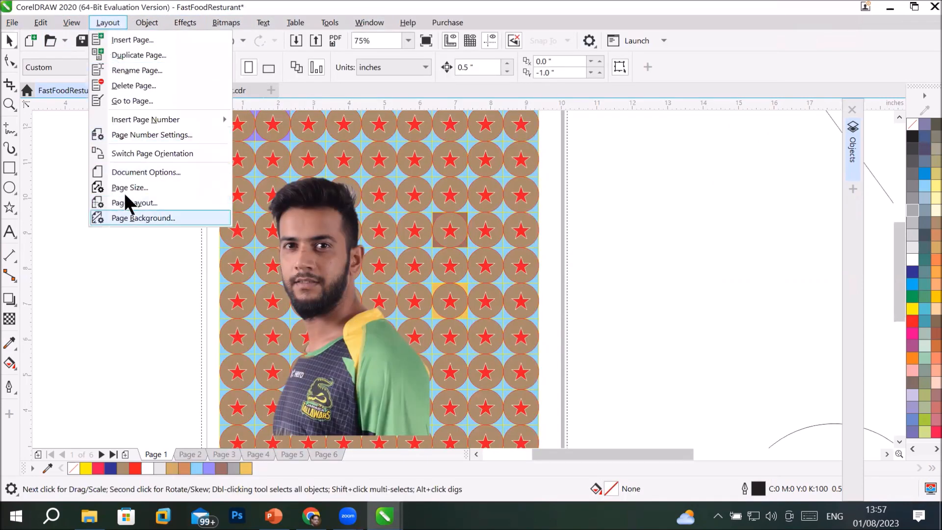
{"action": "mouse_move", "coordinate": [180, 22]}
{"action": "mouse_move", "coordinate": [119, 22]}
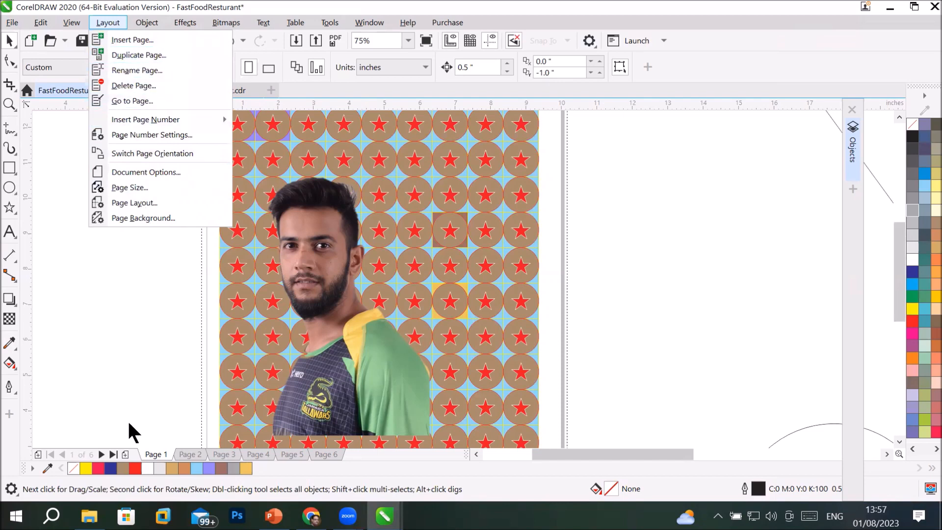
{"action": "left_click", "coordinate": [149, 449]}
{"action": "right_click", "coordinate": [148, 449]}
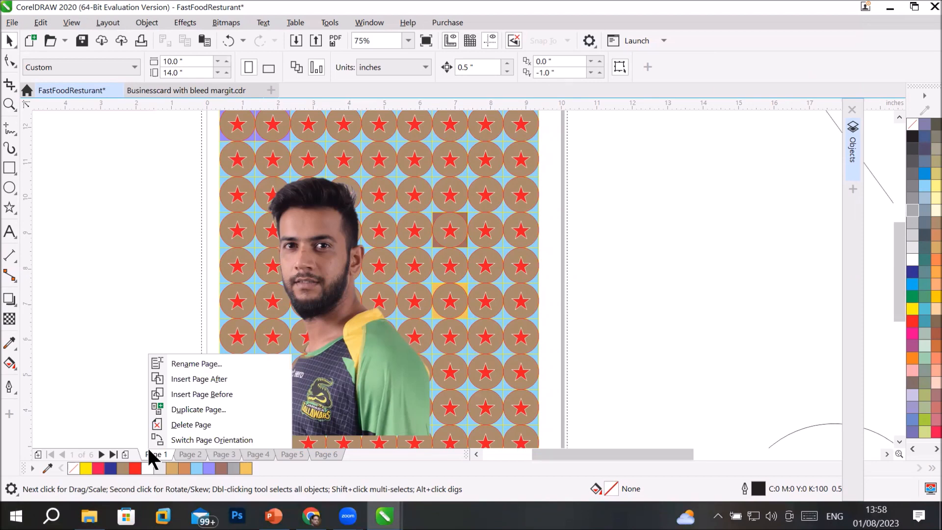
{"action": "left_click", "coordinate": [12, 165]}
{"action": "left_click", "coordinate": [12, 165]}
{"action": "left_click", "coordinate": [11, 168]}
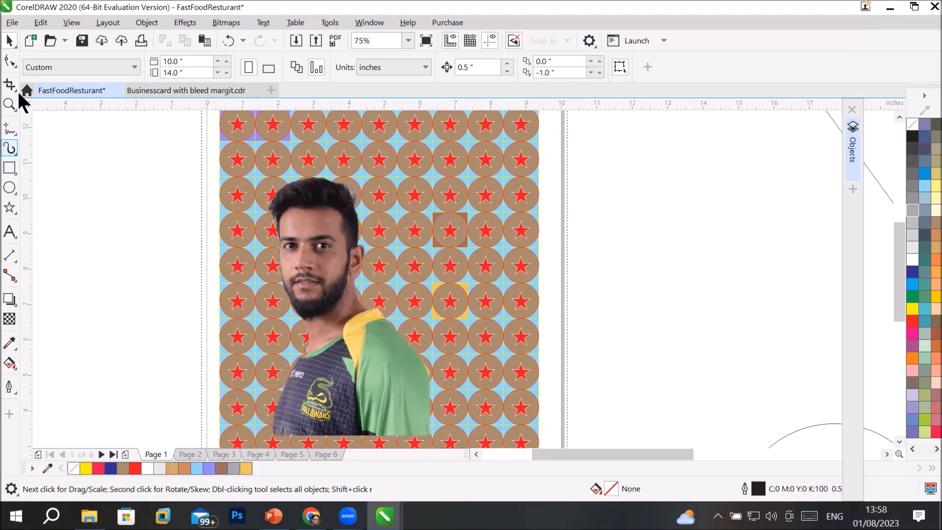
{"action": "left_click", "coordinate": [10, 47]}
{"action": "left_click", "coordinate": [9, 104]}
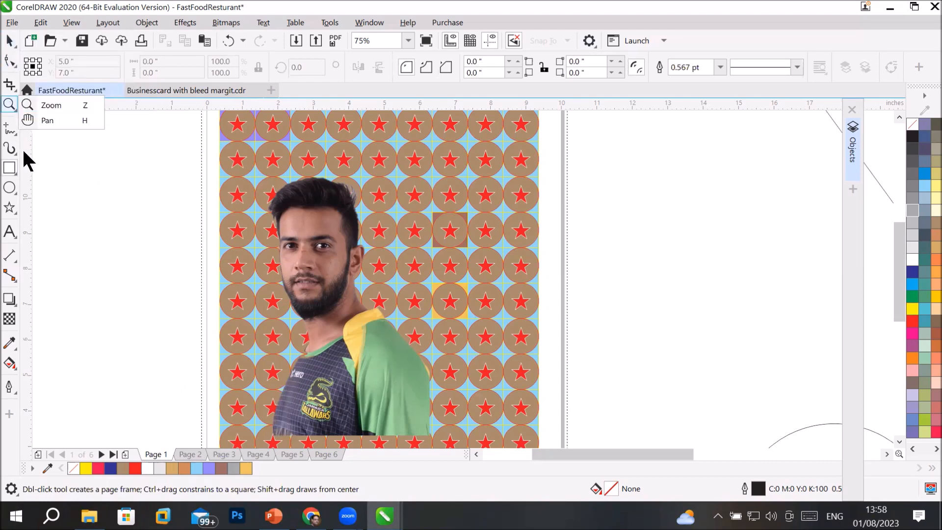
{"action": "left_click", "coordinate": [9, 347]}
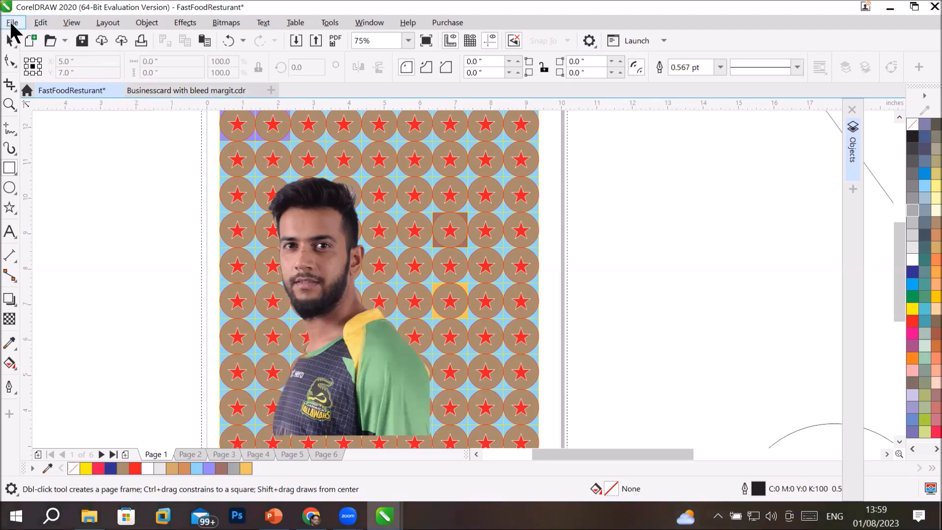
- Start saving the drawing as FastFoodResturant.cdr and choose the folder D:\_Graphics\CorelDraw Projects for it
{"action": "left_click", "coordinate": [83, 40]}
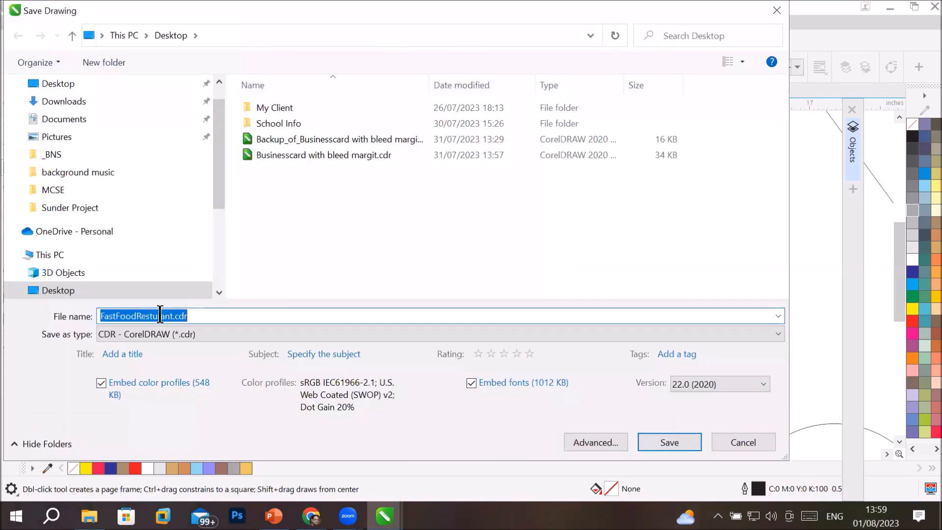
{"action": "left_click", "coordinate": [160, 316]}
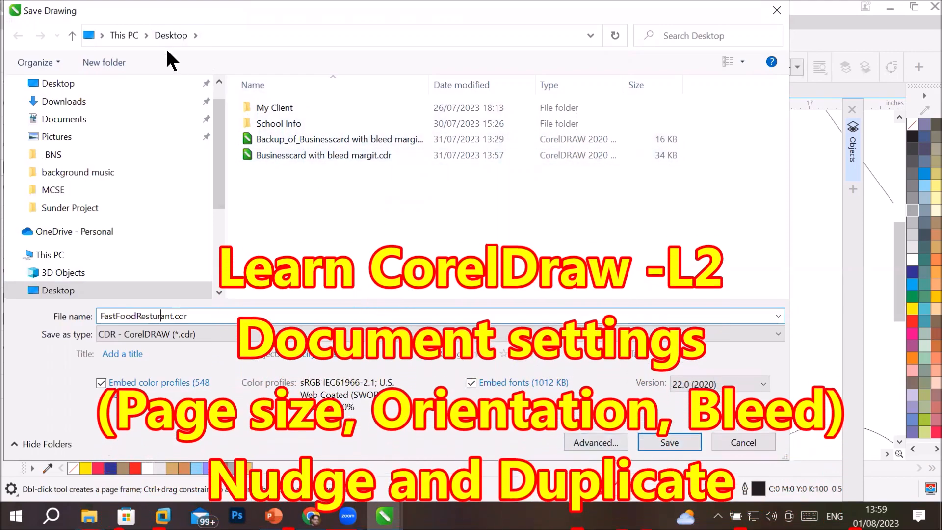
{"action": "scroll", "coordinate": [219, 287], "scroll_direction": "down", "scroll_amount": 3}
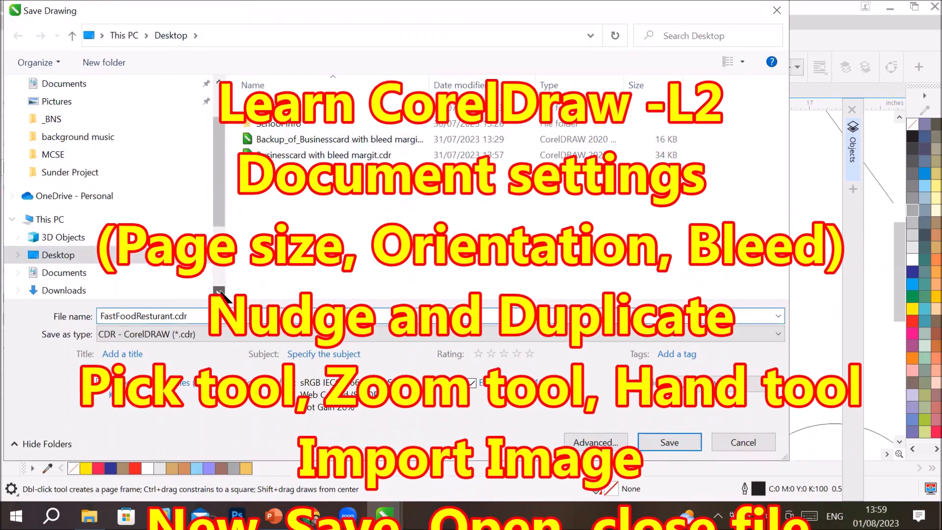
{"action": "scroll", "coordinate": [219, 287], "scroll_direction": "down", "scroll_amount": 1}
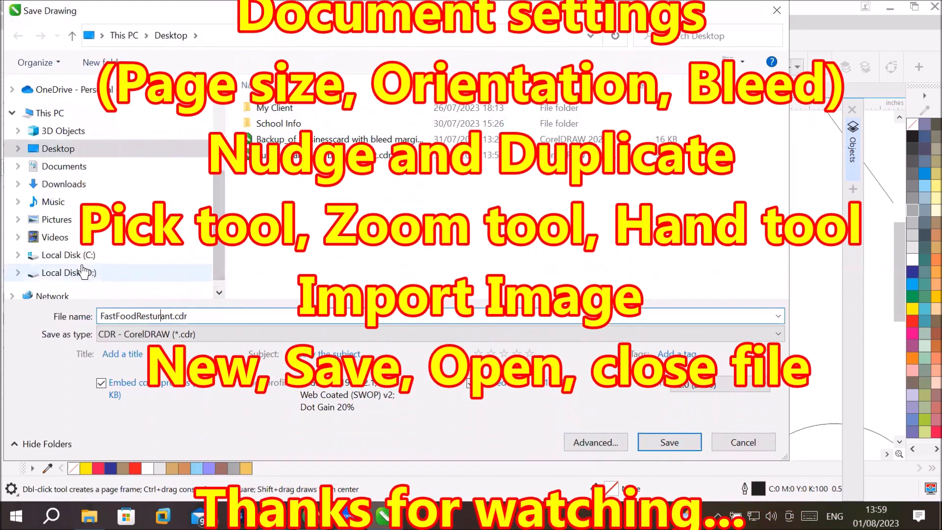
{"action": "left_click", "coordinate": [61, 272]}
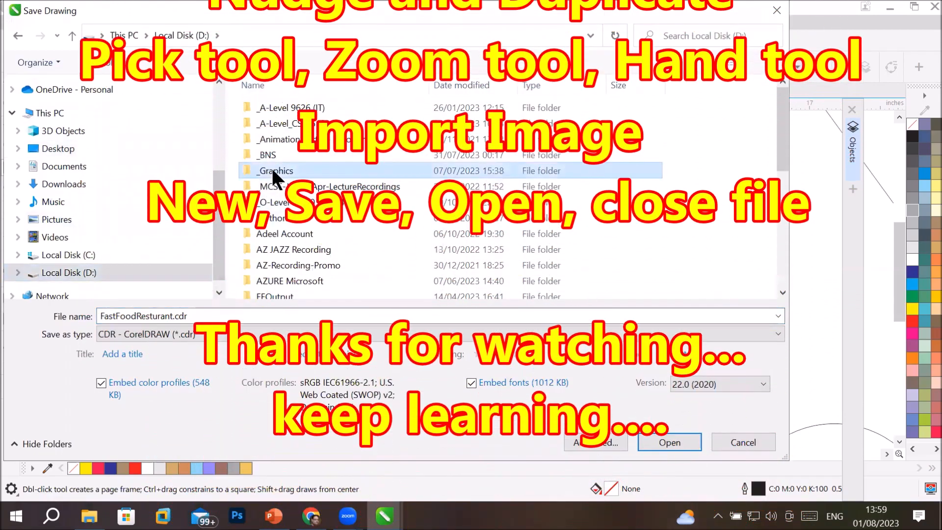
{"action": "double_click", "coordinate": [271, 167]}
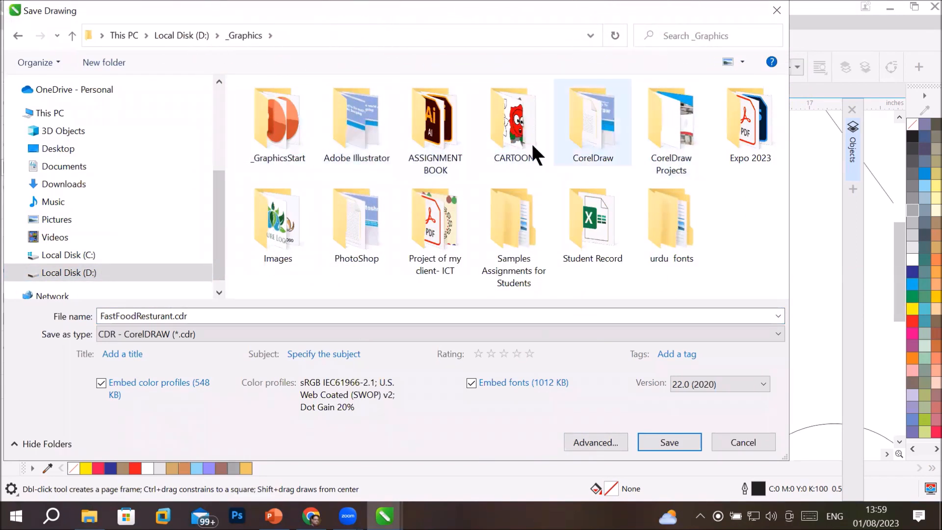
{"action": "left_click", "coordinate": [675, 139]}
{"action": "double_click", "coordinate": [674, 134]}
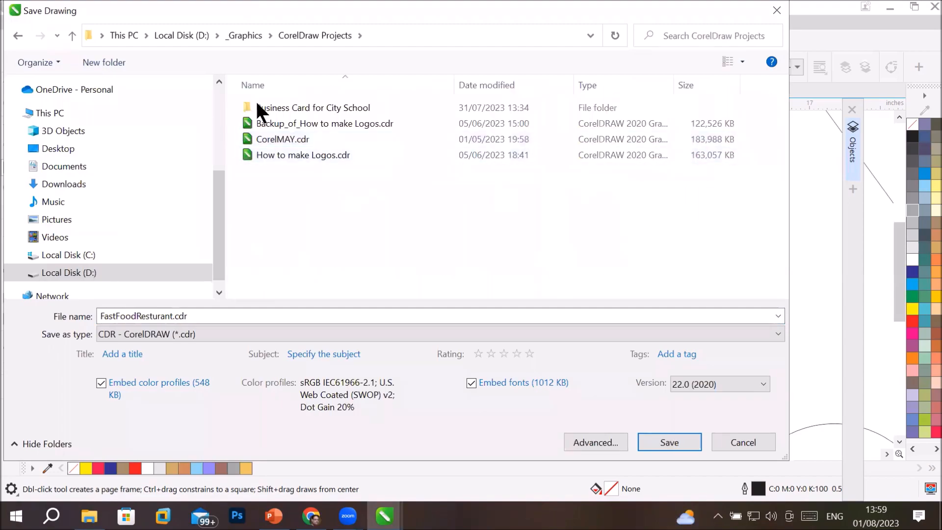